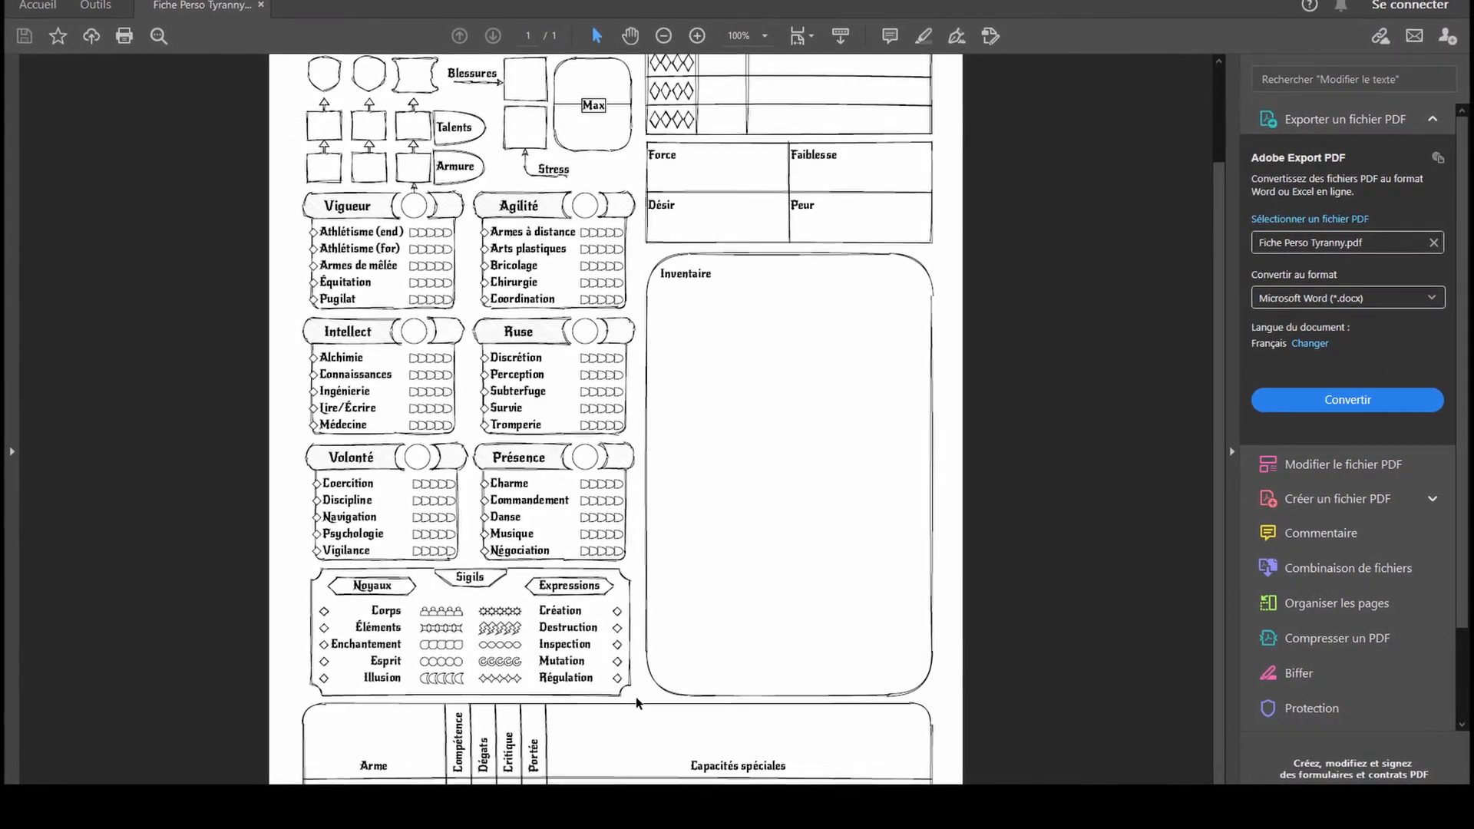
scroll(641, 704, "down", 1)
scroll(642, 705, "up", 3)
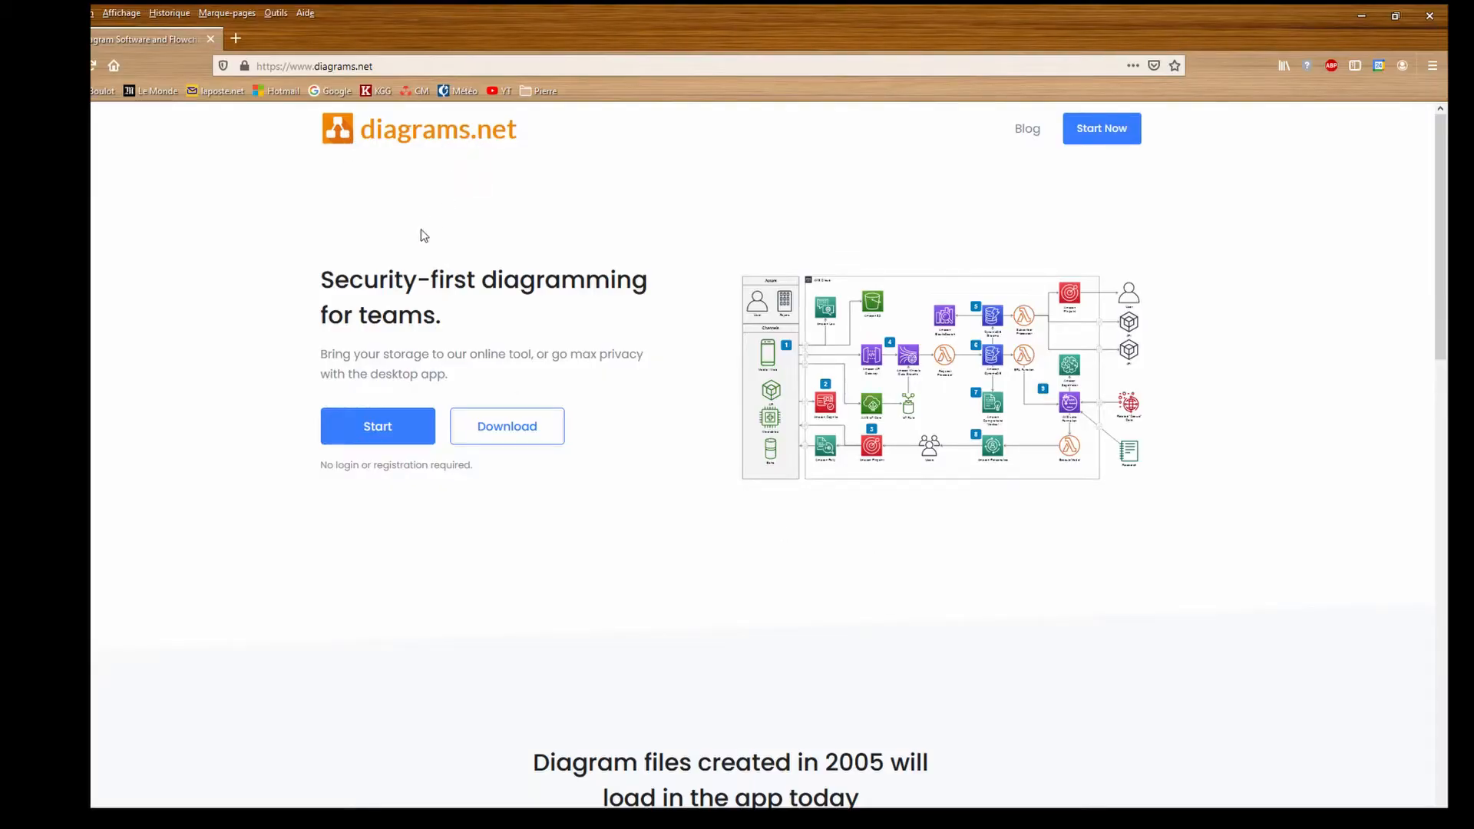
- Open the diagrams.net online editor and spread the rounded rectangle, the Vigueur hexagon and the Athlétisme label apart on the page
left_click(378, 428)
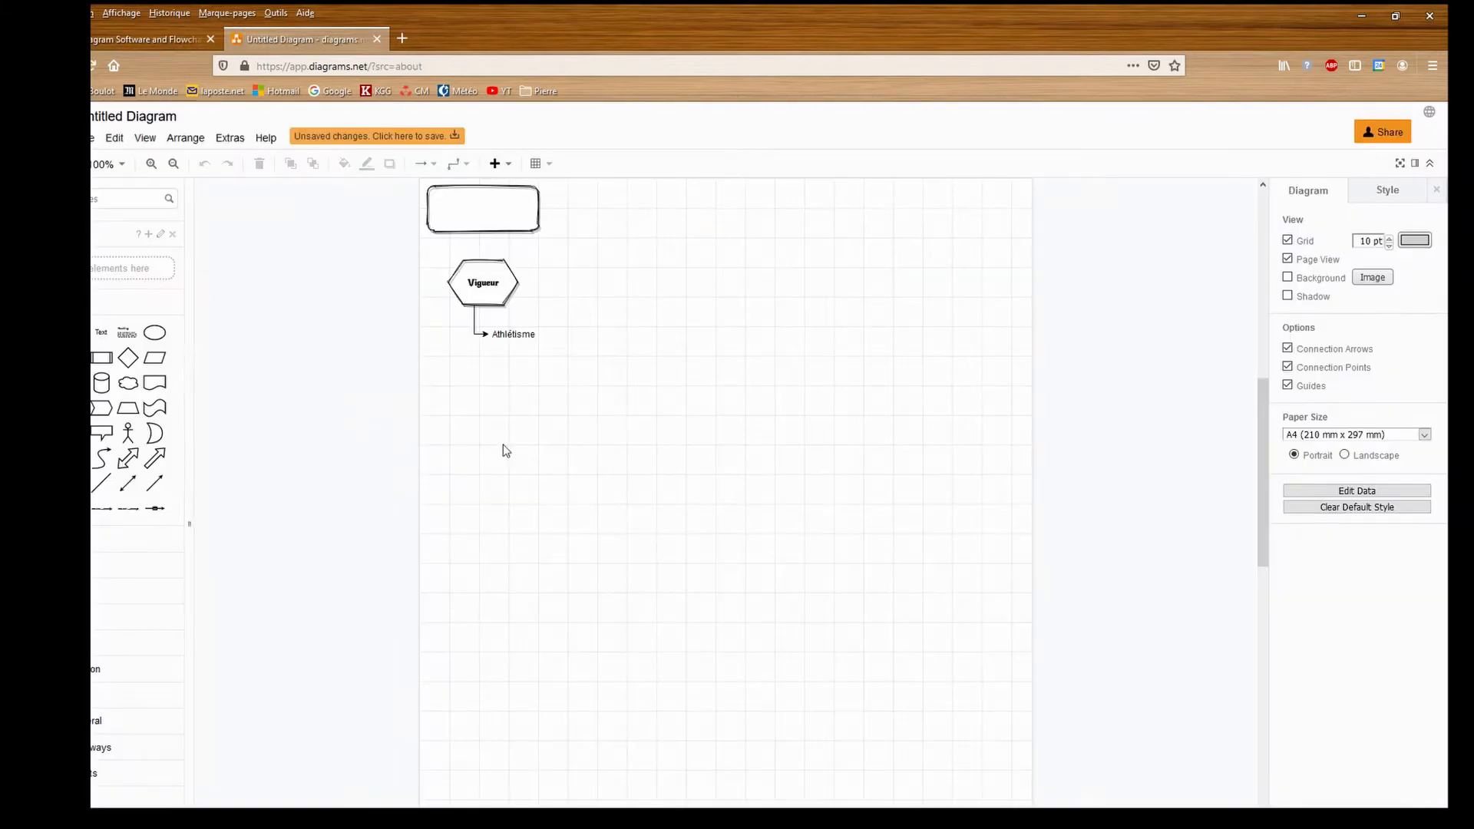
mouse_move(506, 223)
left_mouse_down()
mouse_move(553, 204)
mouse_move(668, 332)
mouse_move(506, 219)
left_mouse_up()
left_click_drag(495, 300, 661, 307)
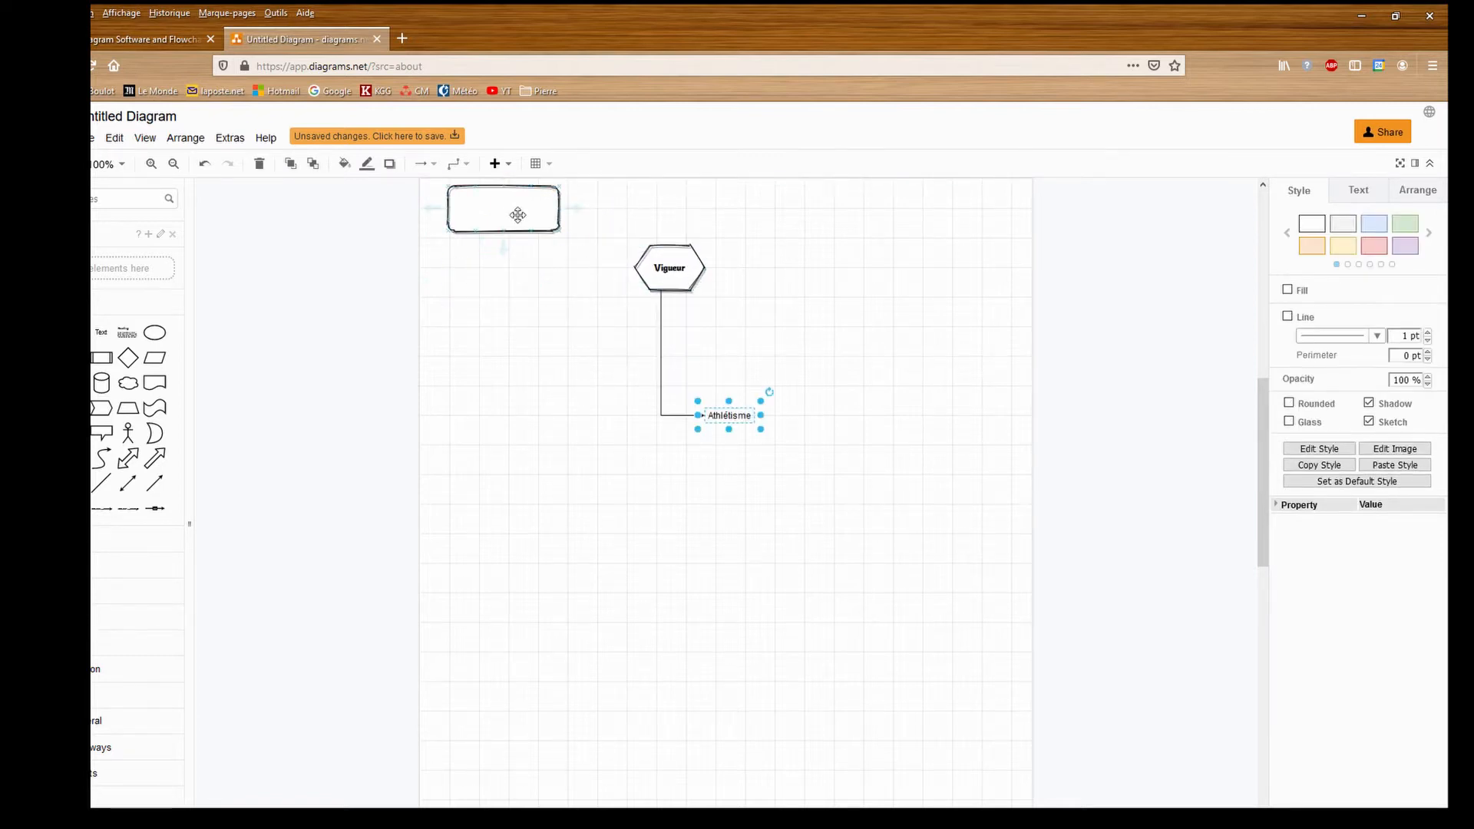
left_click_drag(518, 215, 542, 311)
left_click_drag(691, 283, 741, 305)
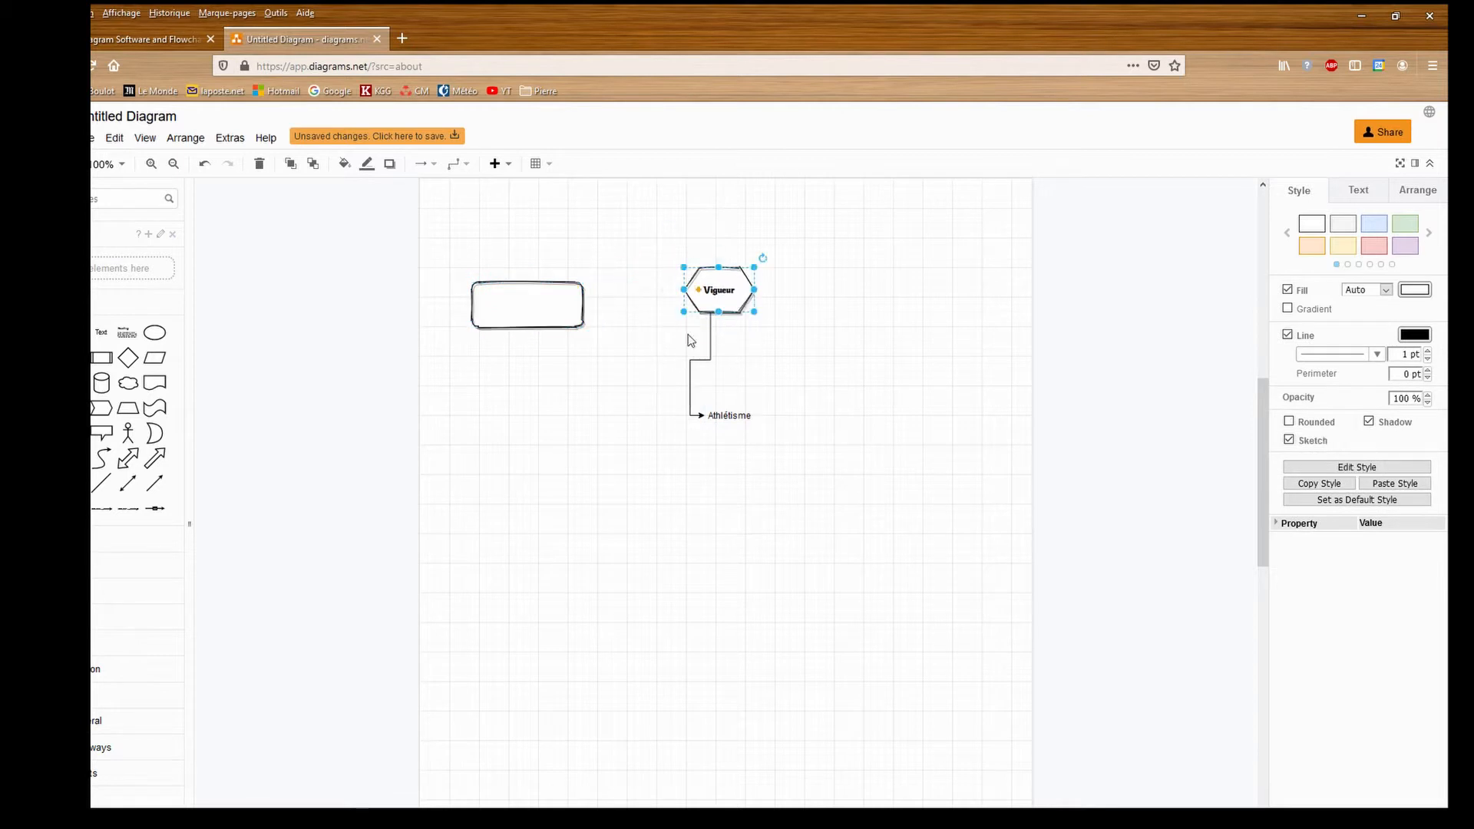
left_click(683, 294)
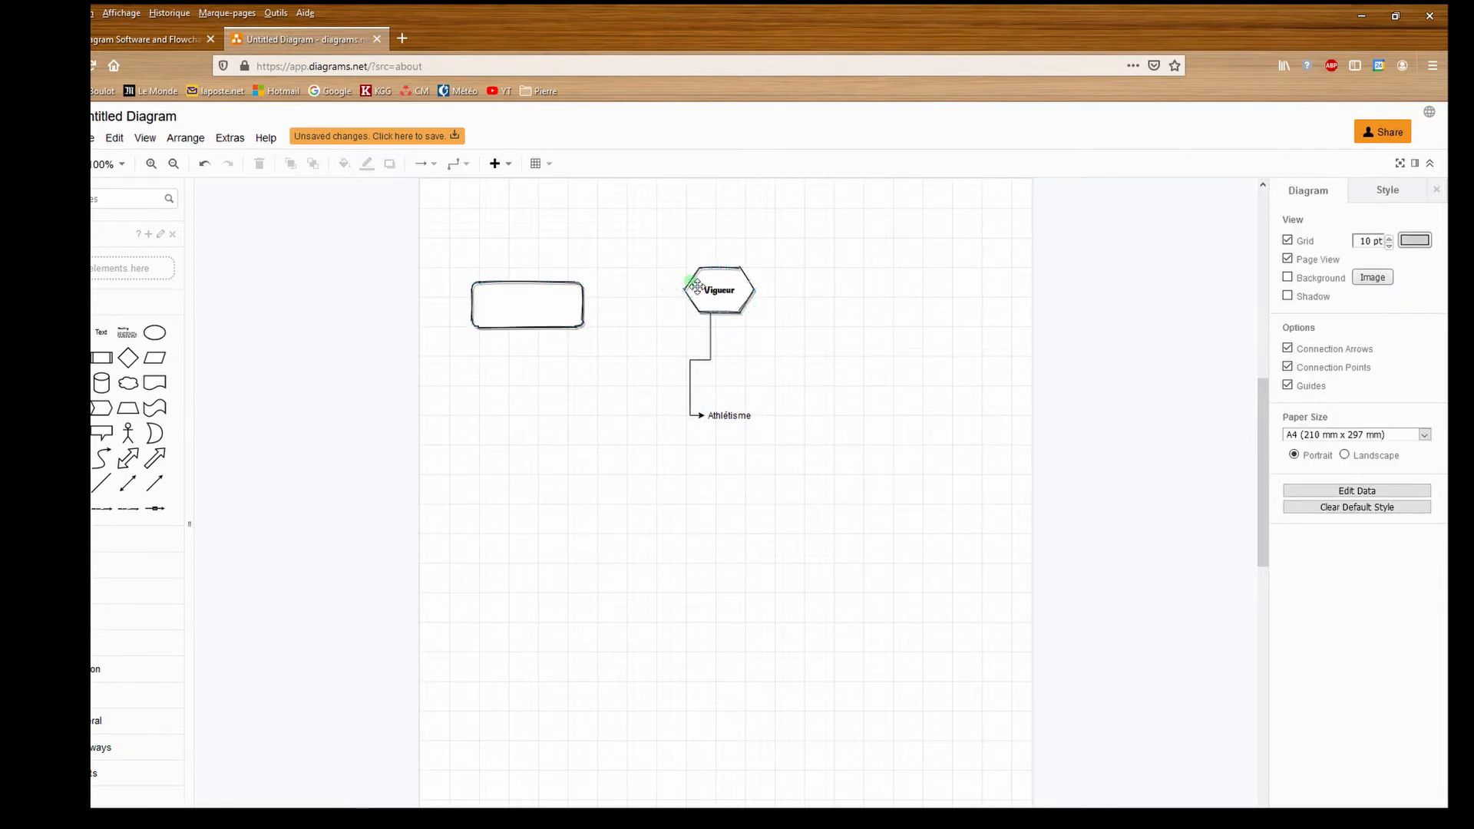
- Connect the Vigueur hexagon to the rounded rectangle with an arrow and move the rectangle to the hexagon's lower right
left_click_drag(697, 287, 942, 250)
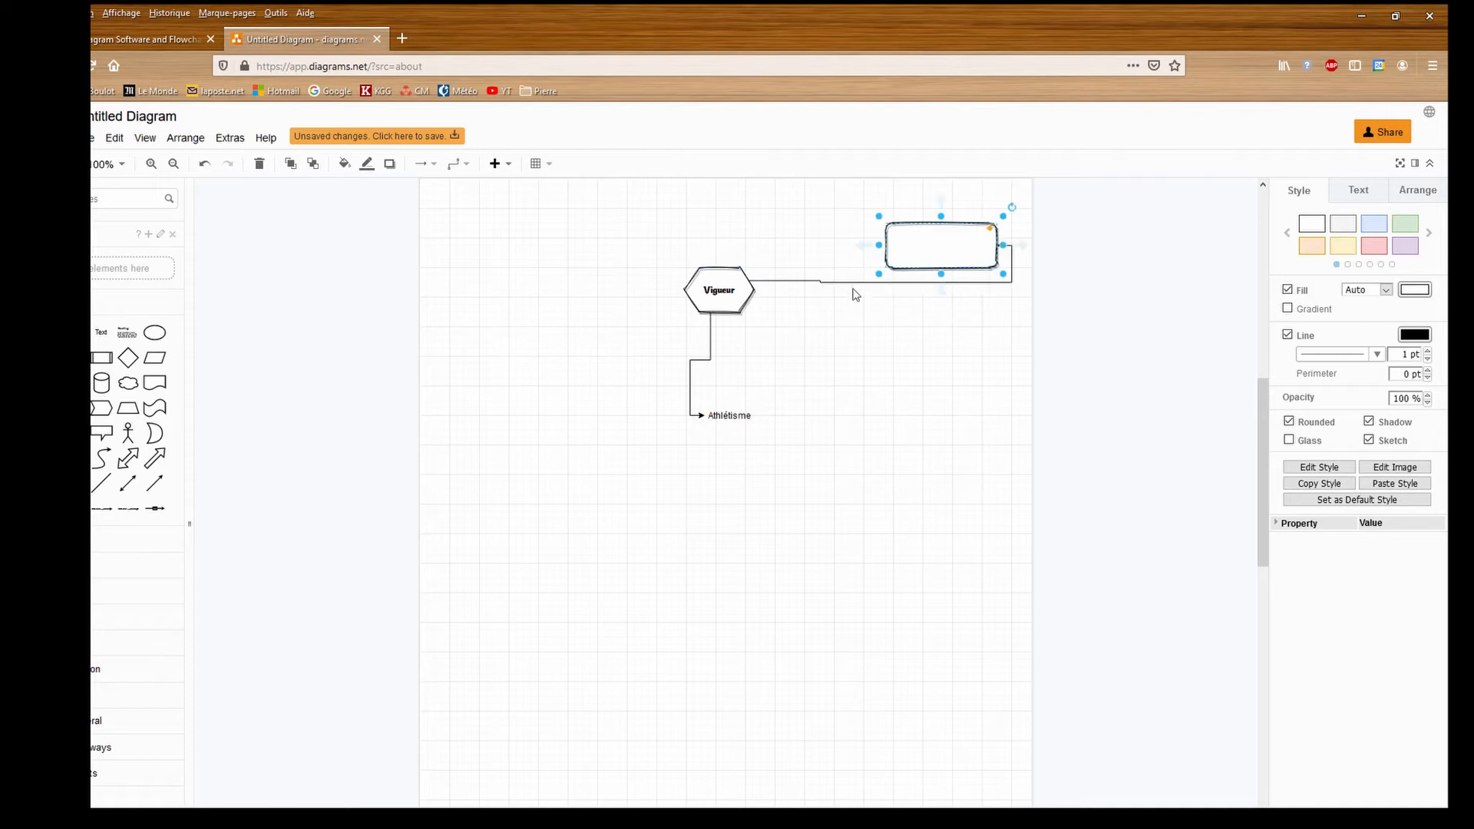
left_click_drag(858, 291, 939, 388)
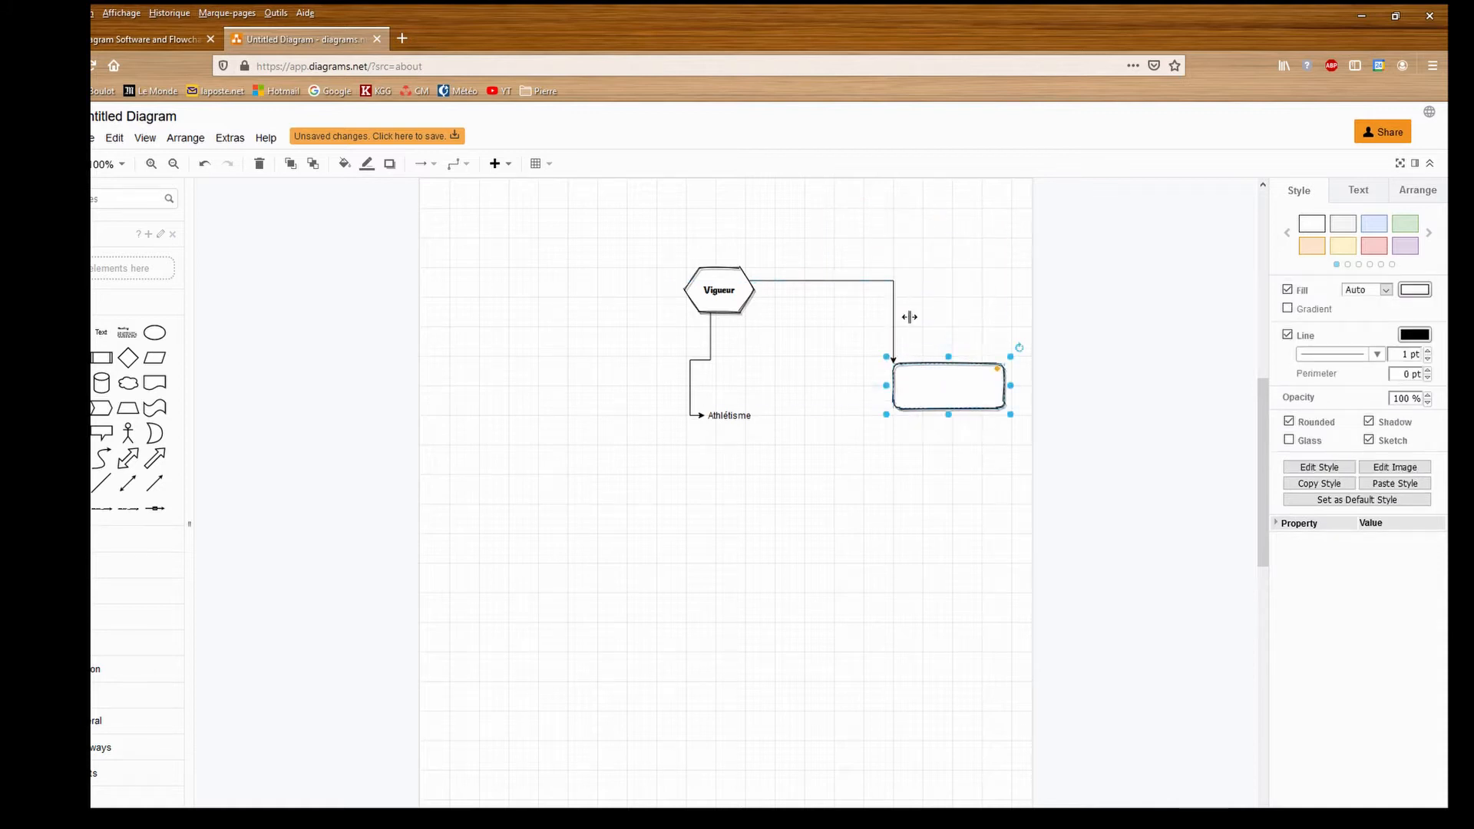
left_click(889, 289)
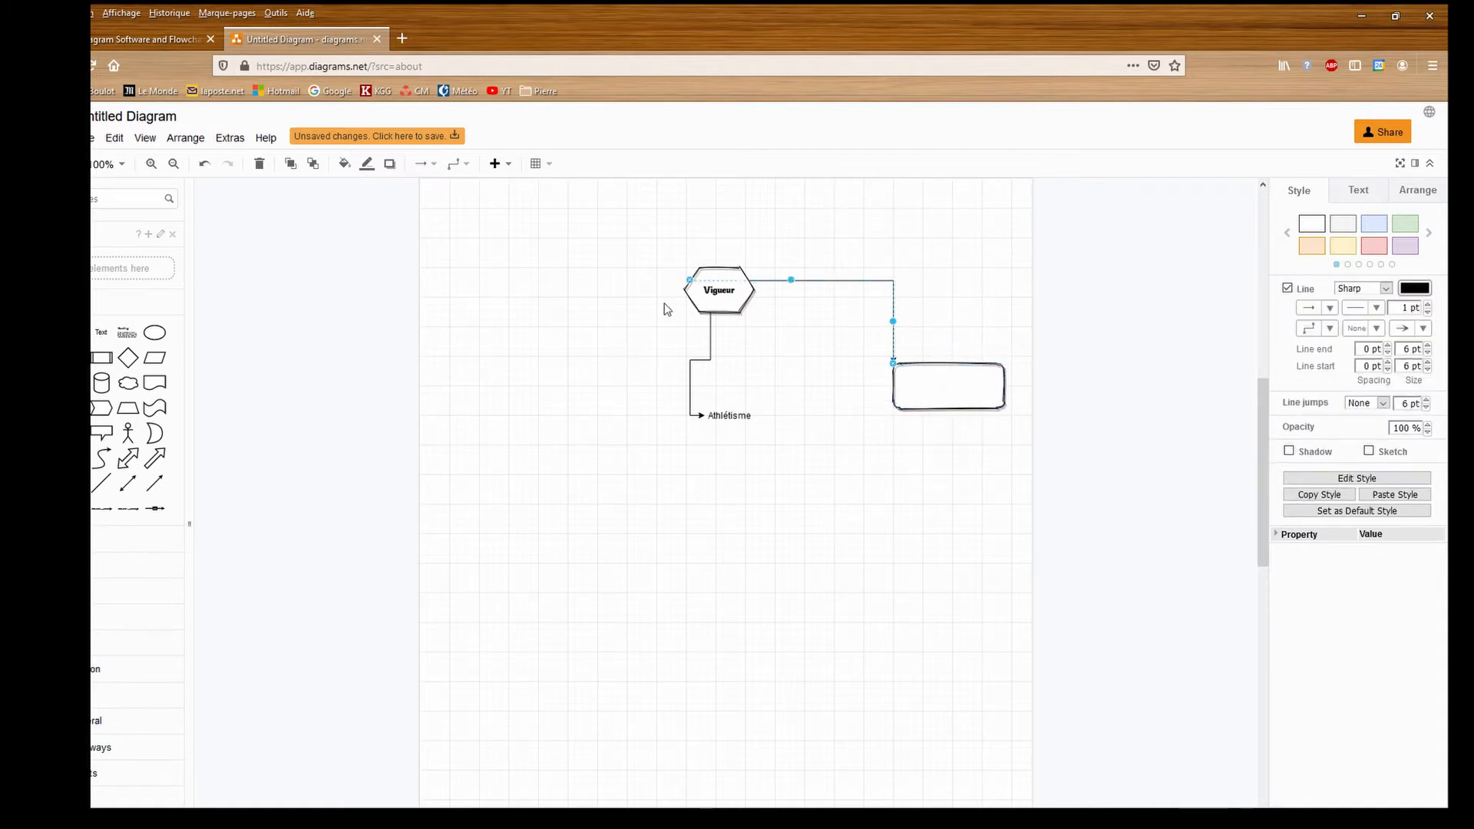
key("ctrl+w")
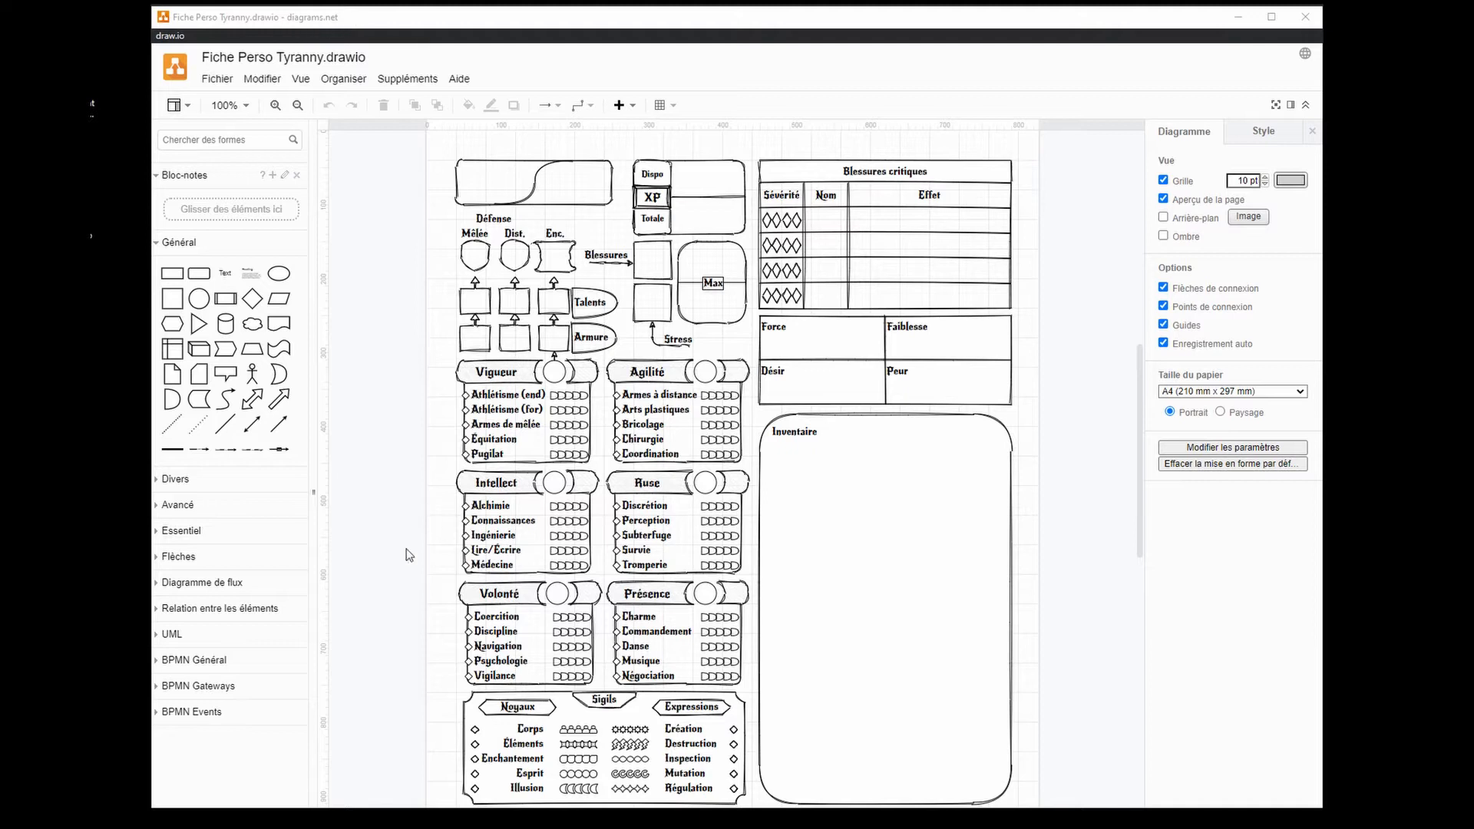
- Examine how the character sheet's elements are grouped, from the Inventaire and XP boxes down to the circle in the Vigueur block
left_click(851, 327)
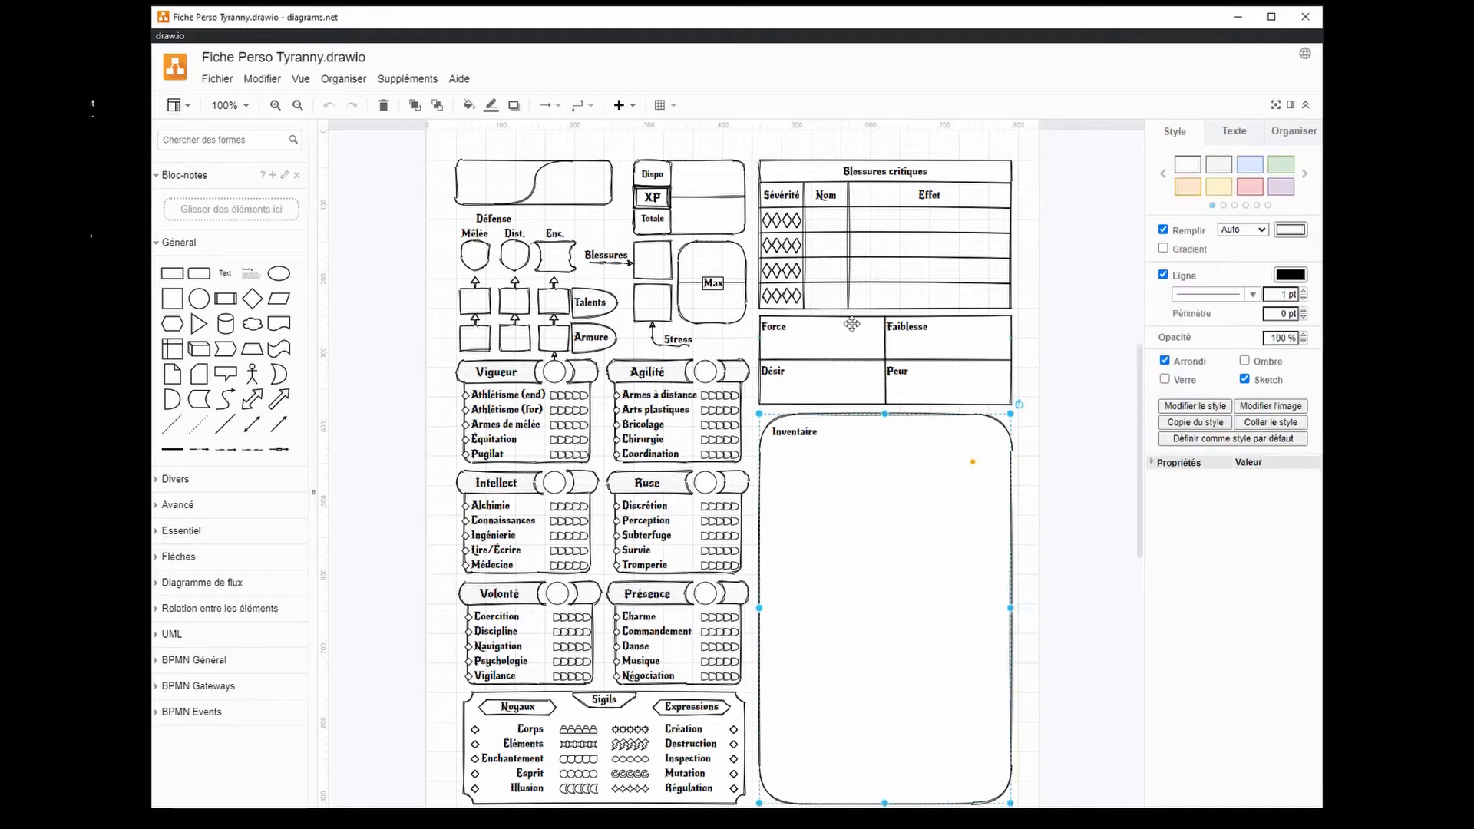
left_click(891, 244)
left_click(716, 223)
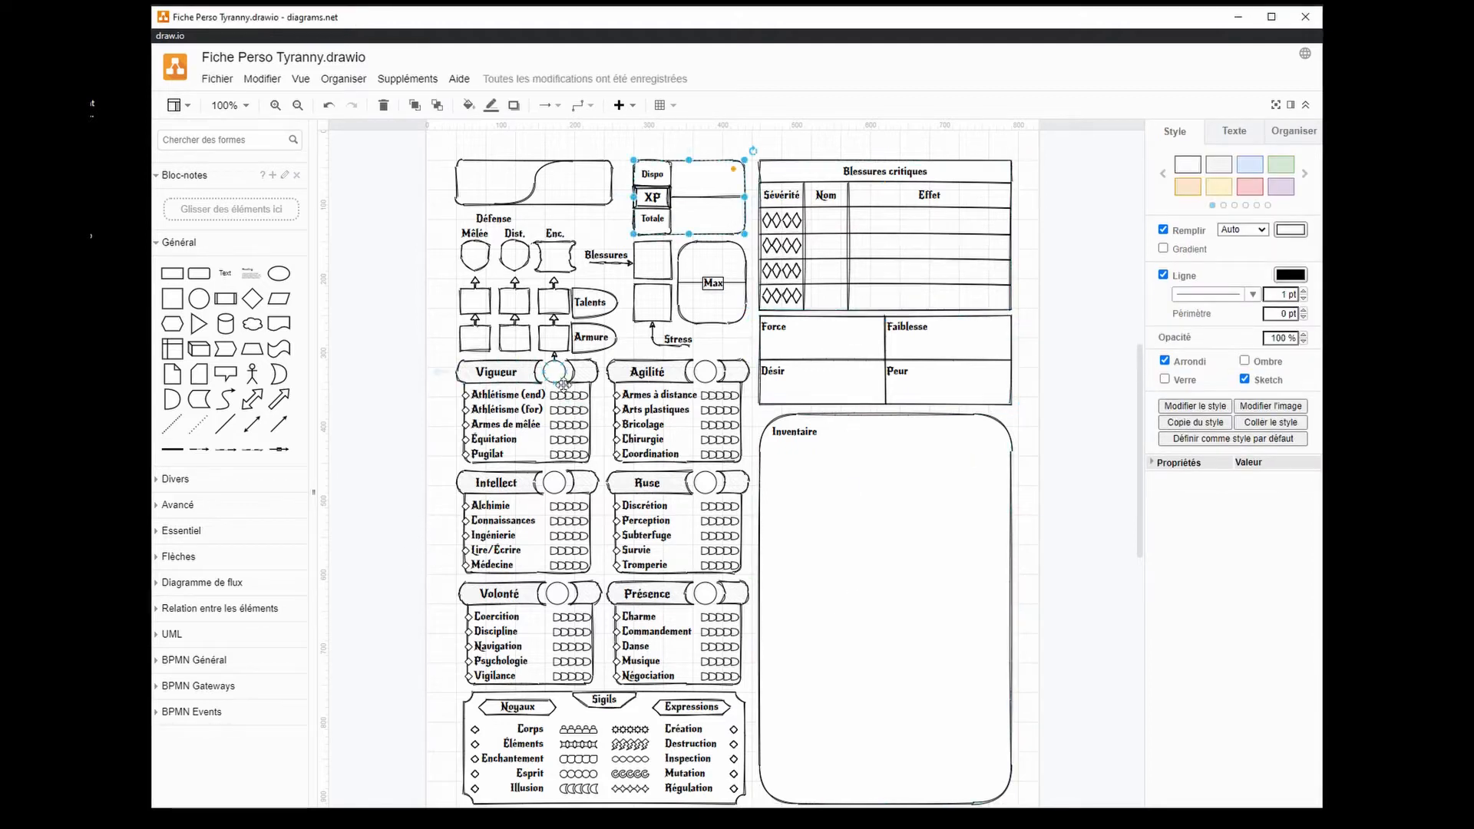
left_click(562, 381)
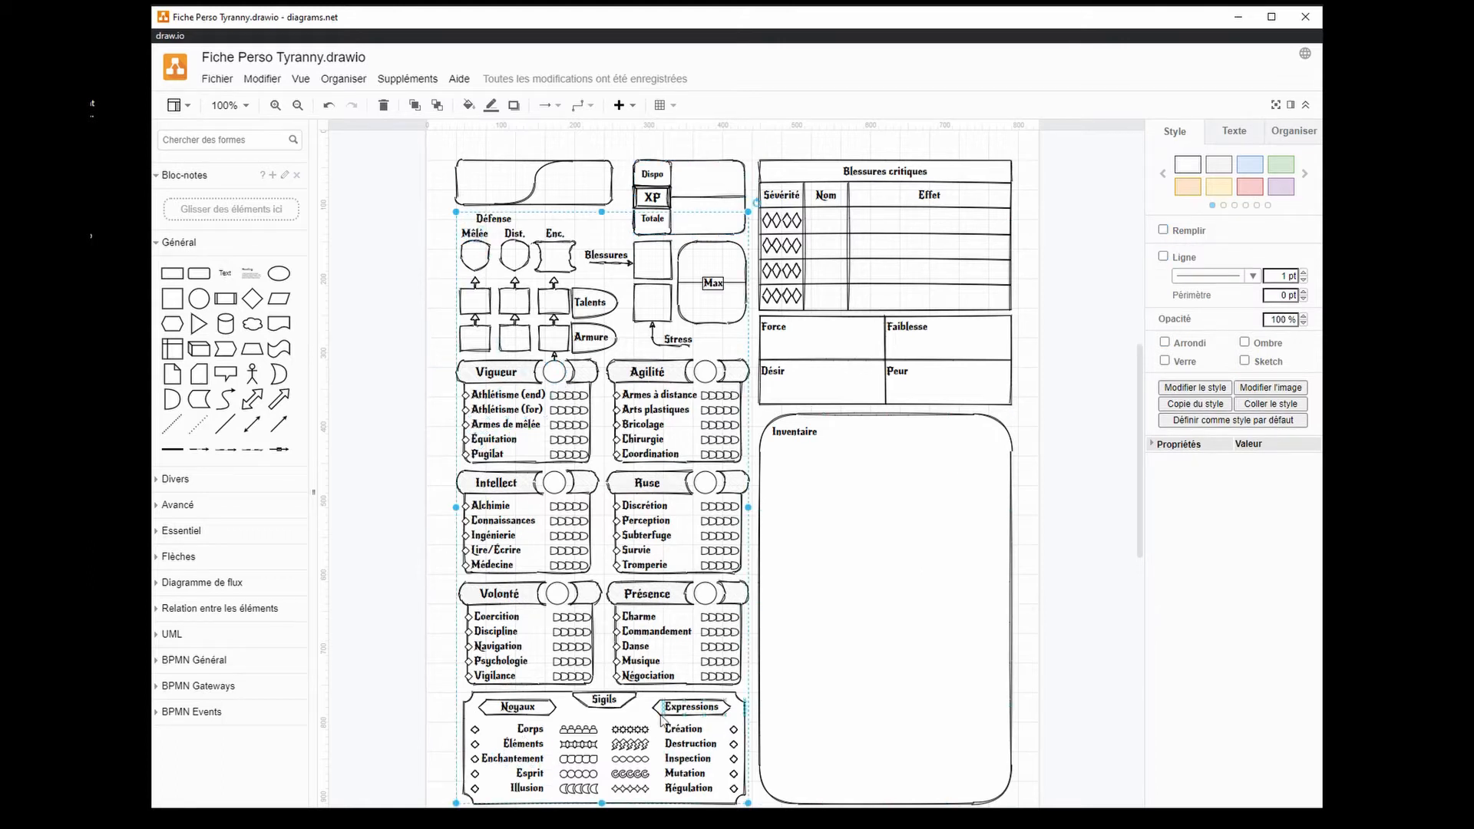
left_click(549, 380)
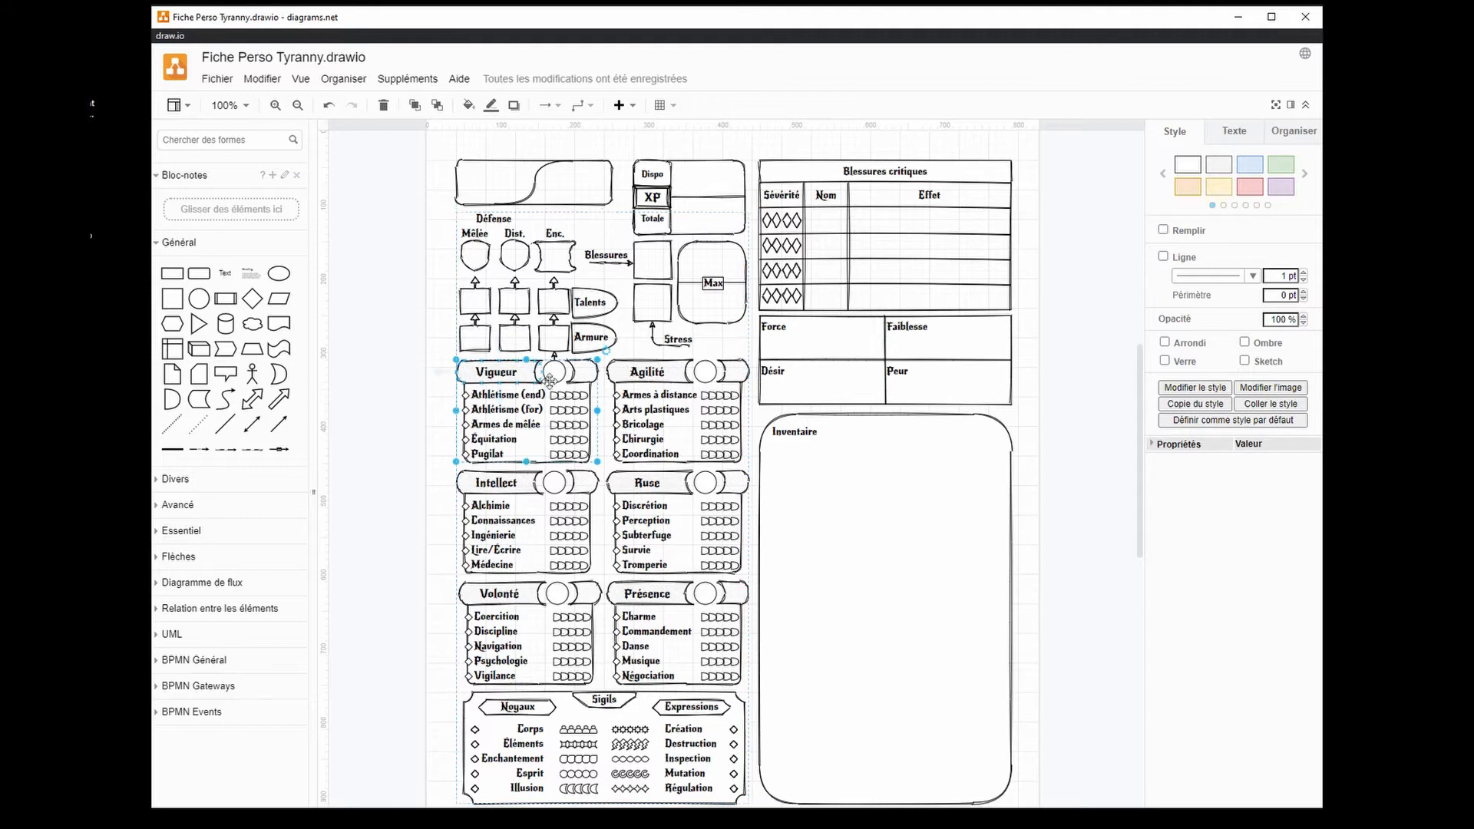
left_click(561, 379)
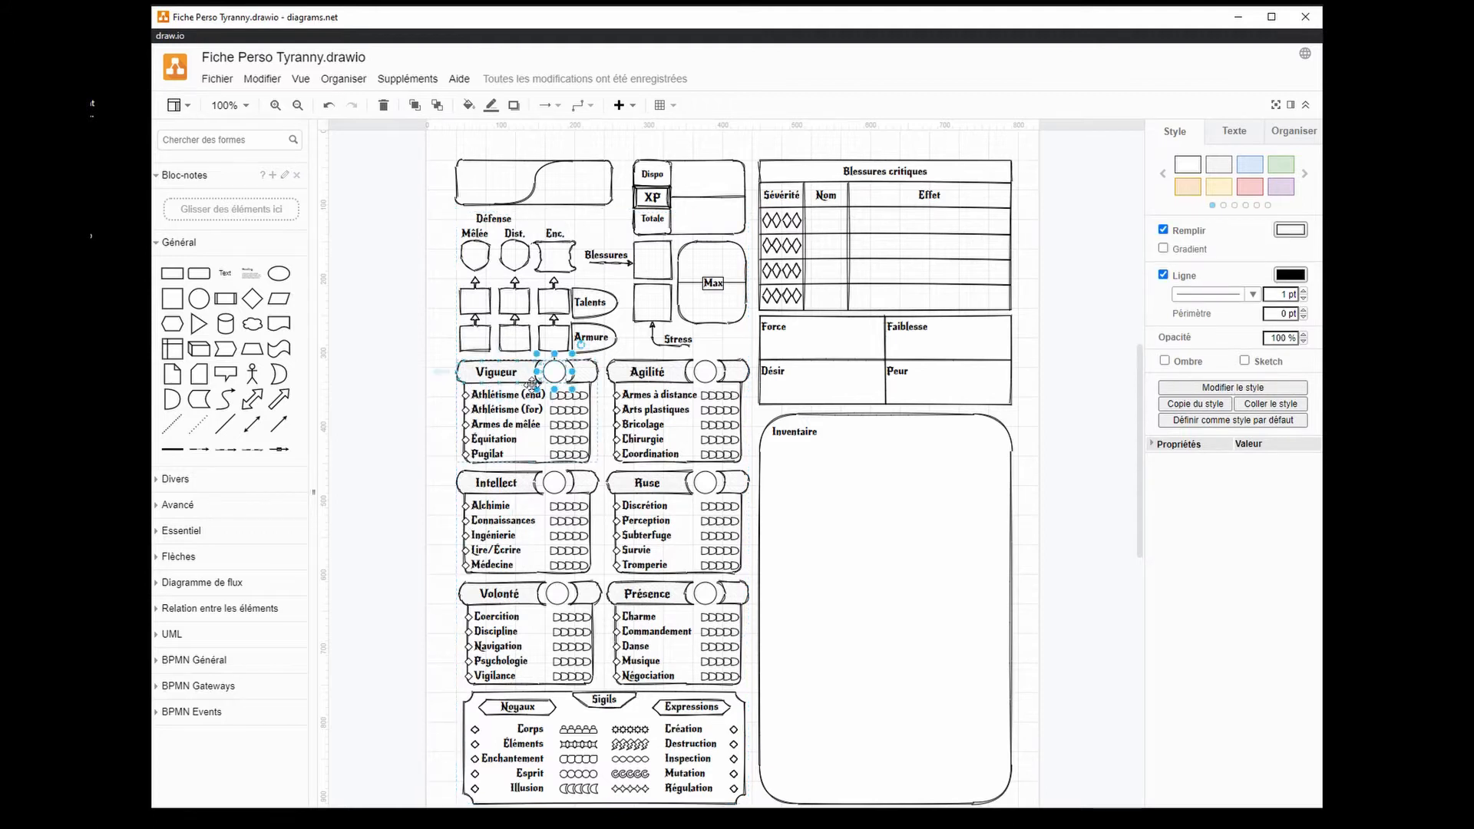
left_click(437, 394)
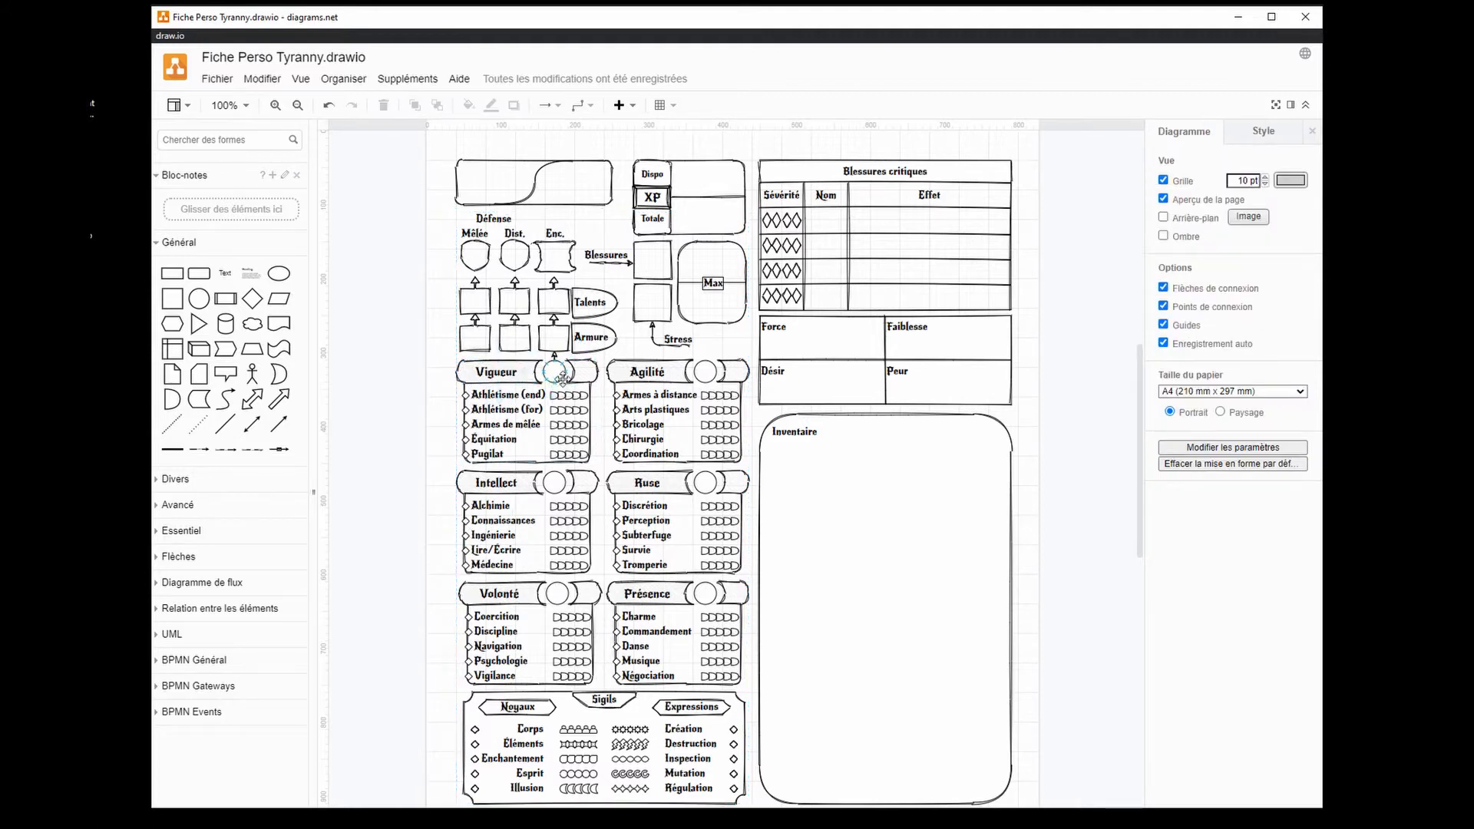
- Try to move the whole group of attribute and skill blocks on the character sheet, and undo the move
left_click_drag(563, 379, 619, 419)
key("ctrl+z")
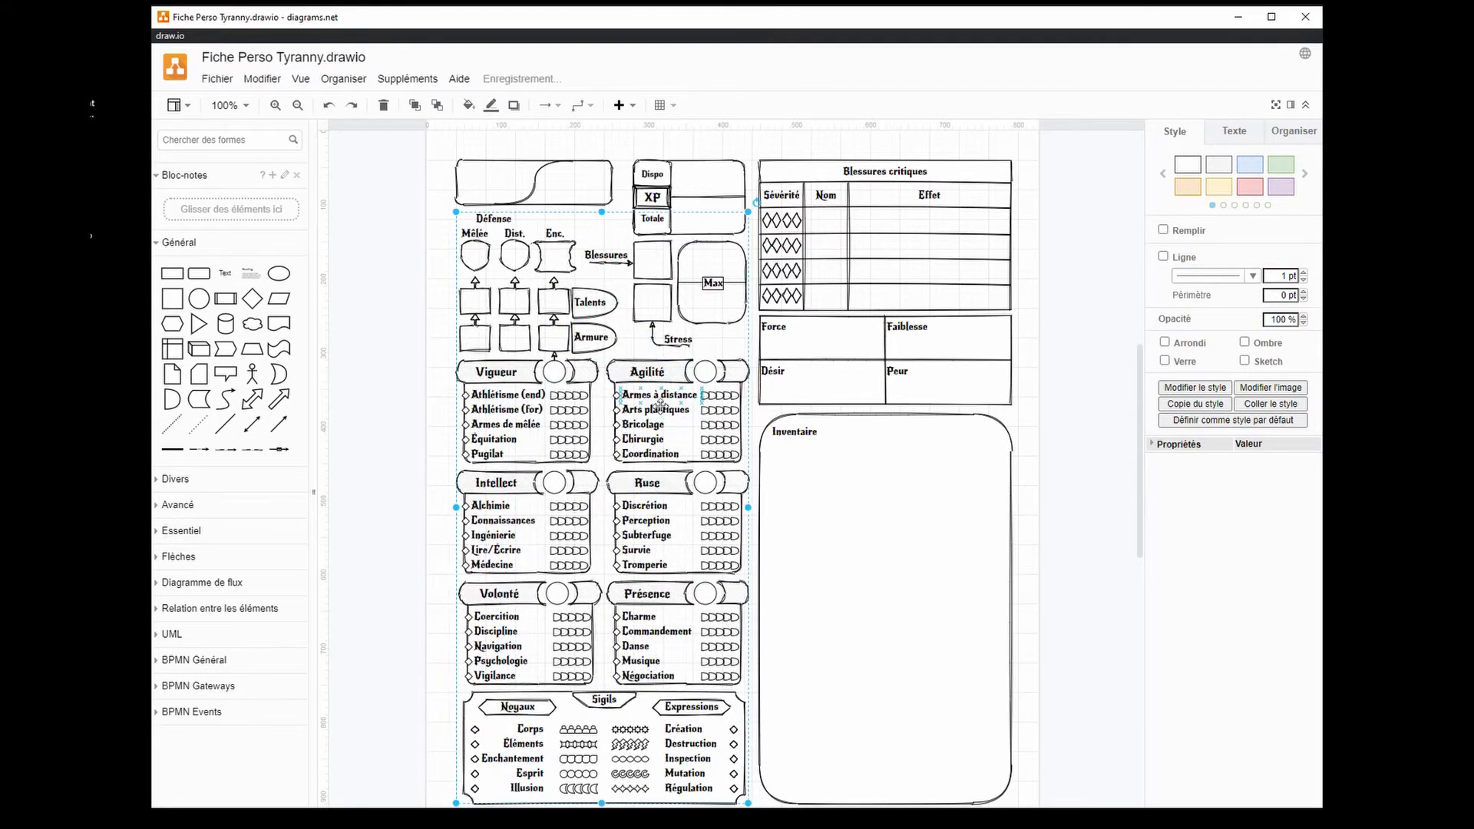
key("ctrl+z")
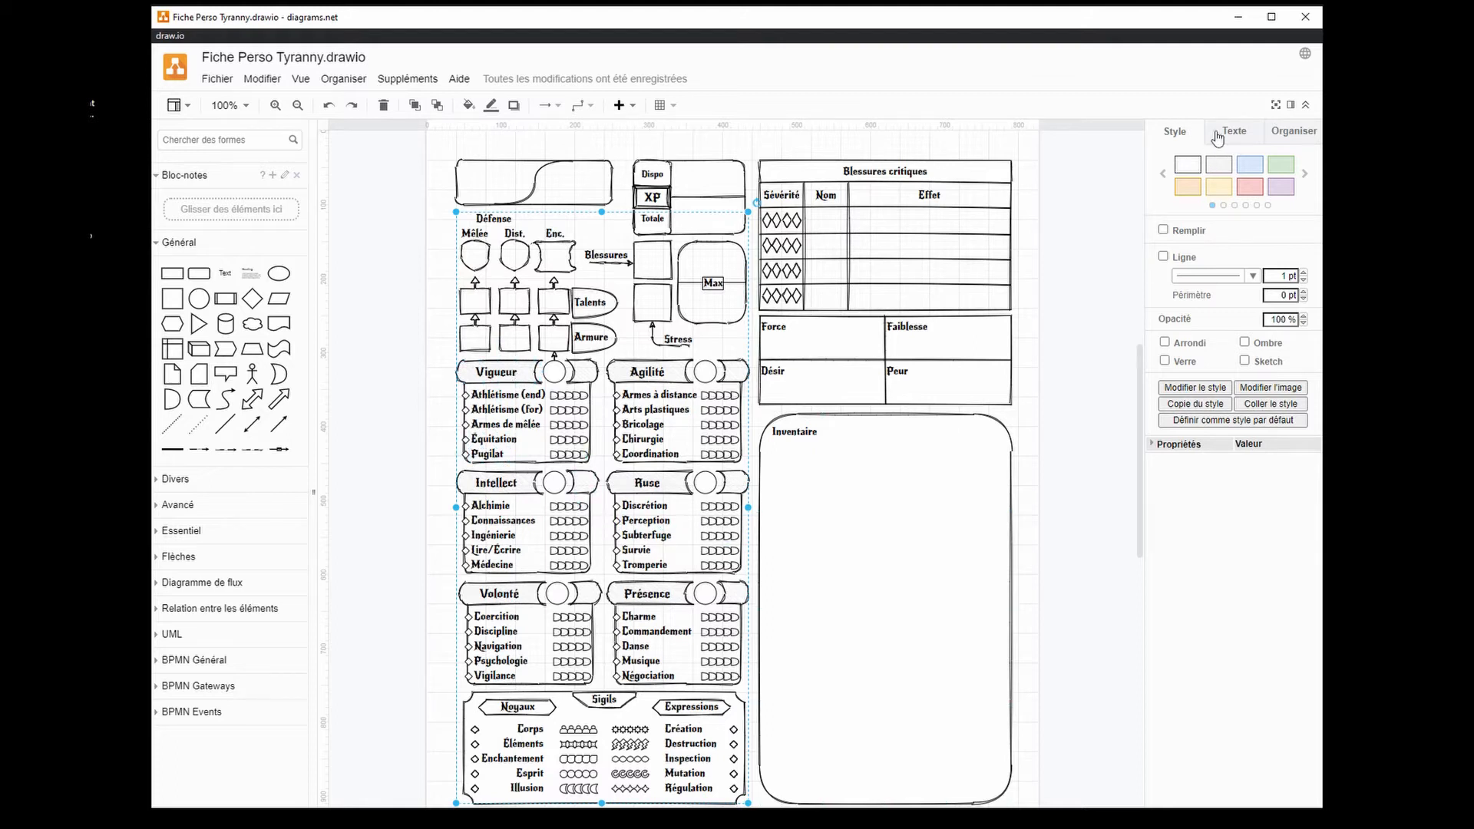
- Create a new blank diagram
left_click(217, 78)
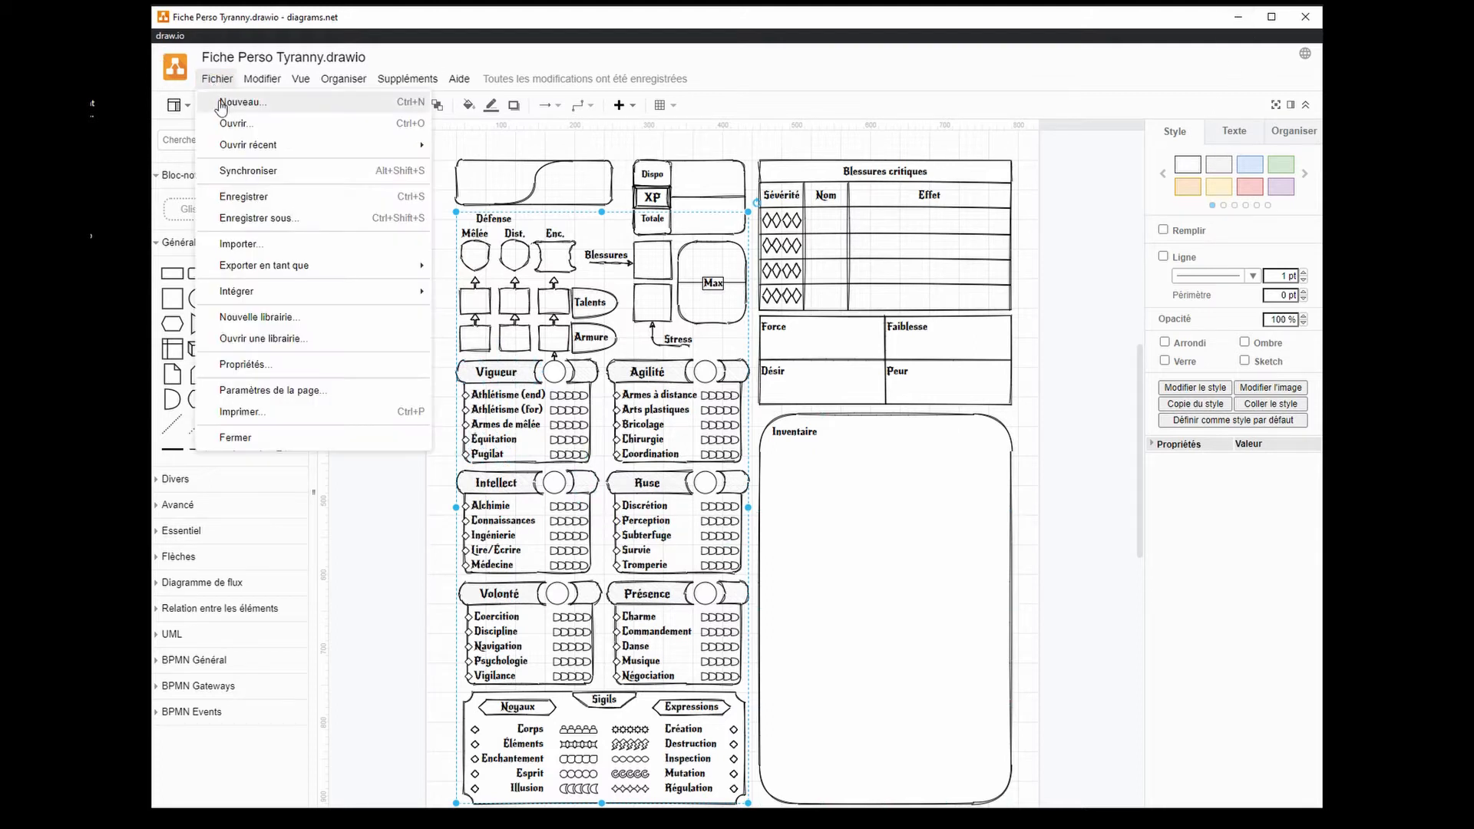
left_click(222, 102)
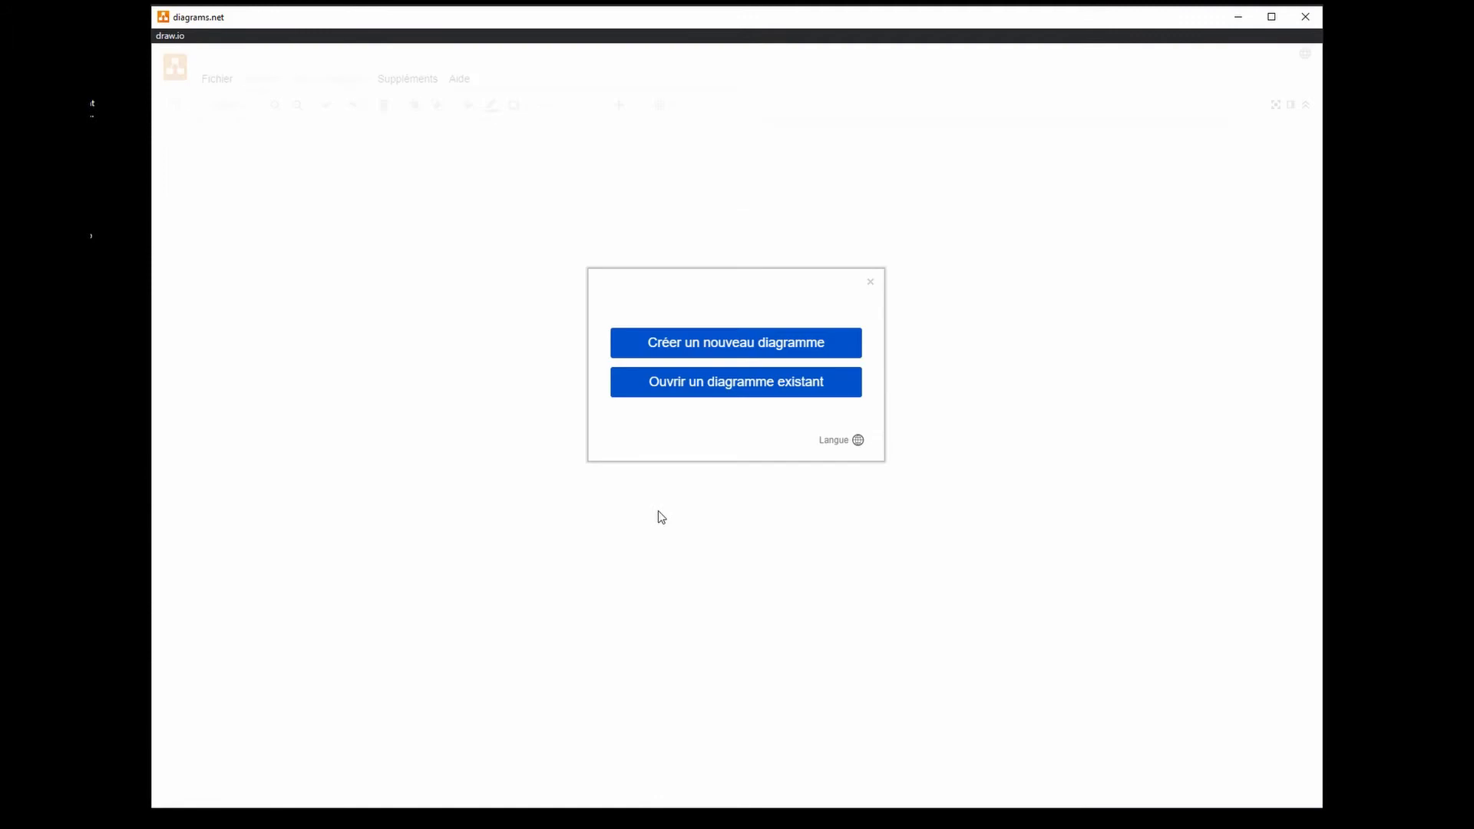
left_click(735, 342)
left_click(929, 553)
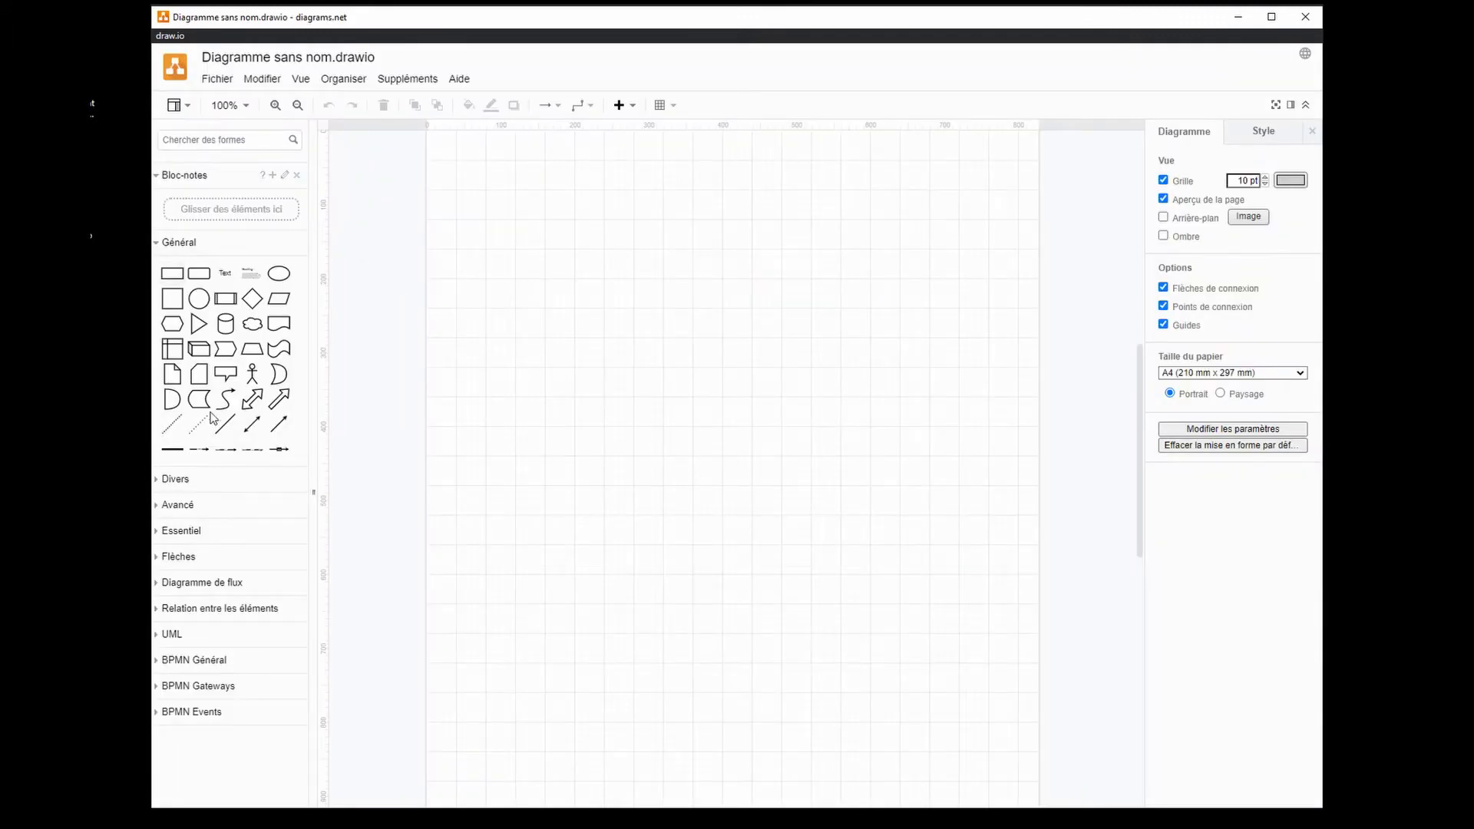
- Add a wide, flattened data storage shape in the page's upper part and place a small circle at its concave end
left_click_drag(199, 399, 655, 322)
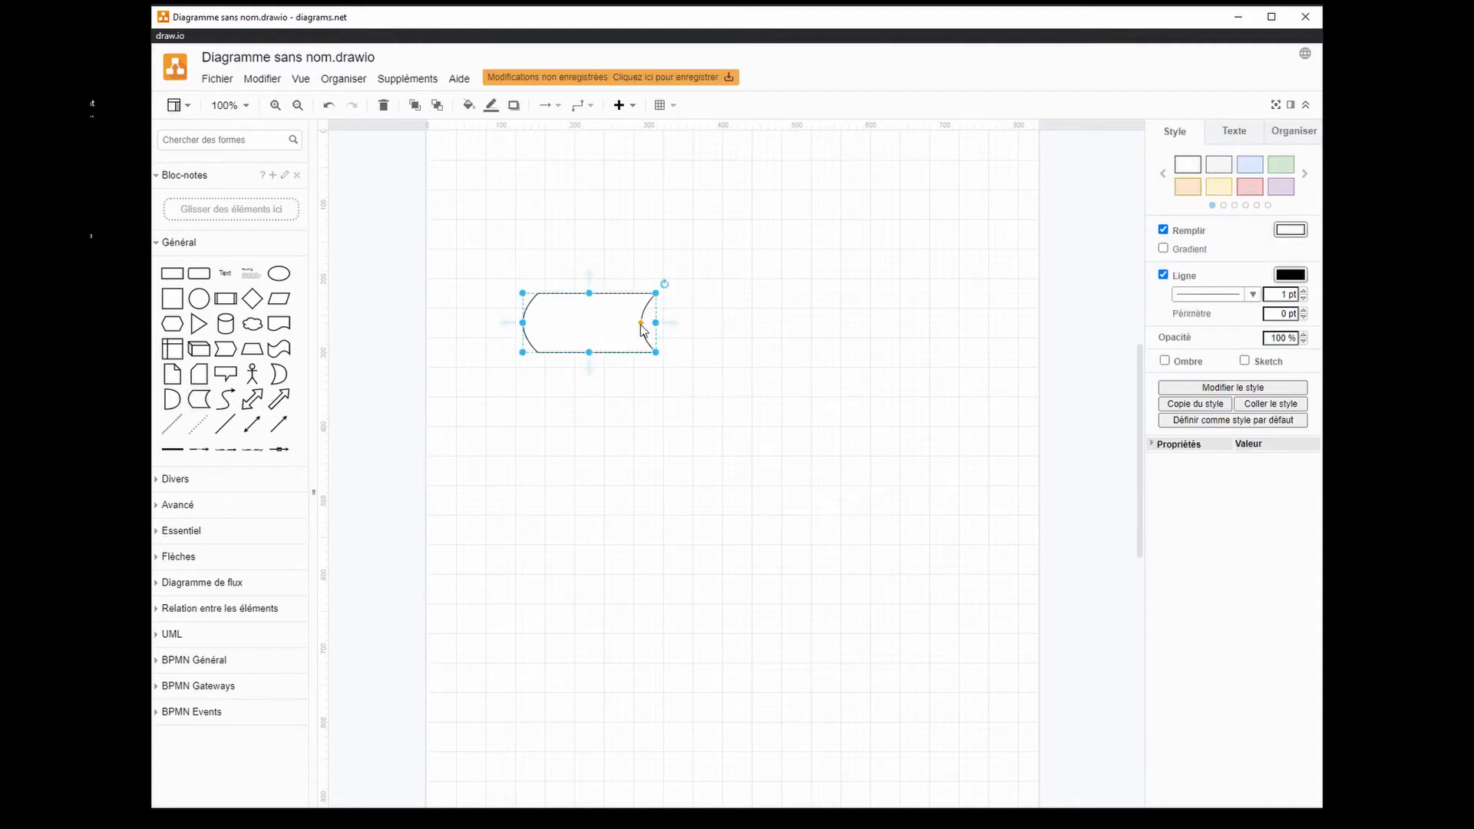
mouse_move(642, 325)
left_mouse_down()
mouse_move(608, 330)
mouse_move(665, 330)
mouse_move(578, 329)
mouse_move(642, 328)
mouse_move(591, 343)
mouse_move(641, 313)
left_mouse_up()
left_click(564, 390)
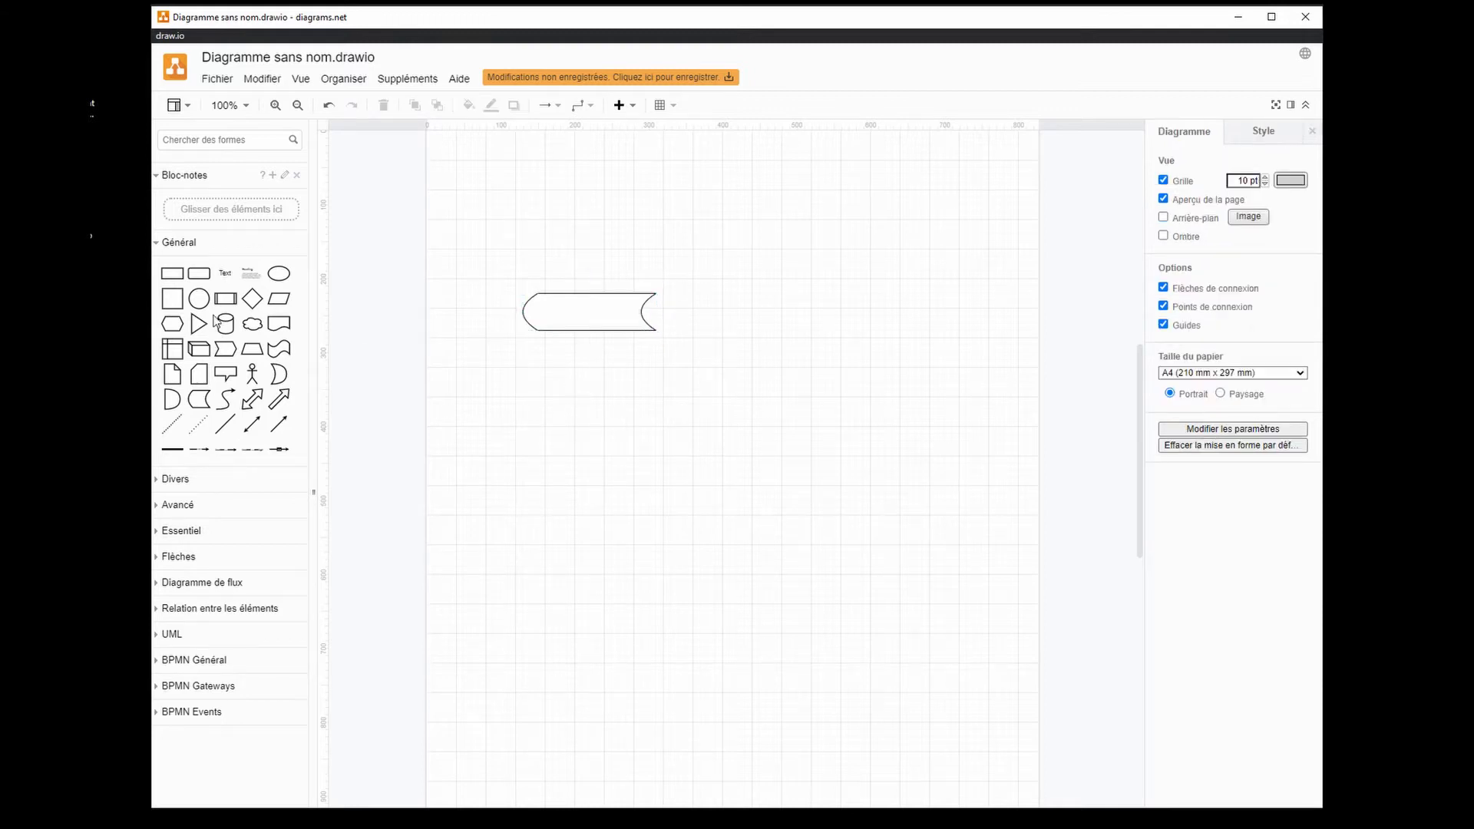
left_click_drag(204, 301, 665, 316)
left_click(613, 347)
- Duplicate the banner shape, rotate the copy 180°, shorten it and place it around the circle's other side
left_click(623, 315)
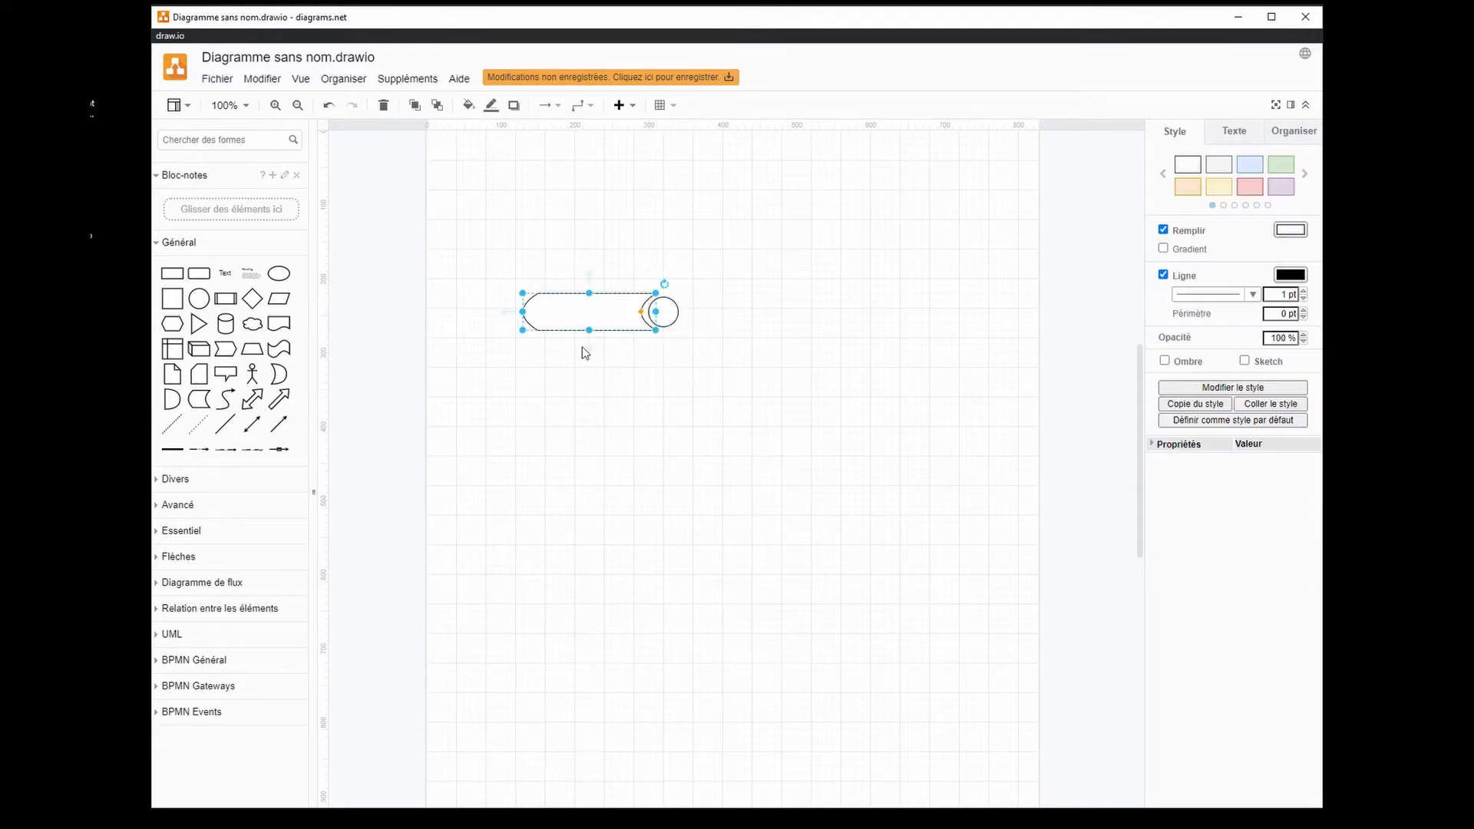
right_click(570, 317)
left_click(602, 373)
right_click(607, 377)
left_click(683, 412)
left_click_drag(683, 412, 685, 368)
left_click_drag(769, 350, 707, 324)
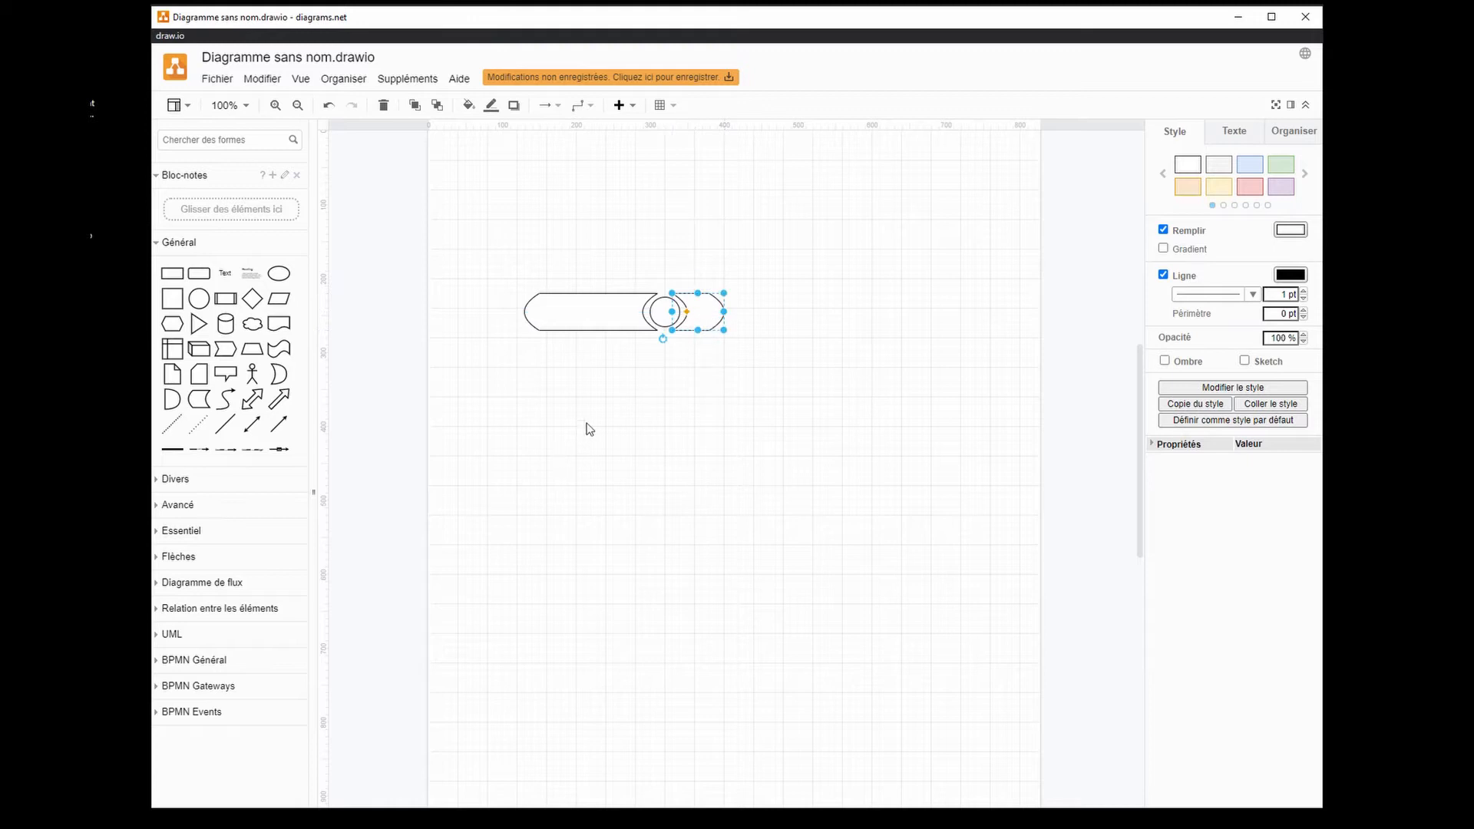
left_click(663, 369)
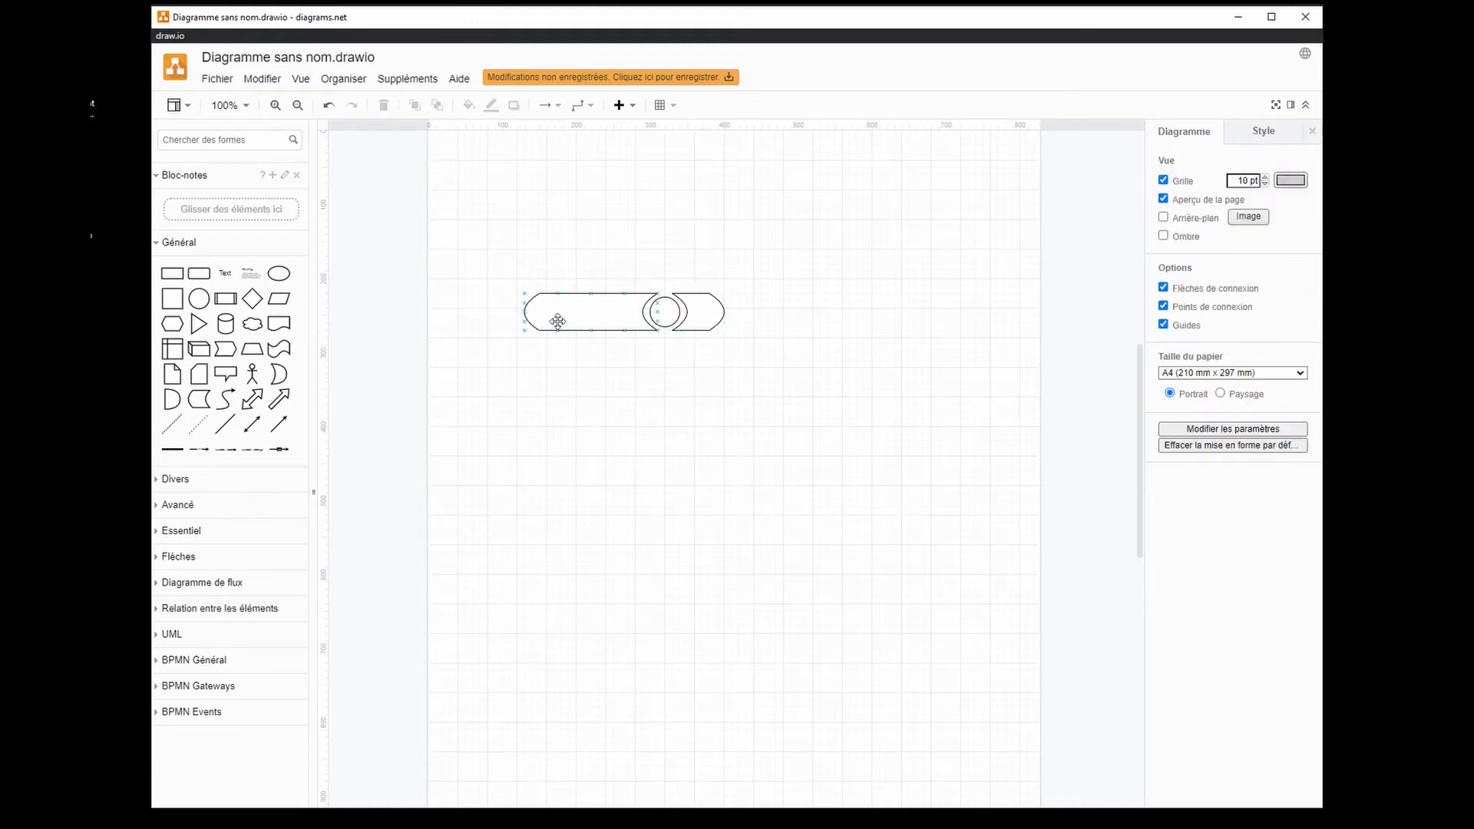
- Group the two banner pieces and the circle
mouse_move(582, 321)
left_mouse_down()
mouse_move(567, 306)
mouse_move(577, 314)
left_mouse_up()
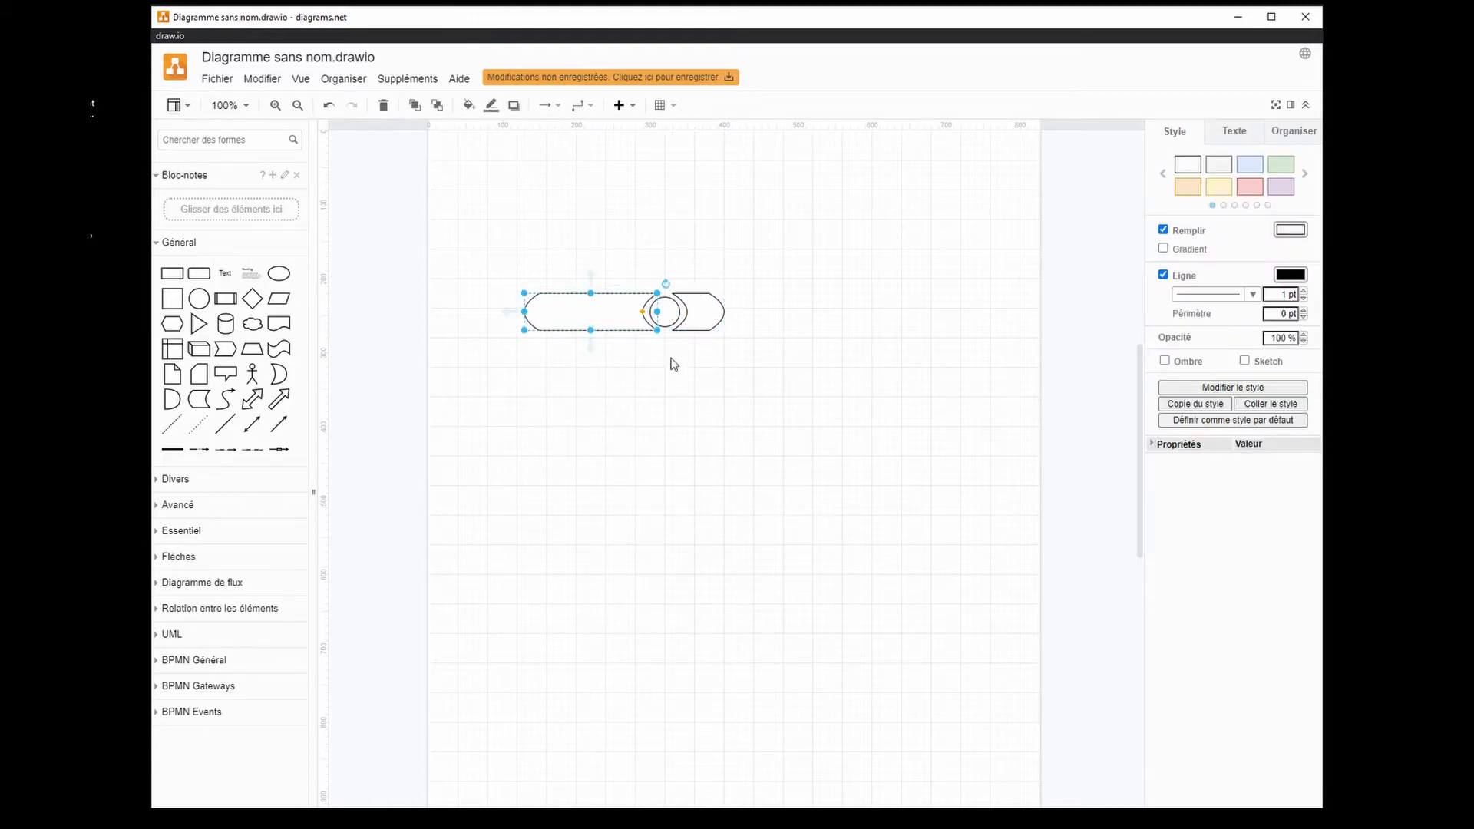
left_click_drag(471, 260, 774, 376)
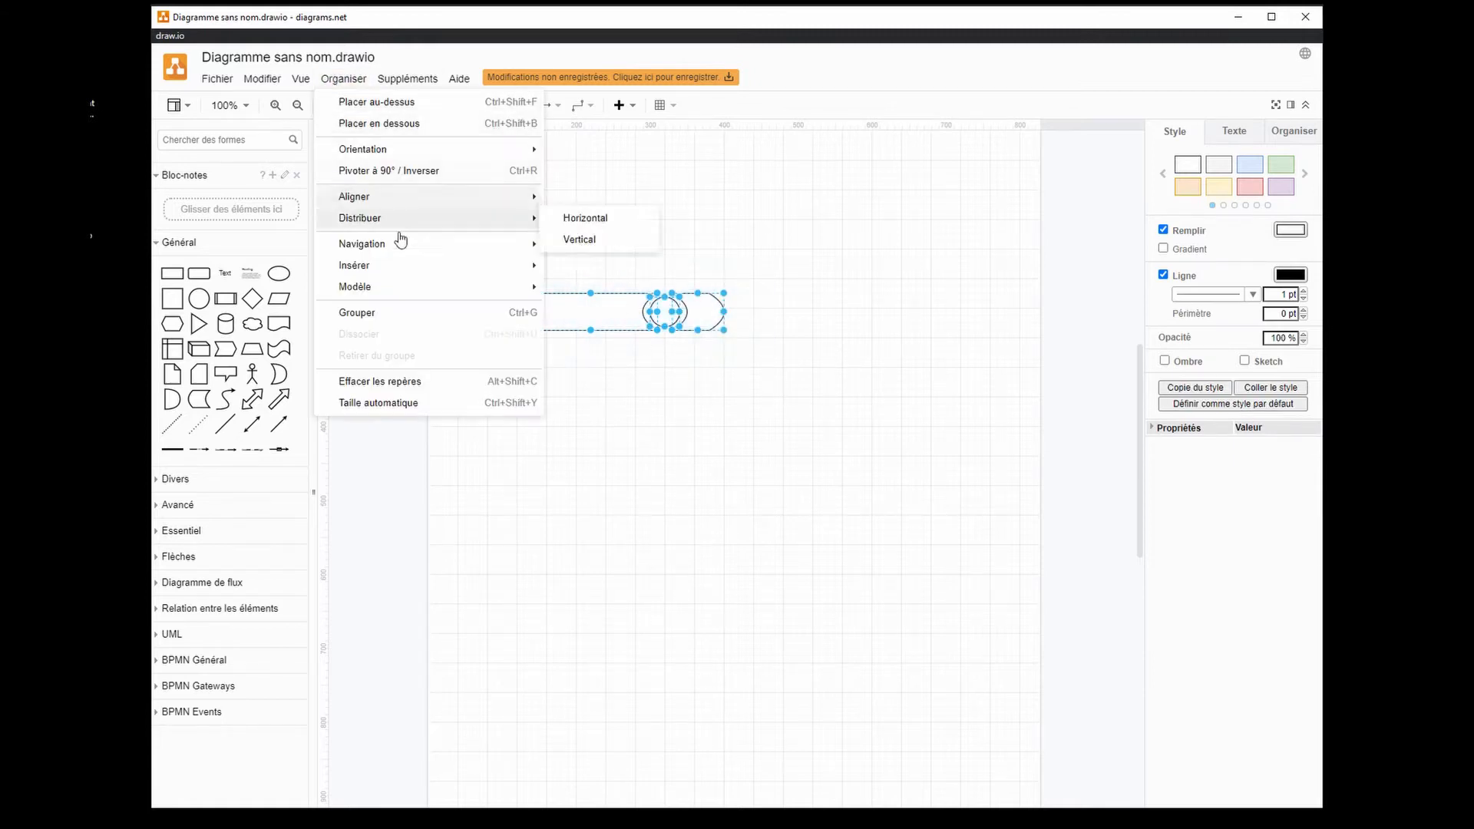
left_click(497, 318)
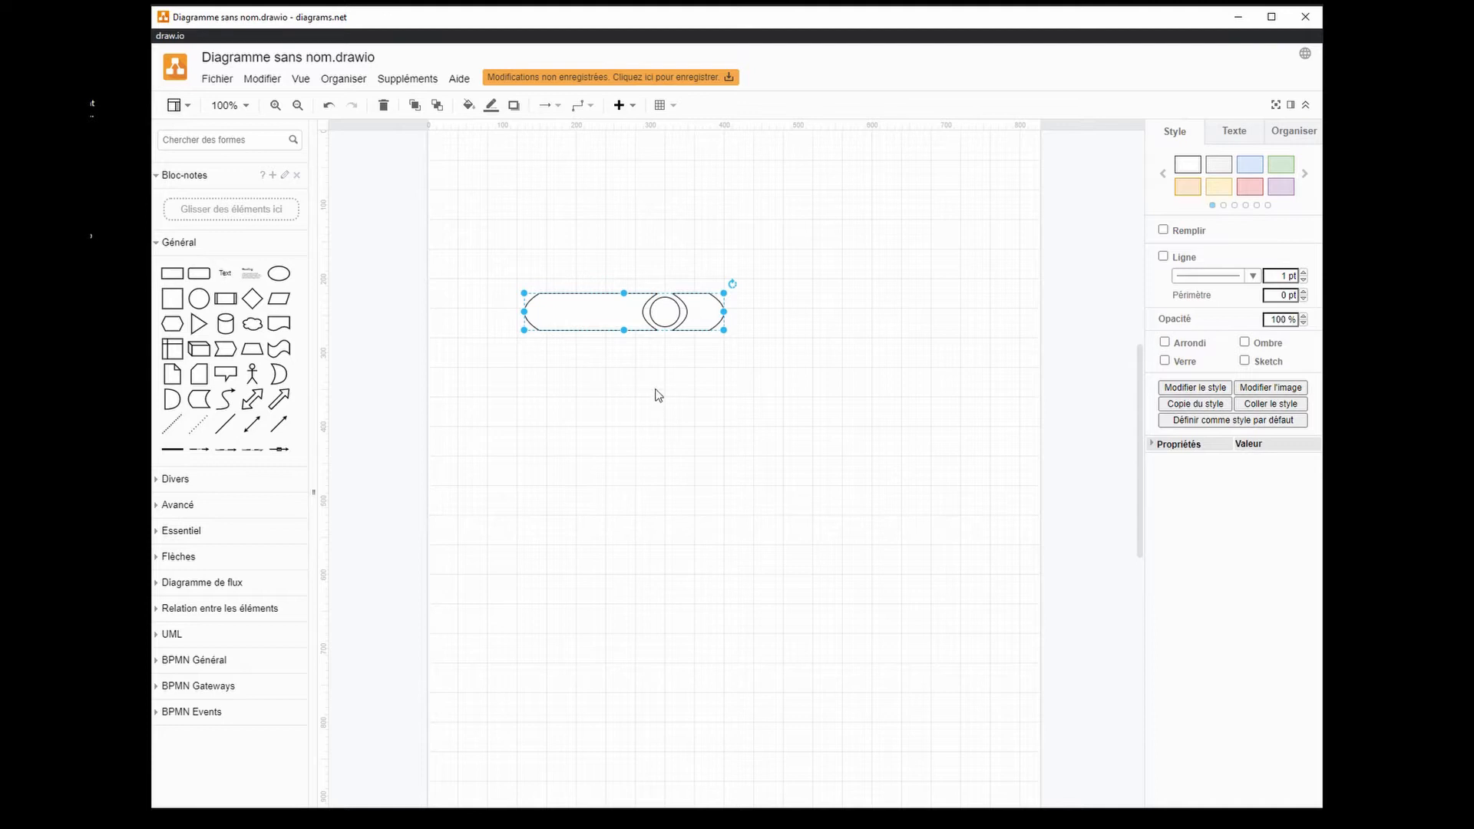
- Move the grouped banner higher on the page and try selecting the long piece on its own inside the group
left_click(614, 232)
left_click_drag(612, 327, 581, 300)
left_click(622, 348)
left_click(605, 304)
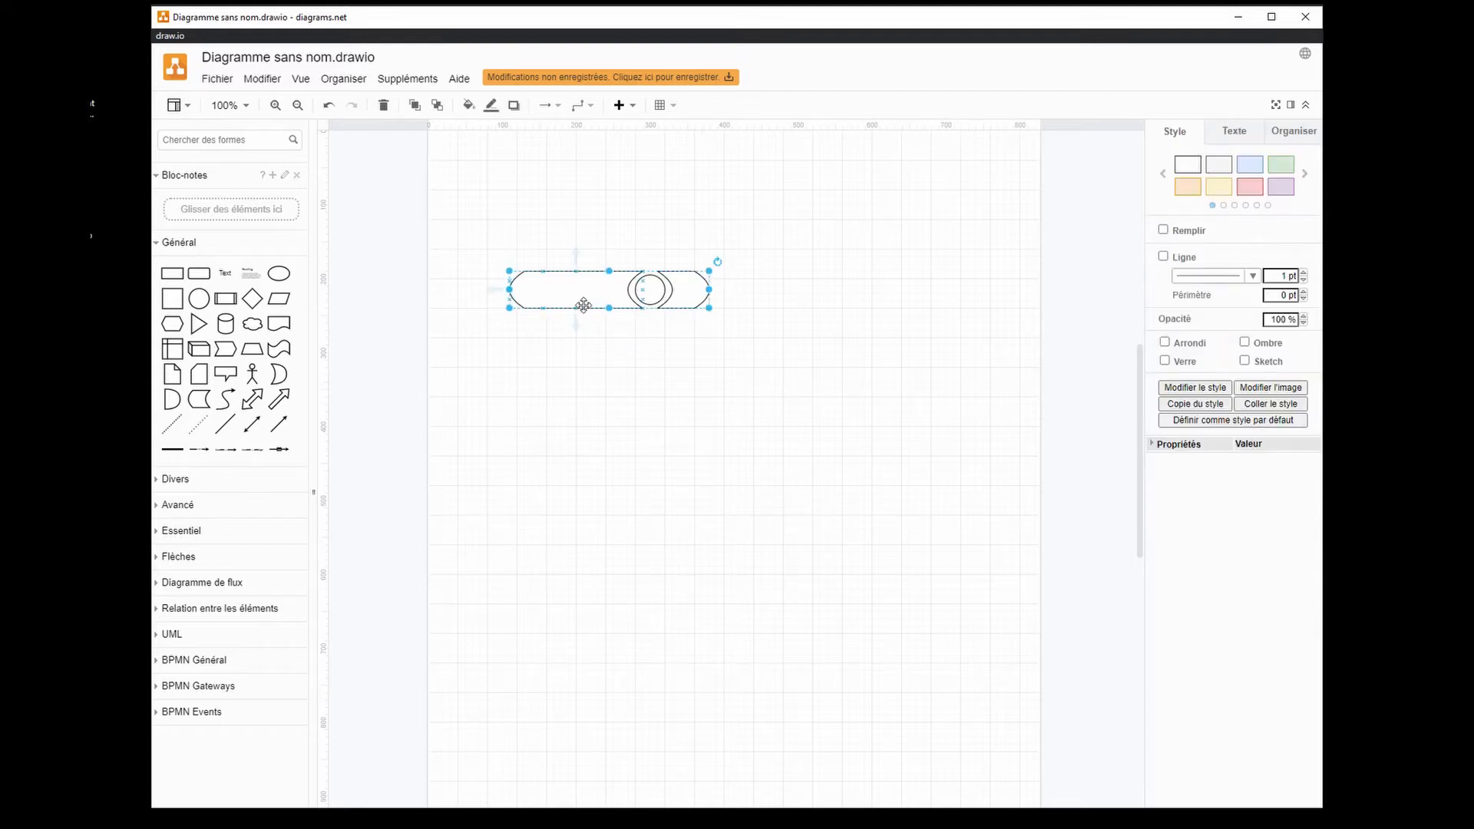
left_click(591, 297)
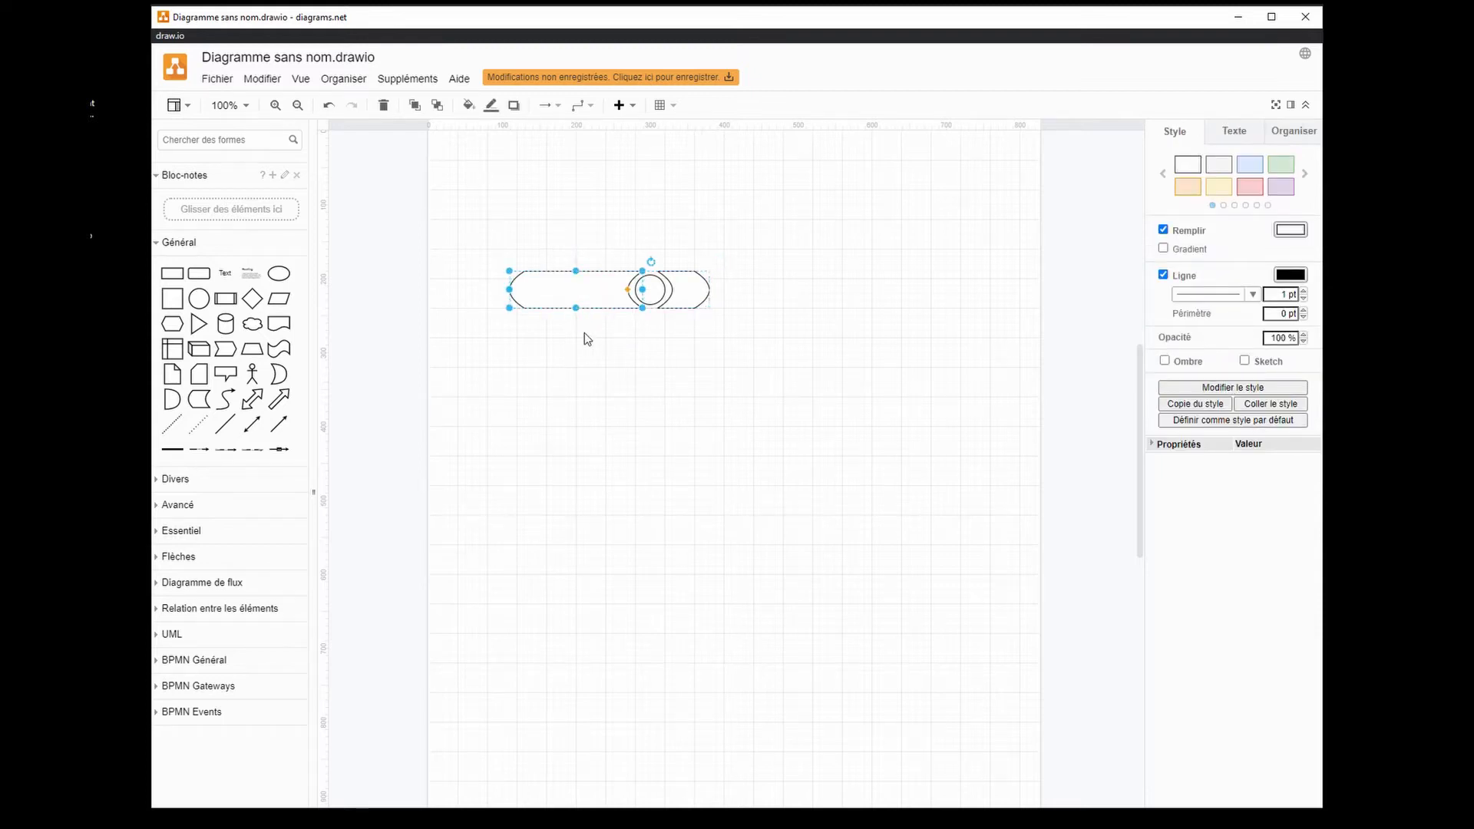
left_click(613, 238)
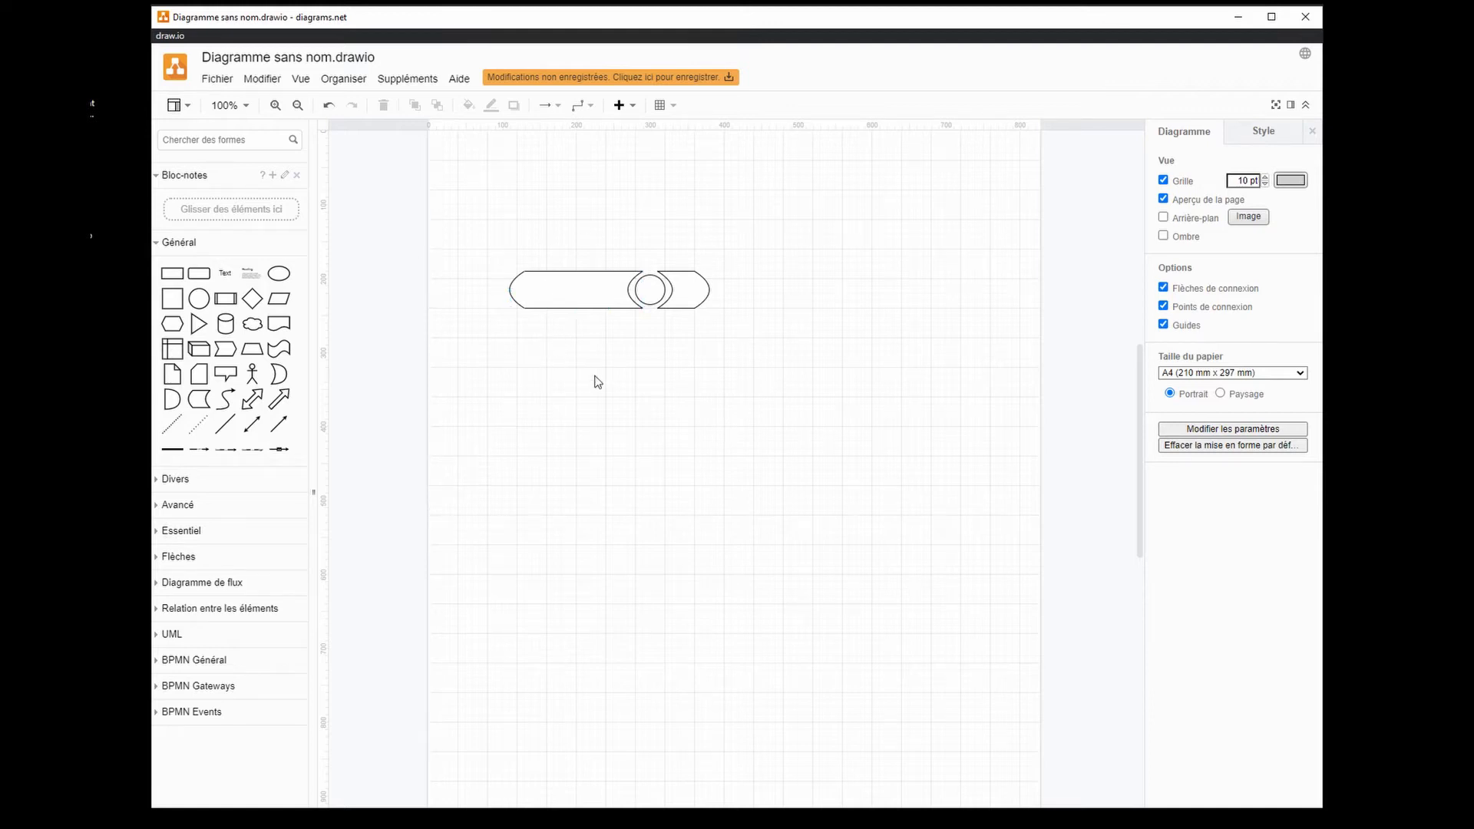
left_click(655, 298)
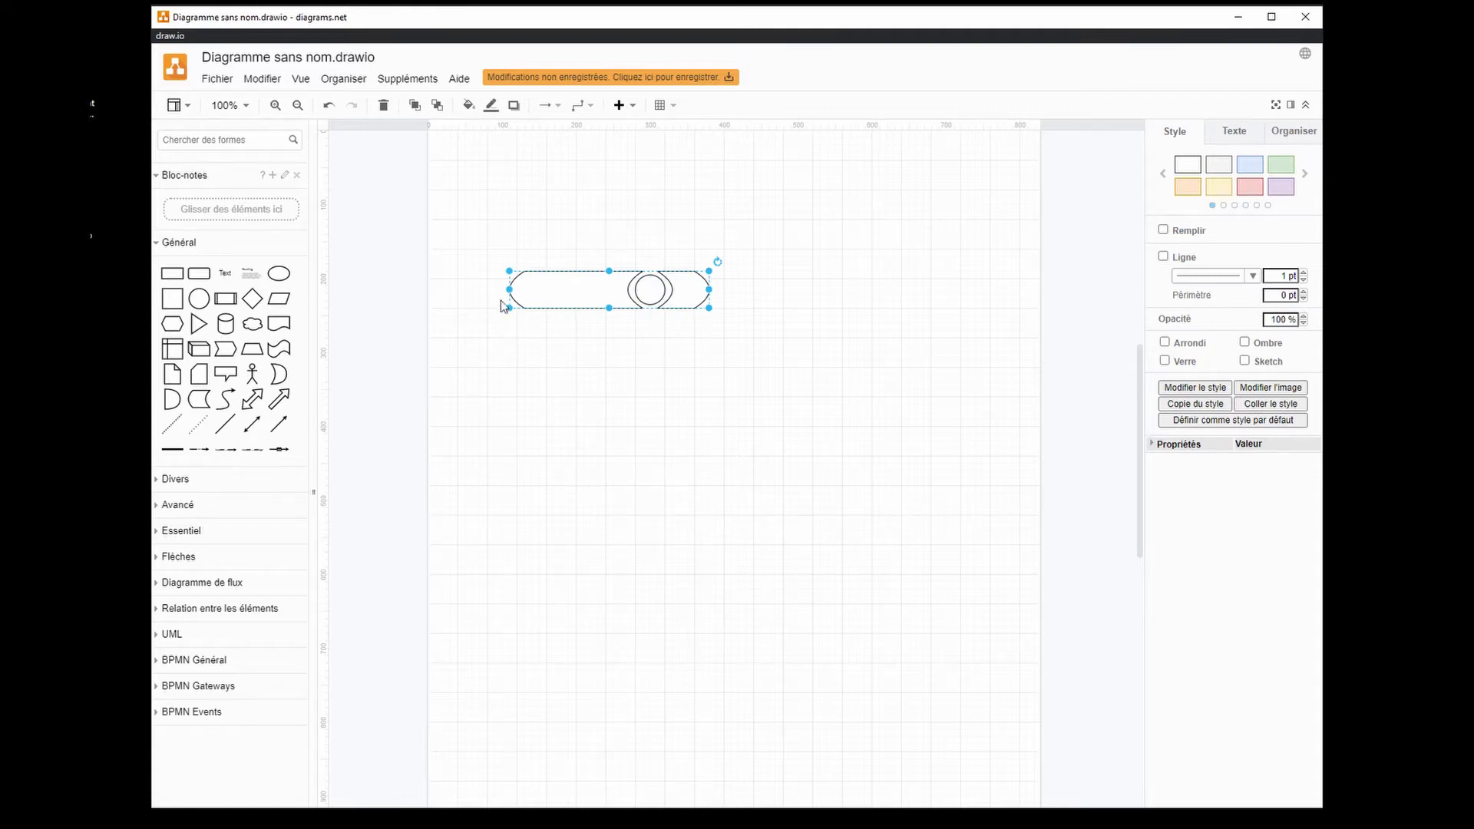
mouse_move(609, 289)
left_mouse_down()
mouse_move(722, 531)
mouse_move(603, 323)
mouse_move(626, 270)
left_mouse_up()
- Move the circle out of the banner group to an empty area farther down the page
left_click(681, 271)
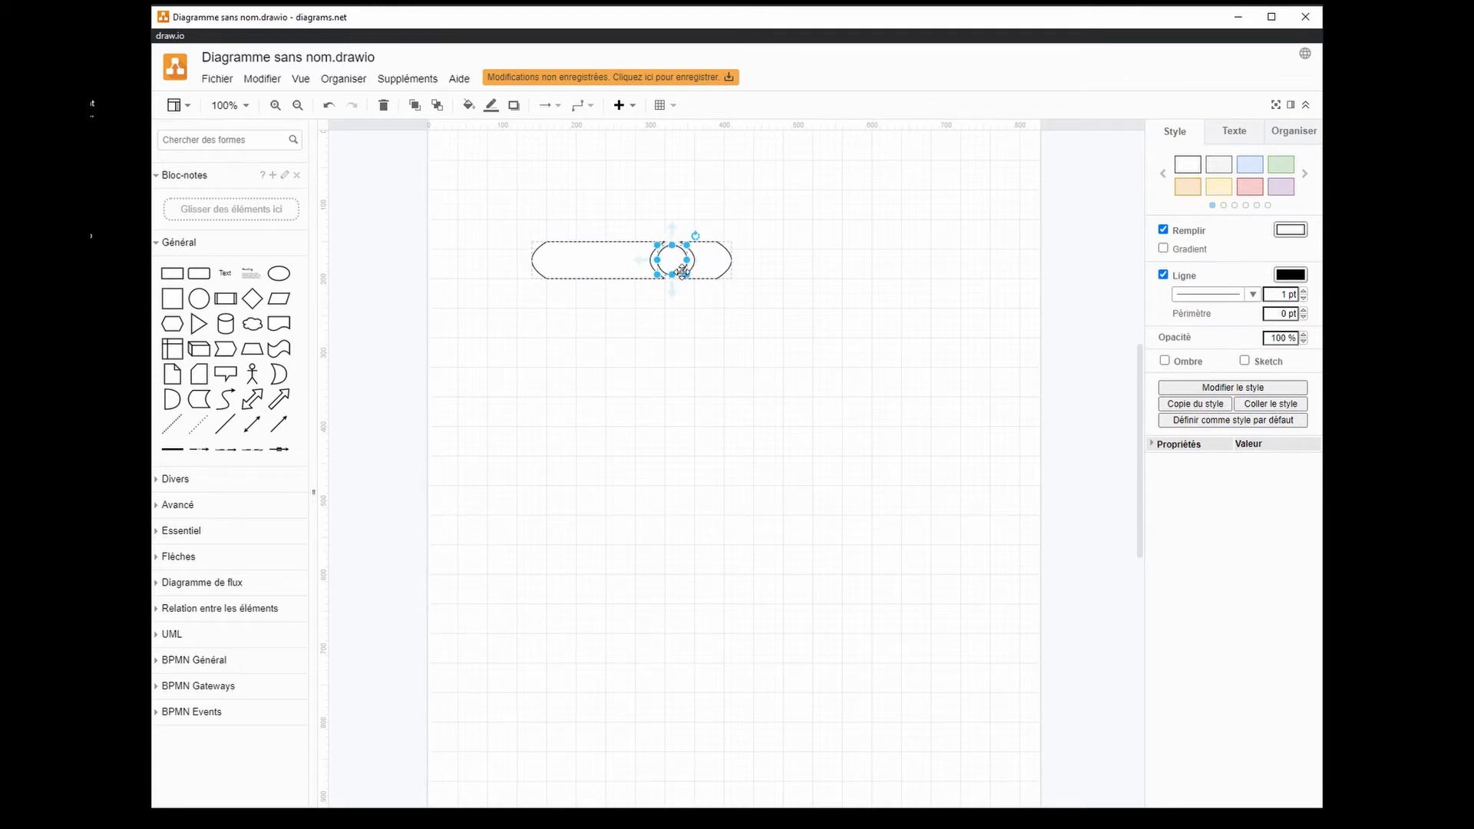
left_click_drag(681, 271, 696, 496)
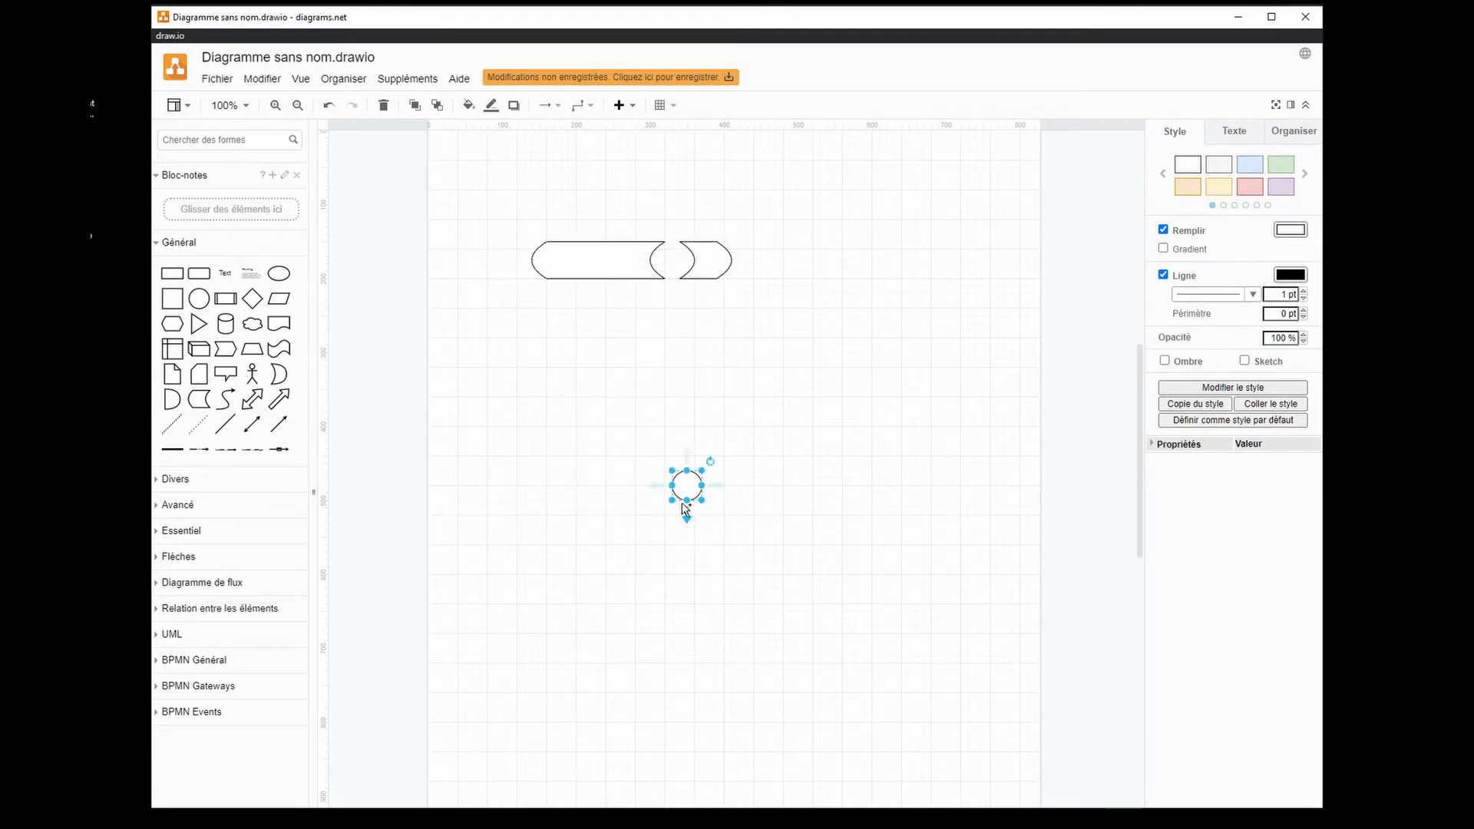
left_click(602, 345)
left_click(609, 270)
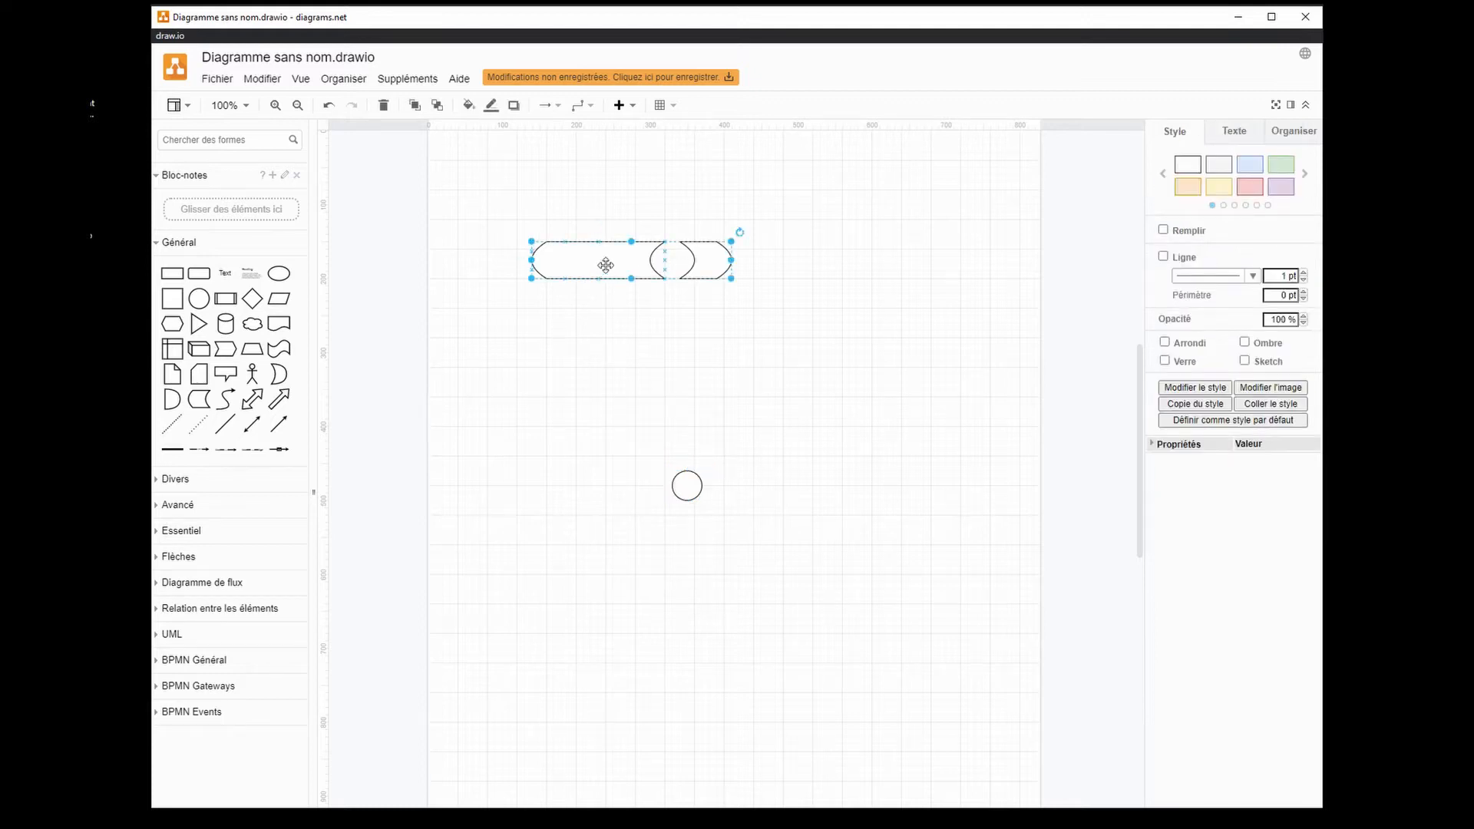
- Move the two-piece banner down and place the circle back between its two pieces
left_click_drag(606, 265, 603, 335)
left_click_drag(688, 487, 661, 343)
left_click(704, 395)
left_click(674, 341)
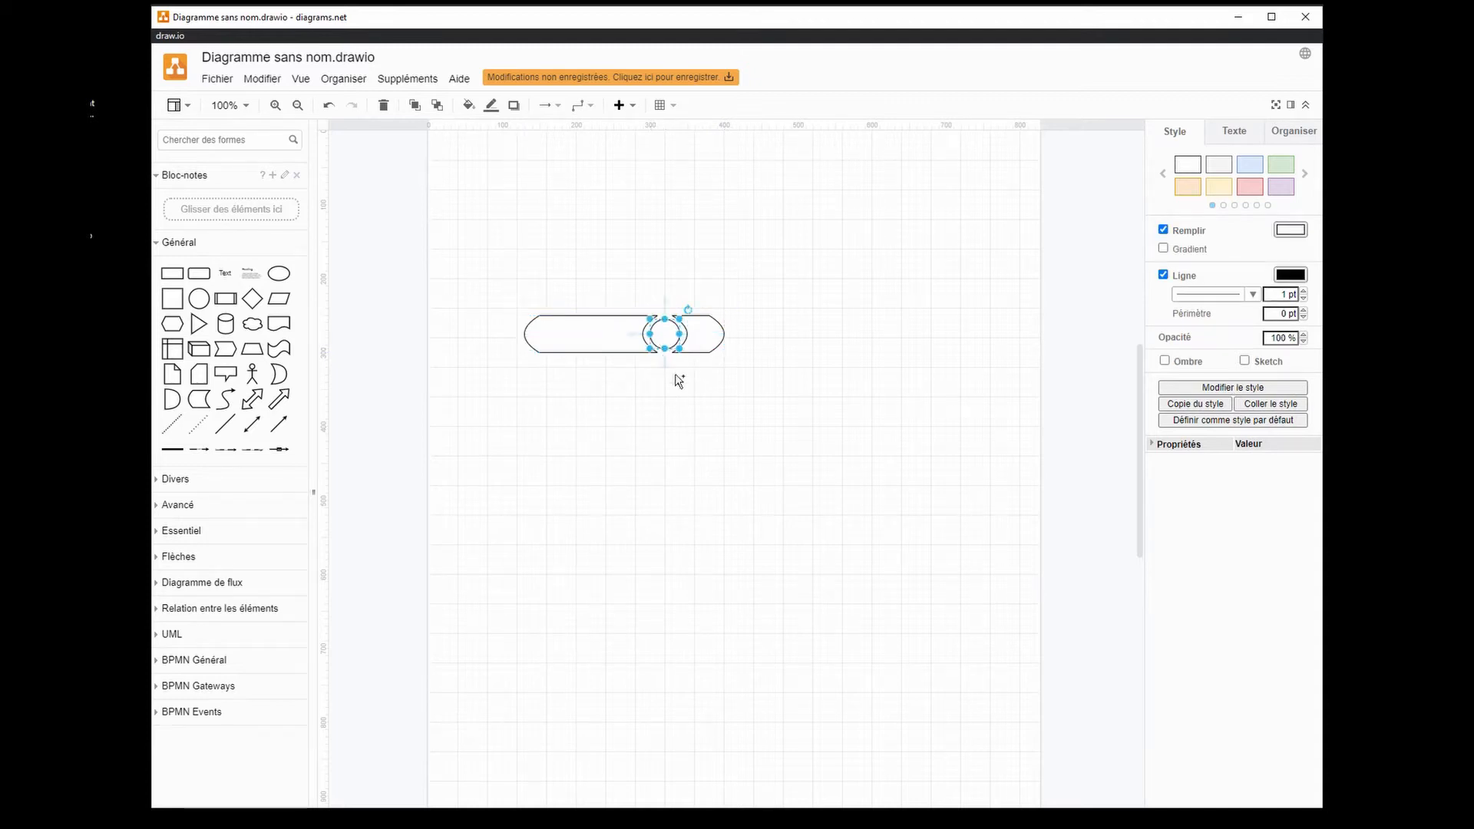
left_click(678, 378)
- Group the circle with the two banner pieces and shift the whole group slightly up
left_click_drag(496, 273, 828, 441)
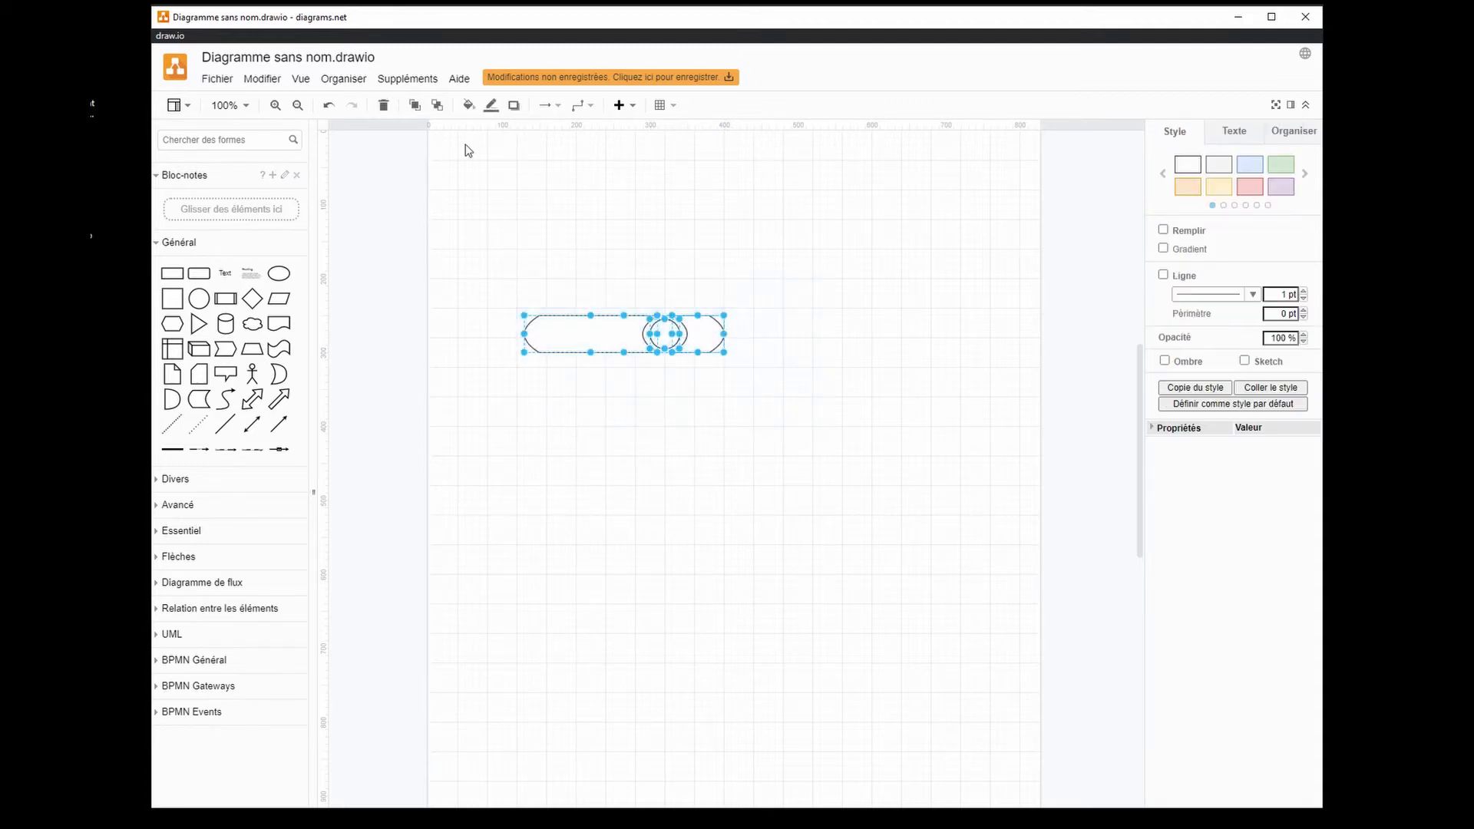
left_click(341, 78)
left_click(411, 314)
left_click(635, 398)
left_click_drag(608, 335, 597, 322)
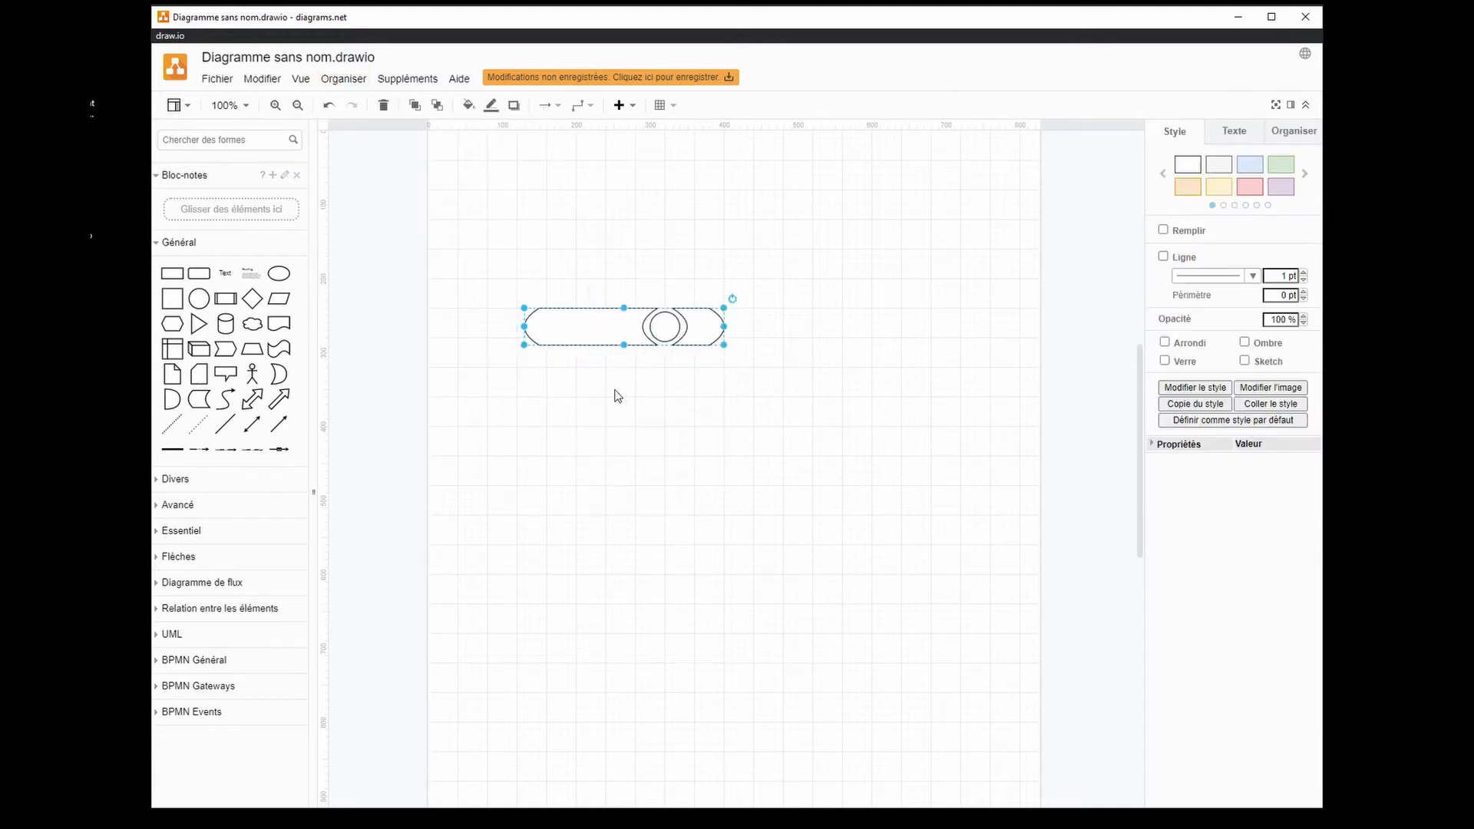
- Examine the group and ungroup commands available for the selected banner shapes
left_click_drag(455, 234, 876, 514)
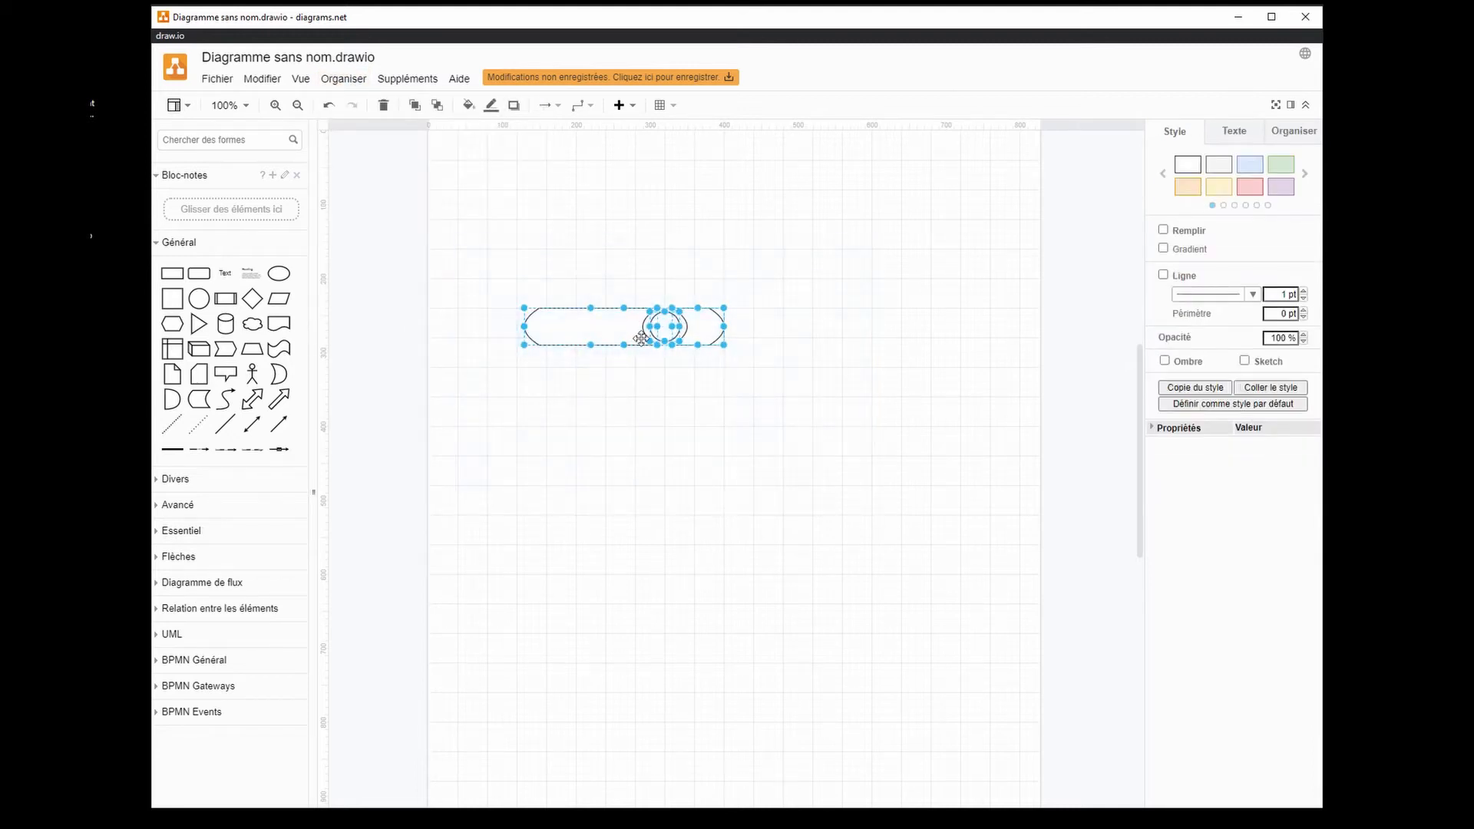
left_click(350, 81)
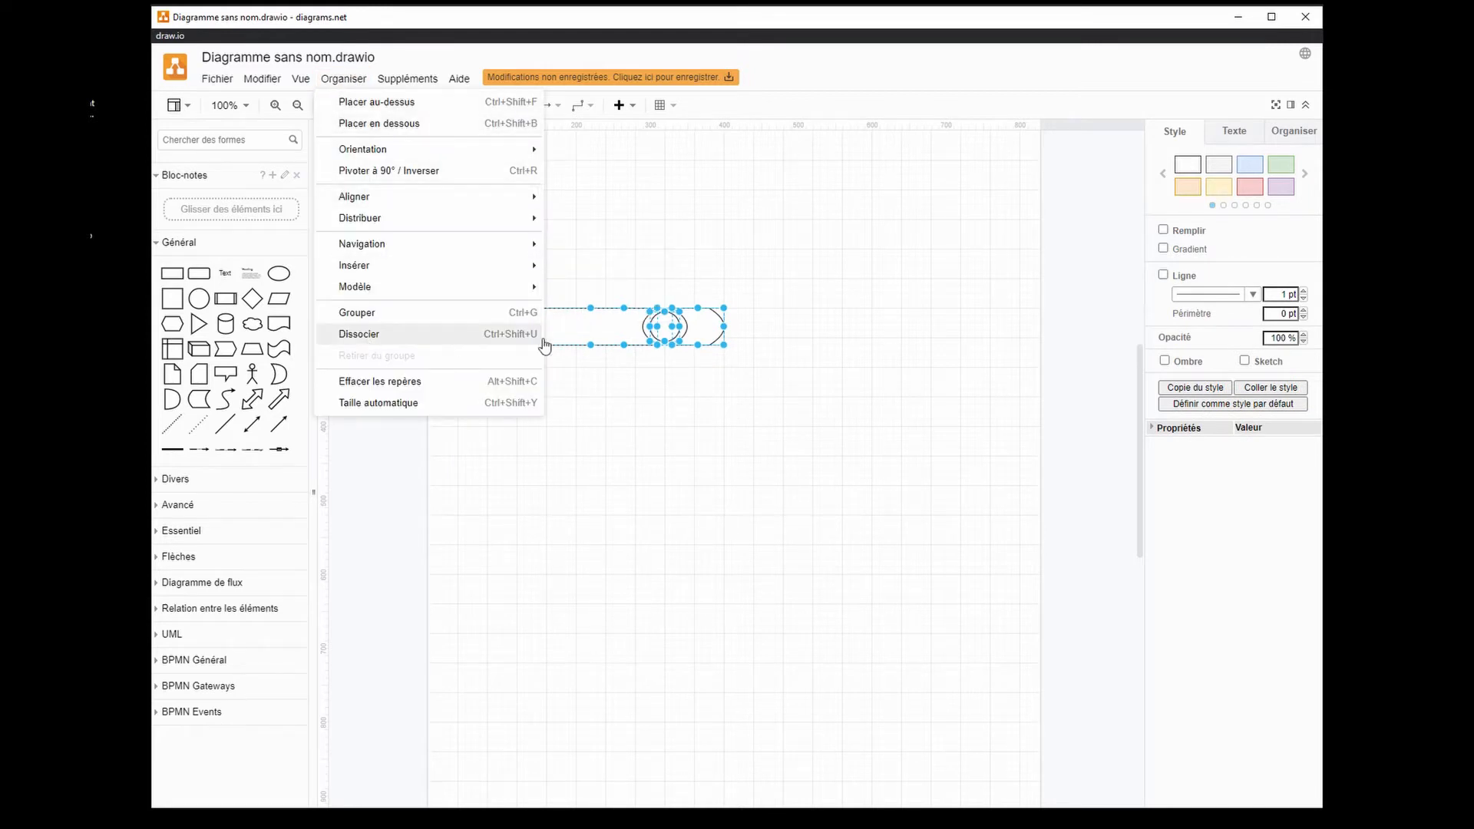
left_click(689, 413)
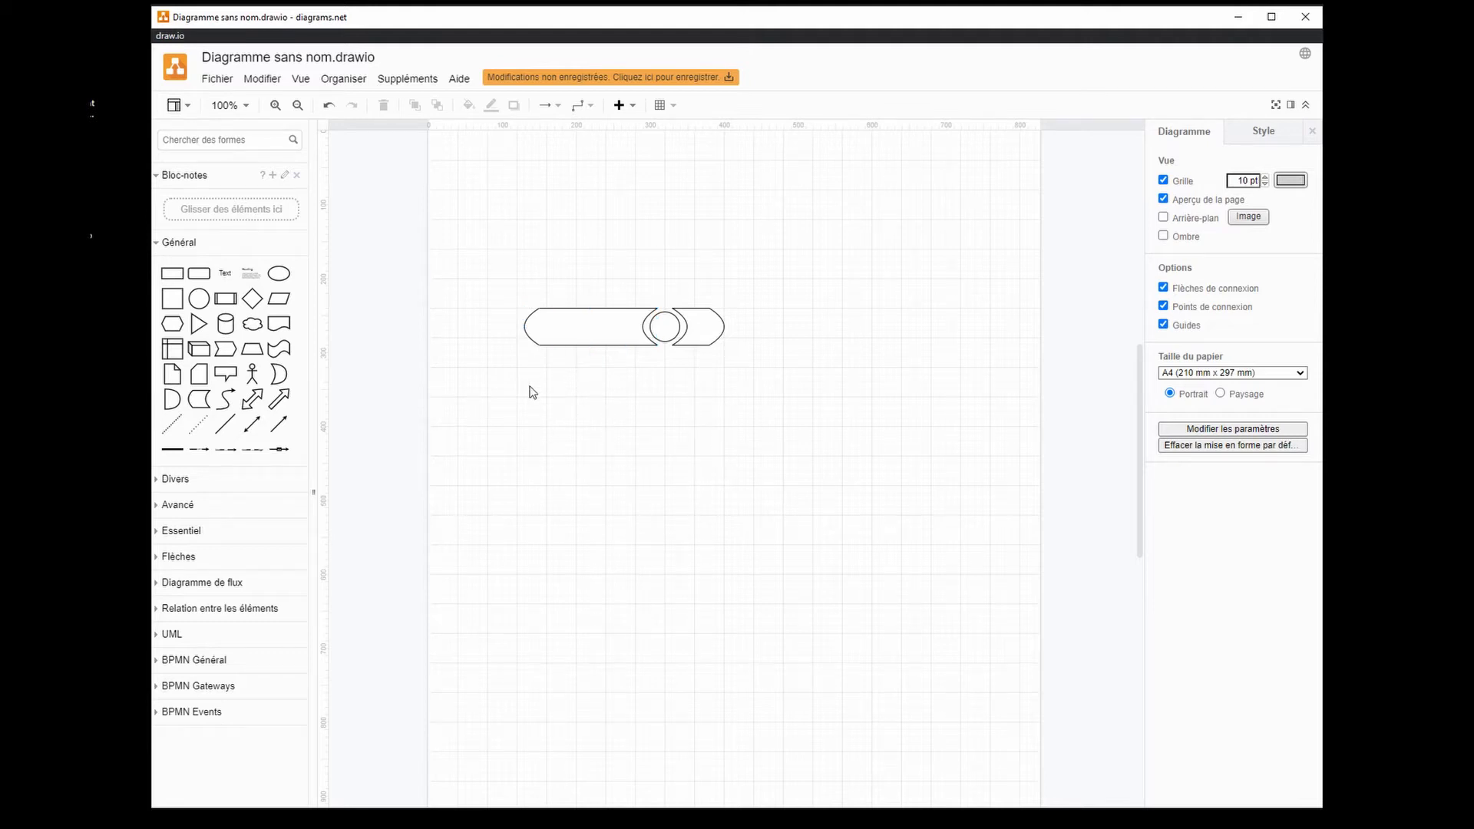
- Add a text label reading "Athlétisme" just below the long piece of the banner
left_click(224, 273)
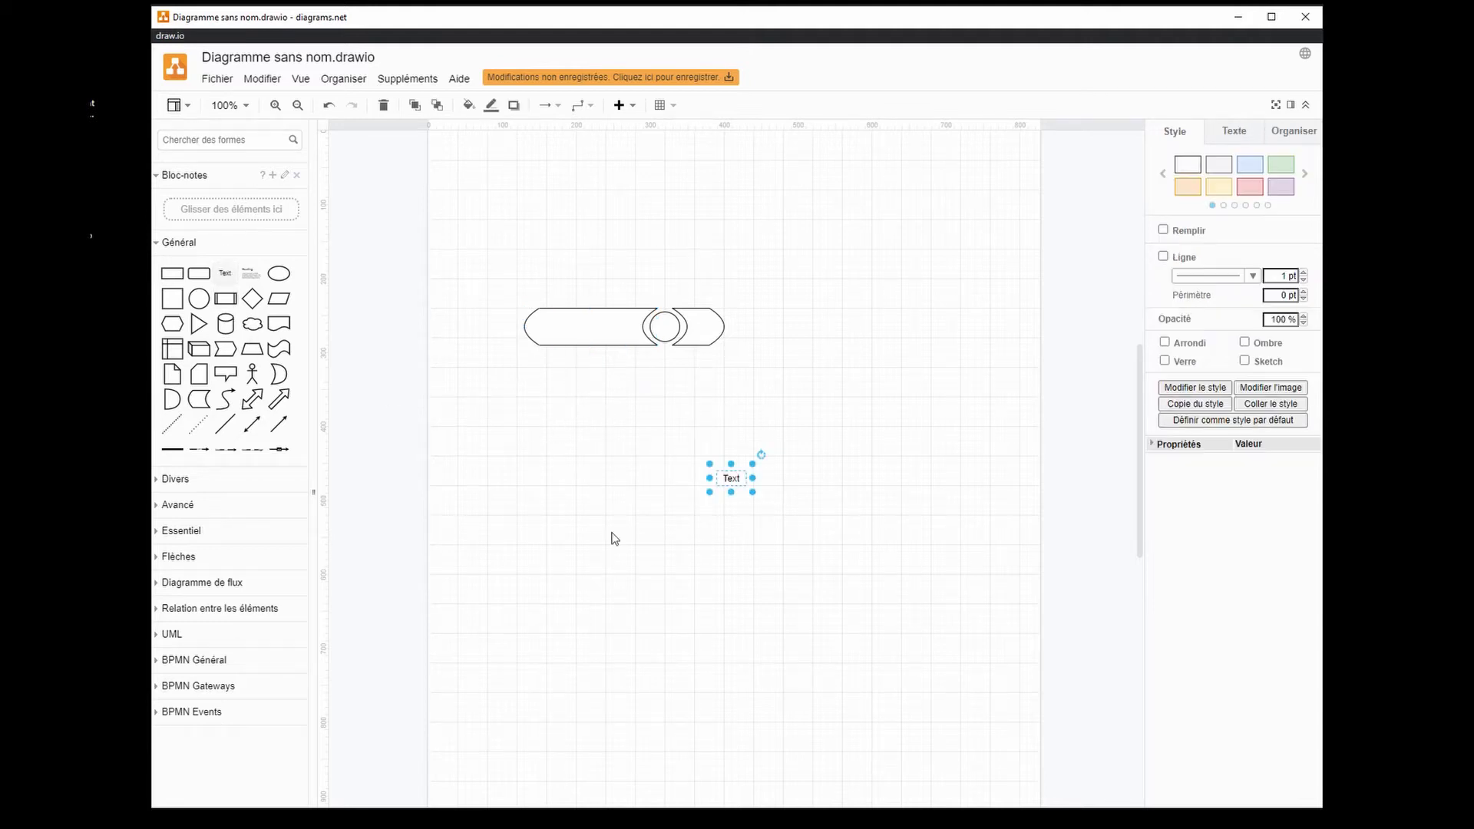
left_click_drag(741, 488, 586, 385)
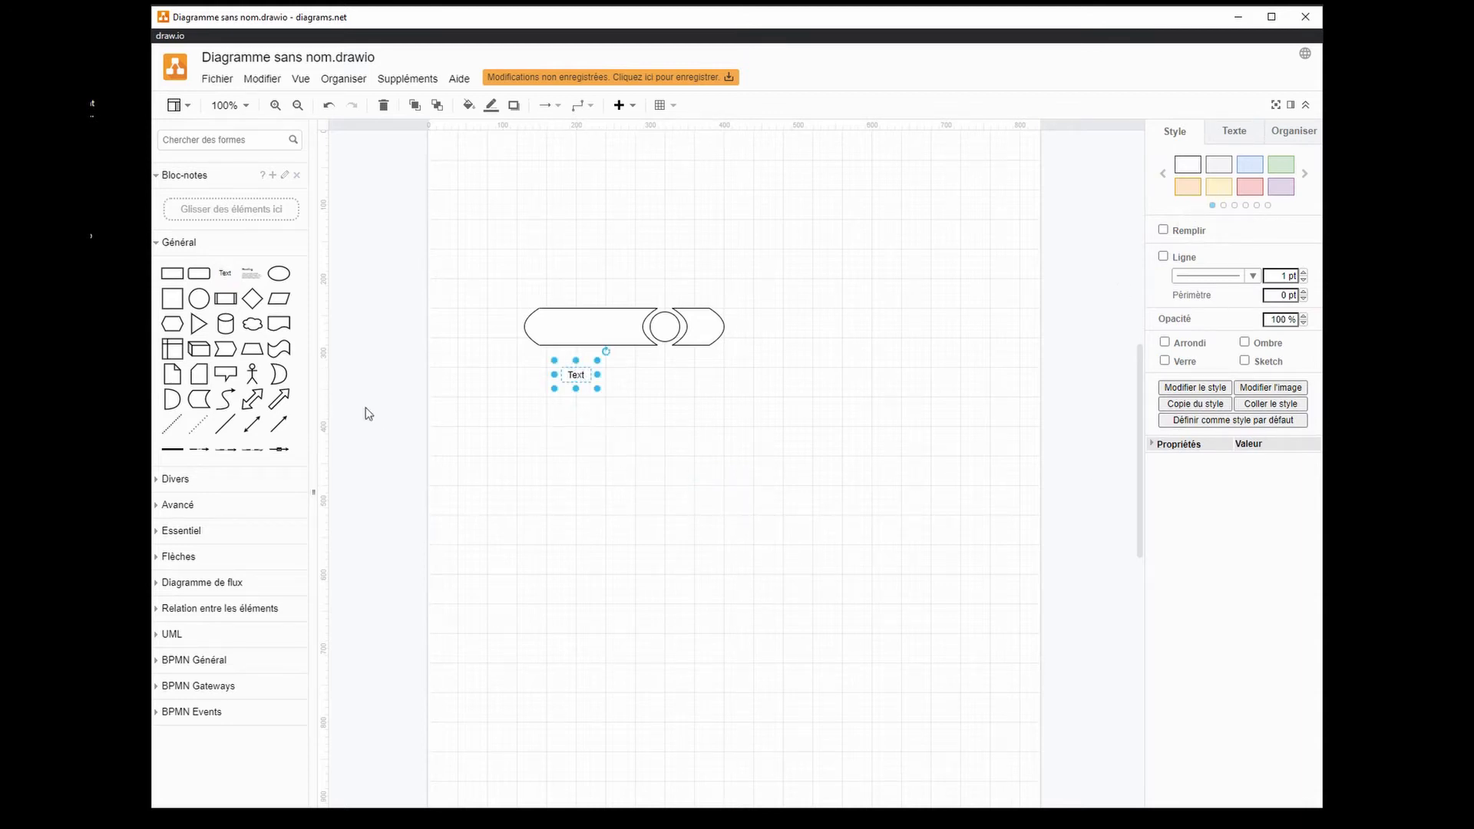
mouse_move(588, 383)
left_mouse_down()
mouse_move(581, 403)
mouse_move(581, 368)
left_mouse_up()
double_click(579, 368)
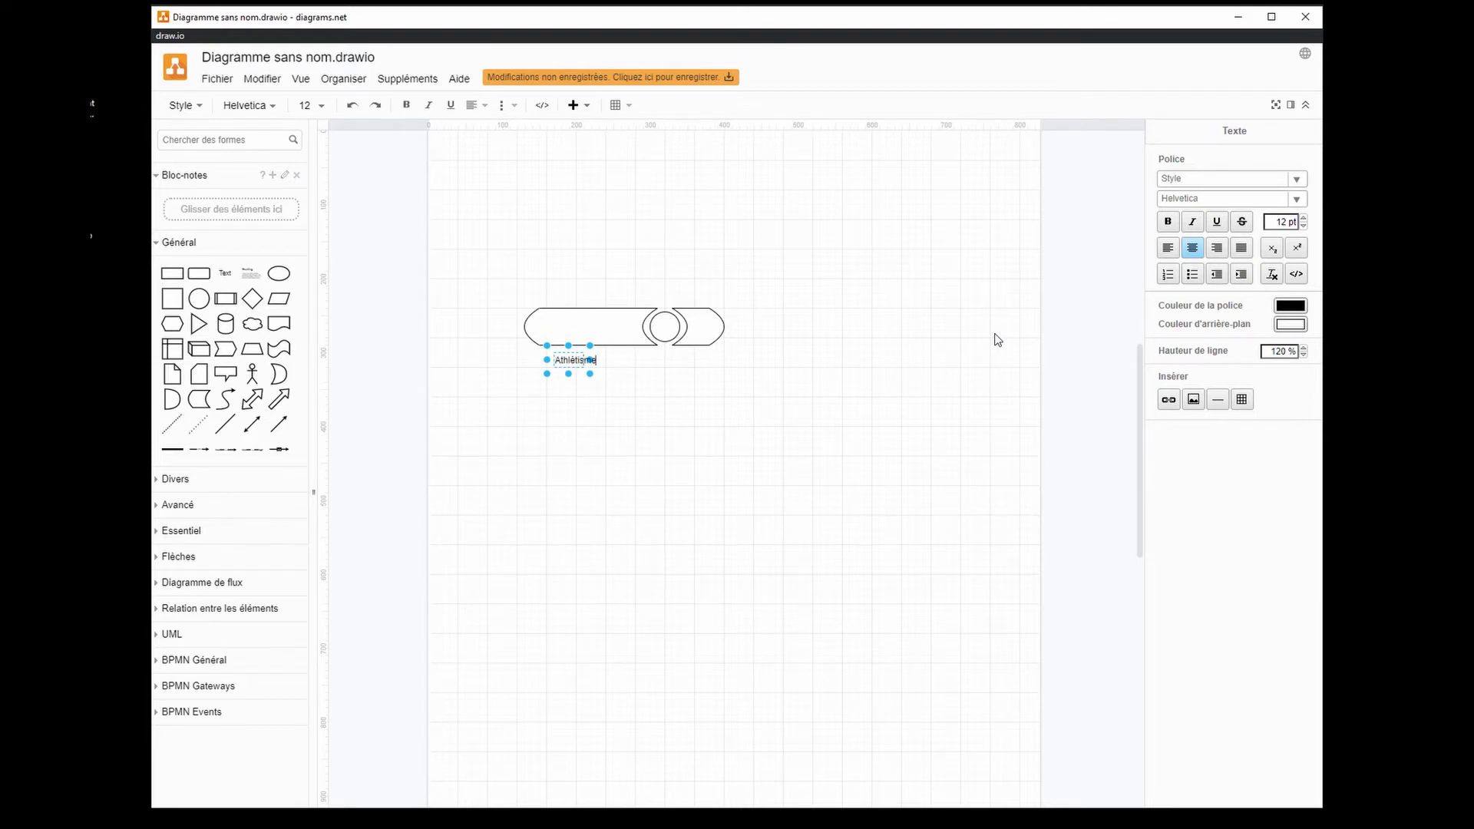
left_click(600, 447)
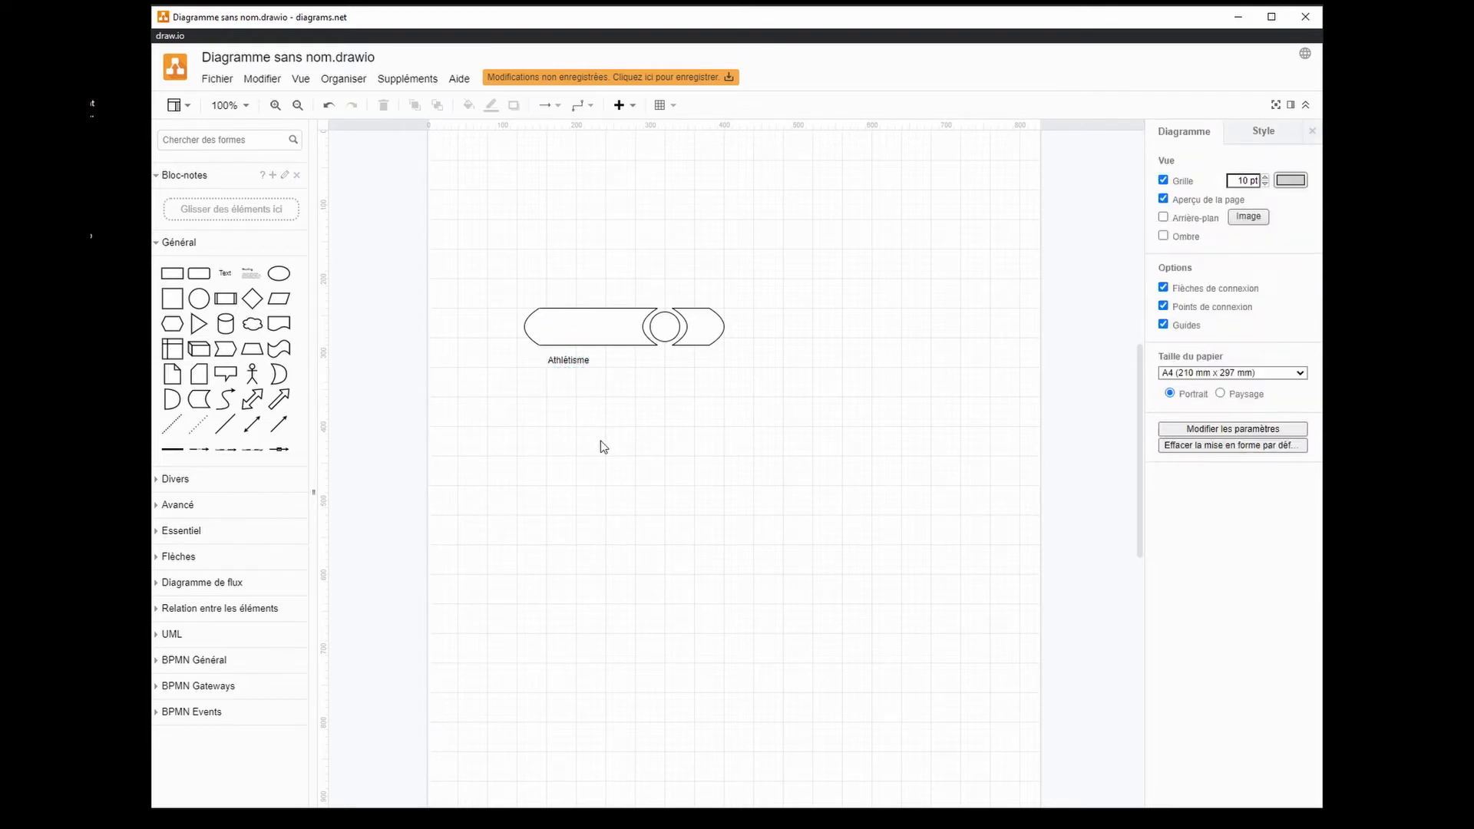
- Examine the font list and the custom font settings available for the "Athlétisme" label
left_click(576, 371)
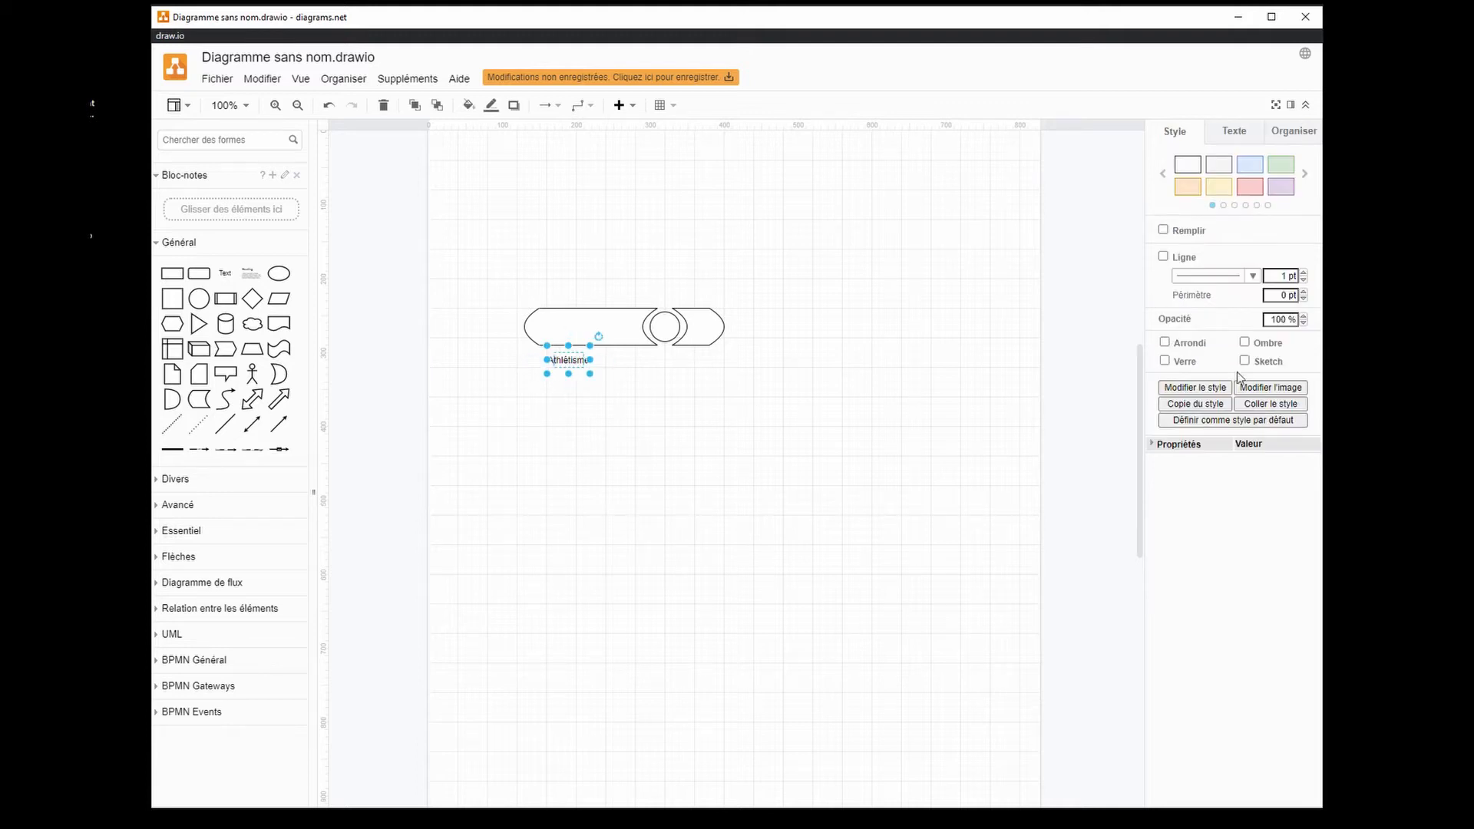
left_click(1234, 133)
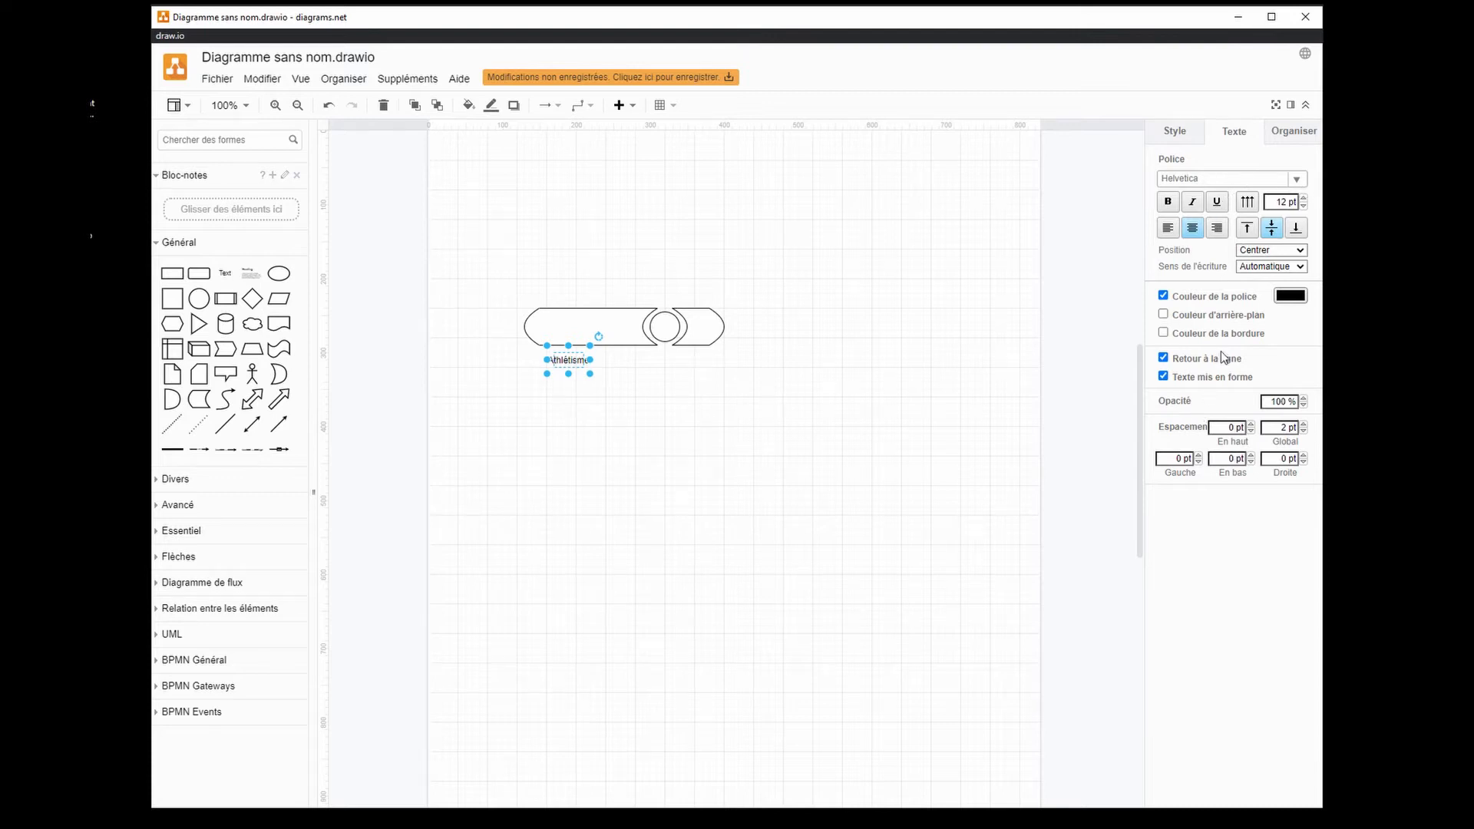
left_click(1241, 181)
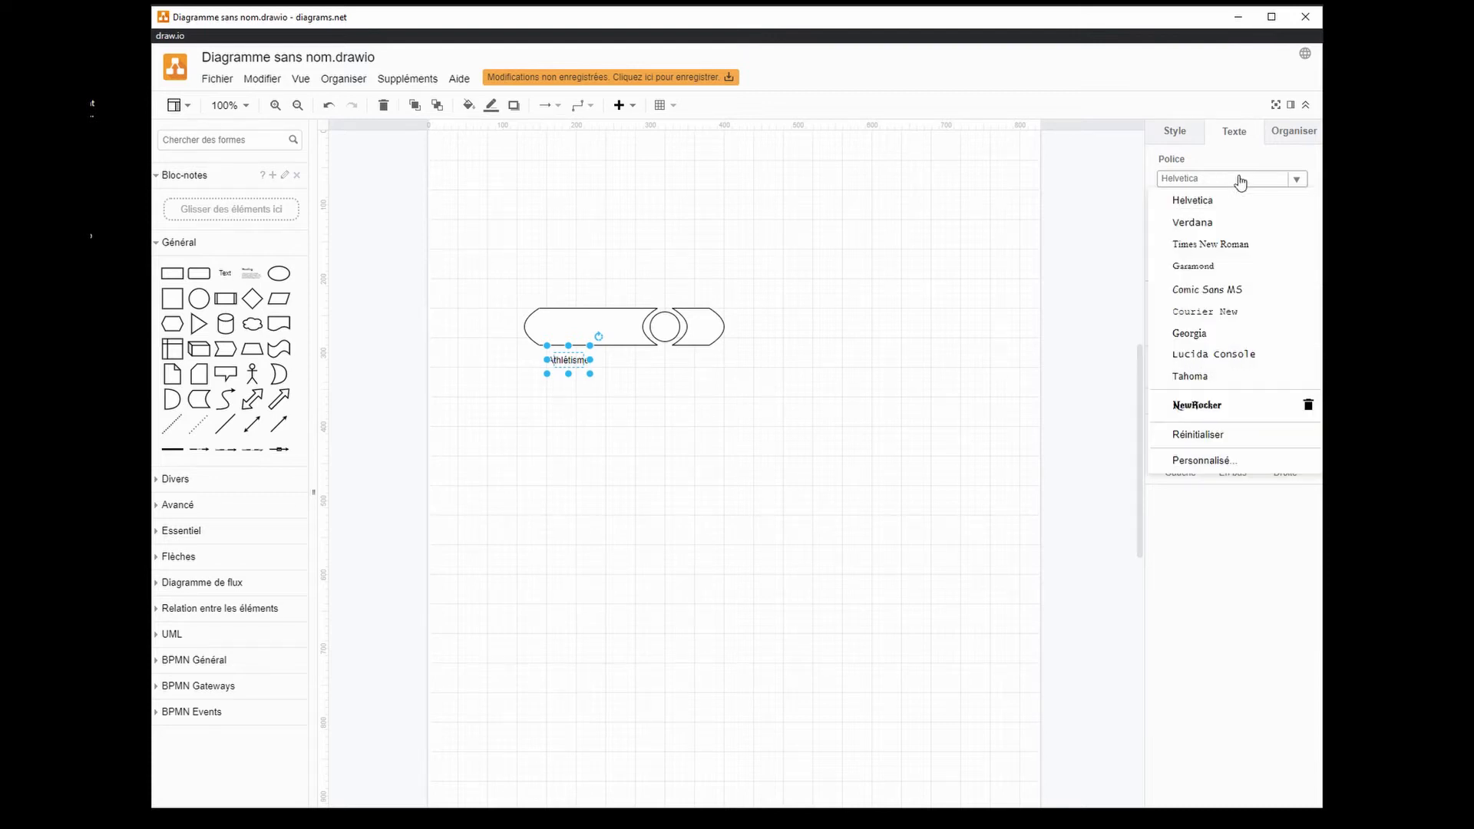
left_click(1195, 461)
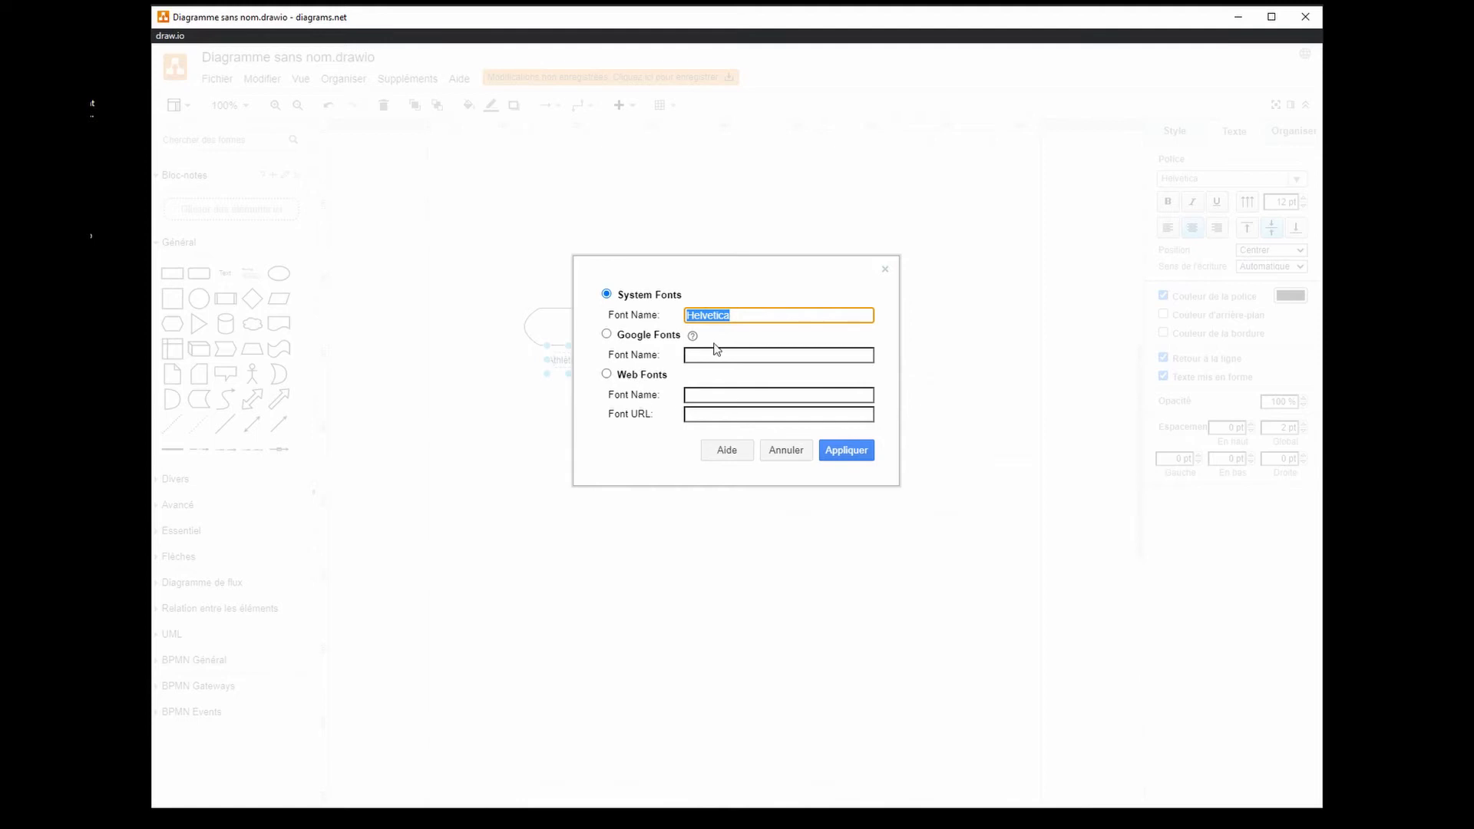
left_click(779, 458)
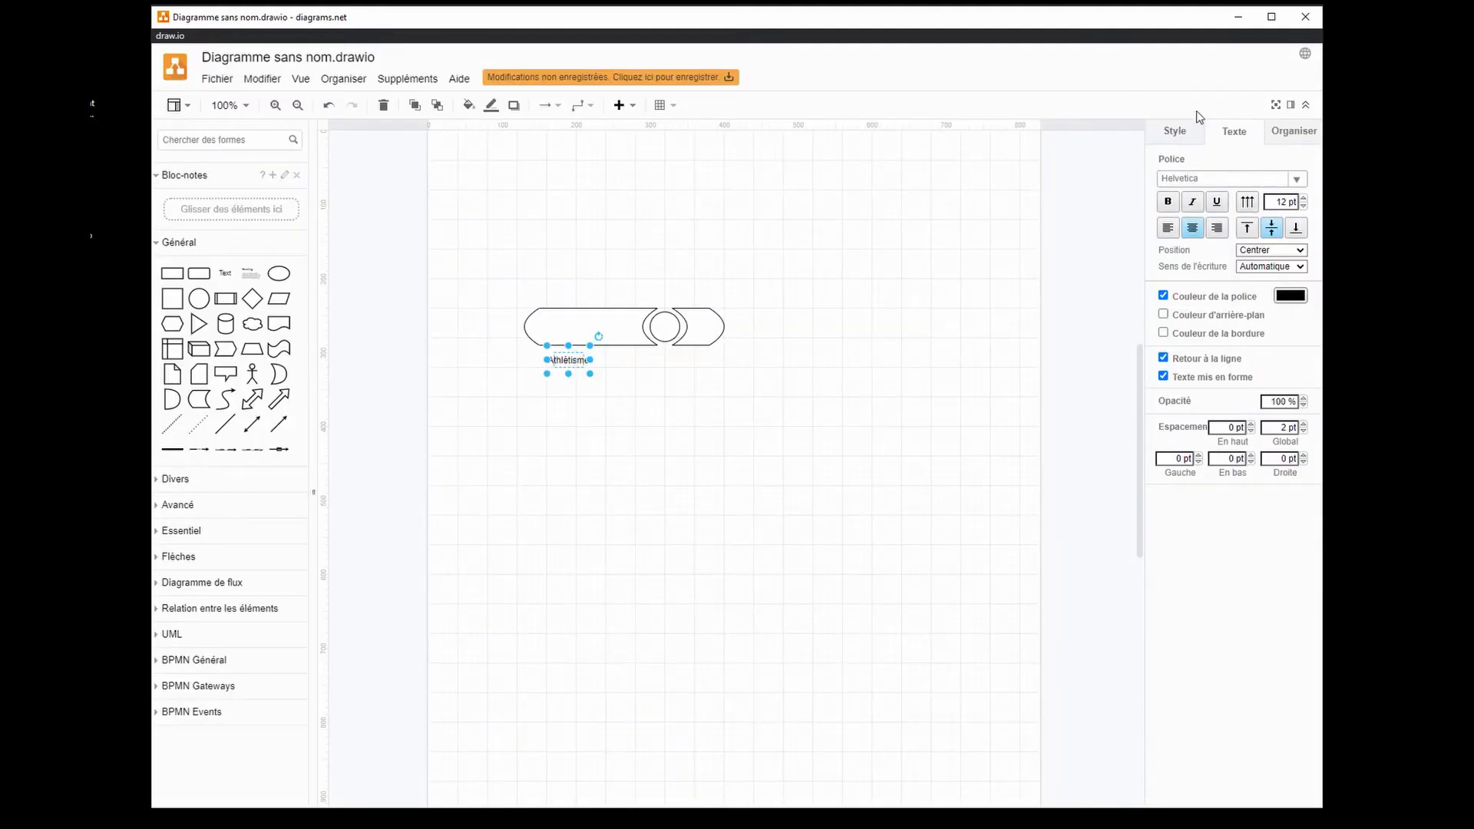
left_click(1175, 134)
left_click(577, 419)
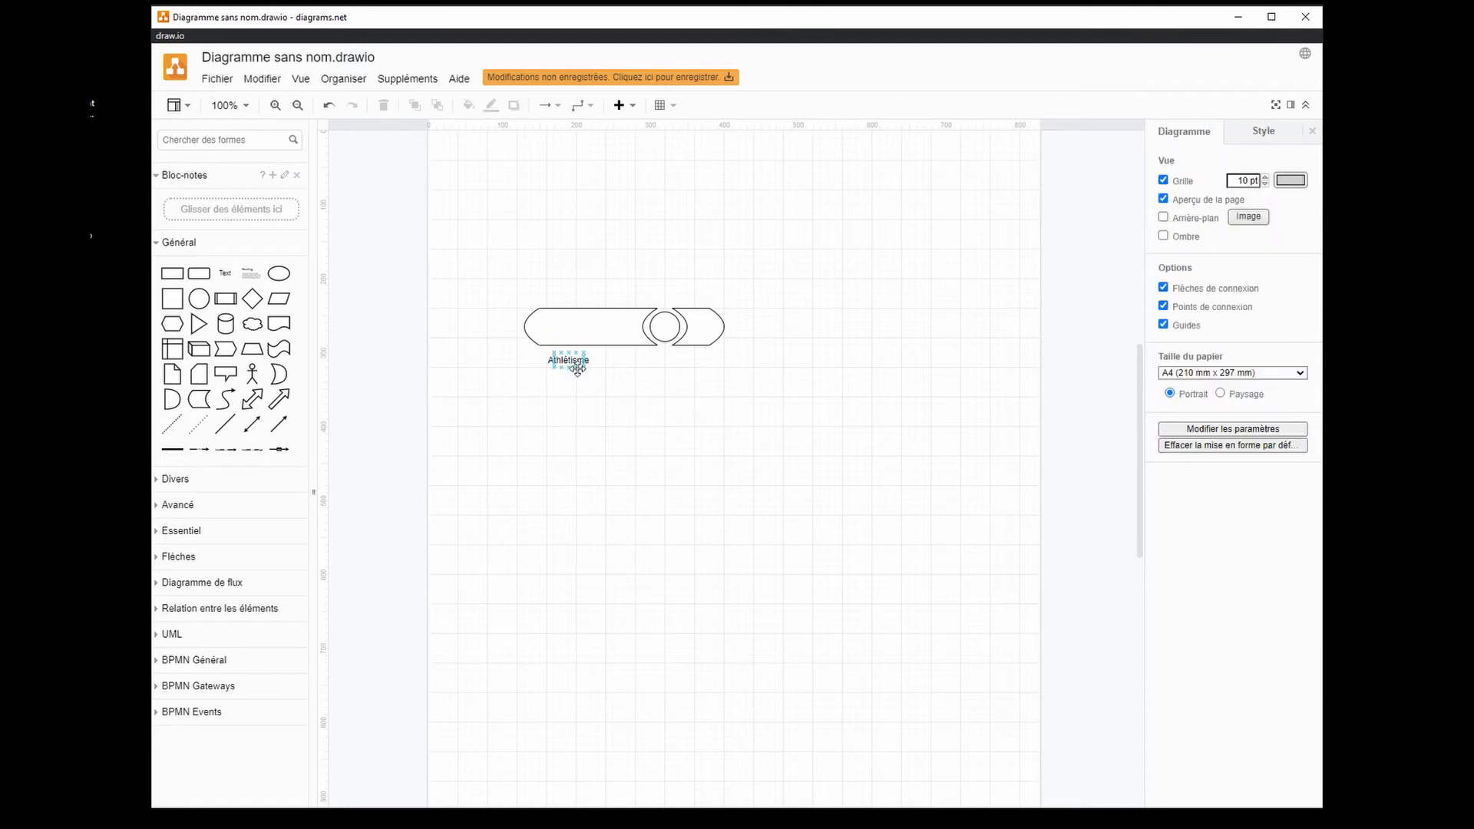
- Copy the "Athlétisme" label and paste one duplicate directly beneath the original
left_click(569, 362)
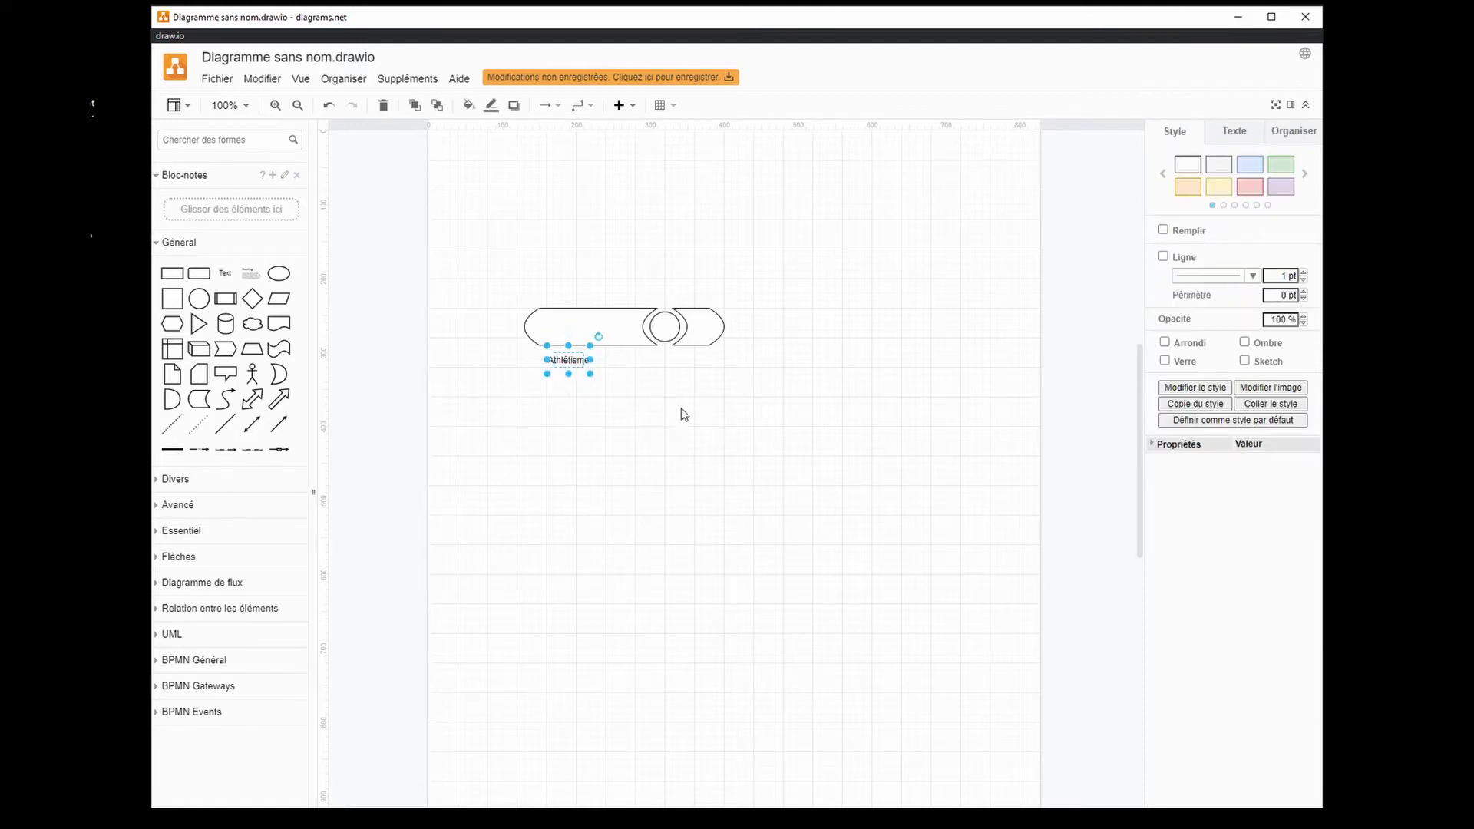
left_click(275, 81)
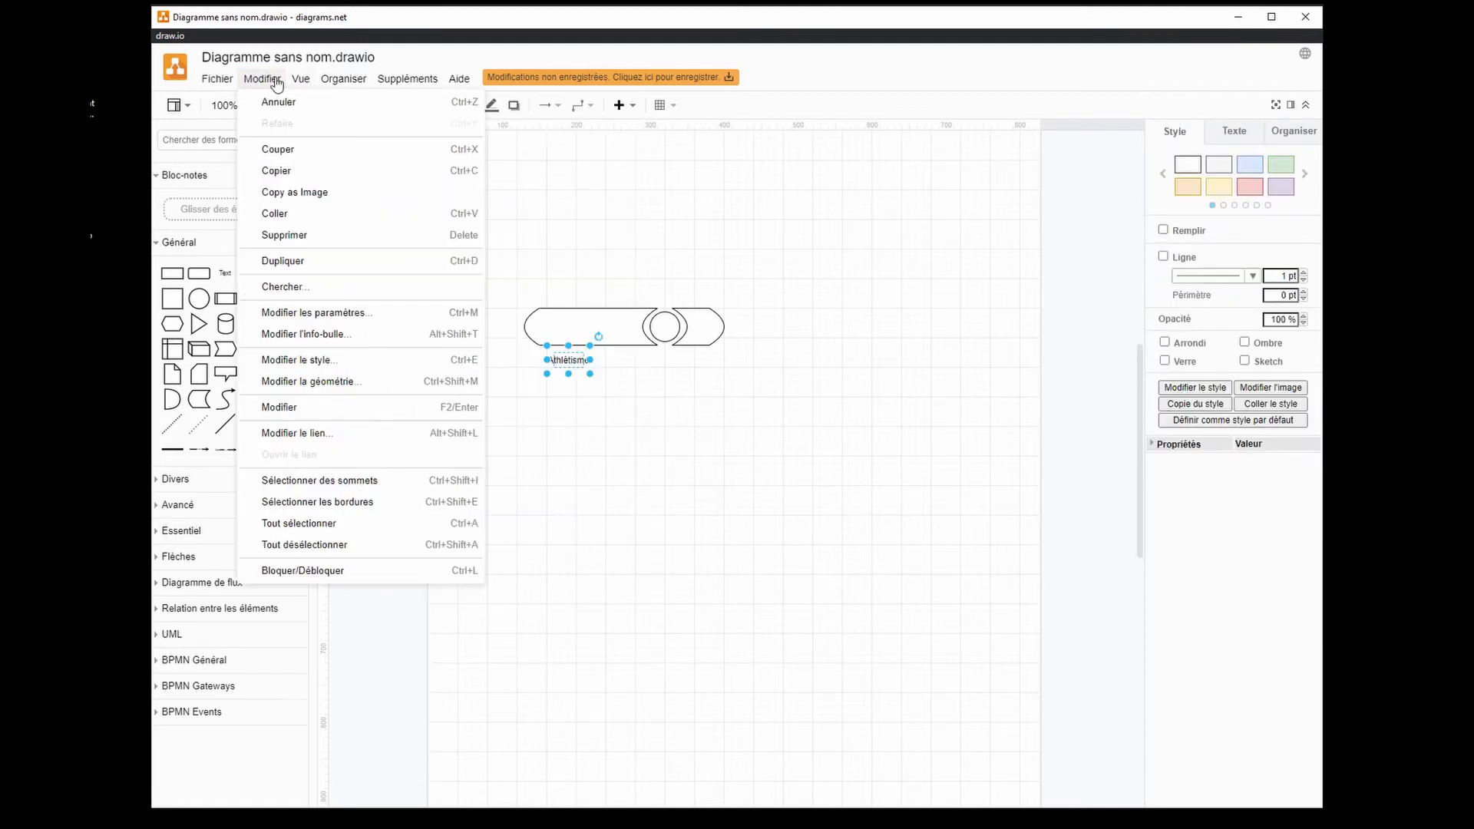
left_click(285, 172)
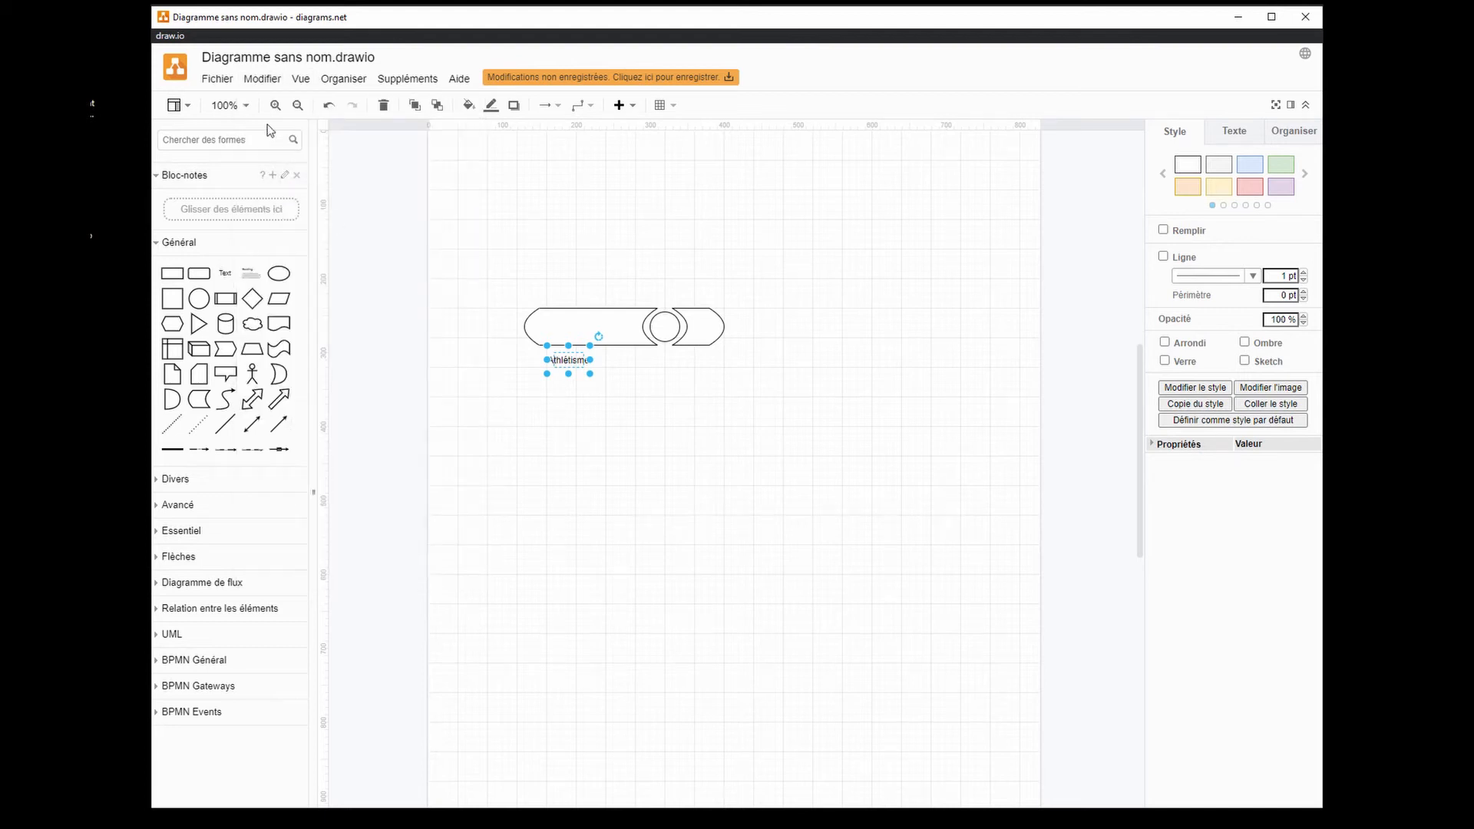
left_click(262, 79)
left_click(288, 212)
mouse_move(580, 376)
left_mouse_down()
mouse_move(576, 400)
mouse_move(572, 384)
left_mouse_up()
- Paste three more copies of the label, undo the stray connector, and line the labels up in a column of five
key("ctrl+v")
key("ctrl+v")
key("ctrl+v")
mouse_move(583, 379)
left_mouse_down()
mouse_move(568, 398)
mouse_move(585, 420)
left_mouse_up()
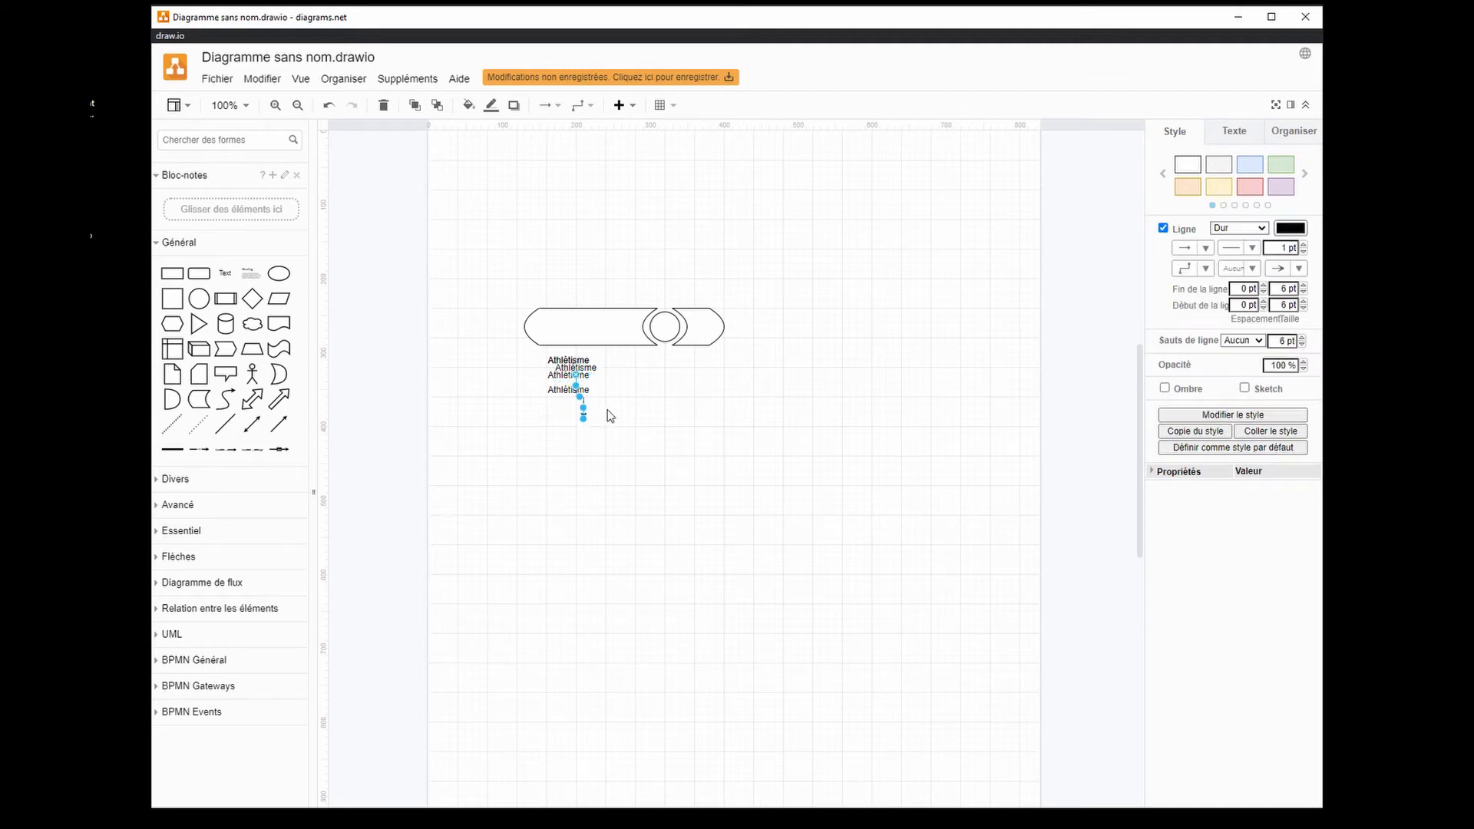
key("ctrl+z")
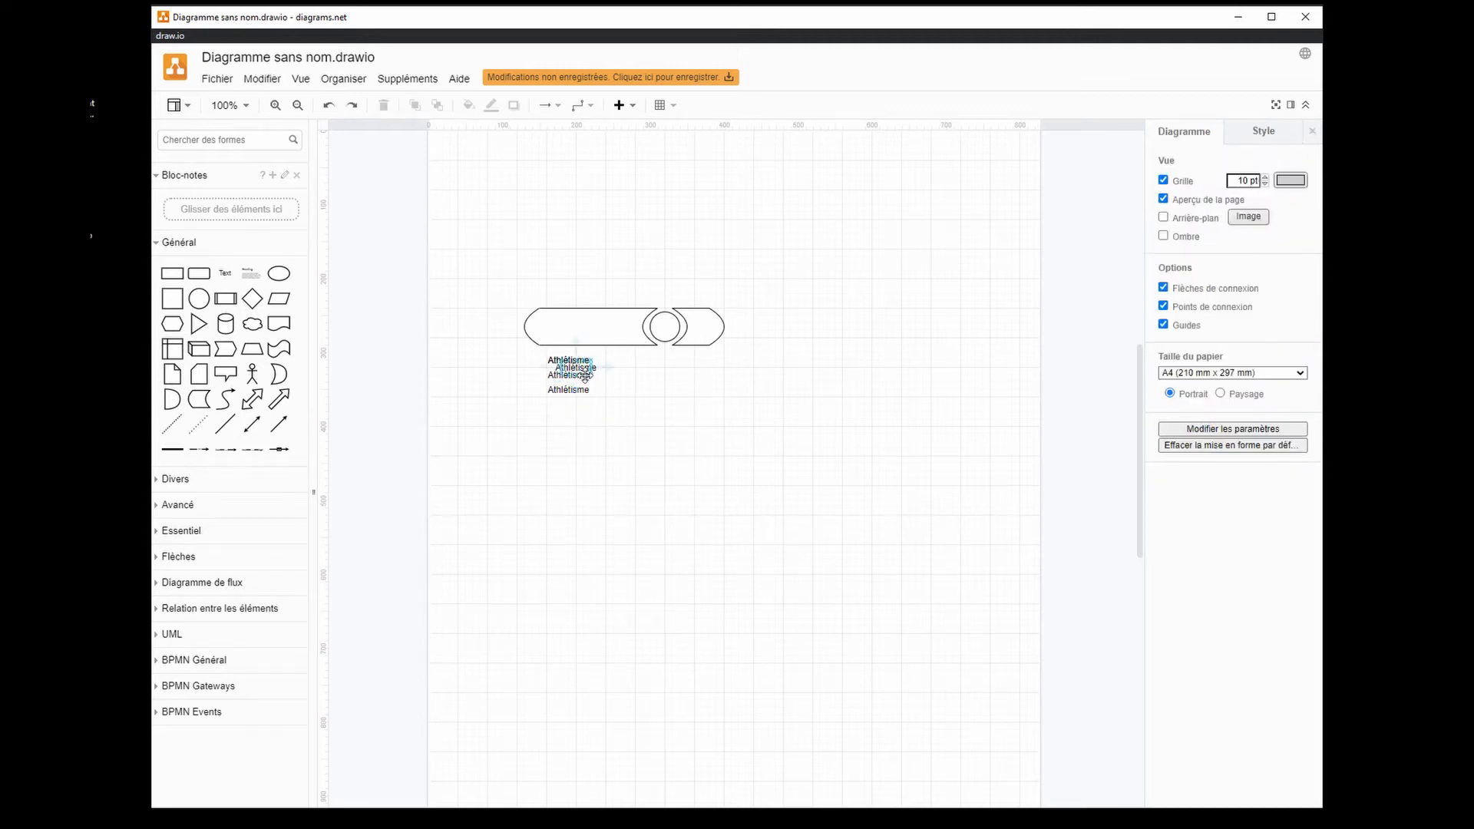
mouse_move(585, 376)
left_mouse_down()
mouse_move(616, 427)
mouse_move(578, 413)
mouse_move(628, 392)
mouse_move(590, 392)
mouse_move(567, 438)
mouse_move(571, 379)
left_mouse_up()
key("ctrl+z")
left_click(571, 457)
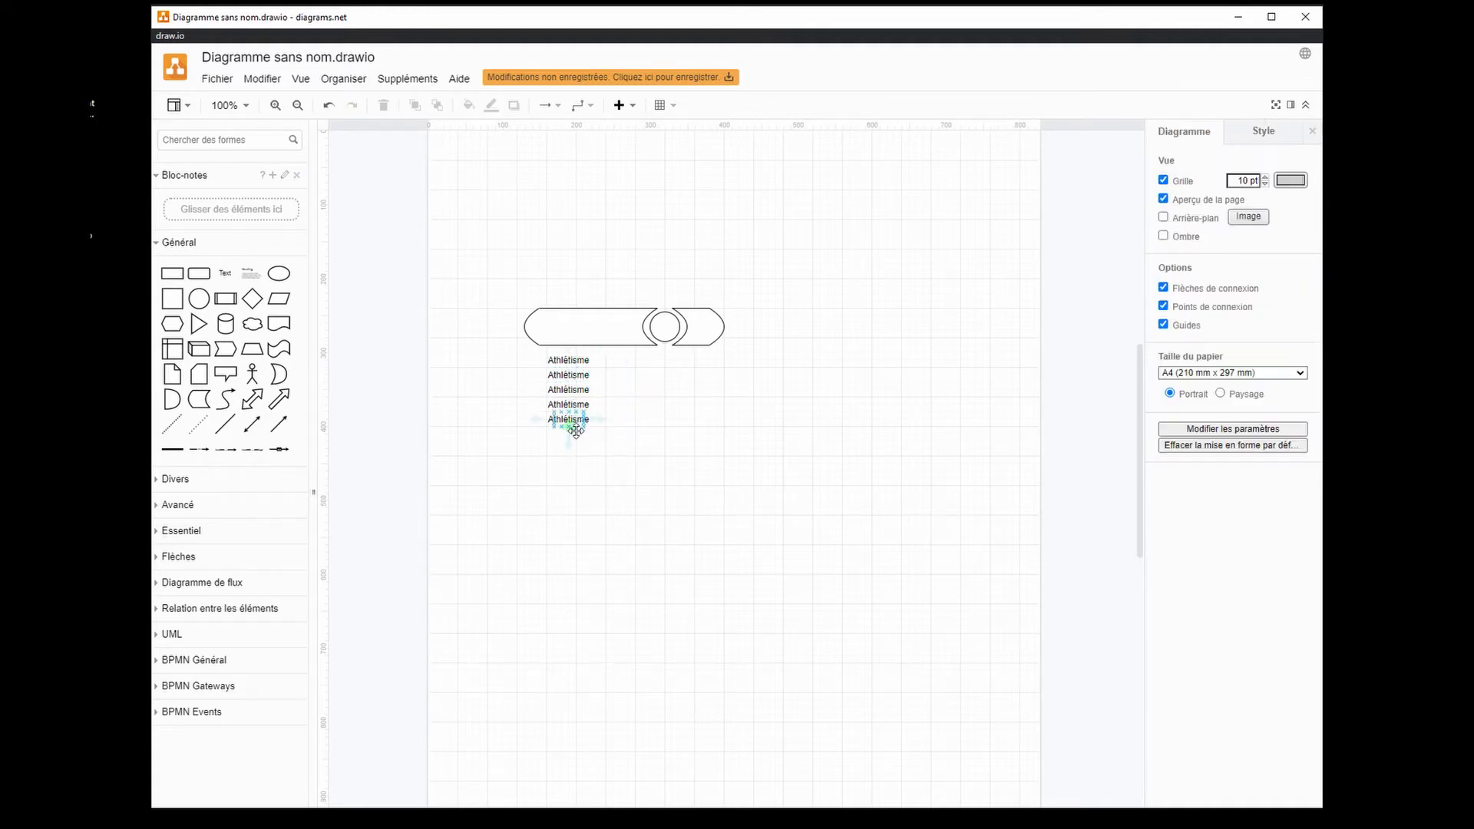
- Enlarge the lowest label's box and set its text to 14 pt in the NewRocker font
left_click(584, 427)
mouse_move(600, 440)
left_mouse_down()
mouse_move(632, 457)
mouse_move(581, 436)
mouse_move(611, 446)
left_mouse_up()
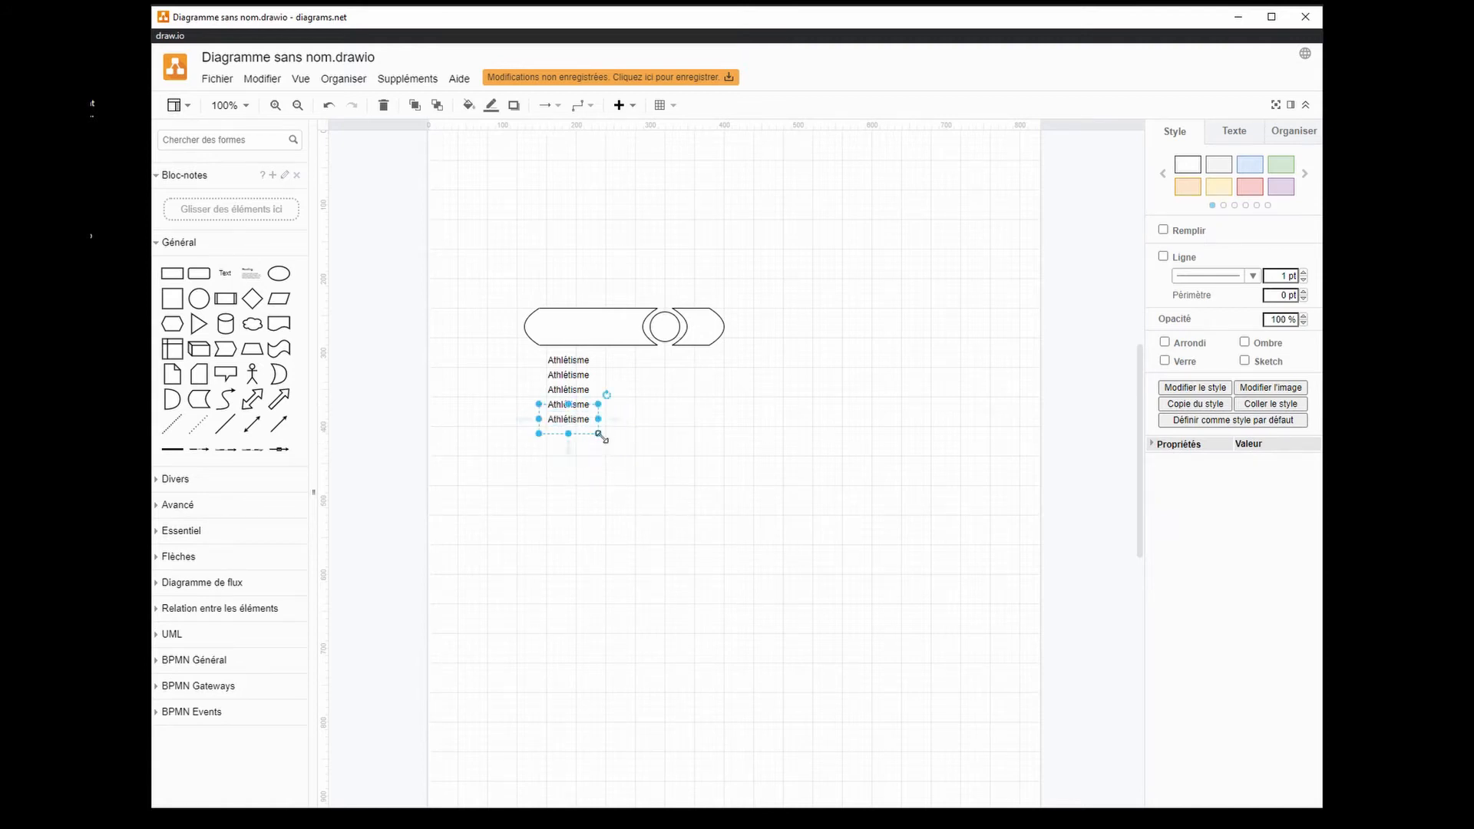
double_click(575, 423)
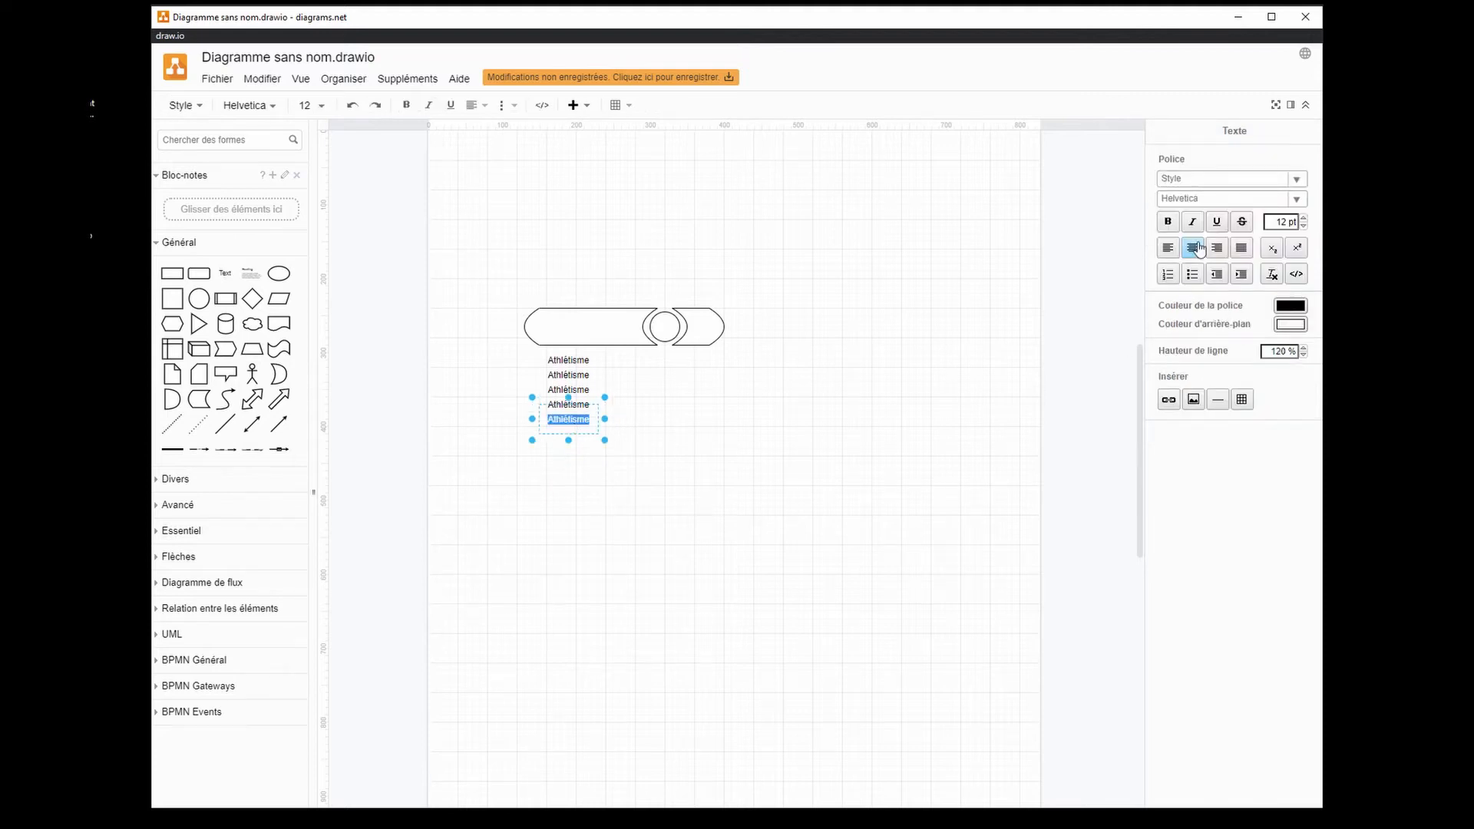
double_click(1304, 219)
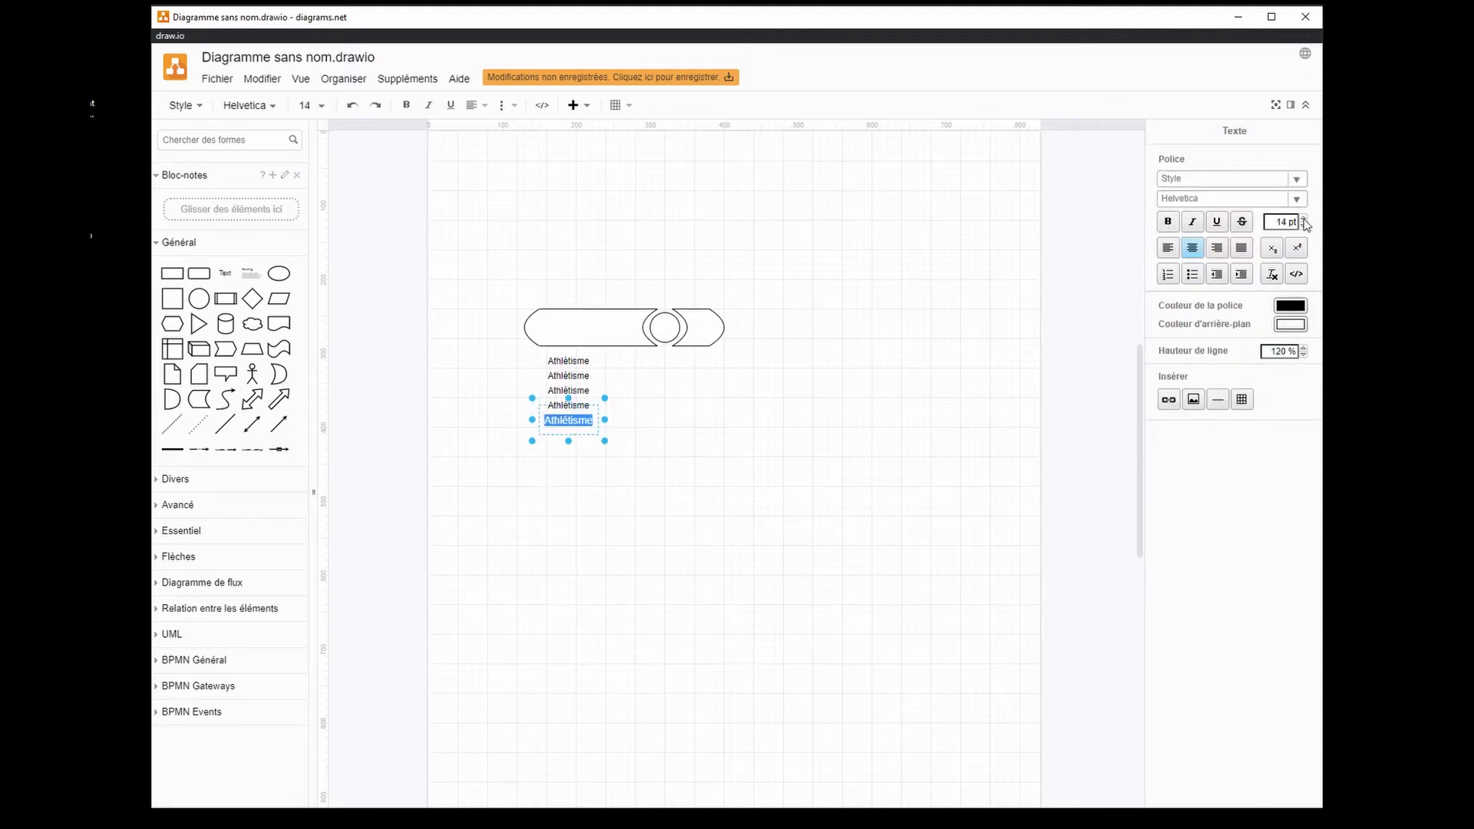
left_click(1304, 200)
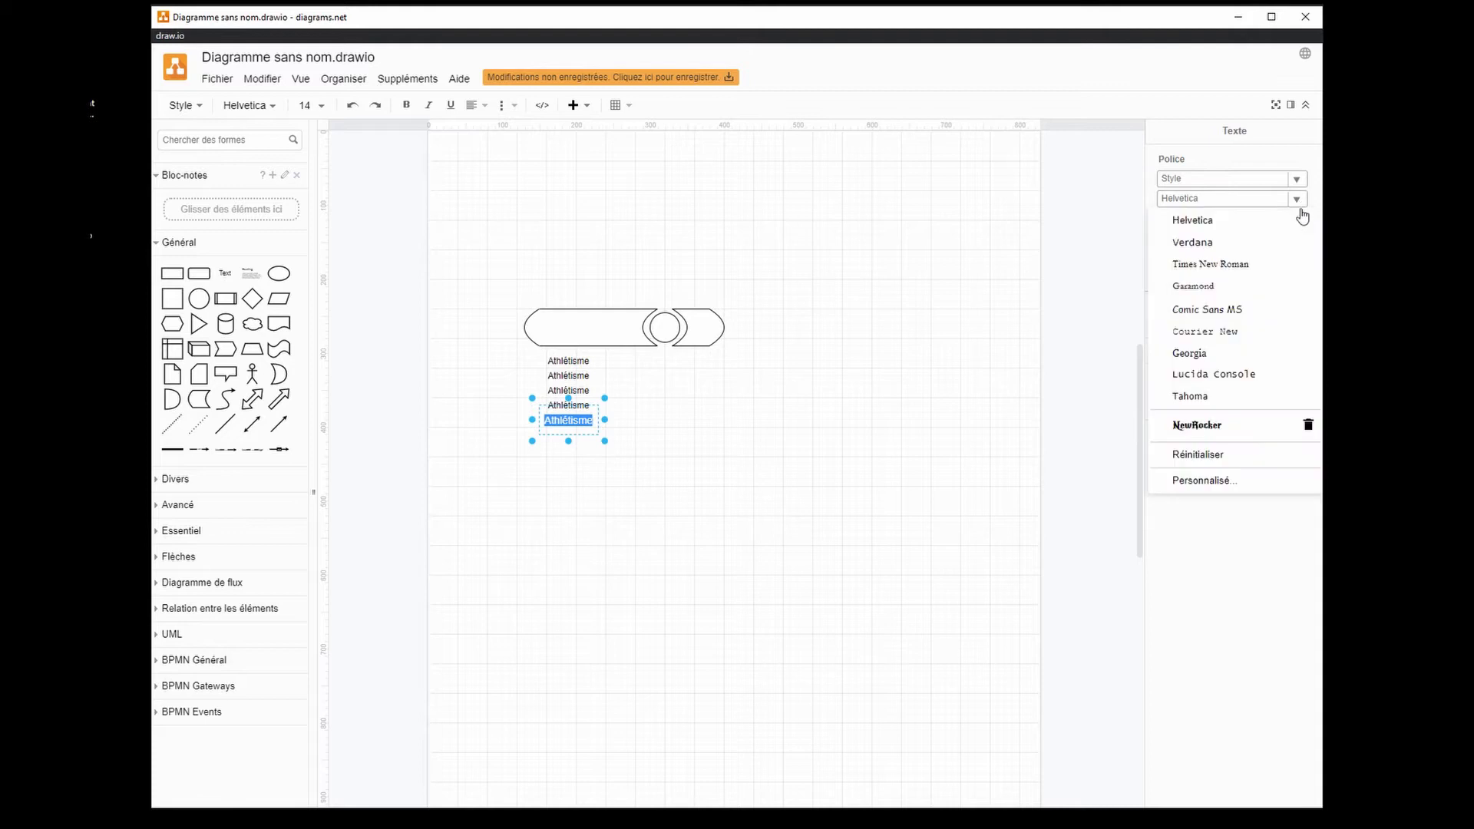
left_click(1213, 422)
left_click(647, 426)
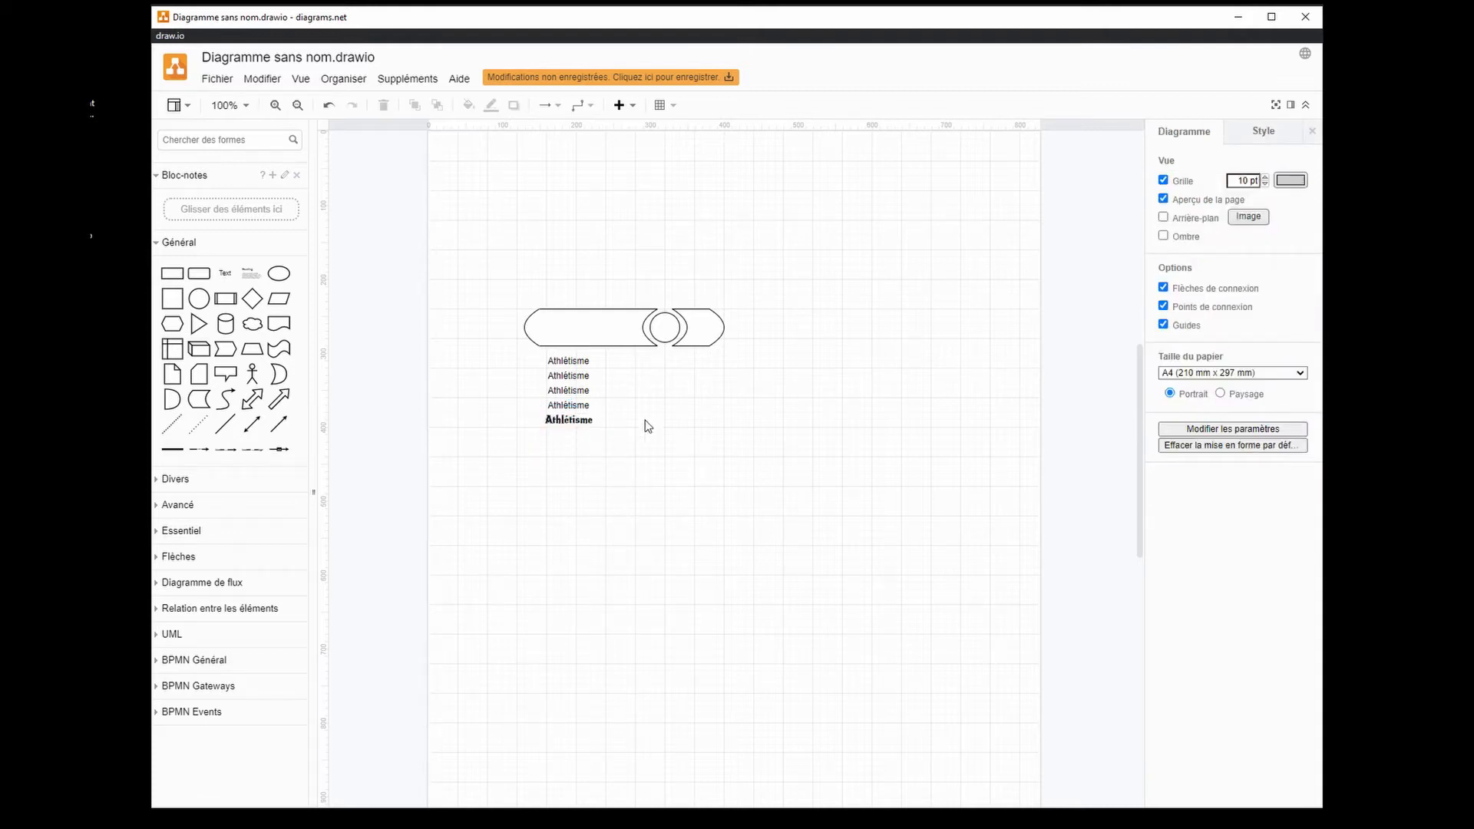
- Delete the four plain Helvetica "Athlétisme" labels, keeping only the NewRocker one
left_click_drag(547, 424, 488, 356)
key("Delete")
left_click(574, 371)
key("Delete")
left_click(569, 405)
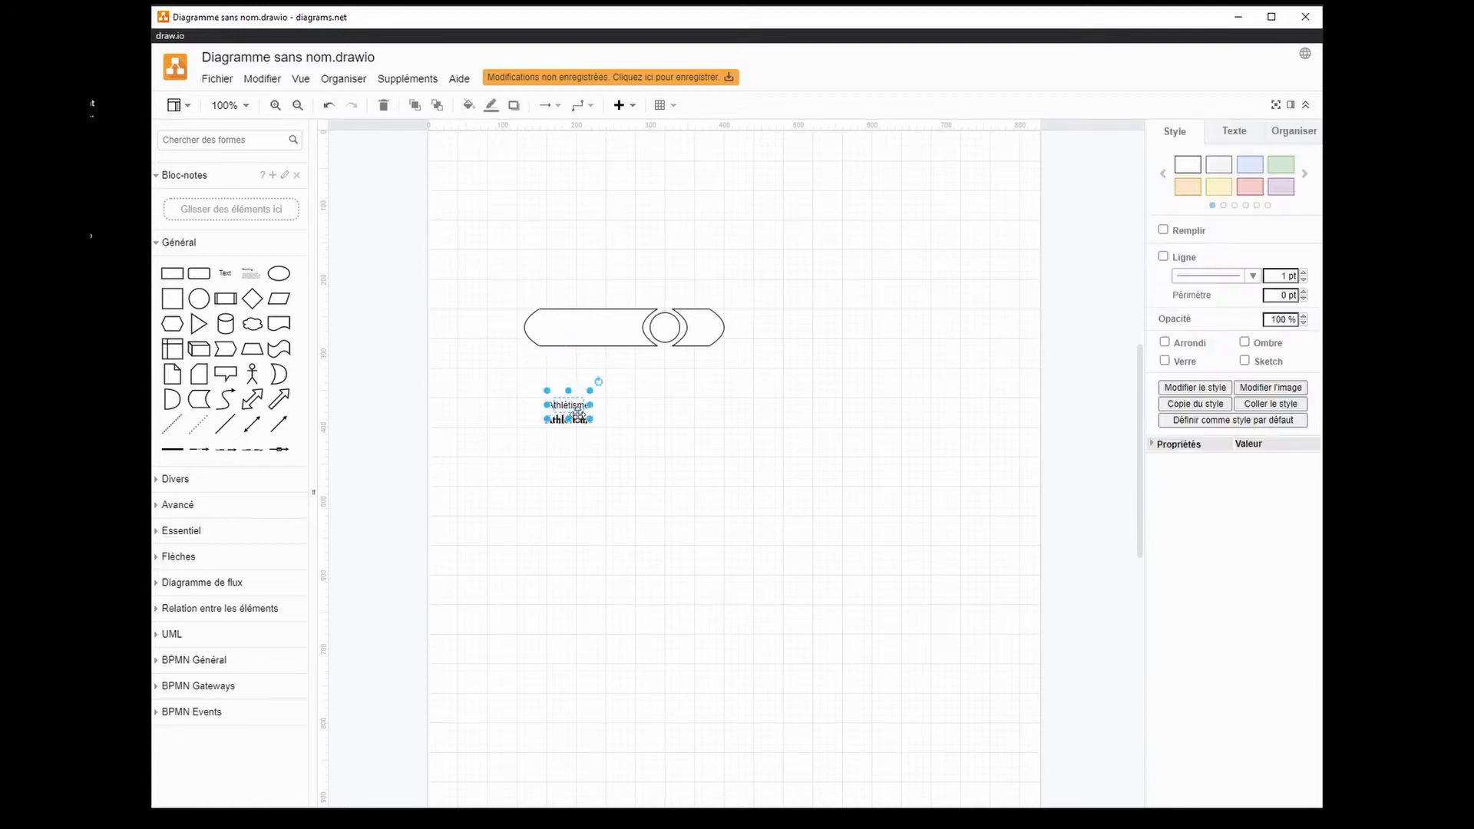
key("Delete")
- Duplicate the NewRocker "Athlétisme" label four times
left_click(579, 431)
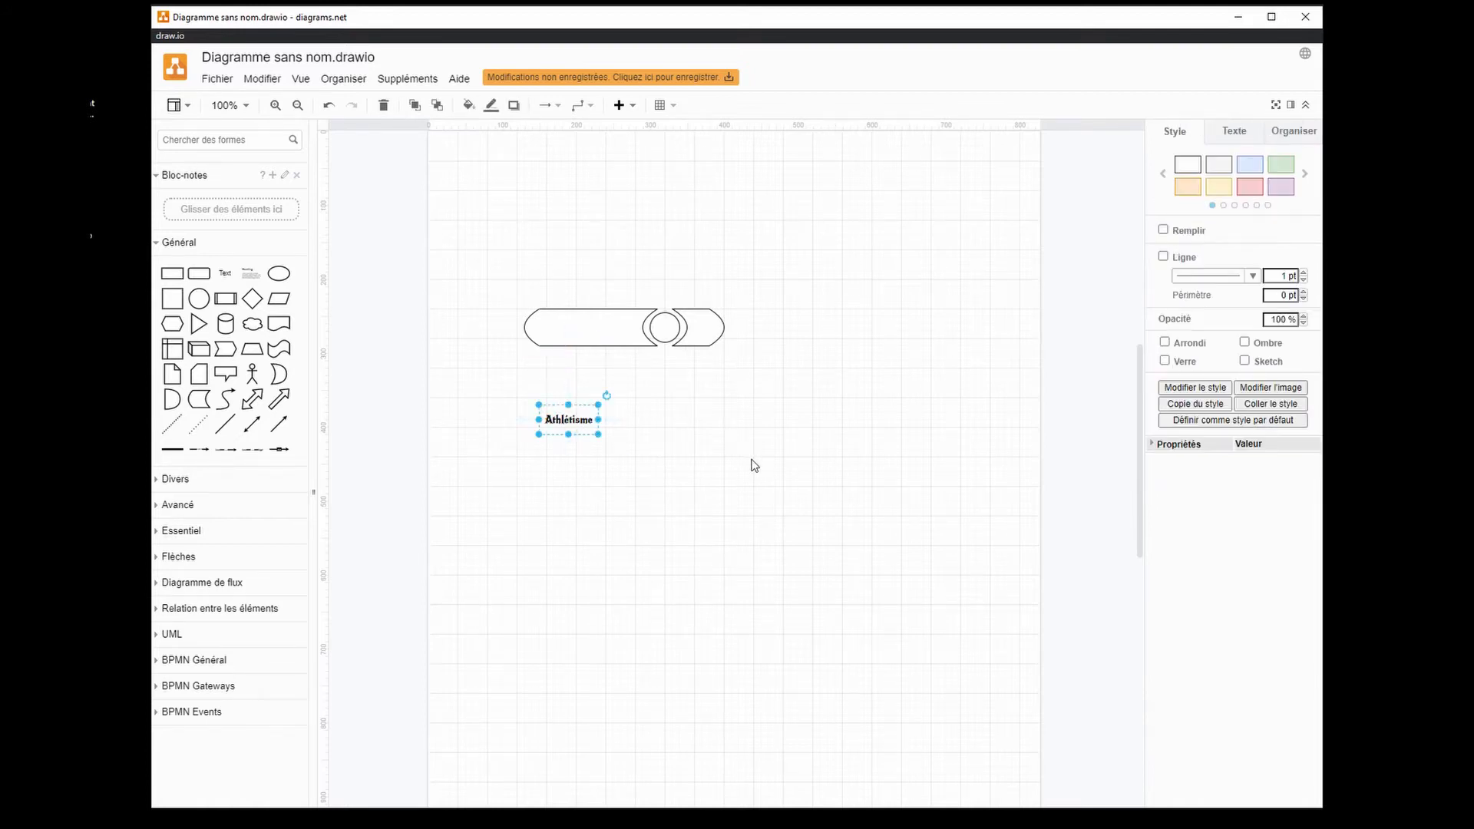
key("ctrl+d")
key("ctrl+d")
key("ctrl+d")
key("ctrl+d")
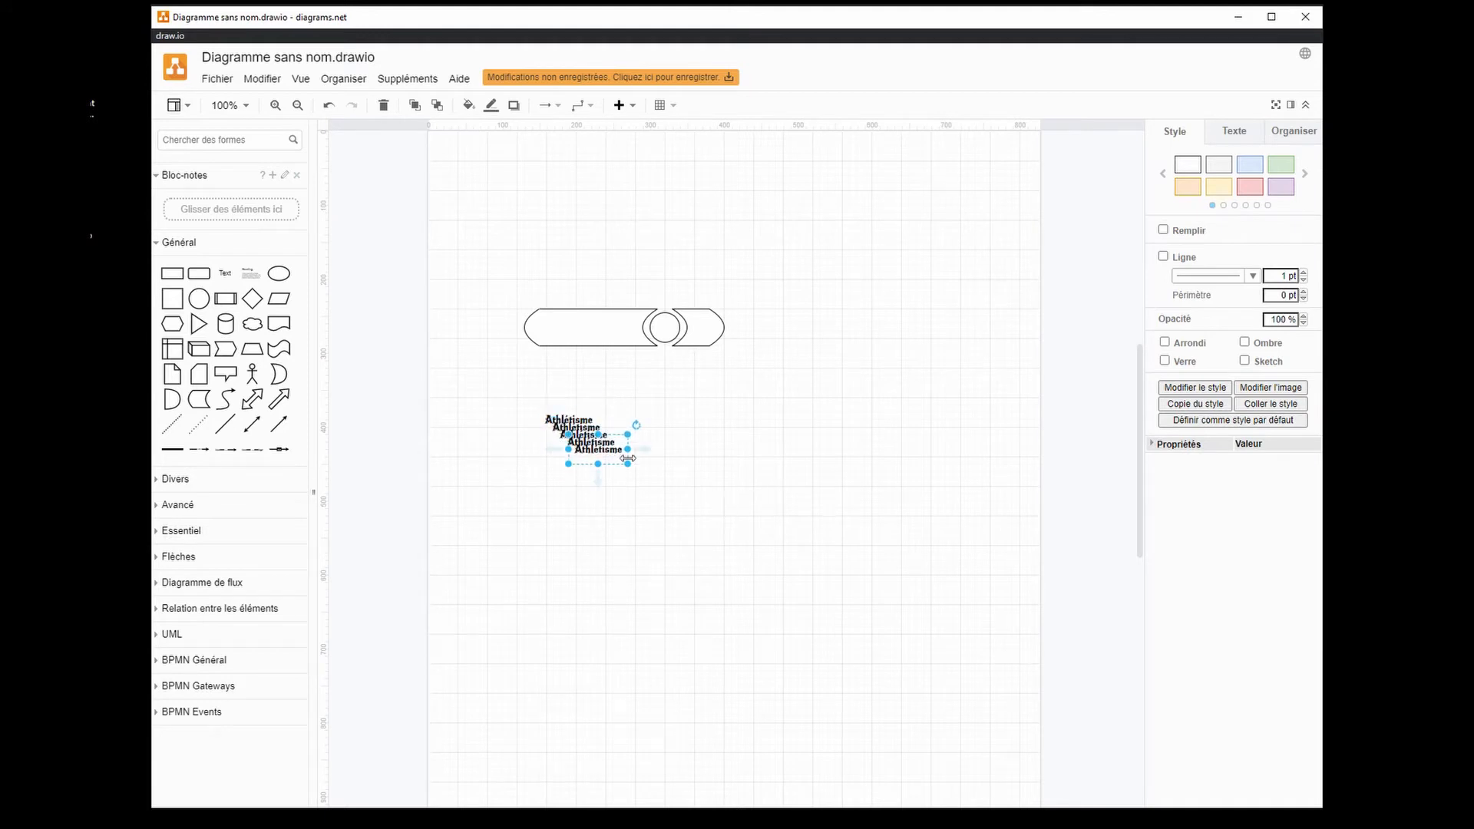
- Arrange the five NewRocker labels in an evenly spaced, aligned column directly under the banner
left_click_drag(606, 455, 591, 400)
left_click_drag(596, 432, 589, 484)
left_click_drag(581, 424, 588, 408)
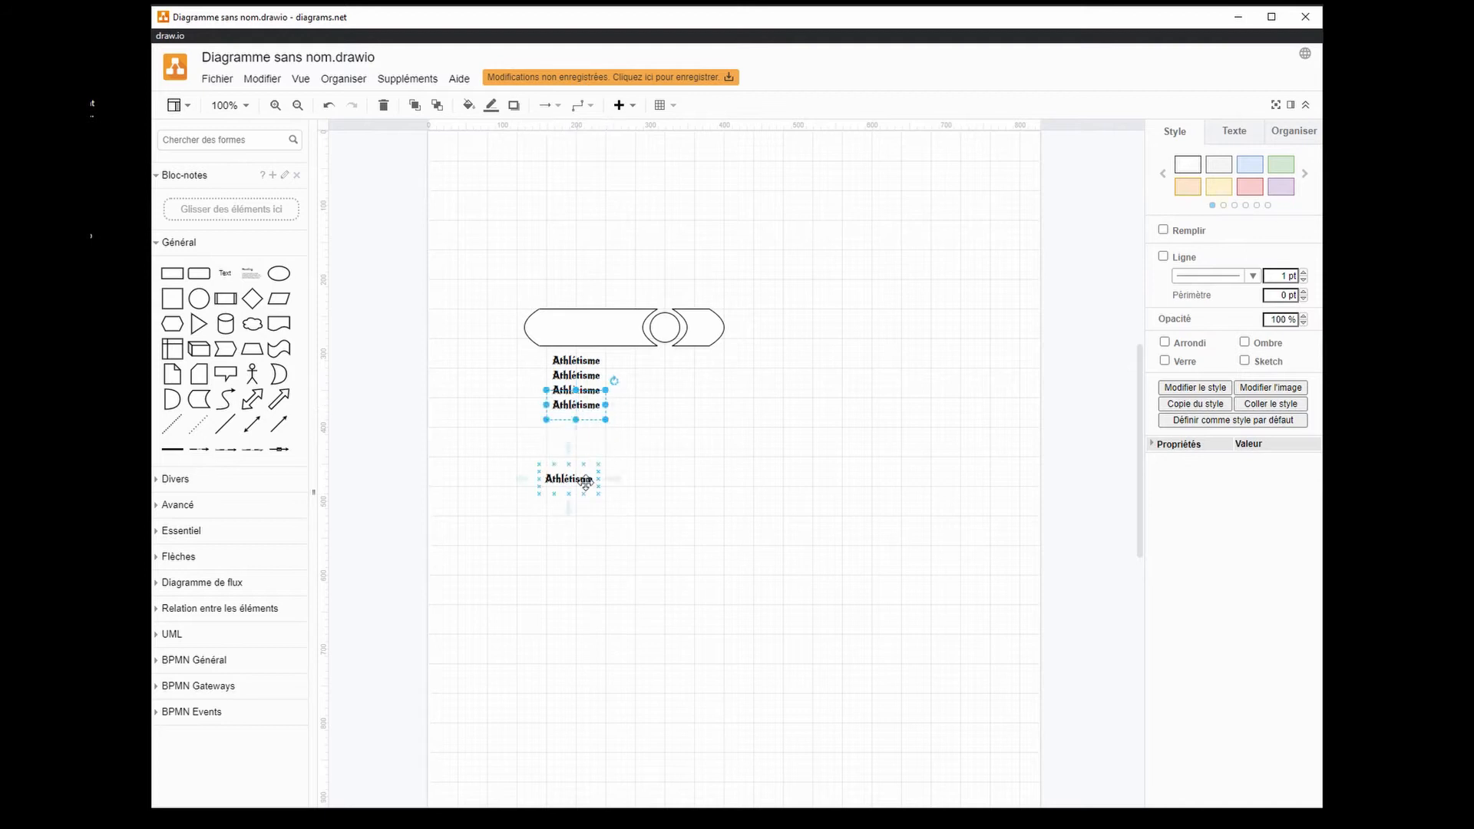
left_click_drag(585, 481, 592, 422)
left_click(571, 501)
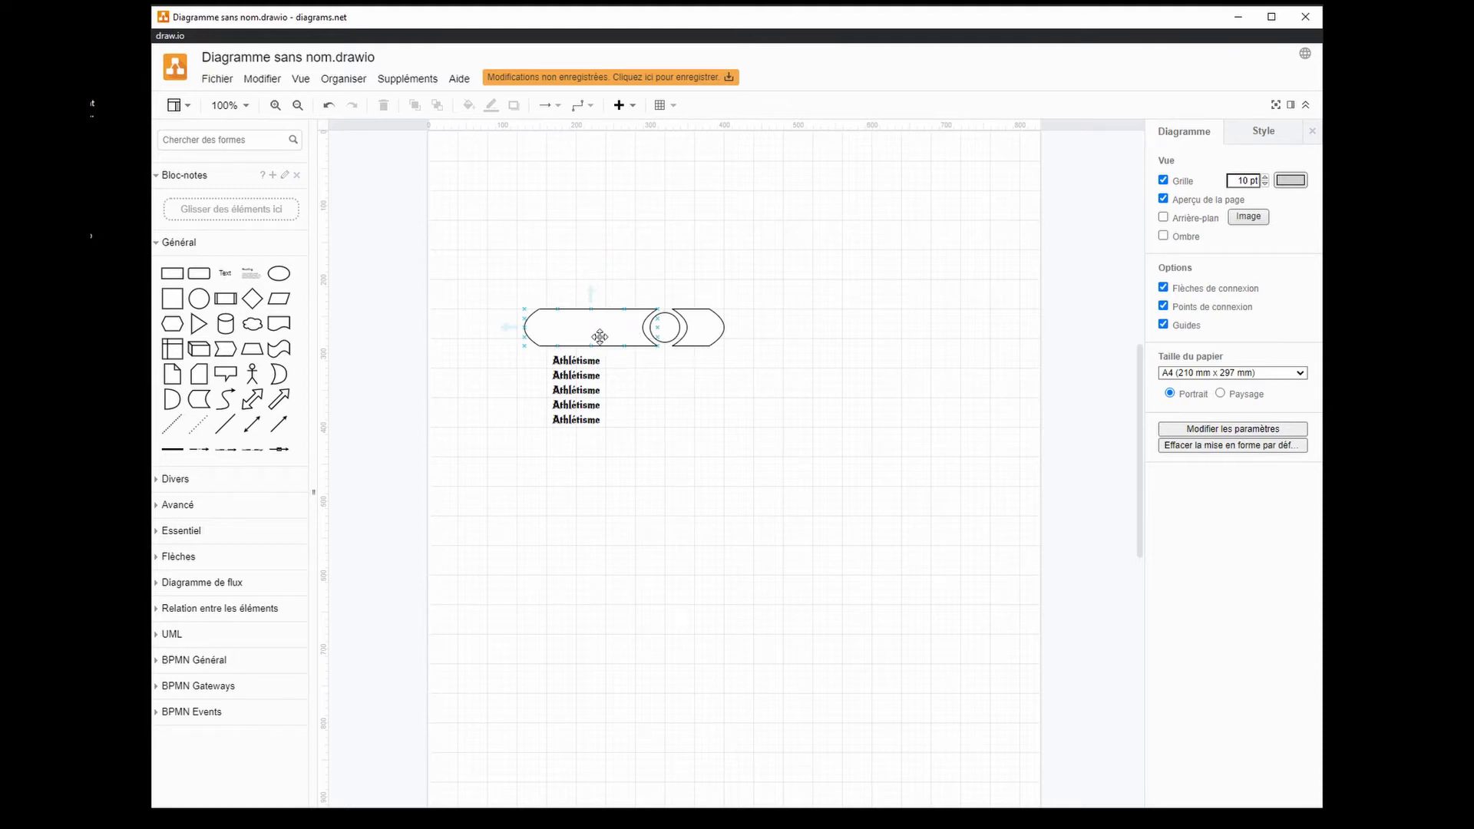
left_click(569, 319)
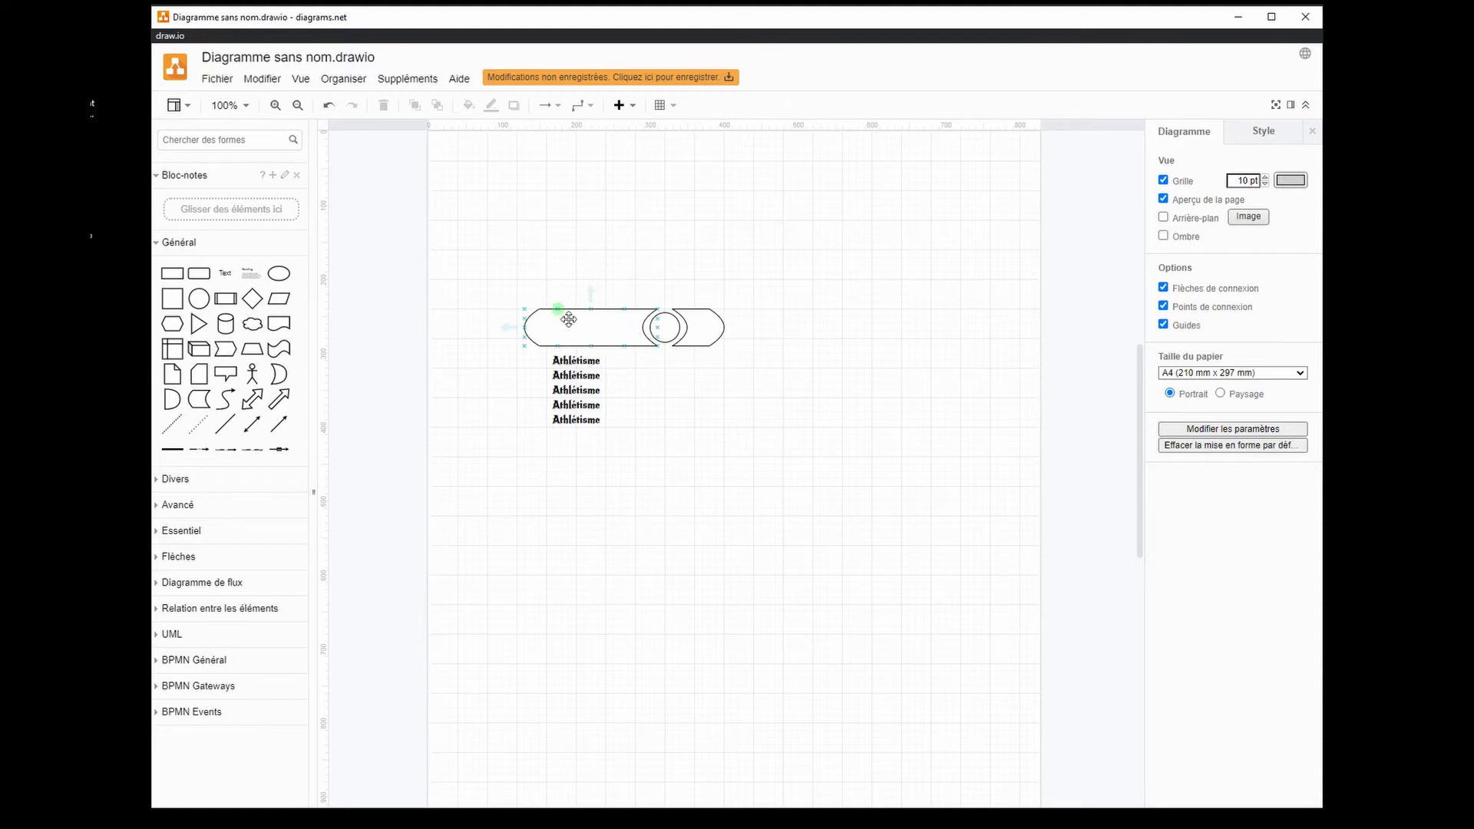
left_click(552, 355)
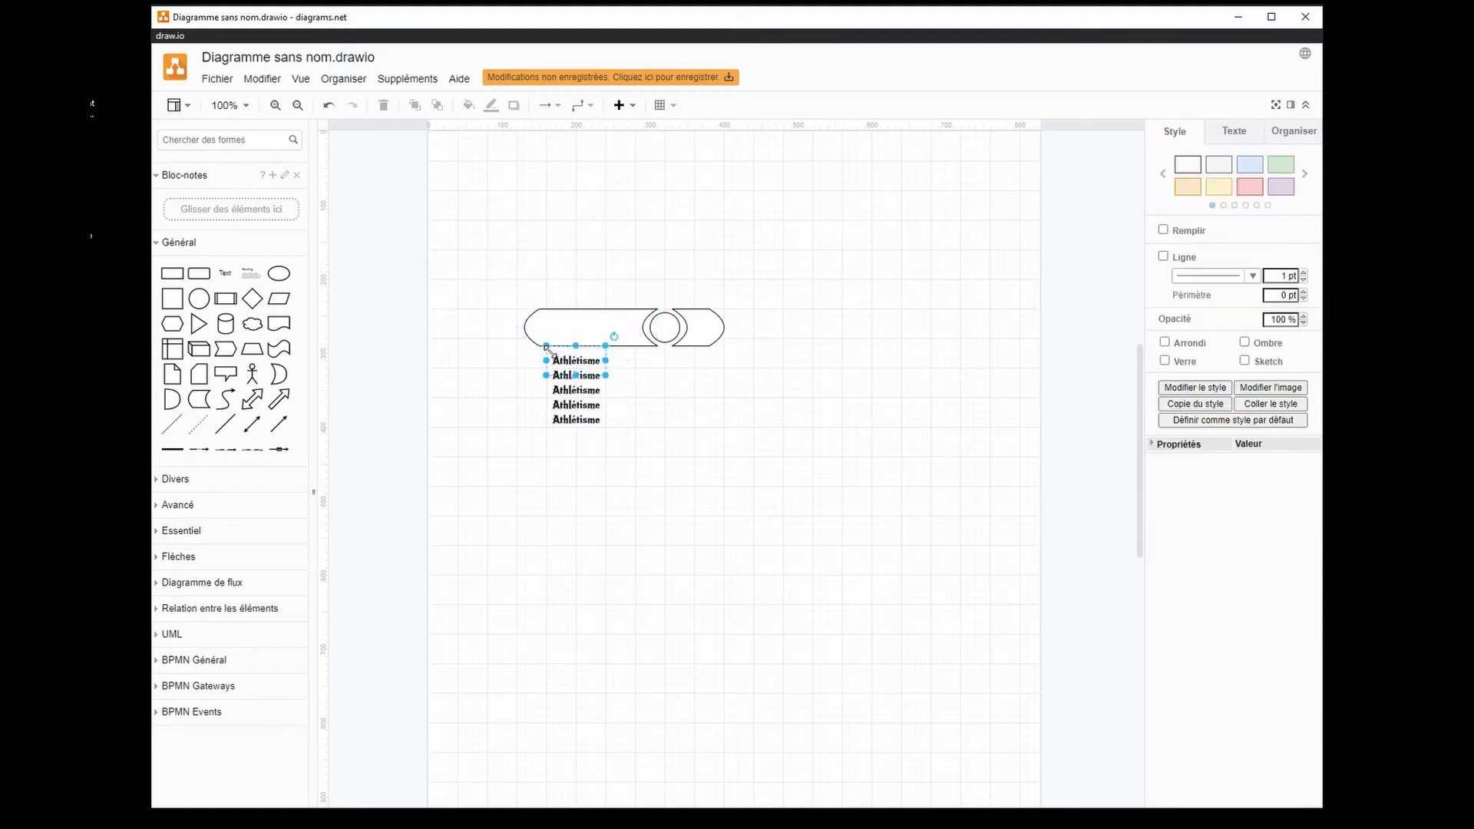
left_click(572, 336)
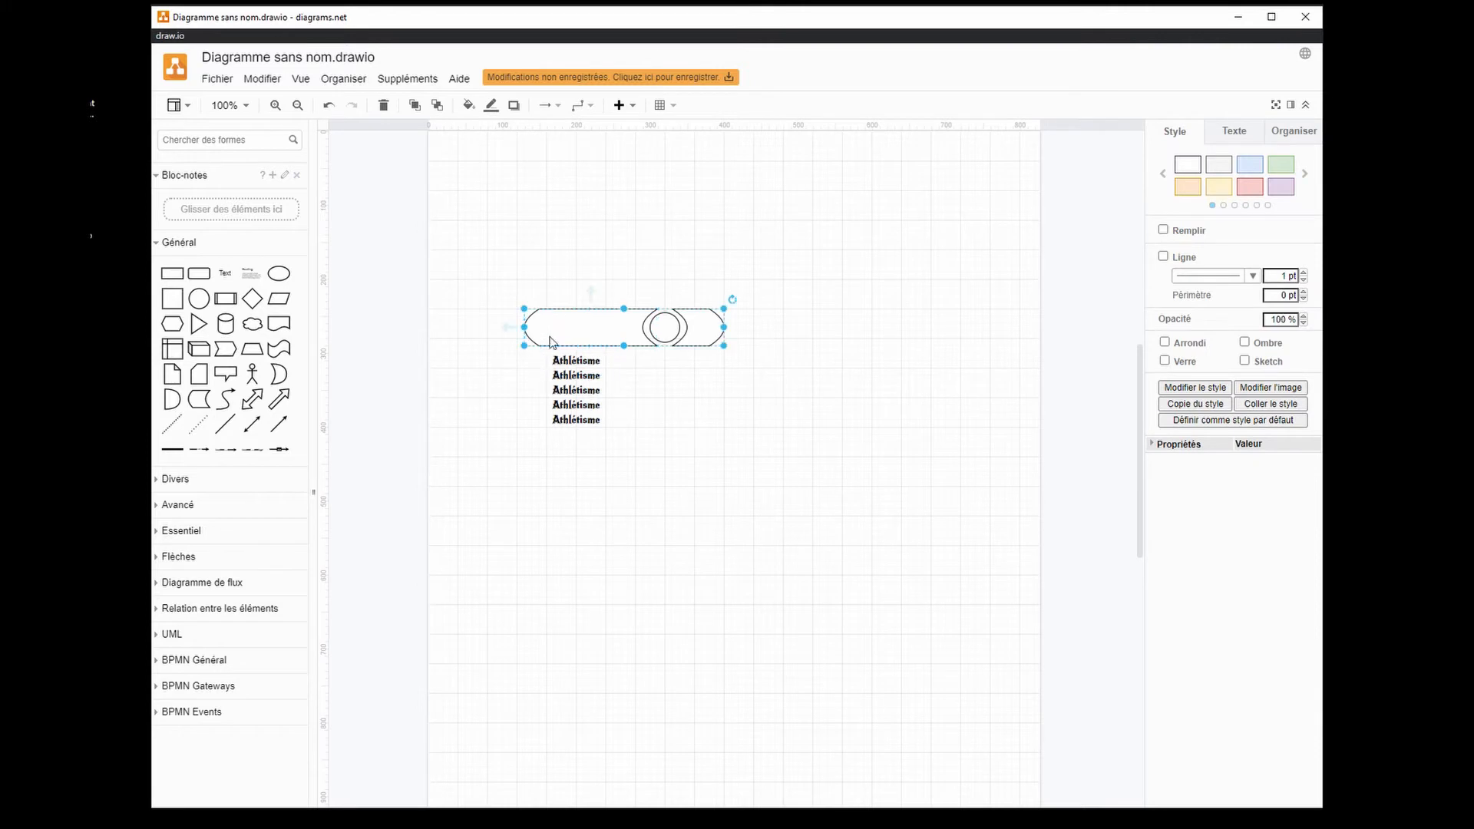
left_click(503, 413)
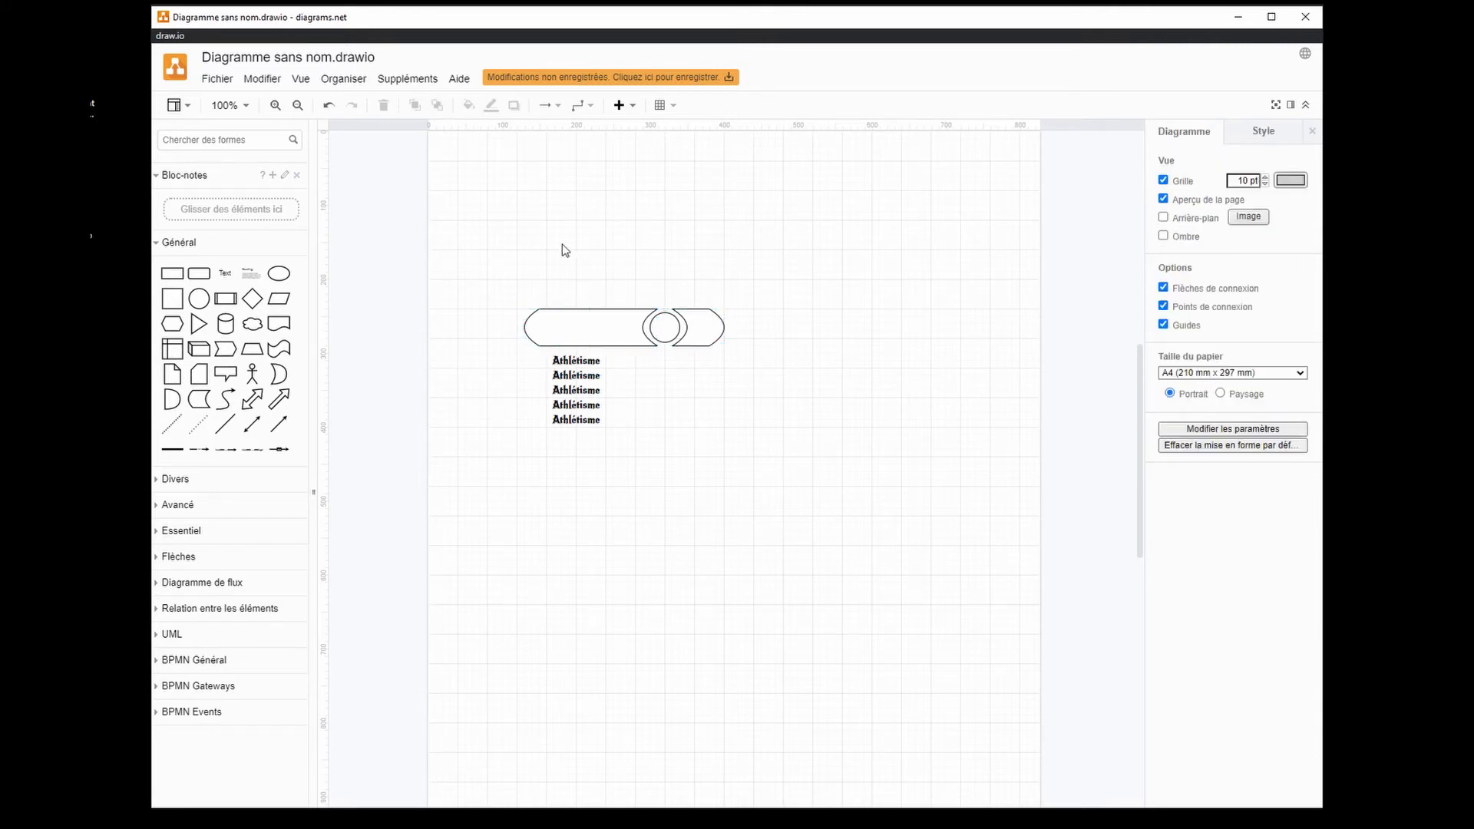
left_click(583, 340)
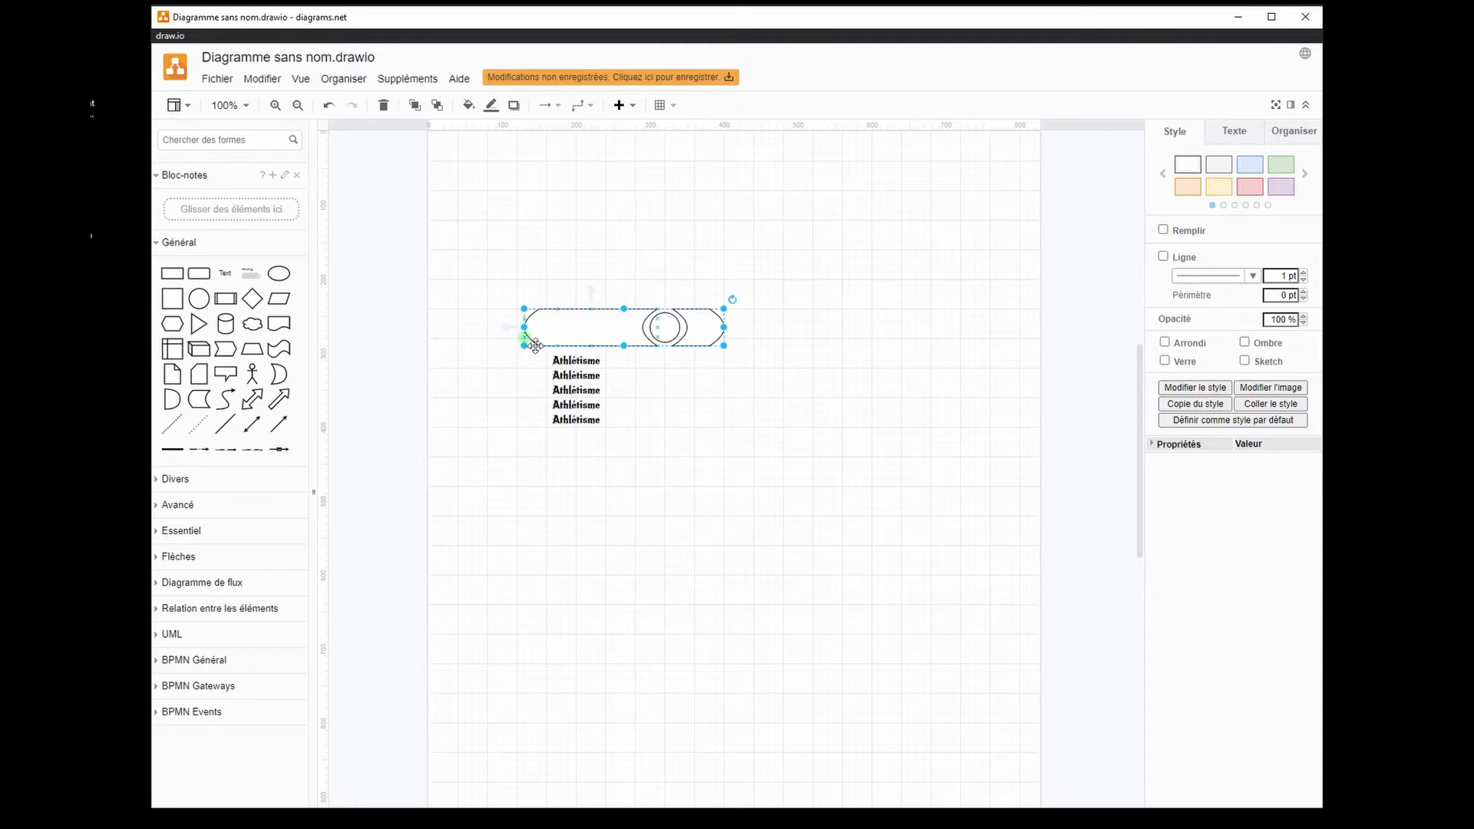
left_click(524, 379)
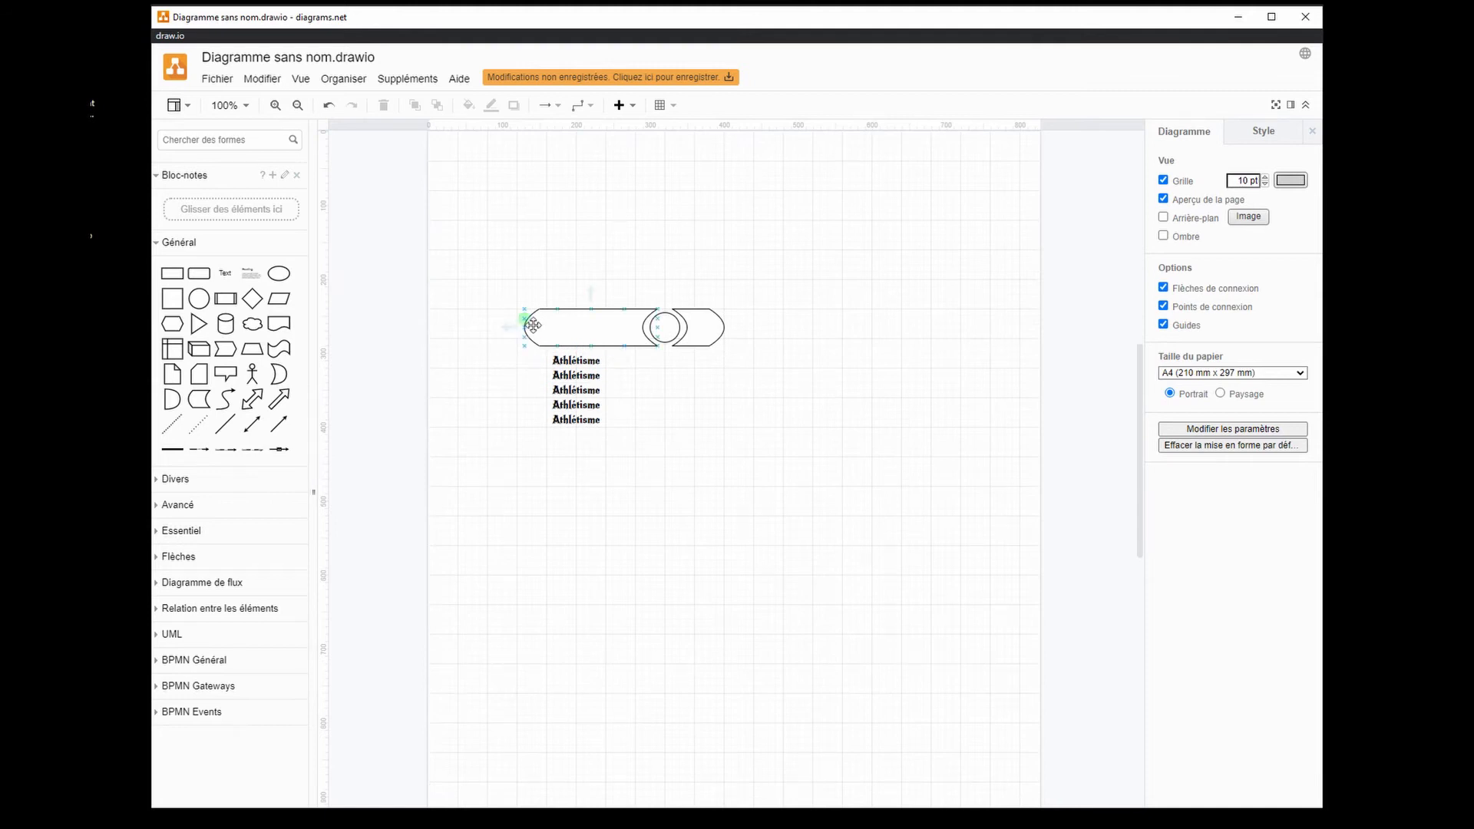
- Draw a connector from the banner's bottom edge straight down along the left side of the label column to below the last label
scroll(520, 331, "up", 4)
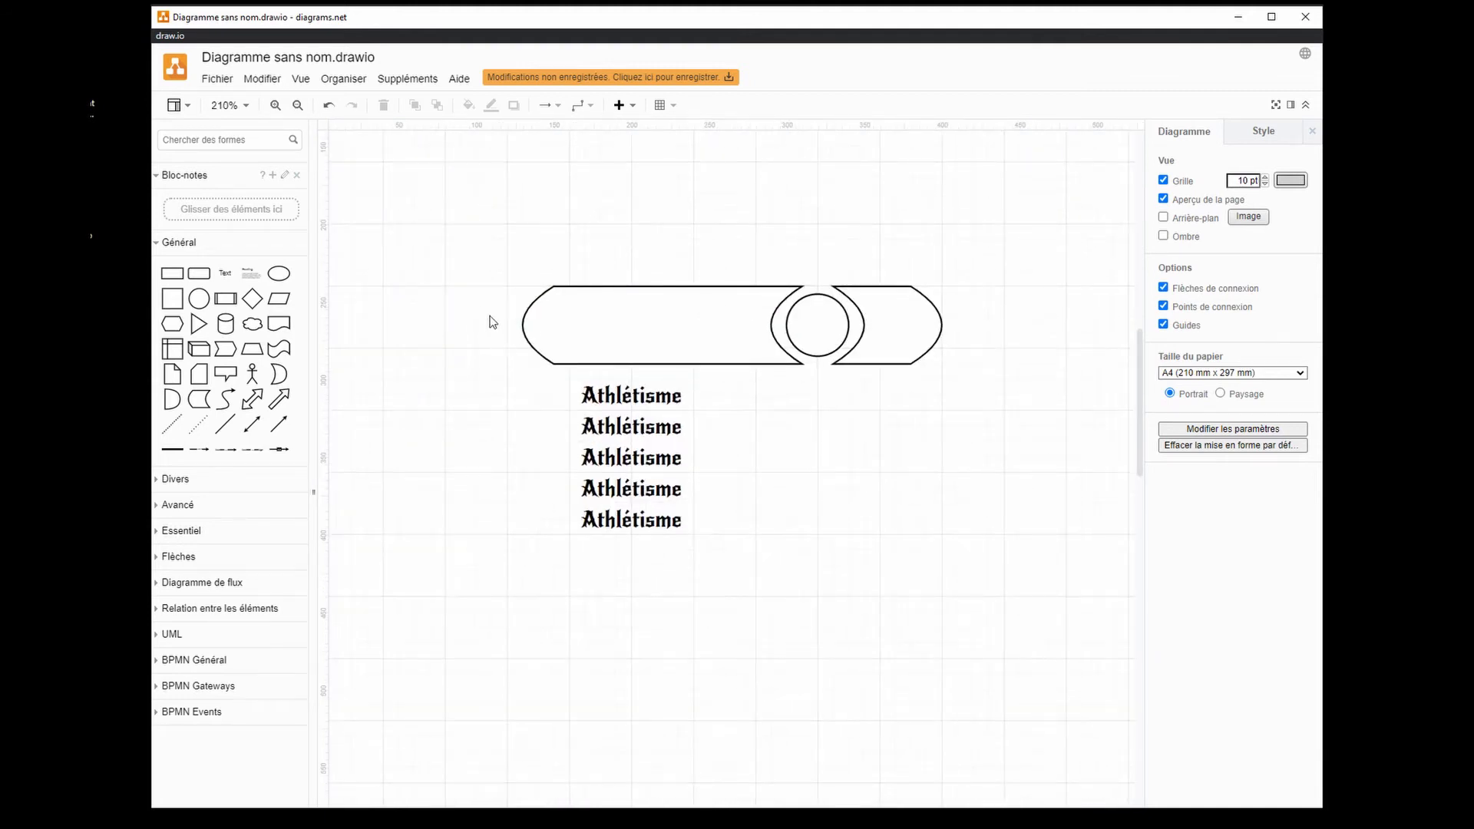
scroll(493, 322, "up", 2)
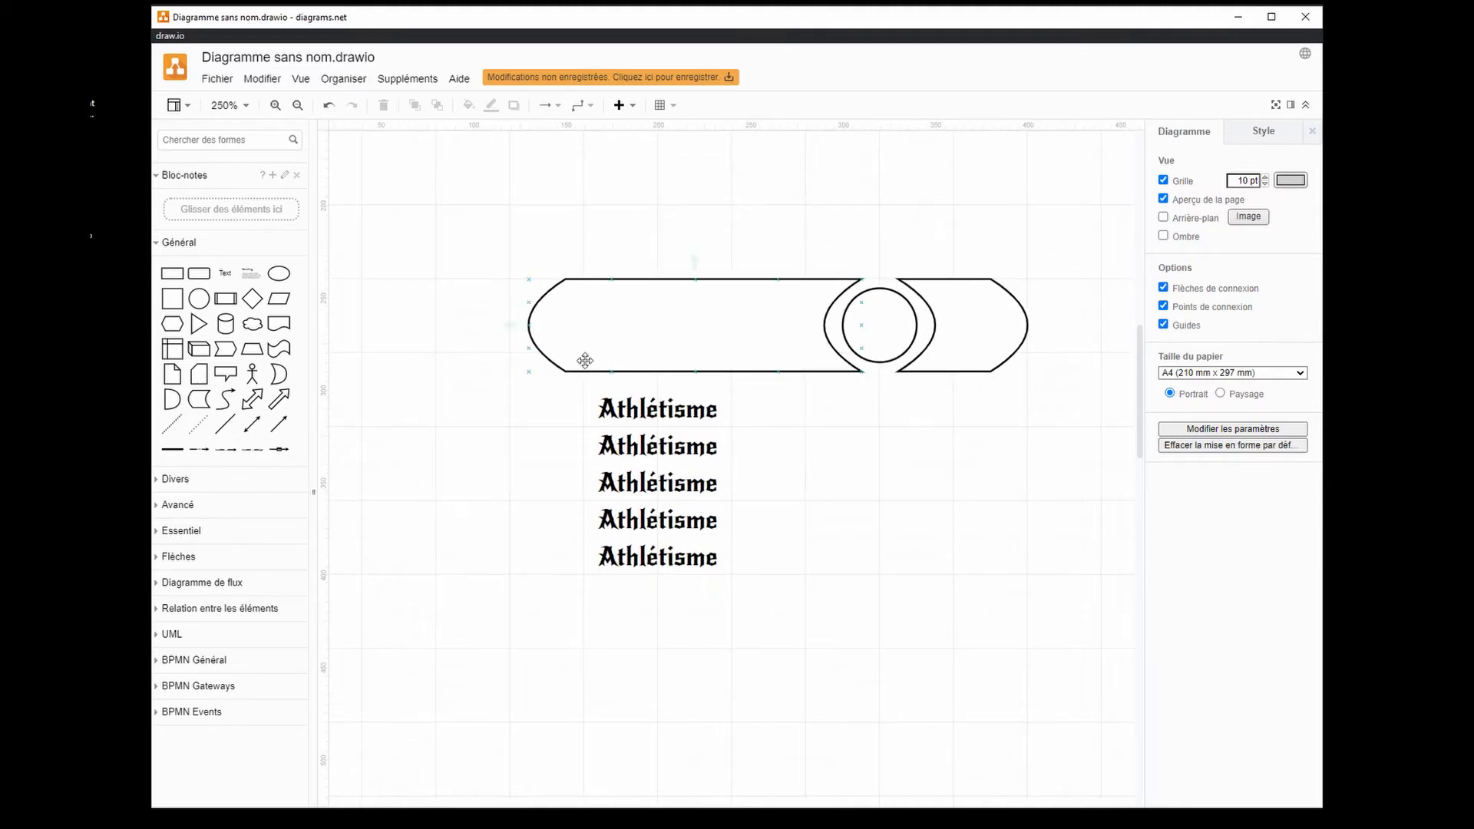
left_click(605, 333)
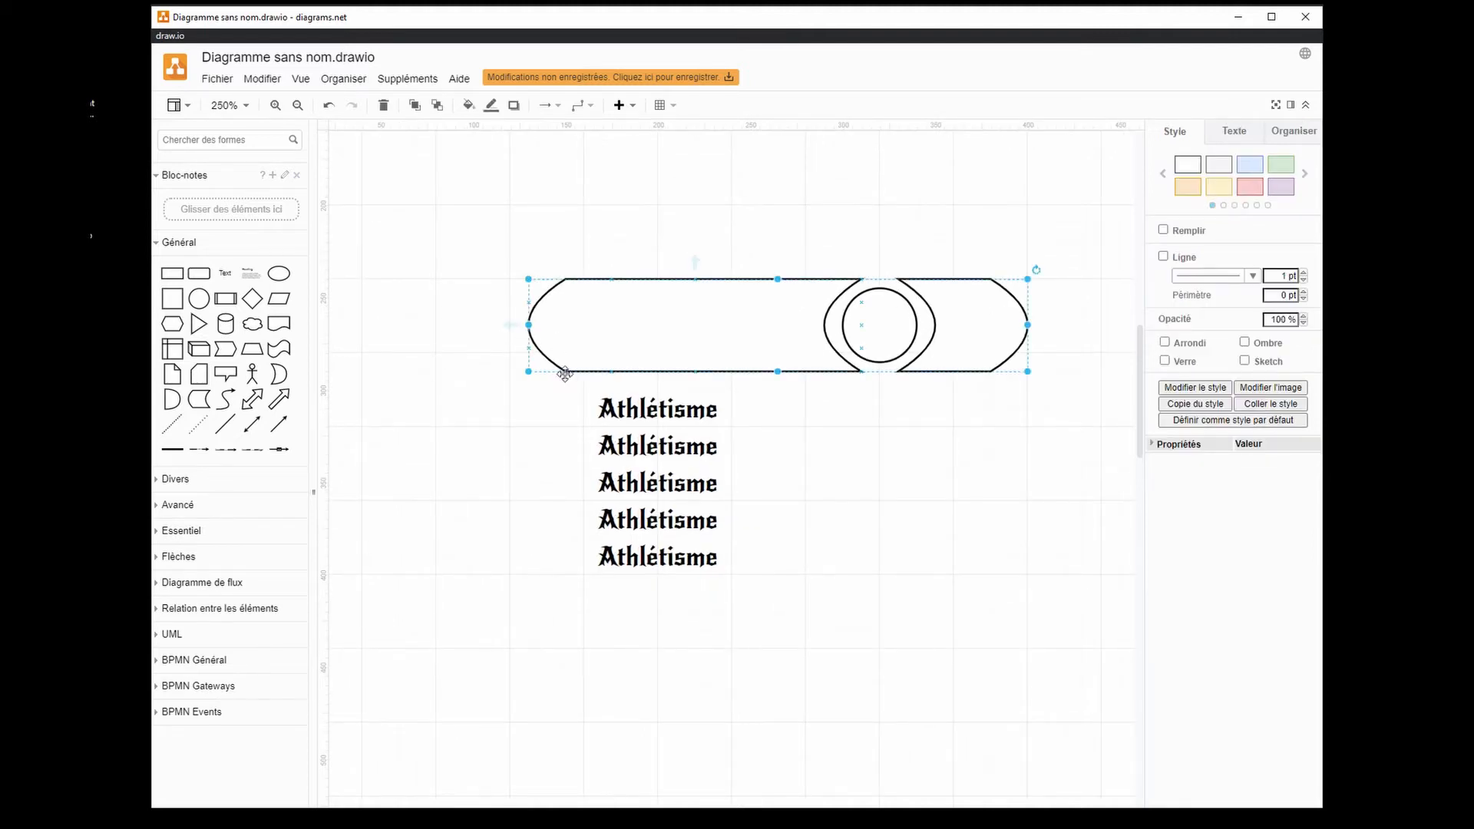
left_click(554, 414)
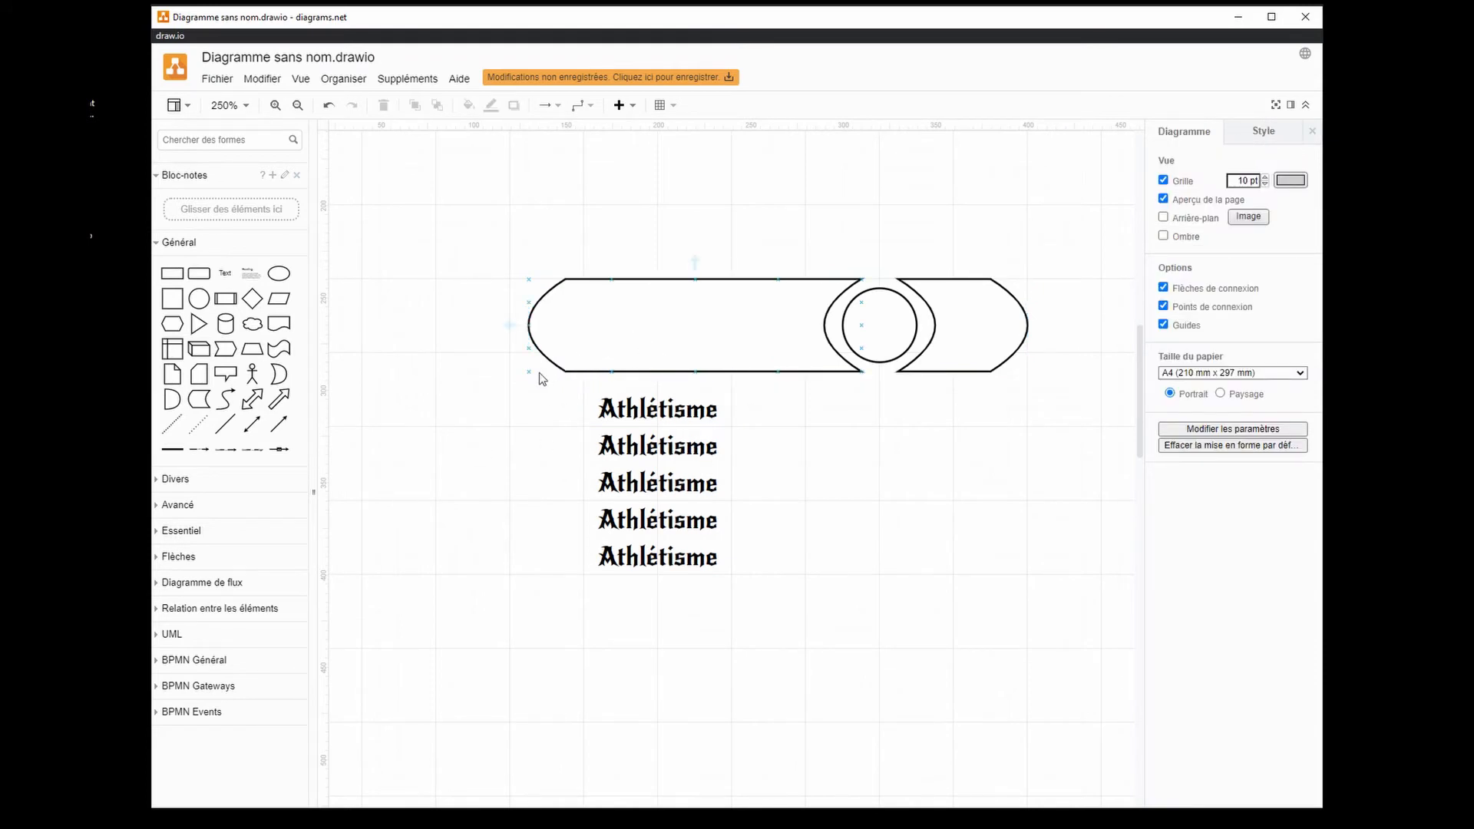
left_click_drag(540, 383, 594, 727)
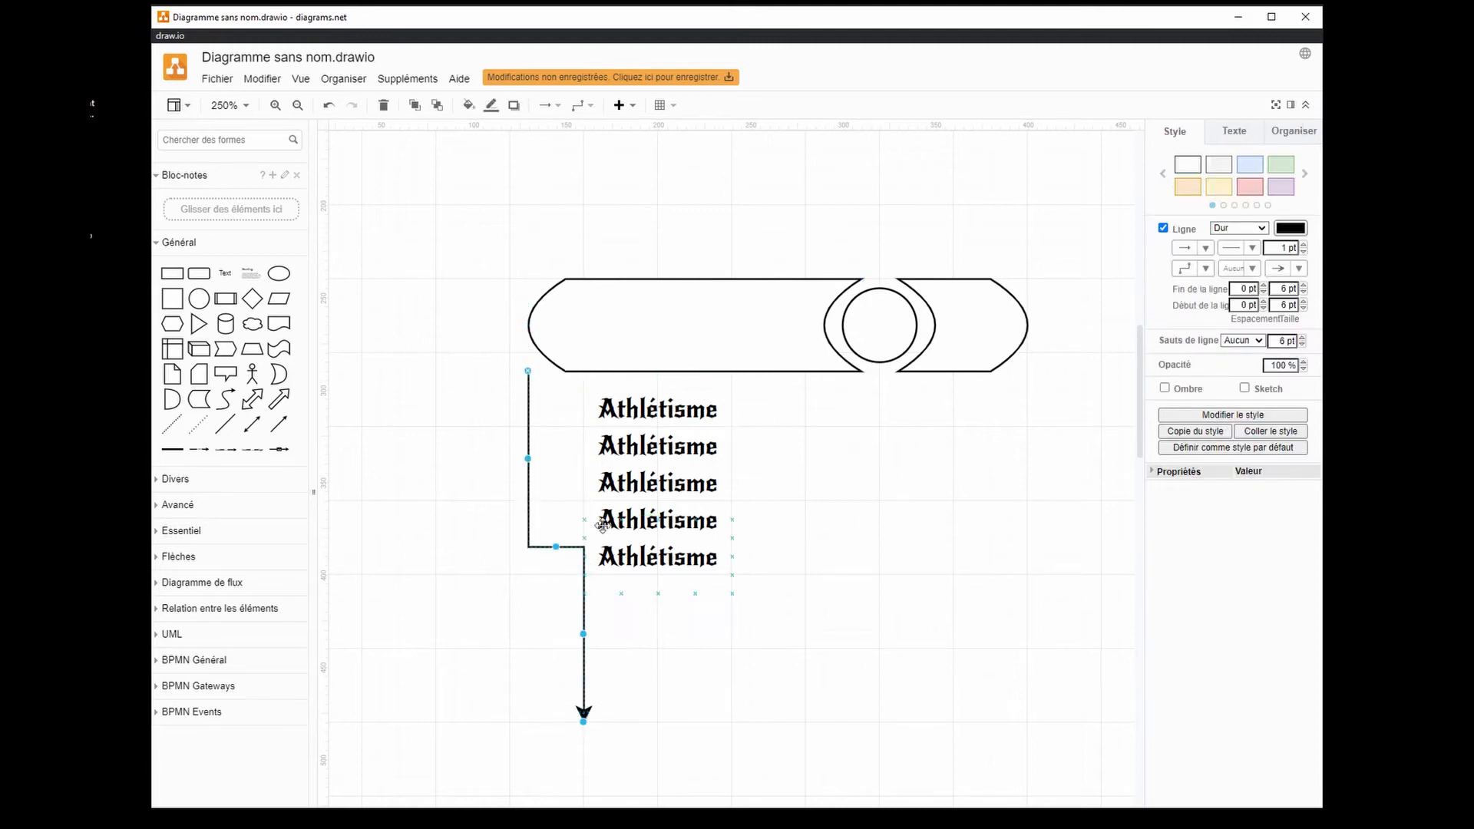
left_click_drag(530, 374, 574, 445)
left_click_drag(555, 518, 581, 529)
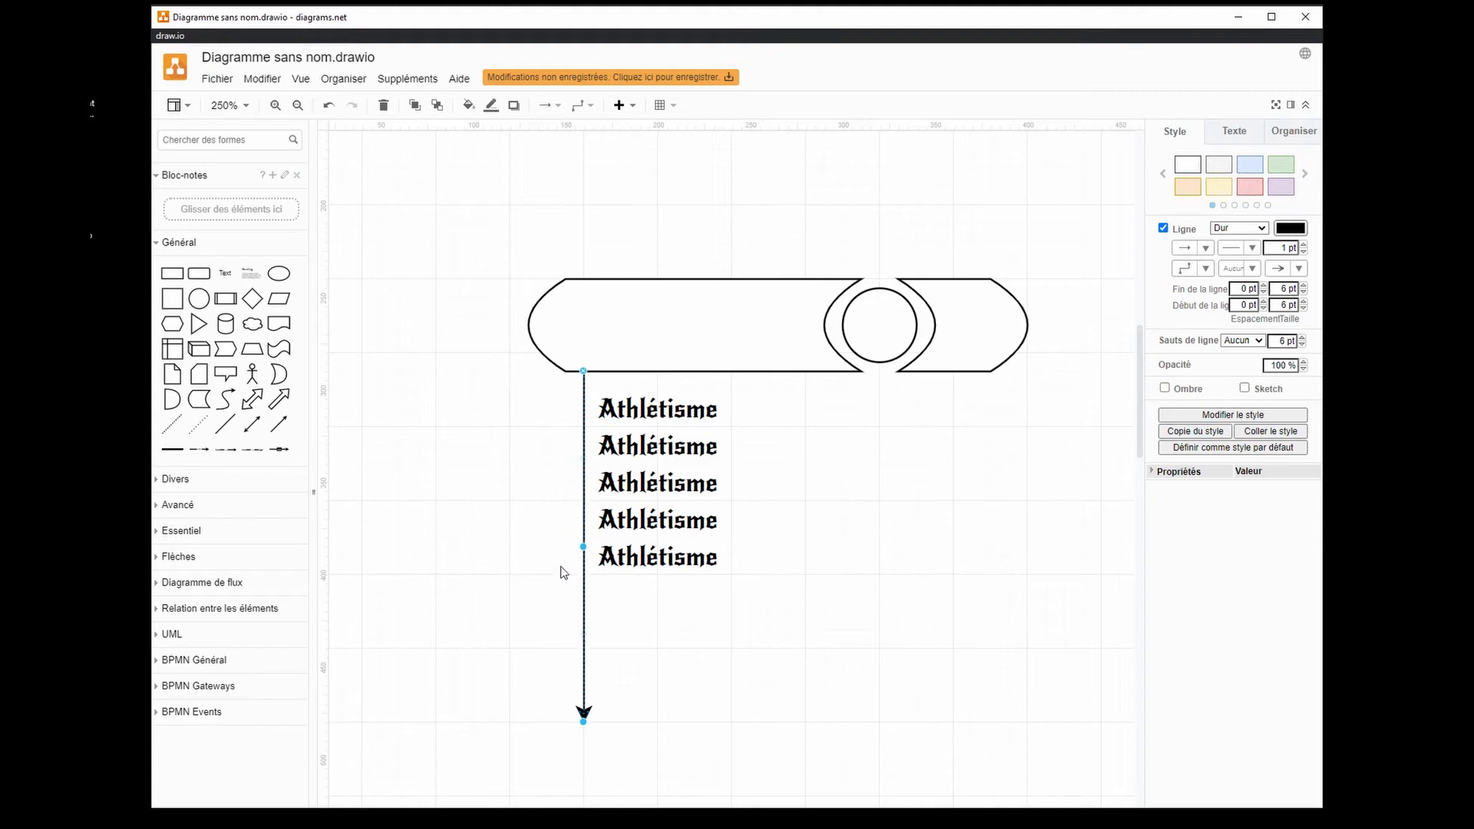
- Bend the connector beneath the last label so it runs horizontally and ends midway under the banner
left_click_drag(583, 722, 642, 607)
left_click_drag(712, 725, 704, 602)
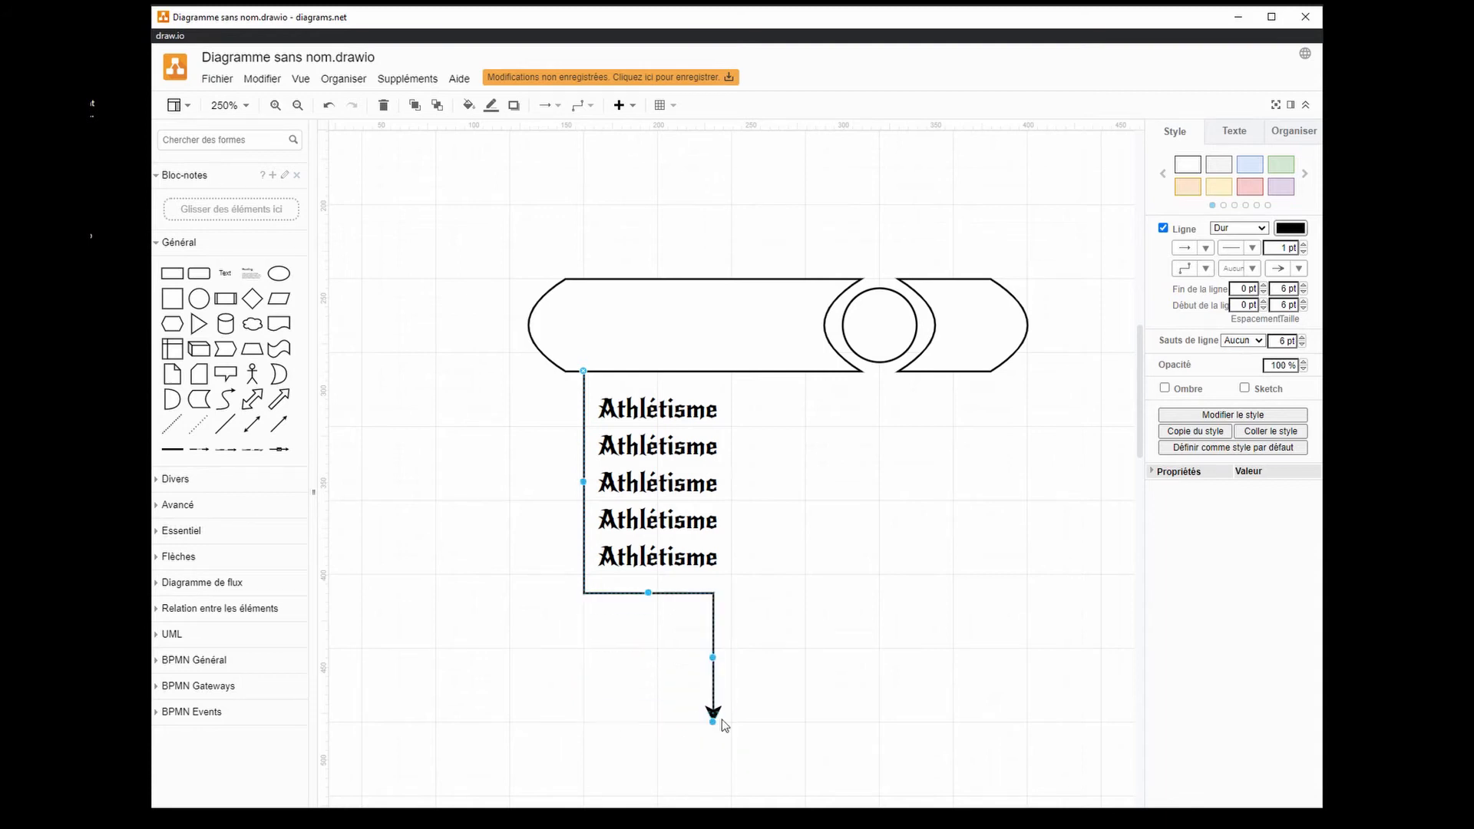
left_click_drag(714, 723, 710, 611)
left_click_drag(805, 593, 805, 593)
- Draw a second connector down from the banner's lower-right corner and along the bottom to meet the end of the first one
left_click_drag(996, 376, 998, 597)
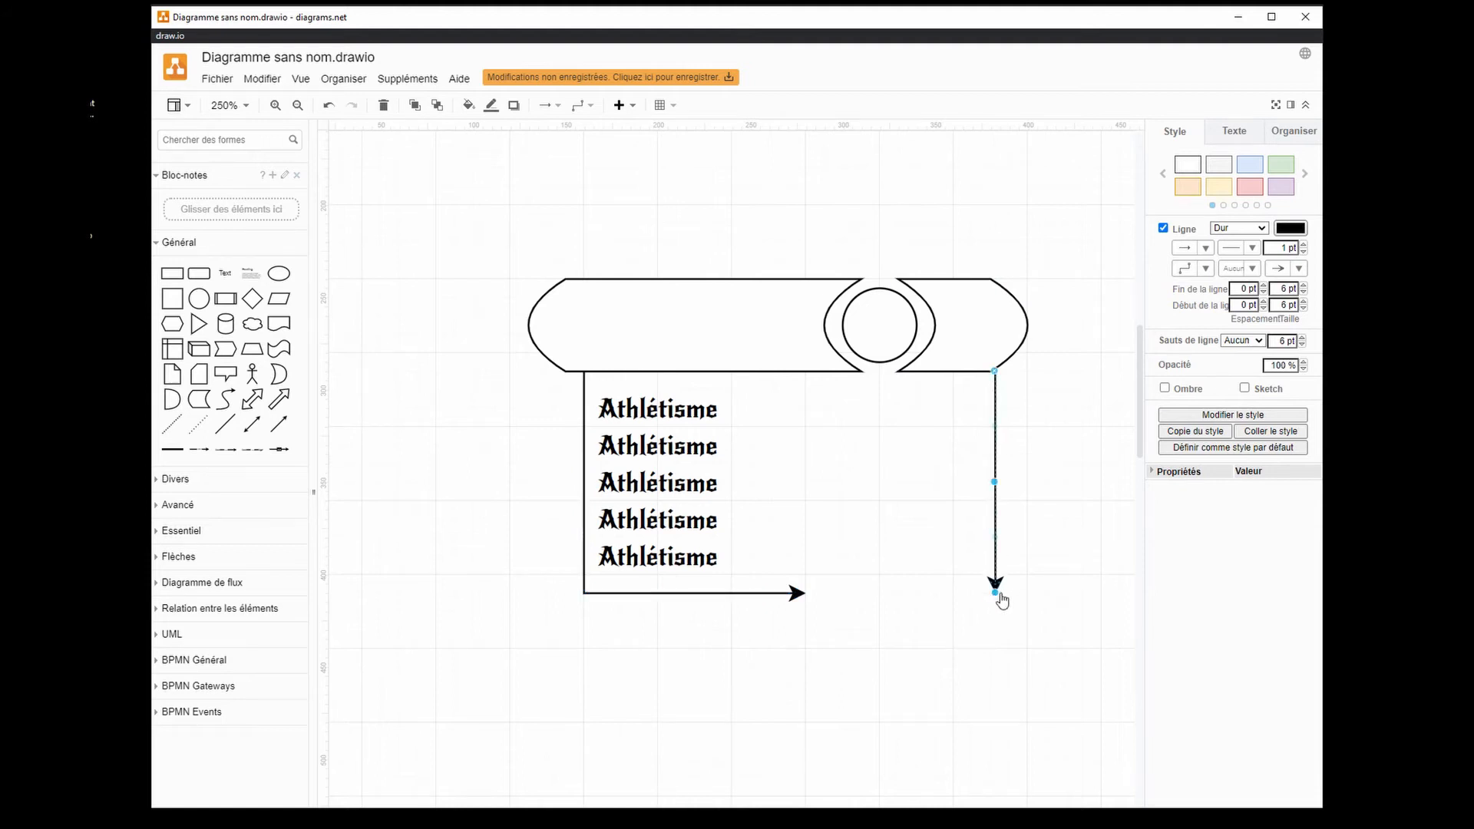
left_click_drag(999, 597, 806, 594)
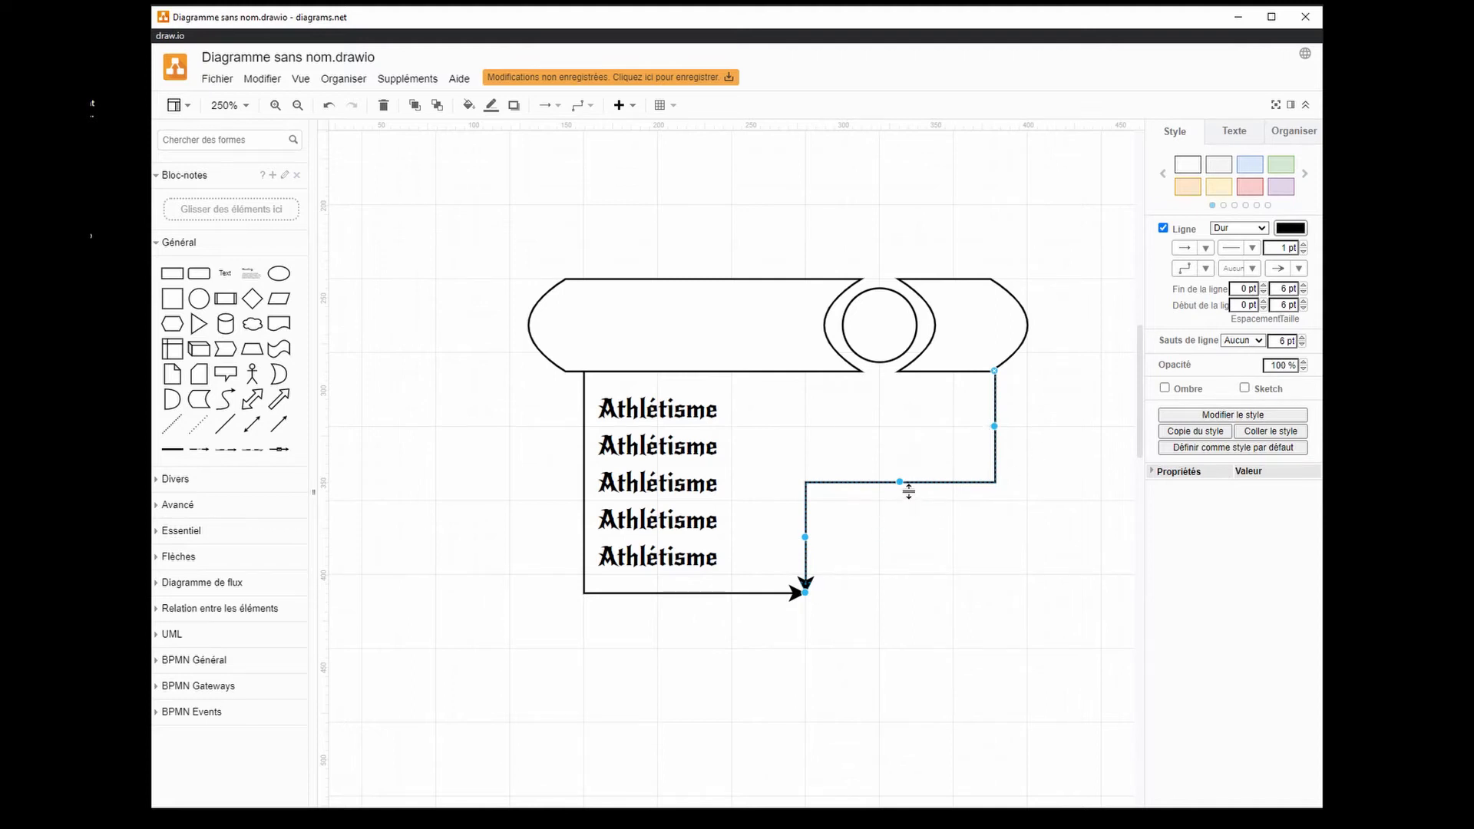
left_click_drag(909, 491, 902, 594)
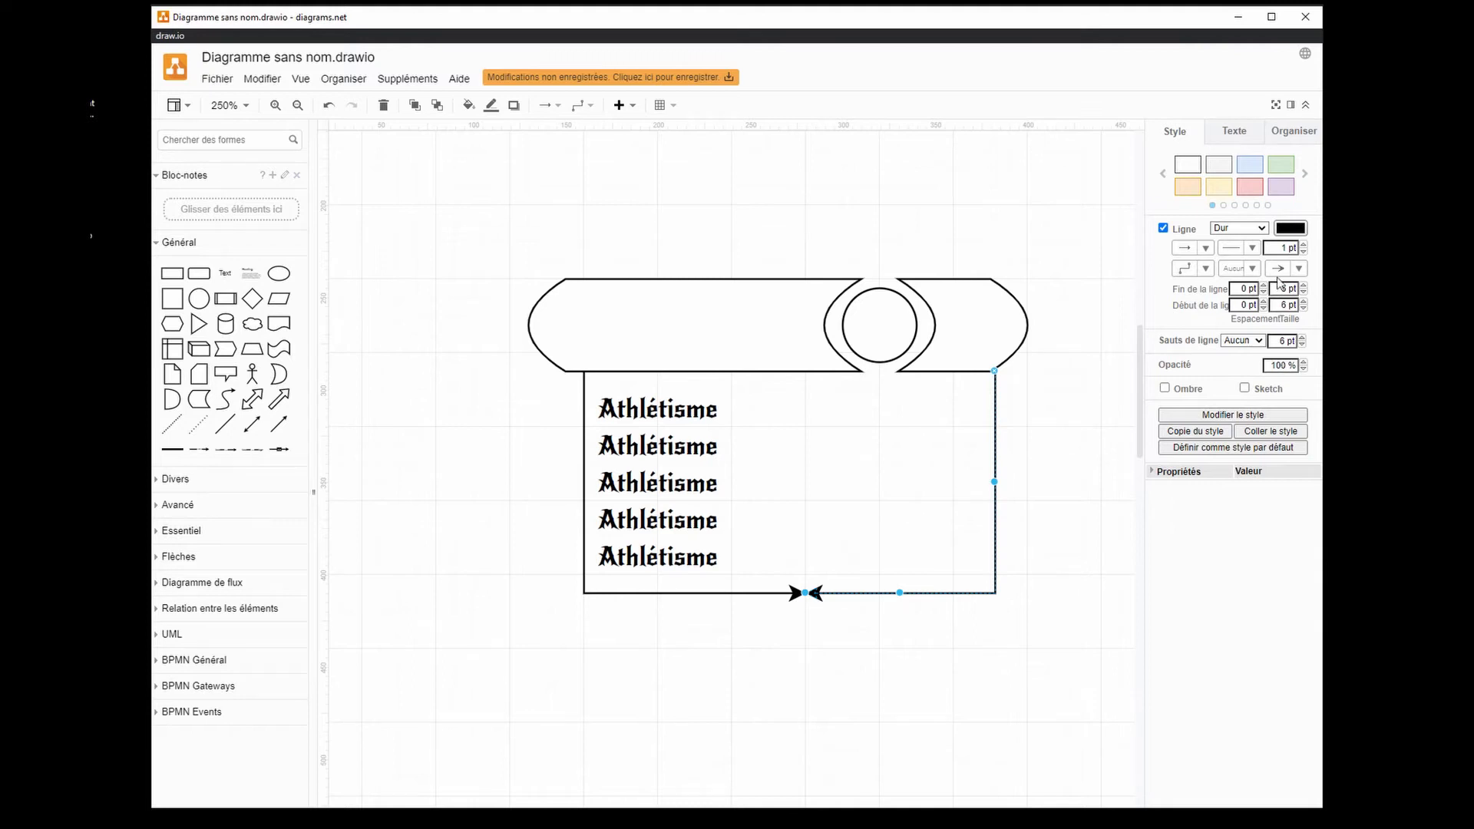
- Remove the end arrowheads from both connectors so they form a plain frame around the labels
left_click(1294, 270)
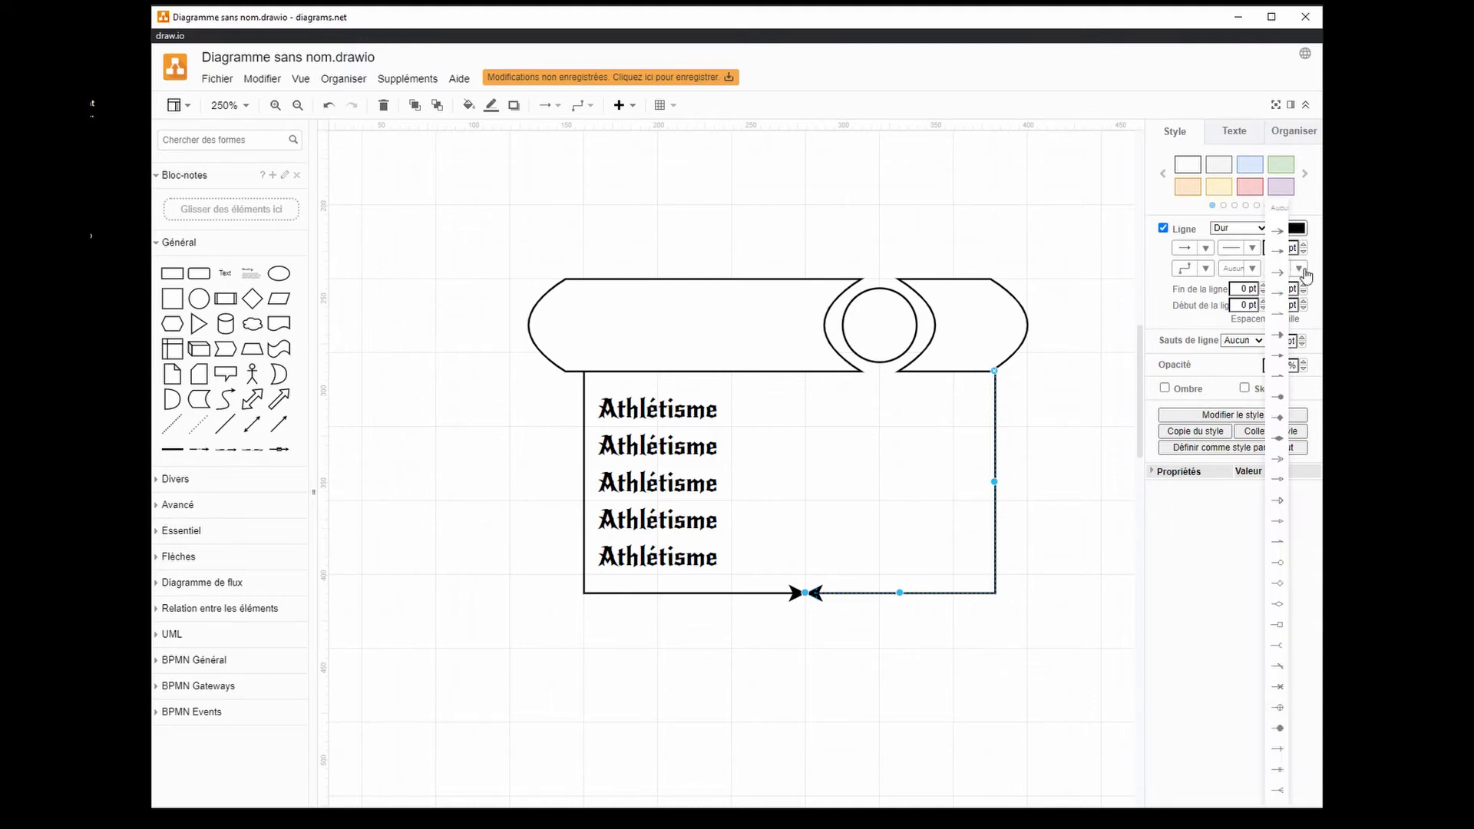
left_click(1279, 232)
left_click(757, 604)
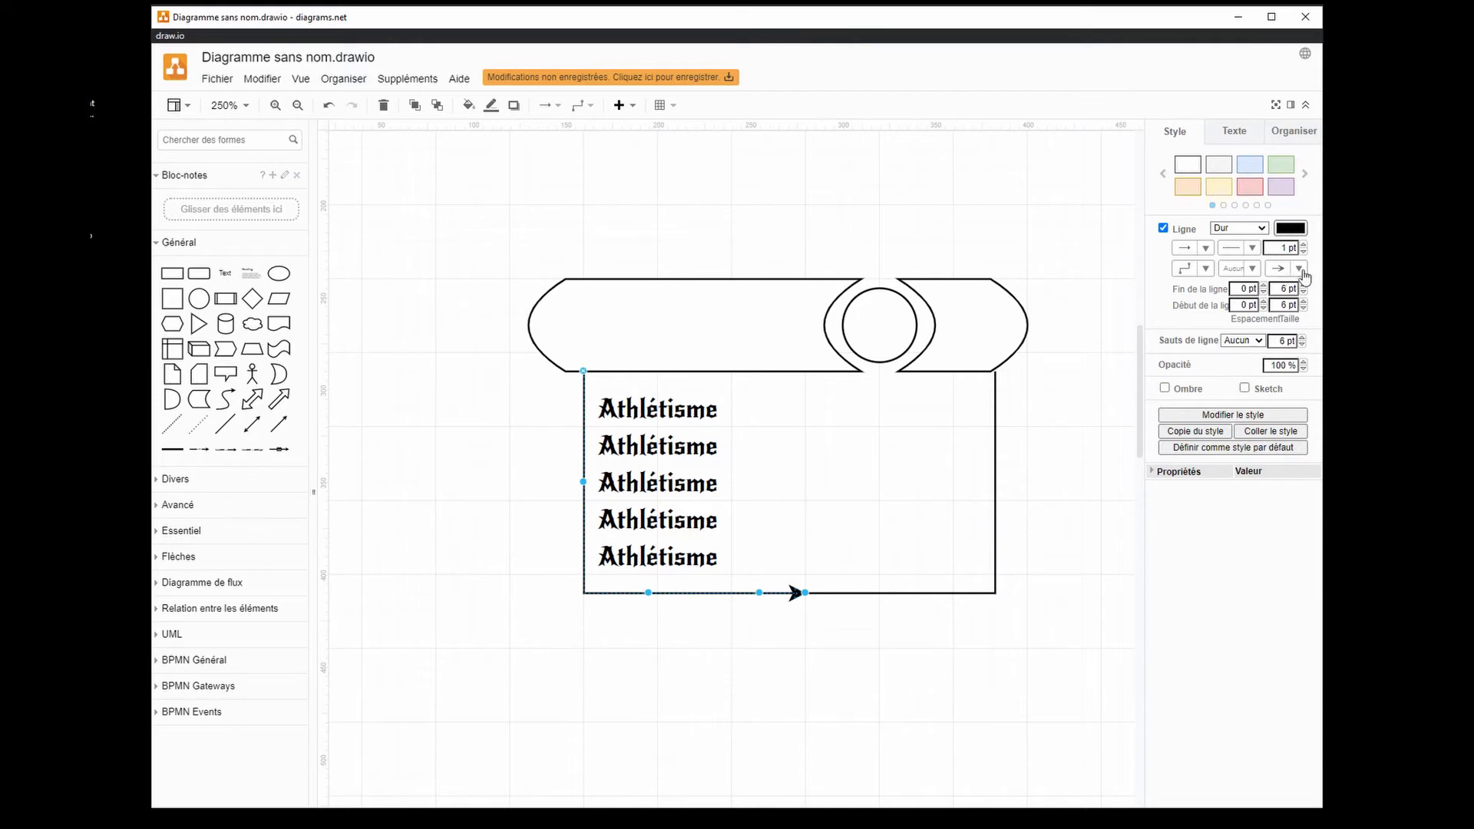
left_click(1299, 269)
left_click(1279, 232)
left_click(854, 680)
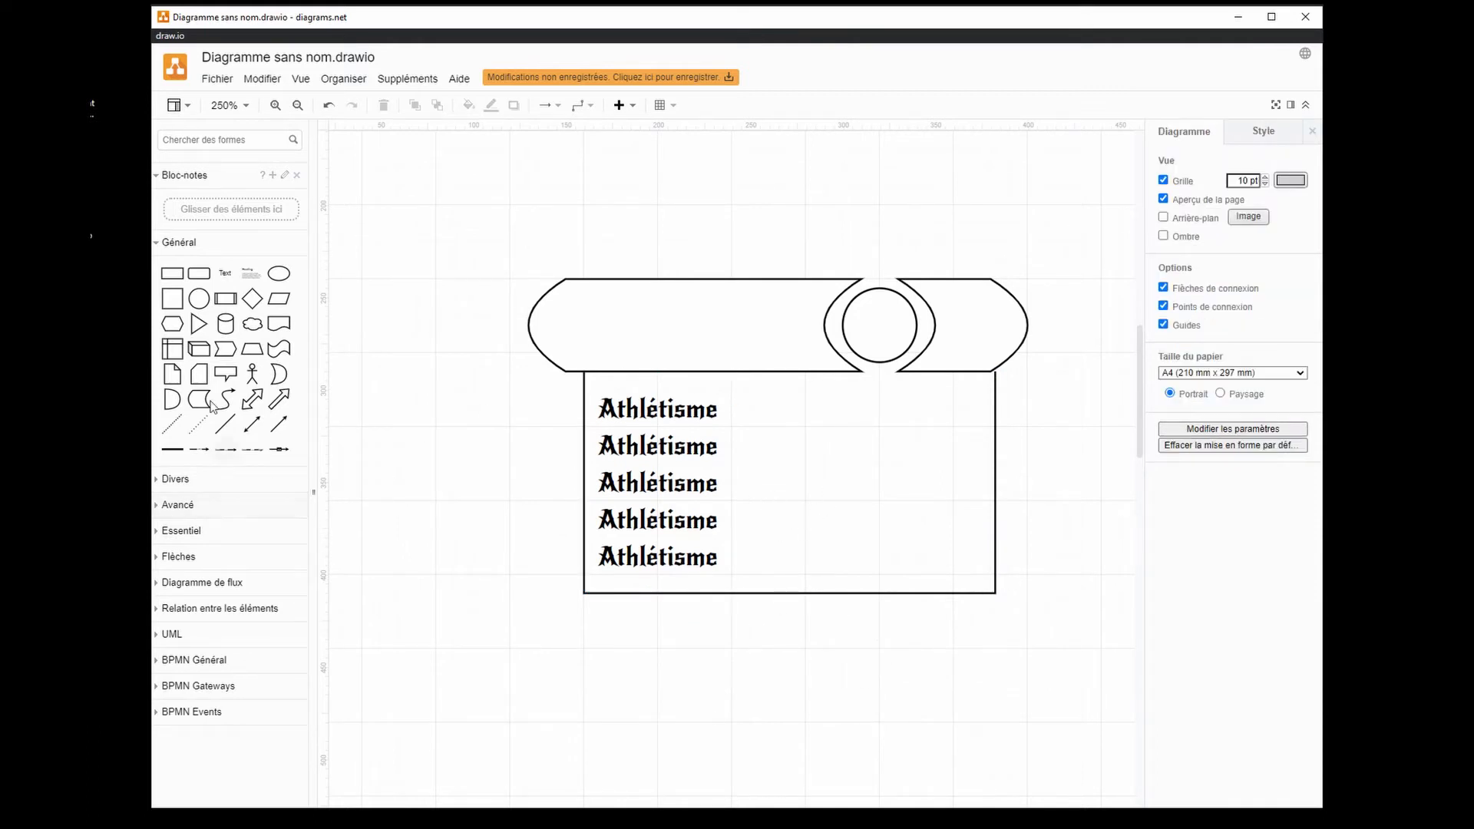
- Add a D-shaped form beside the first "Athlétisme" label and shrink it to about the label text's height
left_click_drag(176, 405, 743, 365)
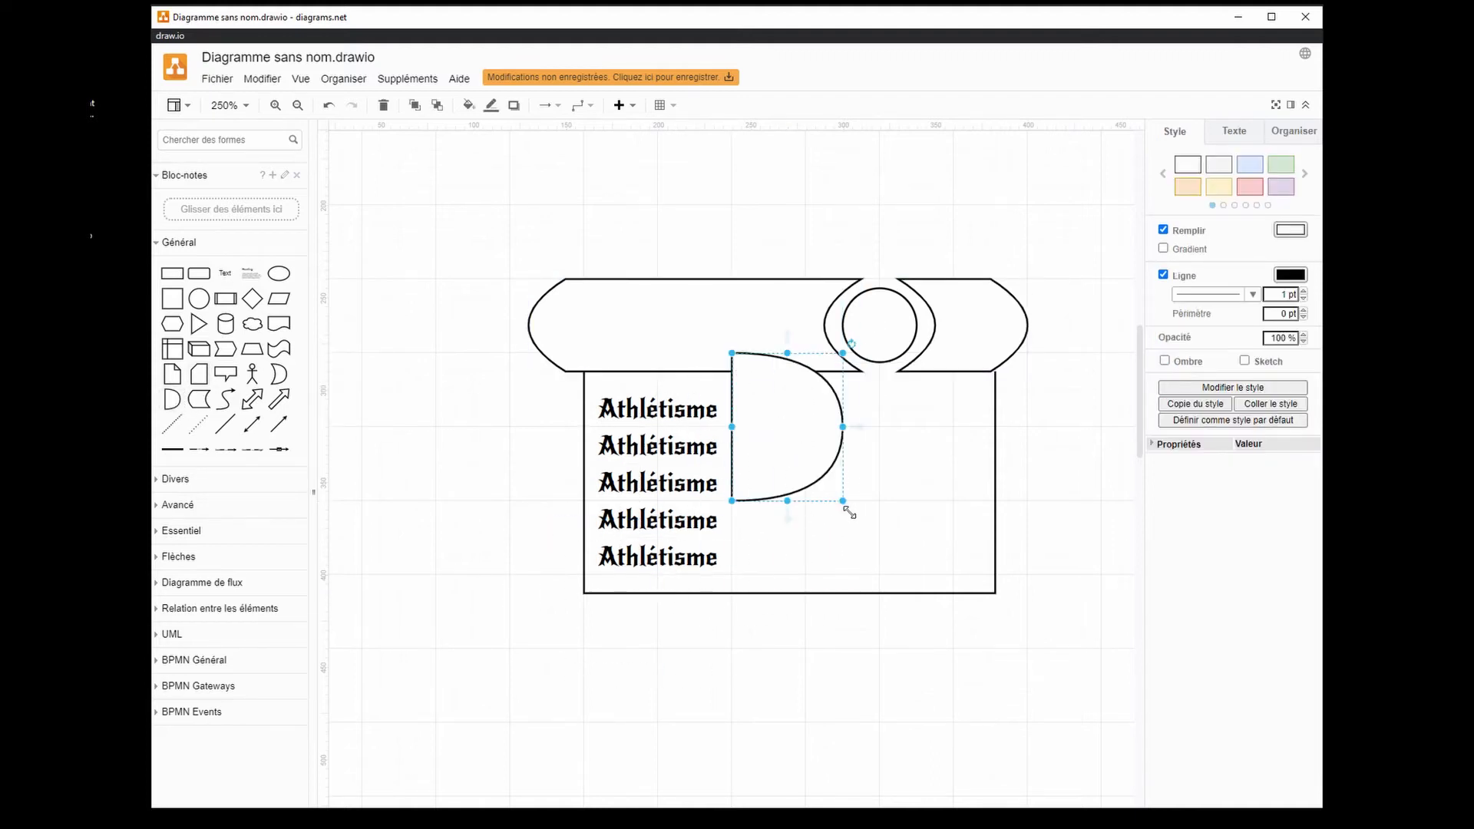
left_click_drag(849, 512, 750, 409)
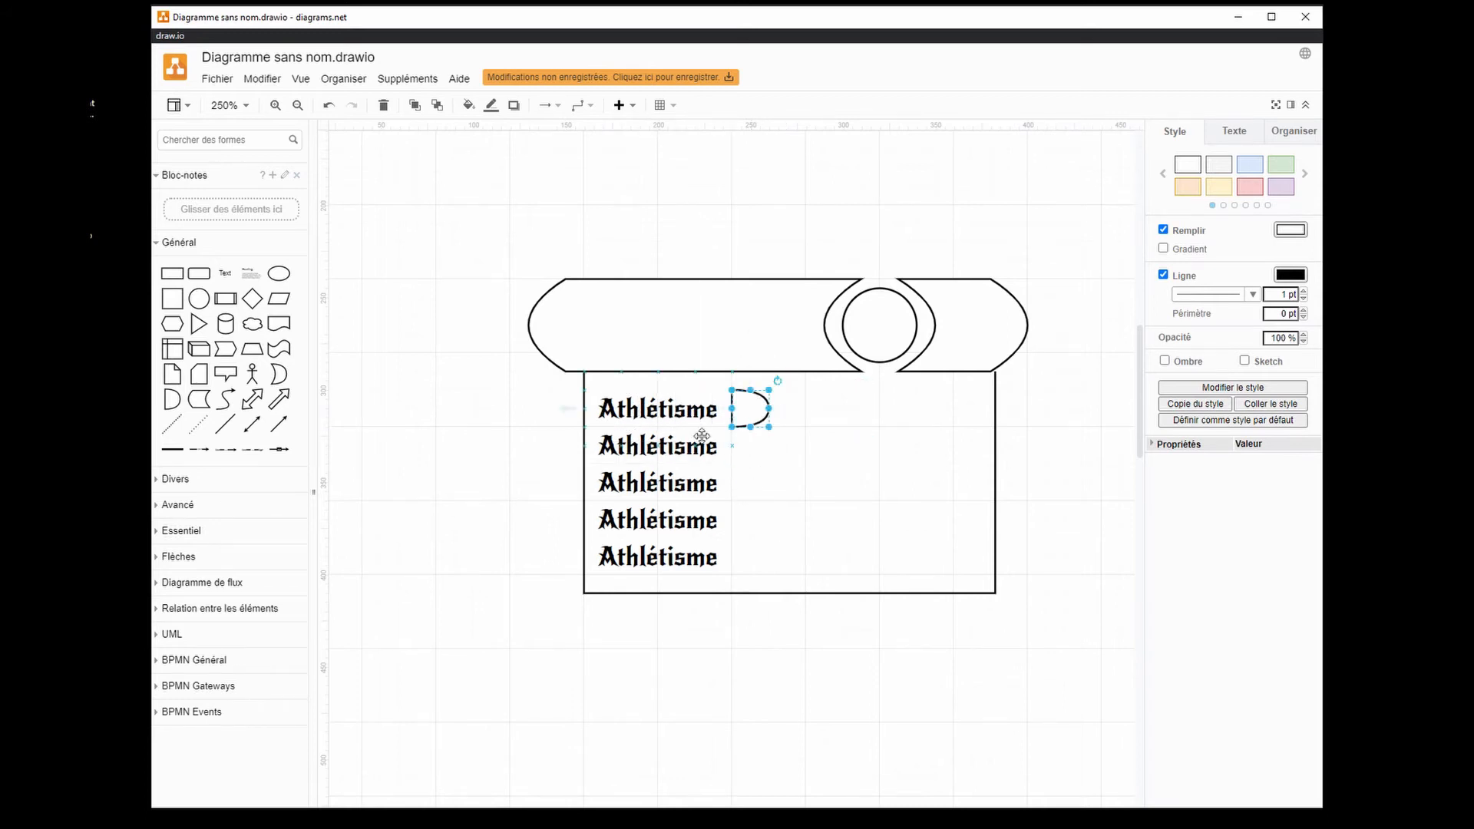
left_click(456, 432)
left_click(677, 423)
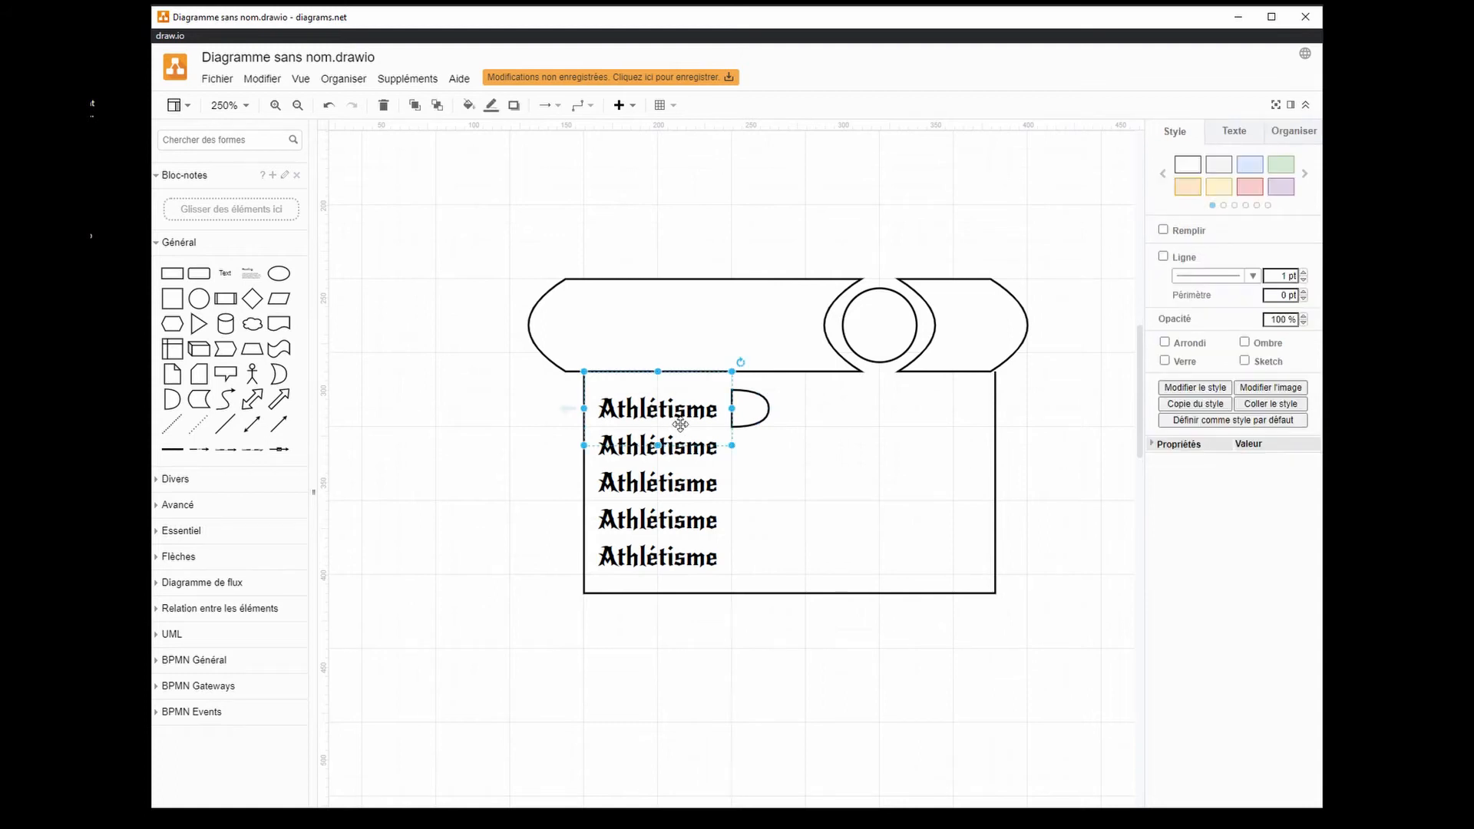
left_click(758, 416, "ctrl")
left_click(398, 501)
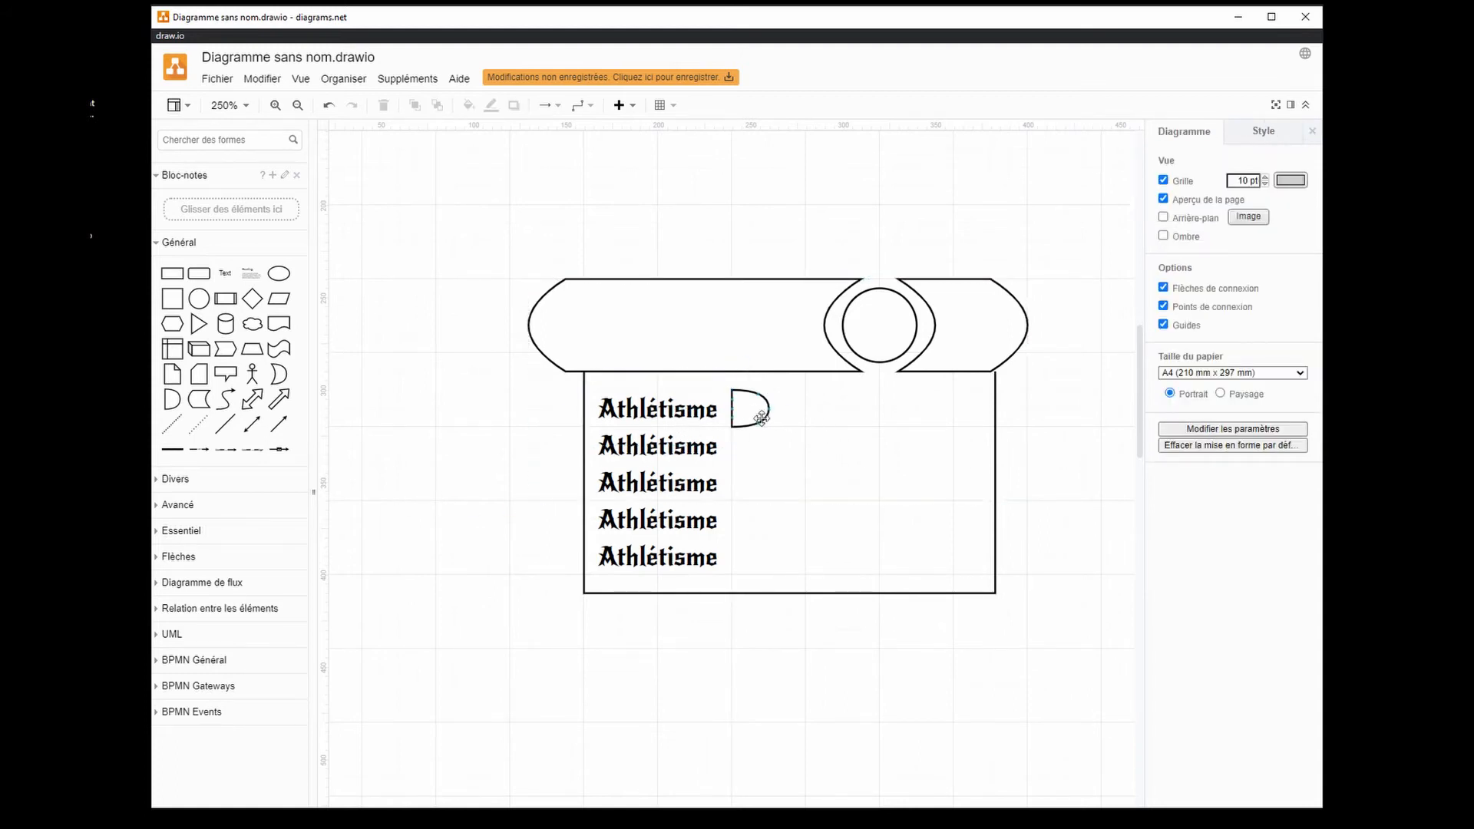
left_click_drag(761, 417, 799, 658)
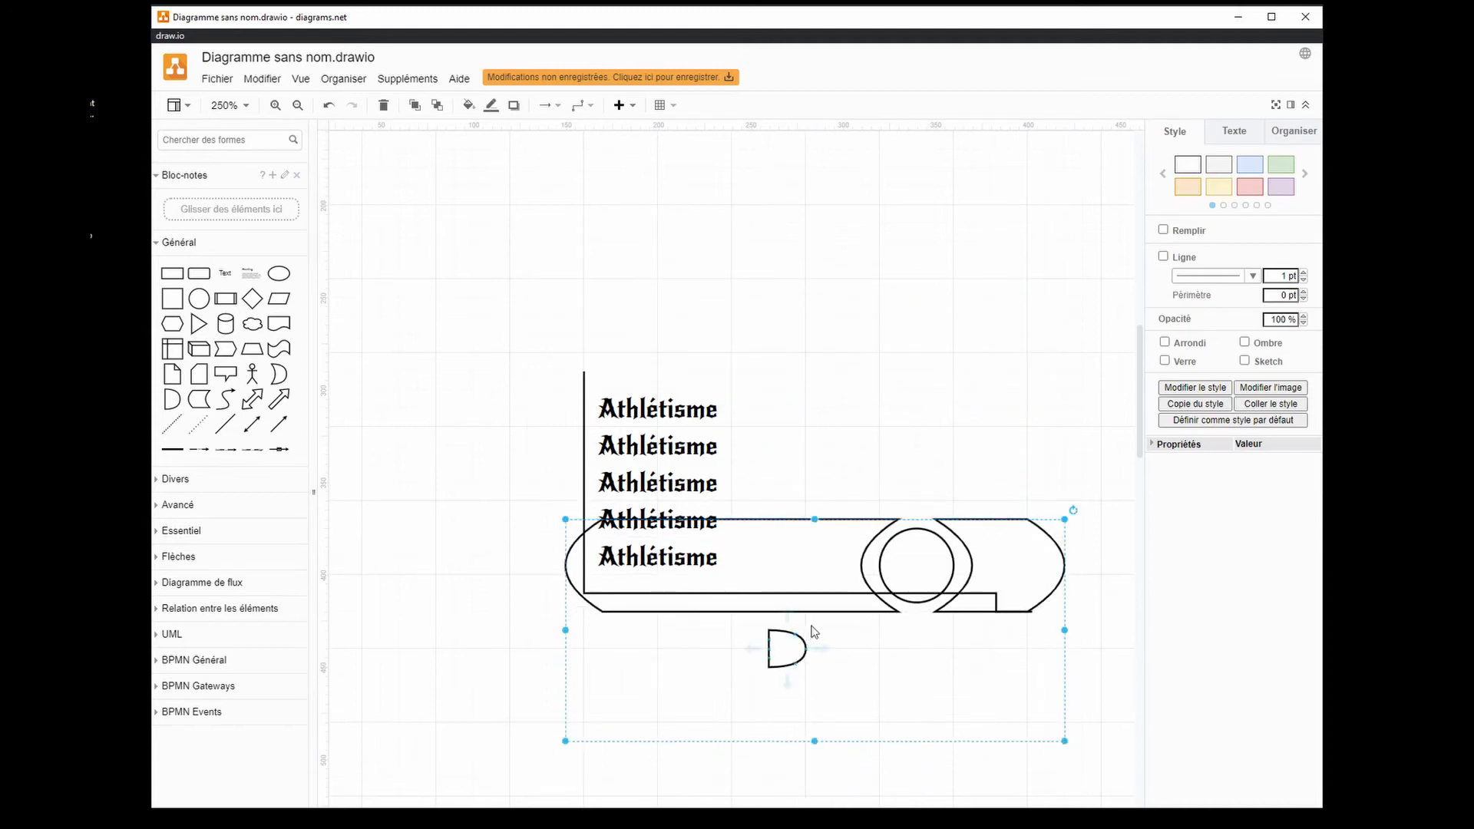
key("ctrl+z")
- Move the small D shape and the first "Athlétisme" label out to the empty area below the frame
left_click(757, 413)
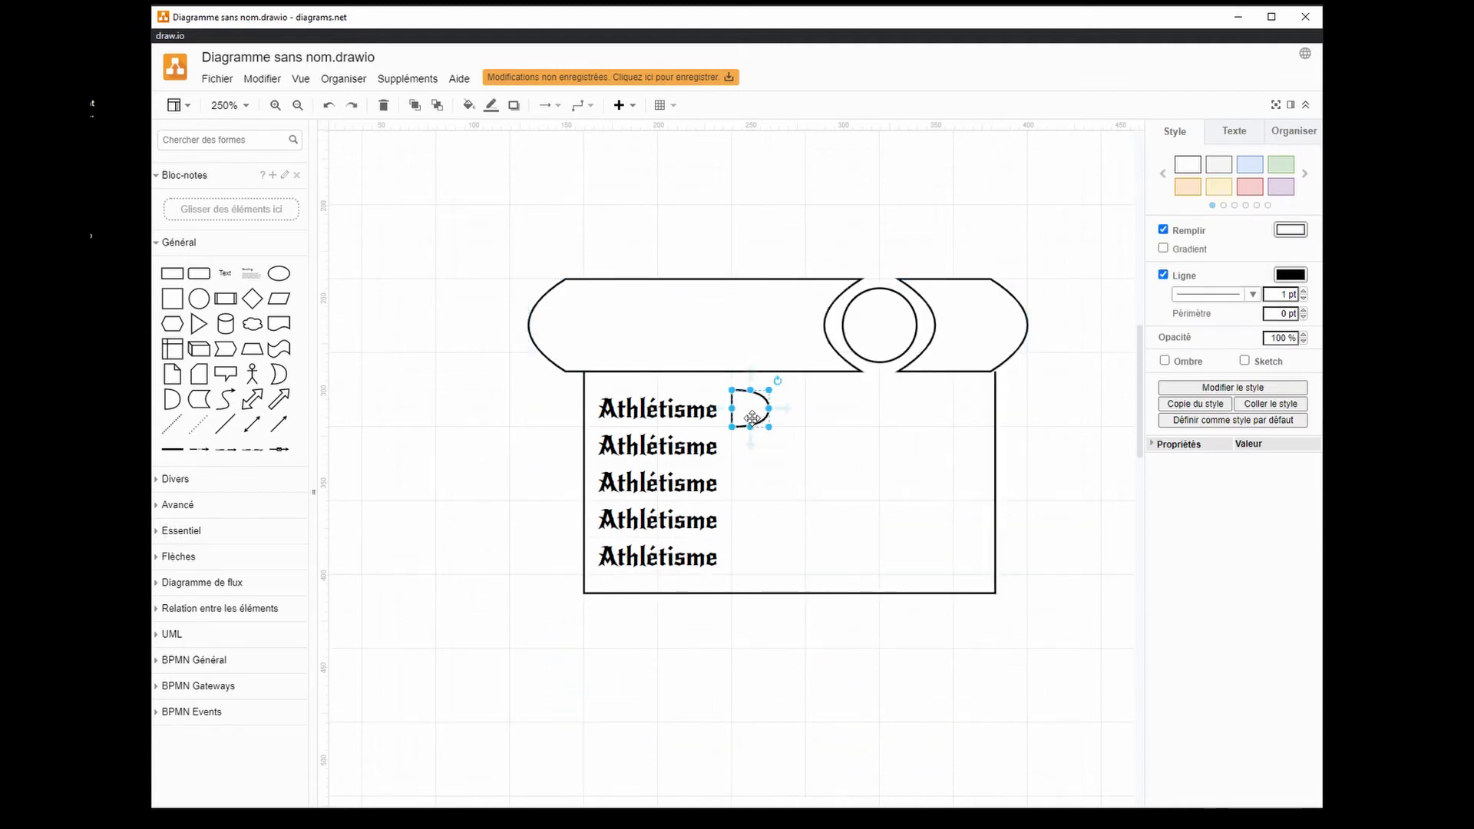
left_click_drag(752, 419, 781, 653)
left_click(667, 414)
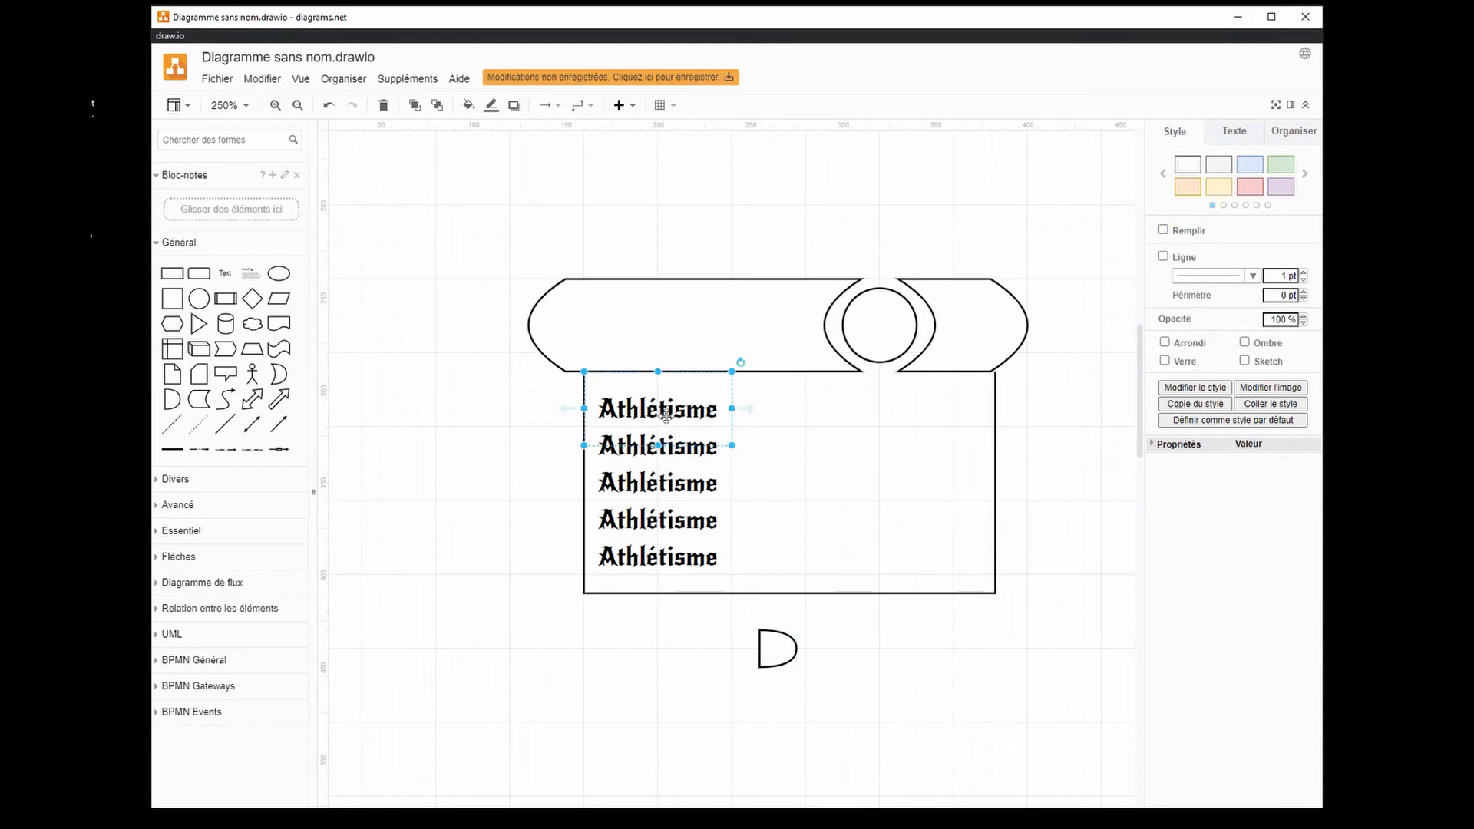
left_click_drag(666, 419, 599, 707)
left_click(815, 701)
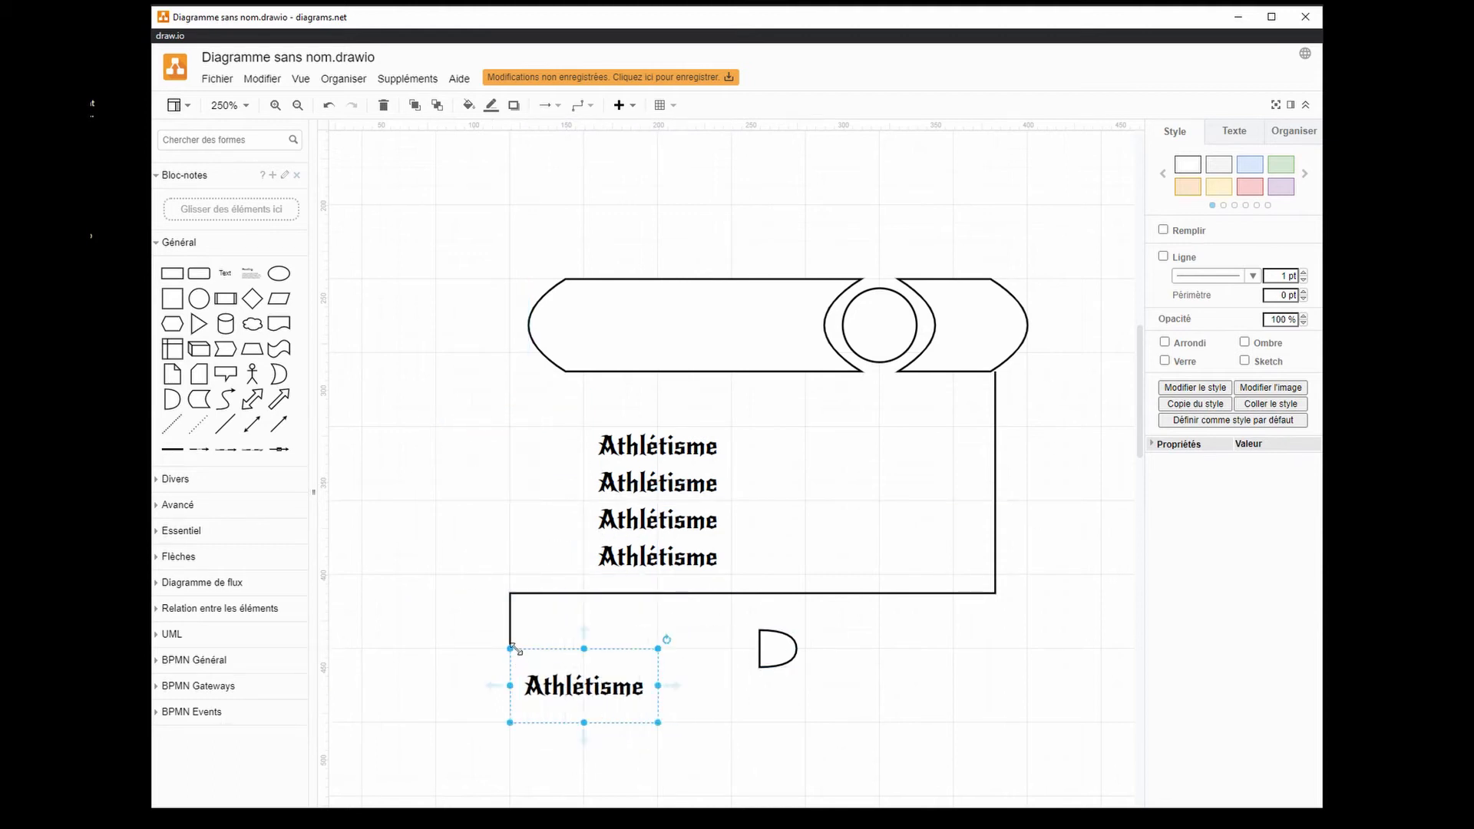
- Reattach the frame's left connector to the banner's bottom edge and align its vertical segment with the banner's lower-left corner
left_click(528, 600)
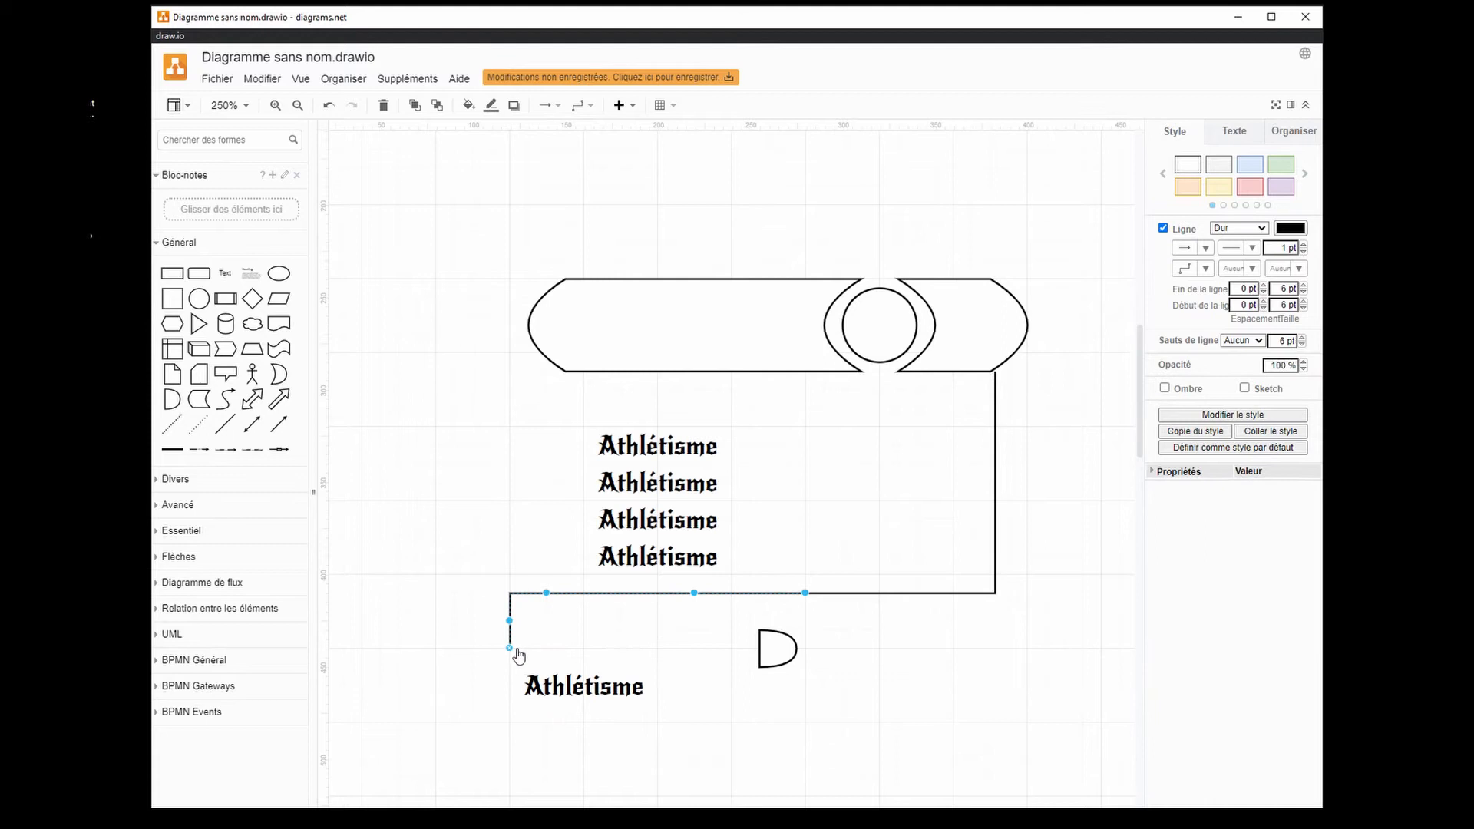
left_click_drag(511, 651, 611, 372)
left_click_drag(623, 484, 565, 492)
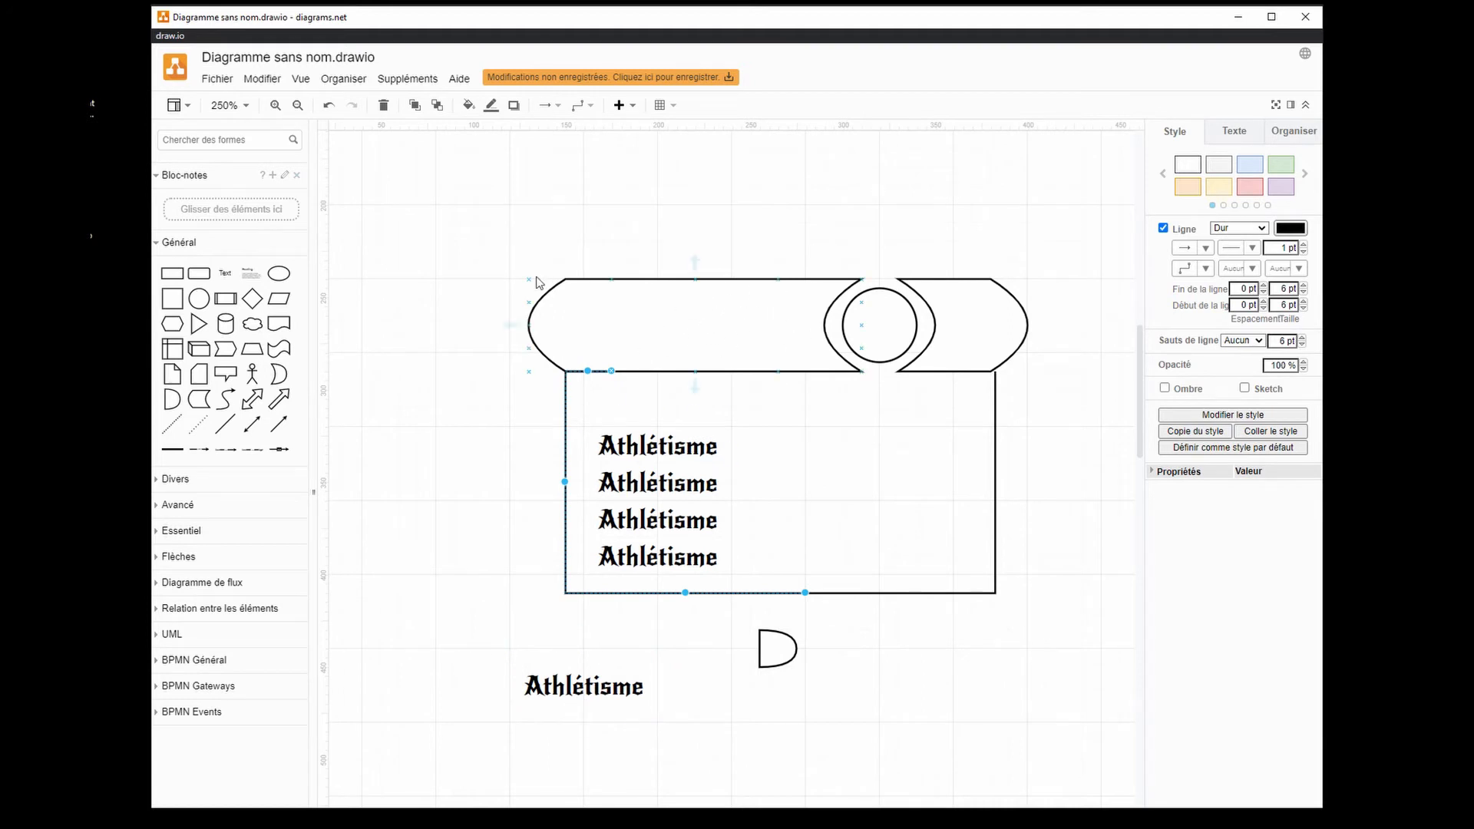
- Bring the detached label and the D shape close together below the frame and apply horizontal distribution to both
mouse_move(588, 702)
left_mouse_down()
mouse_move(534, 684)
mouse_move(642, 648)
mouse_move(607, 720)
left_mouse_up()
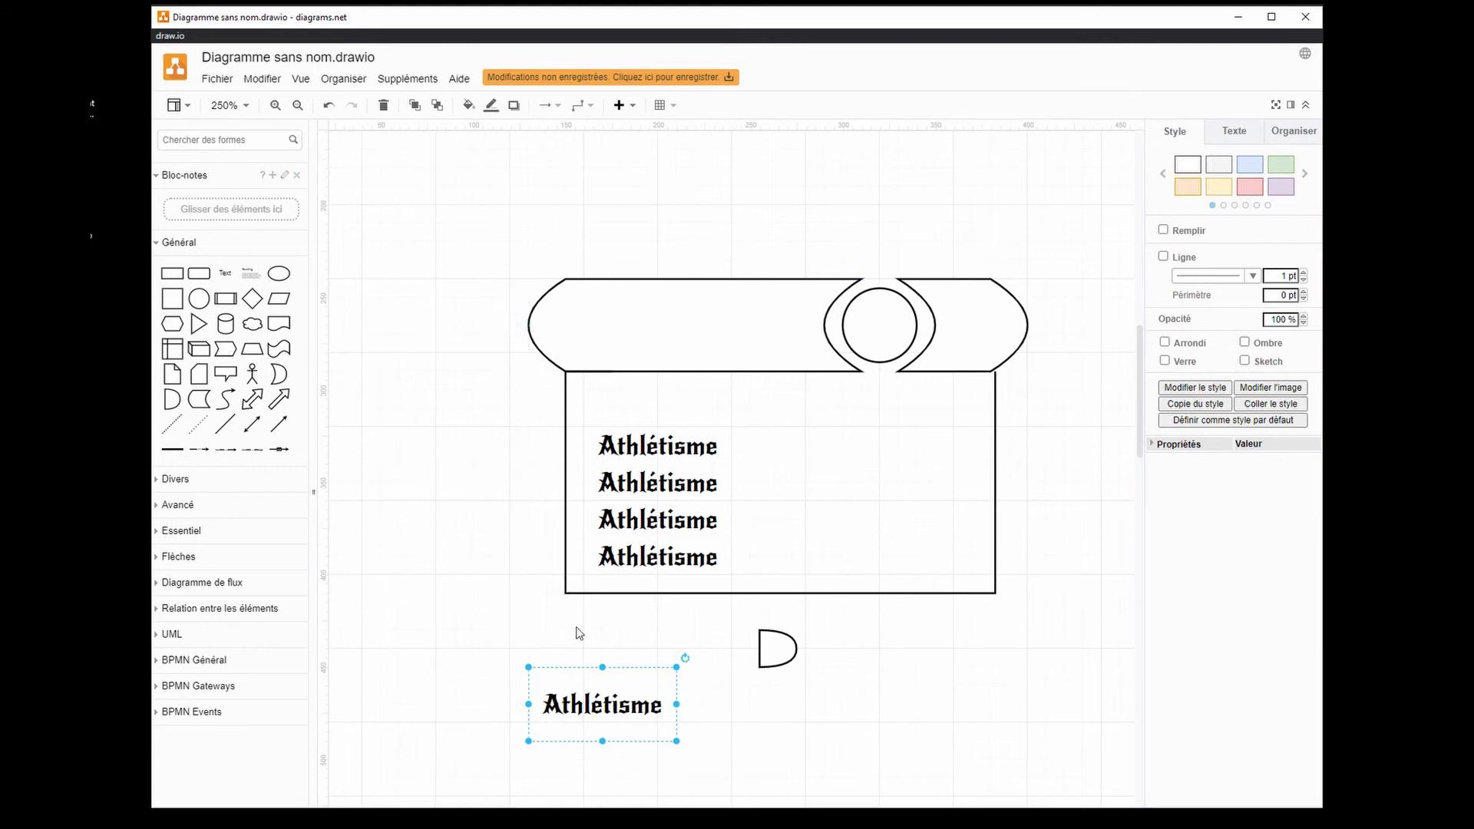
left_click_drag(781, 658, 705, 676)
left_click_drag(470, 610, 840, 780)
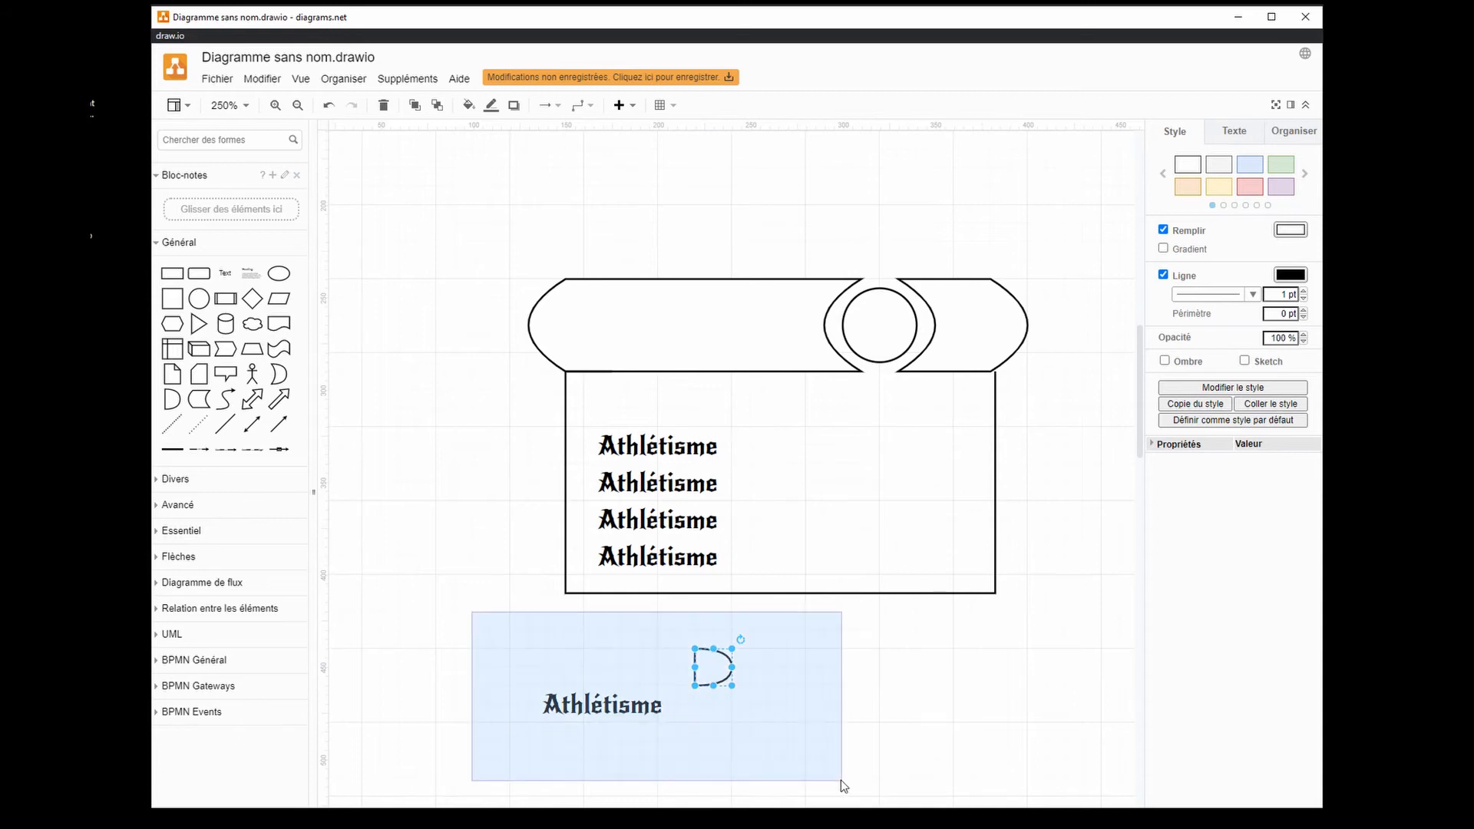
left_click(1295, 135)
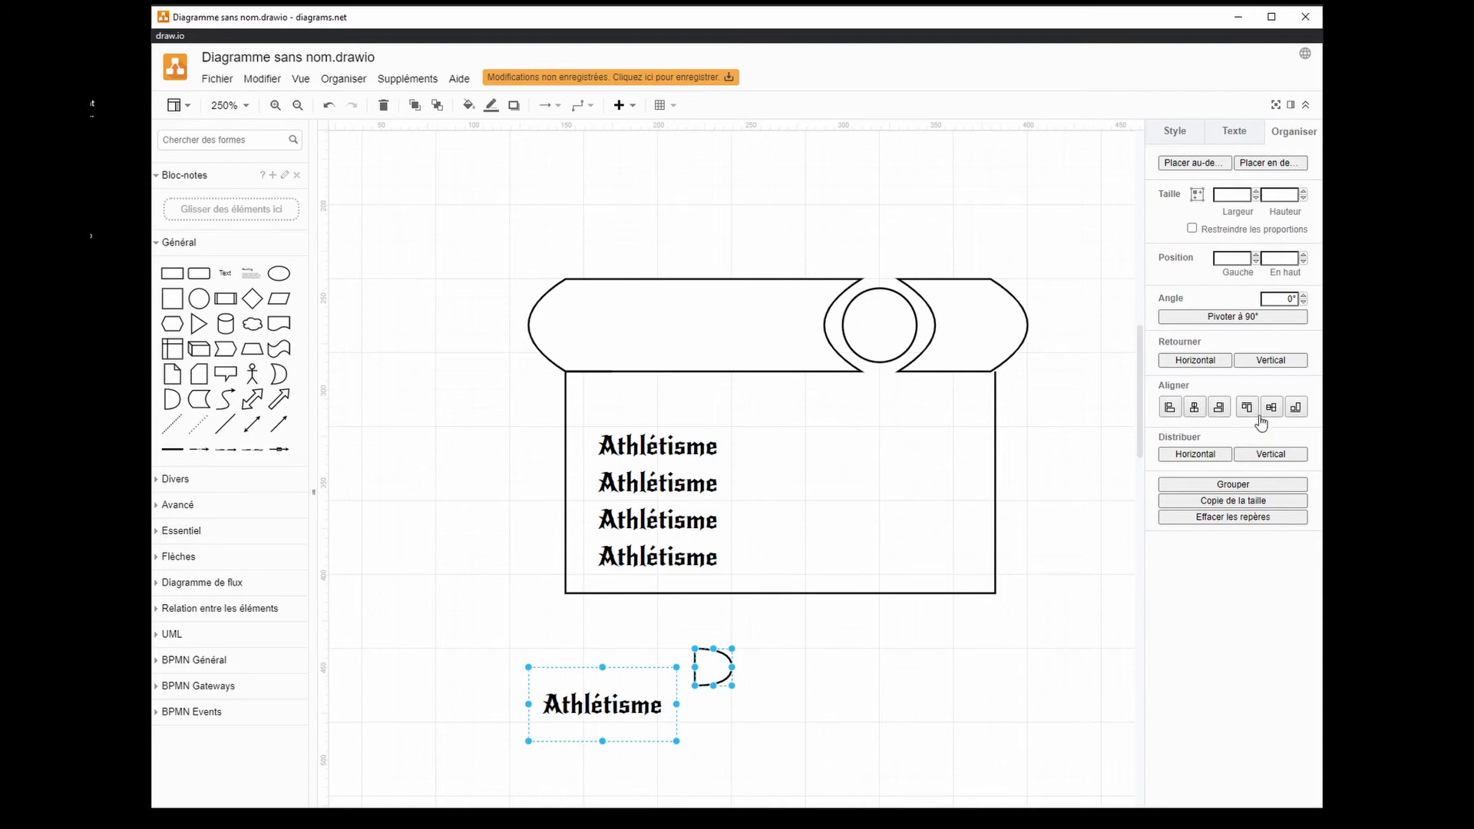
left_click(1202, 455)
- Move the two uppermost remaining "Athlétisme" labels out of the frame and space them apart in the area below
left_click_drag(675, 462, 676, 737)
left_click_drag(667, 483, 703, 762)
scroll(921, 730, "down", 5)
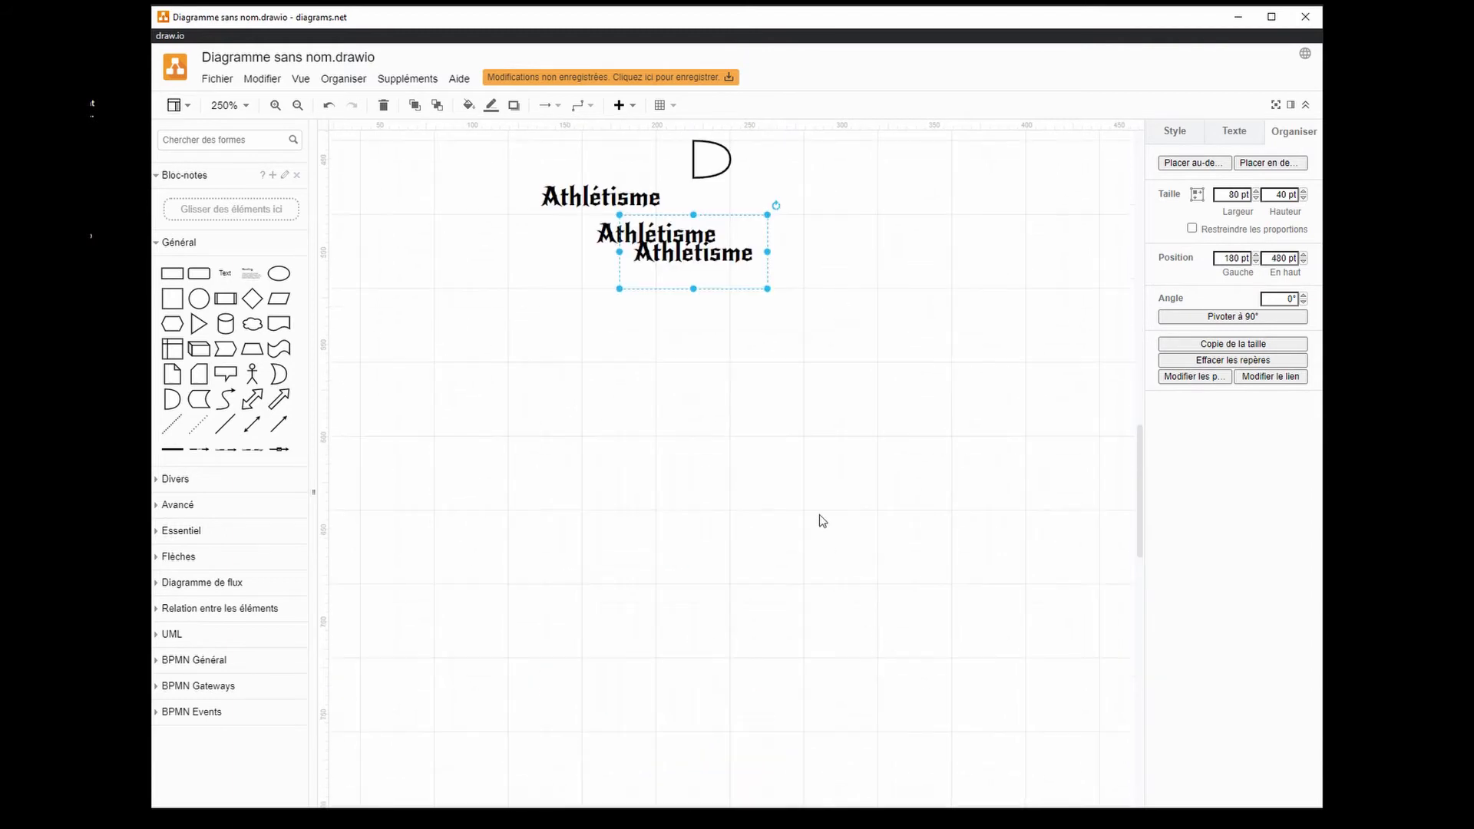
scroll(819, 517, "up", 5)
scroll(874, 712, "down", 3)
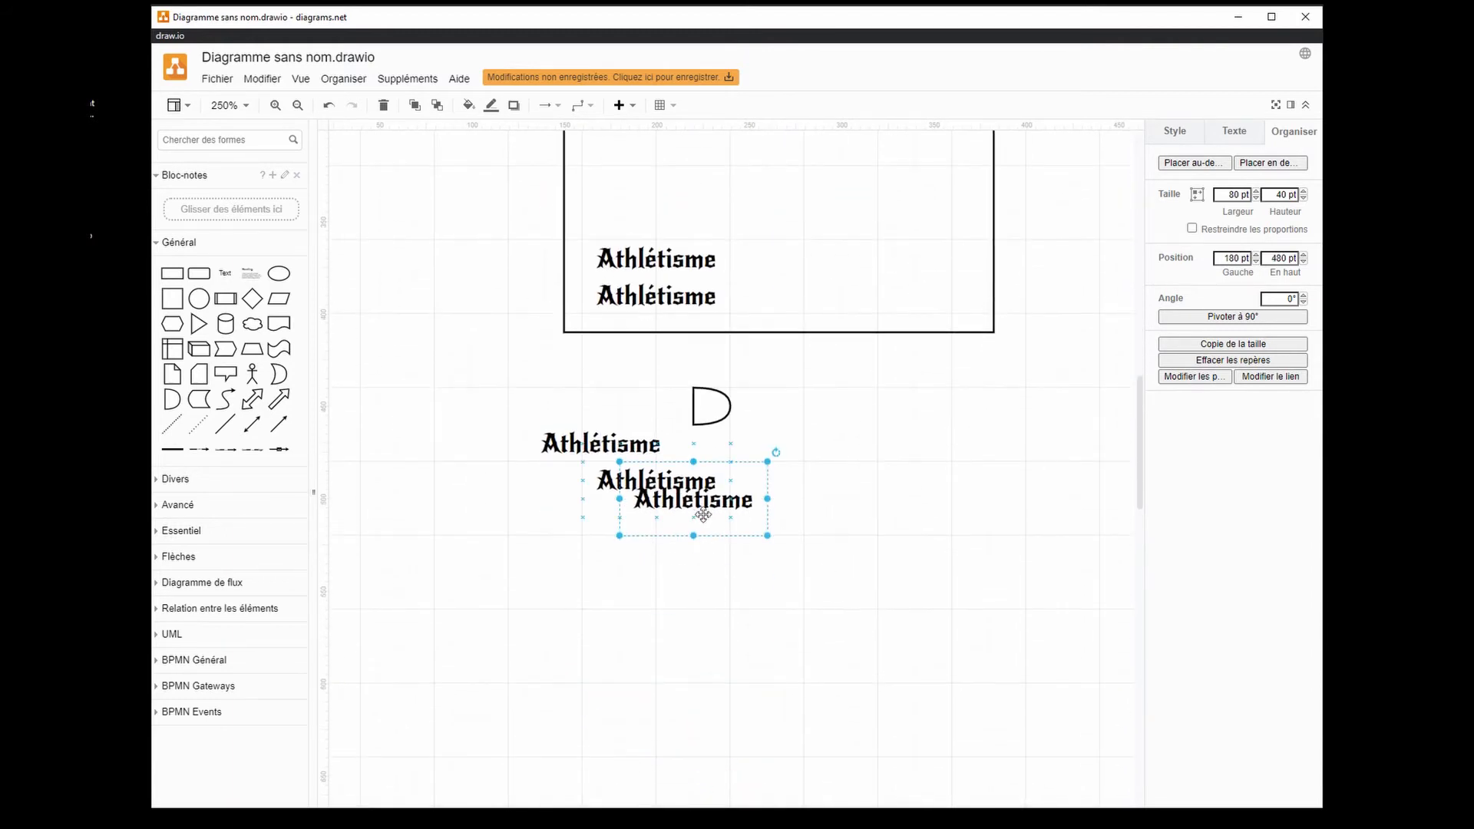
left_click_drag(695, 509, 732, 684)
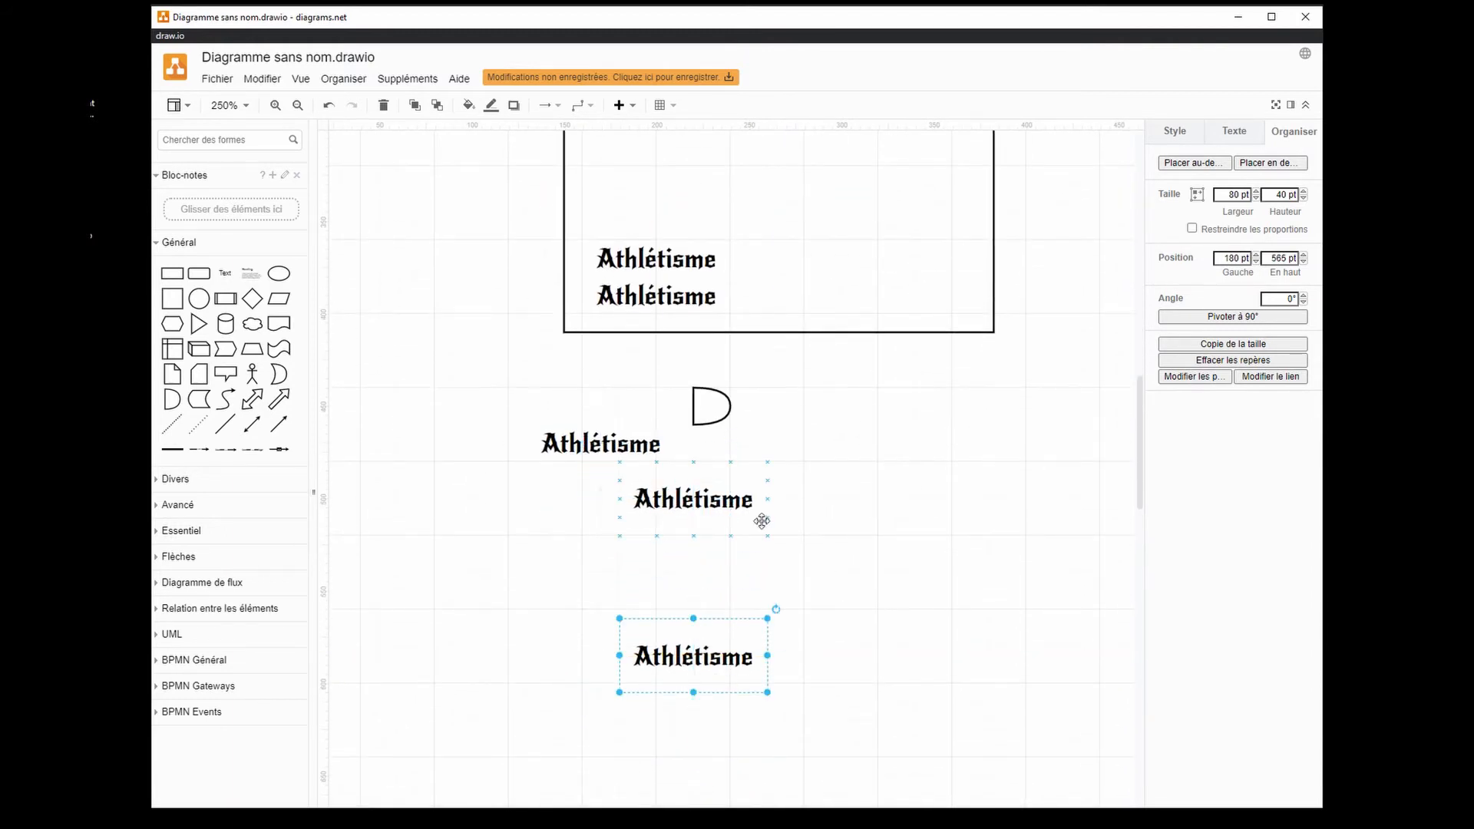
- Distribute the three "Athlétisme" labels below the frame evenly, both vertically and horizontally
left_click_drag(484, 434, 947, 806)
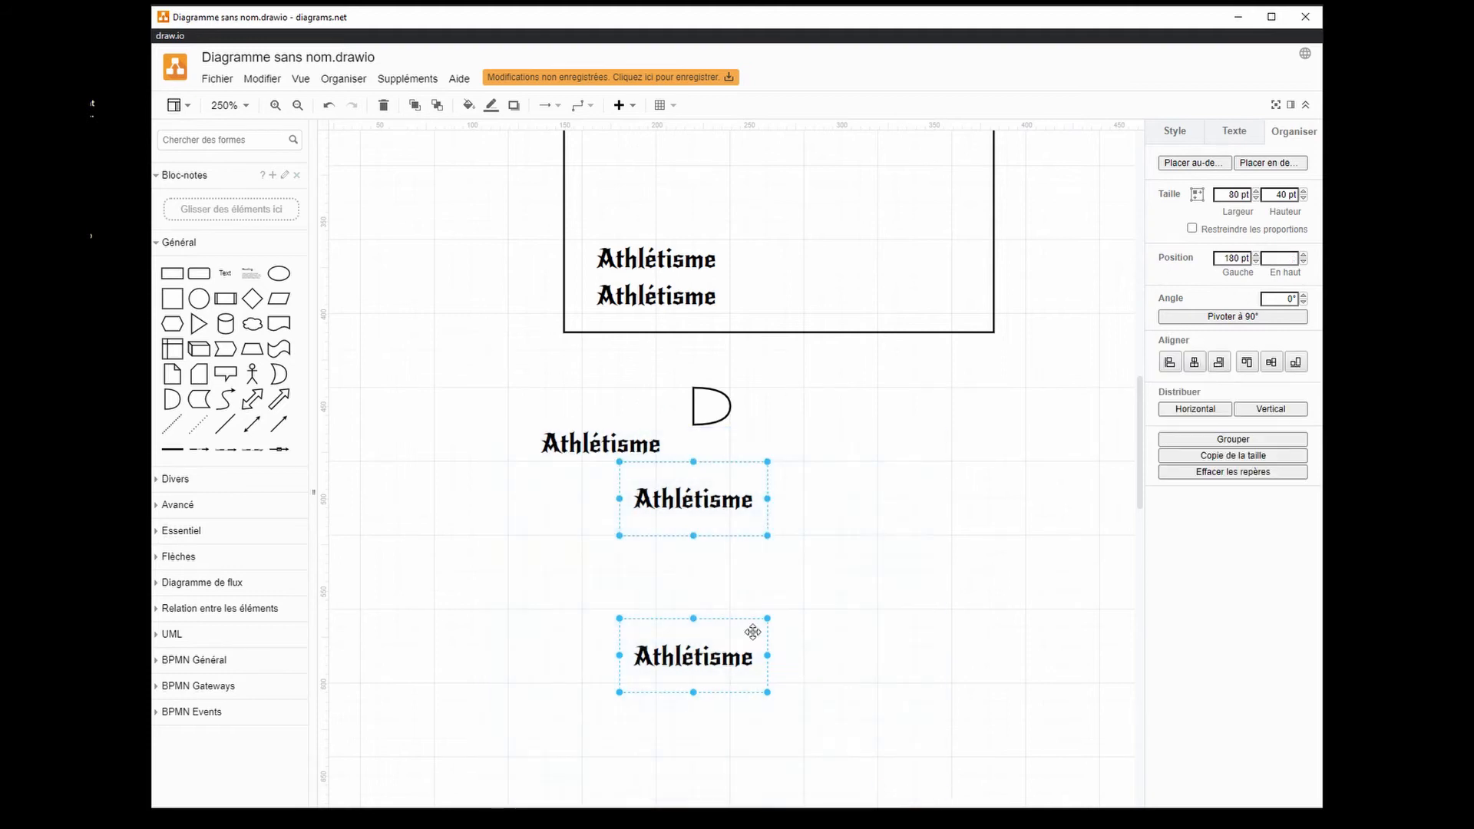
left_click(600, 458, "shift")
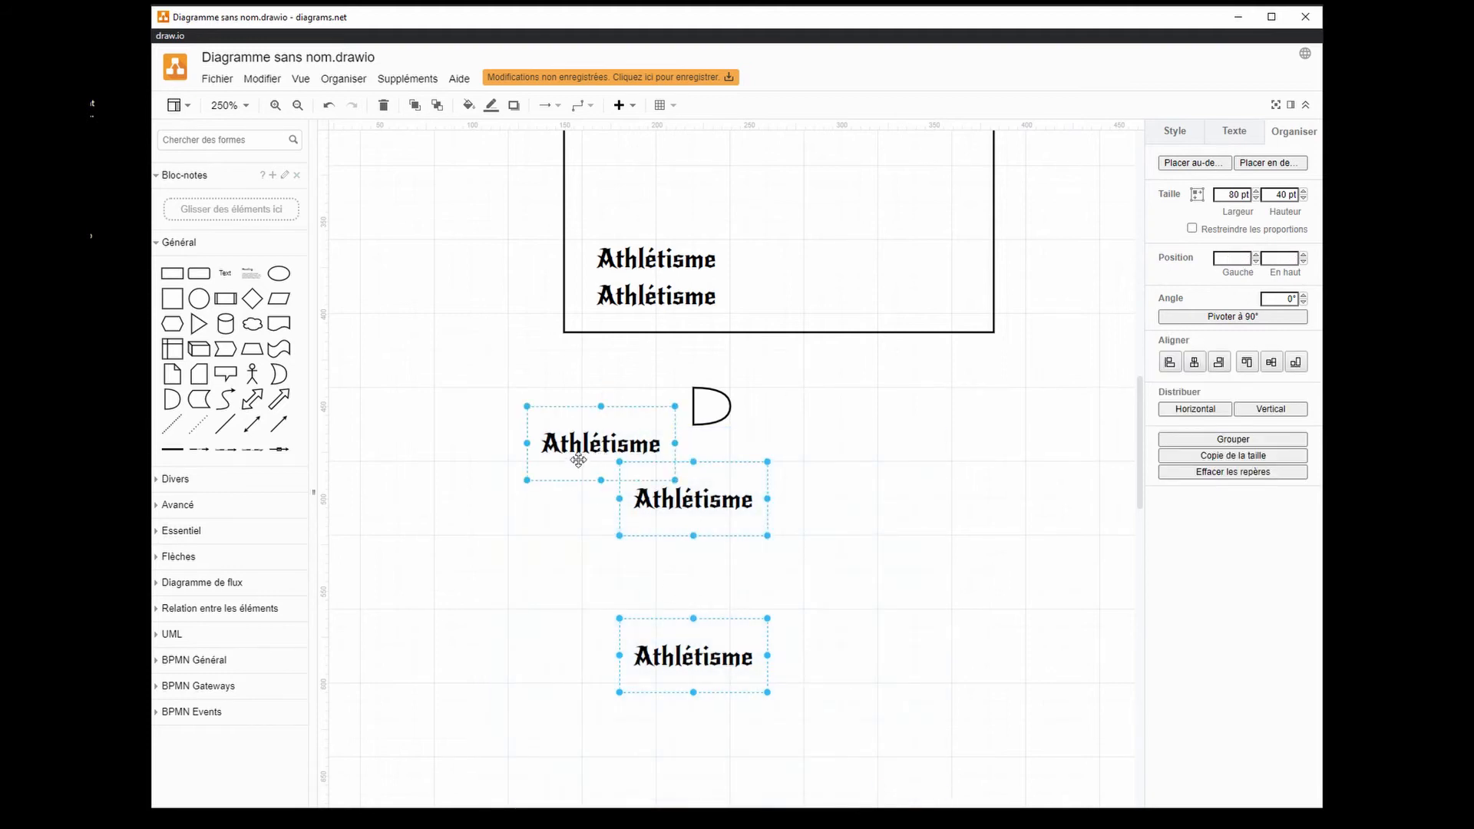
left_click(1269, 413)
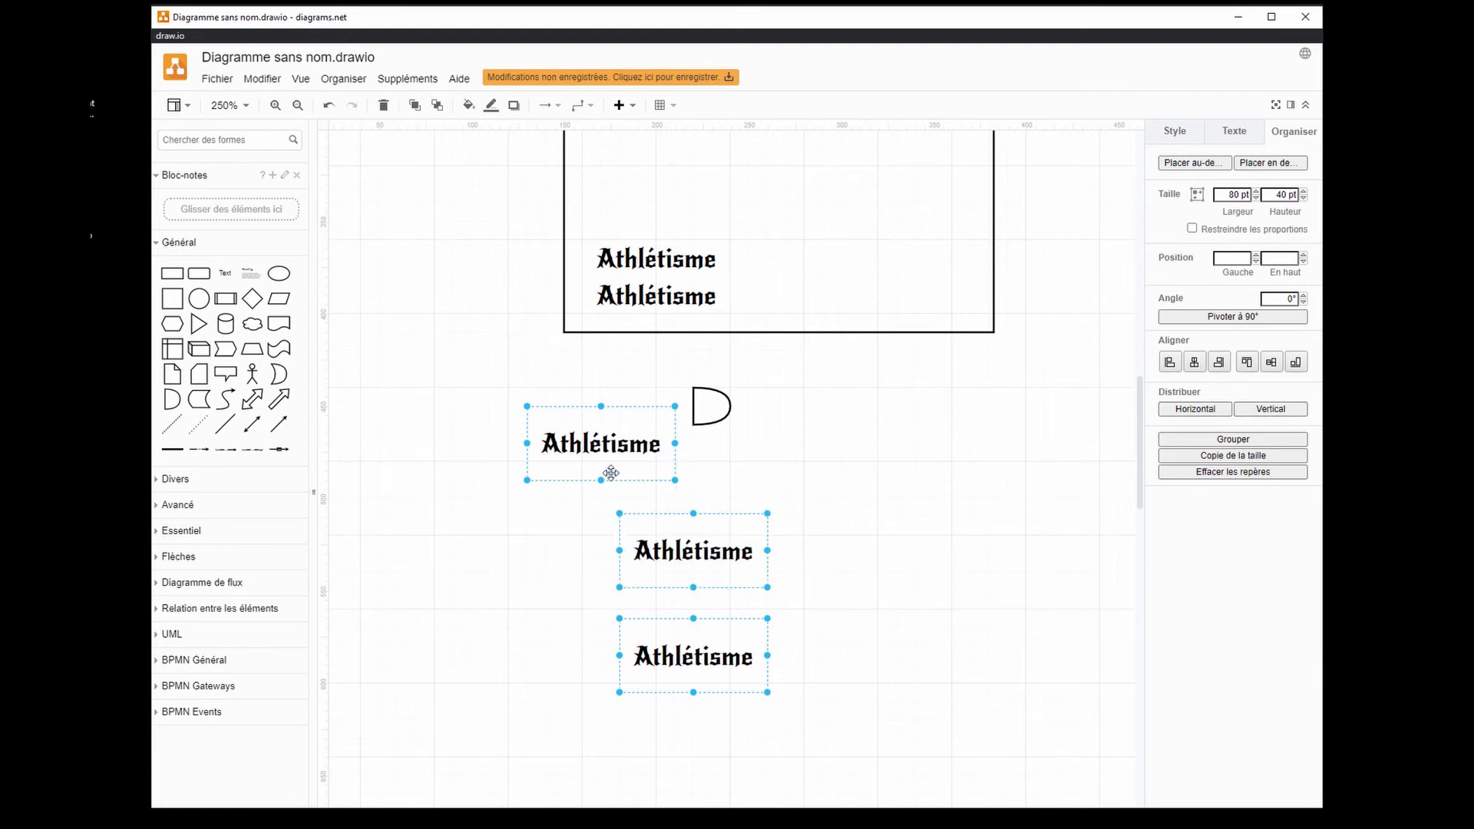
left_click(1199, 409)
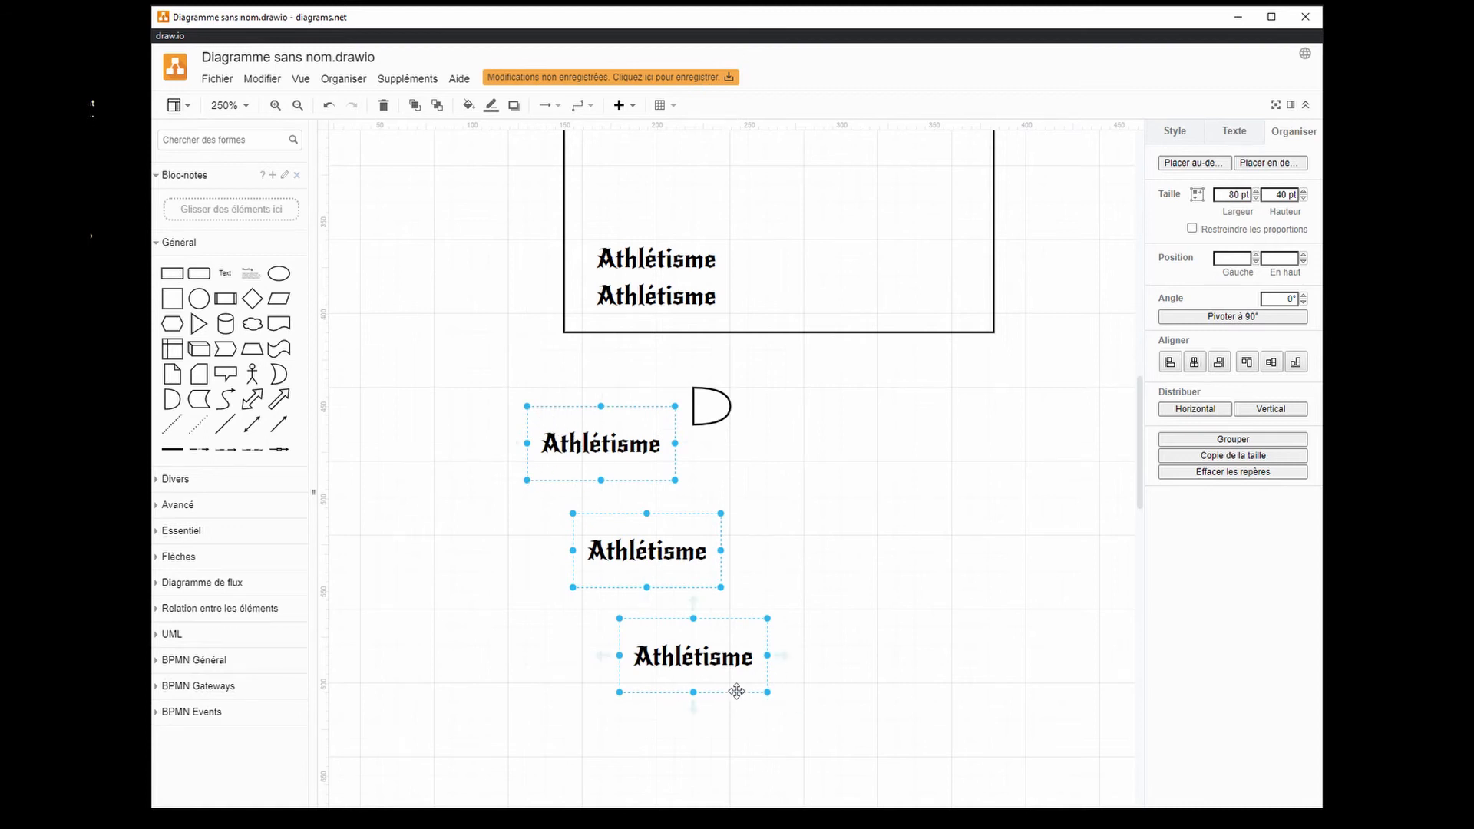
left_click(504, 568)
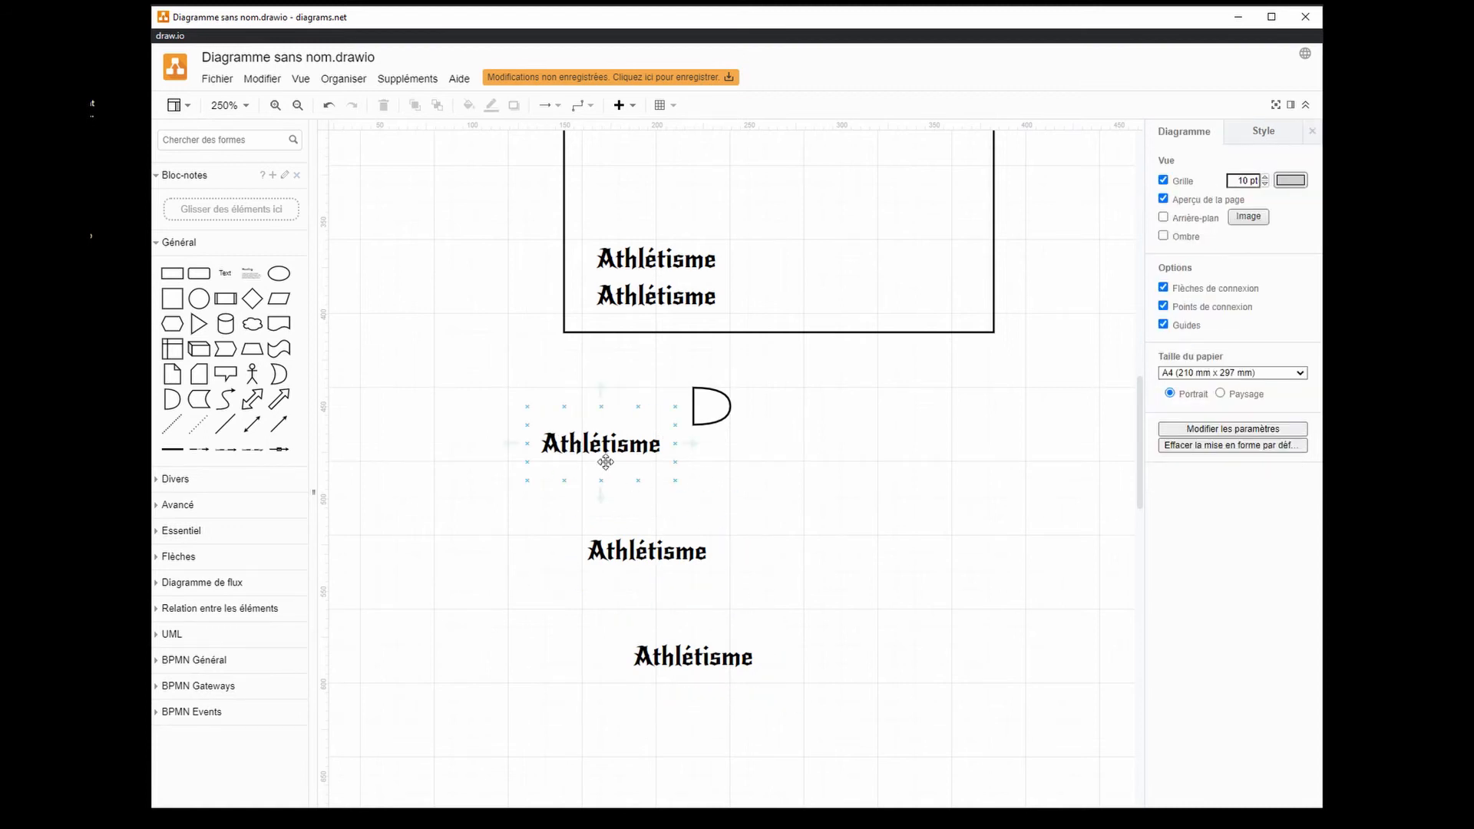
- Align the D shape with the uppermost label below the frame on their horizontal centre line
mouse_move(602, 460)
left_mouse_down()
mouse_move(599, 424)
mouse_move(602, 453)
left_mouse_up()
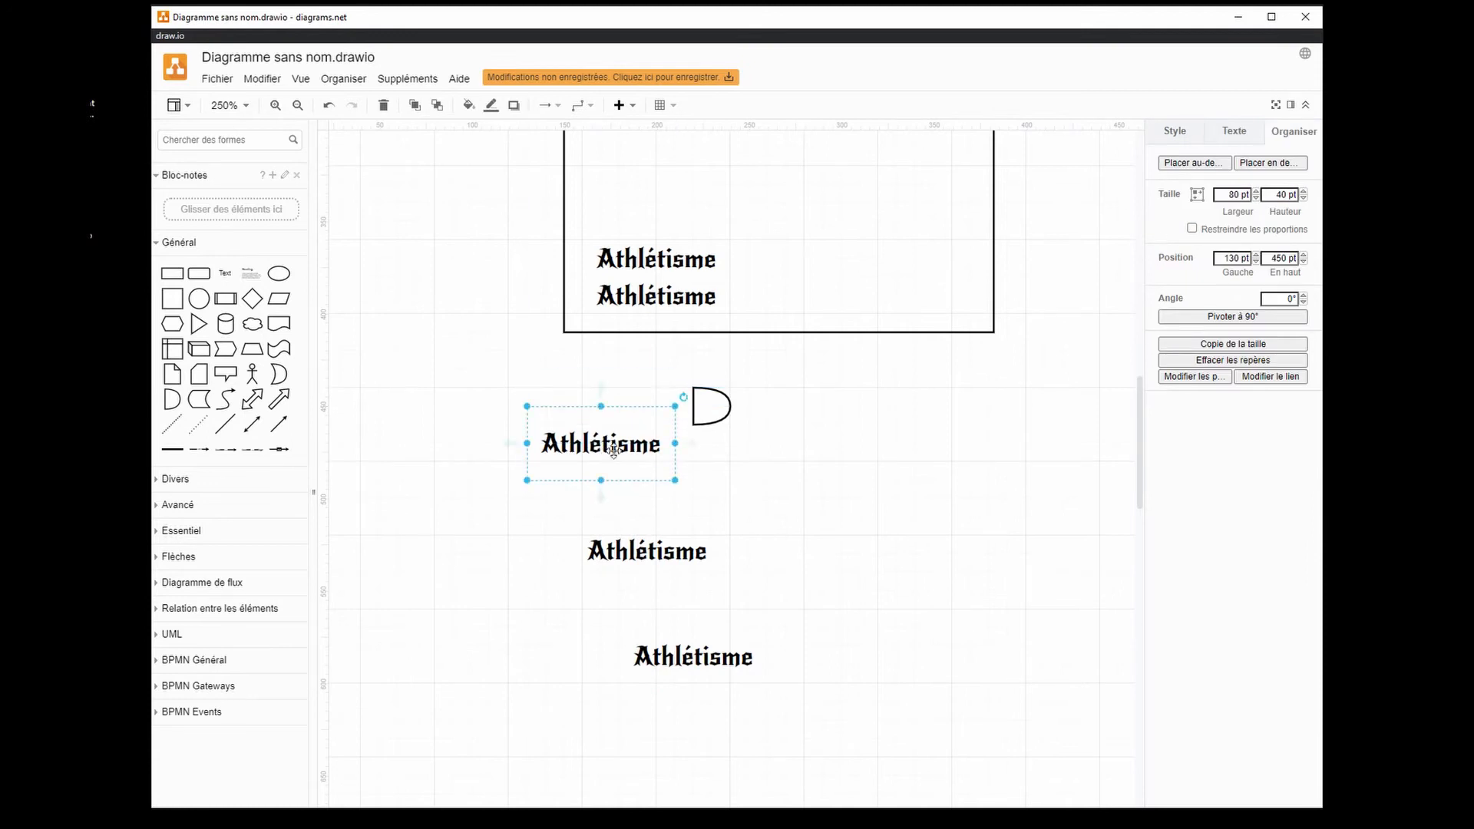
left_click(714, 414)
left_click_drag(692, 482, 676, 495)
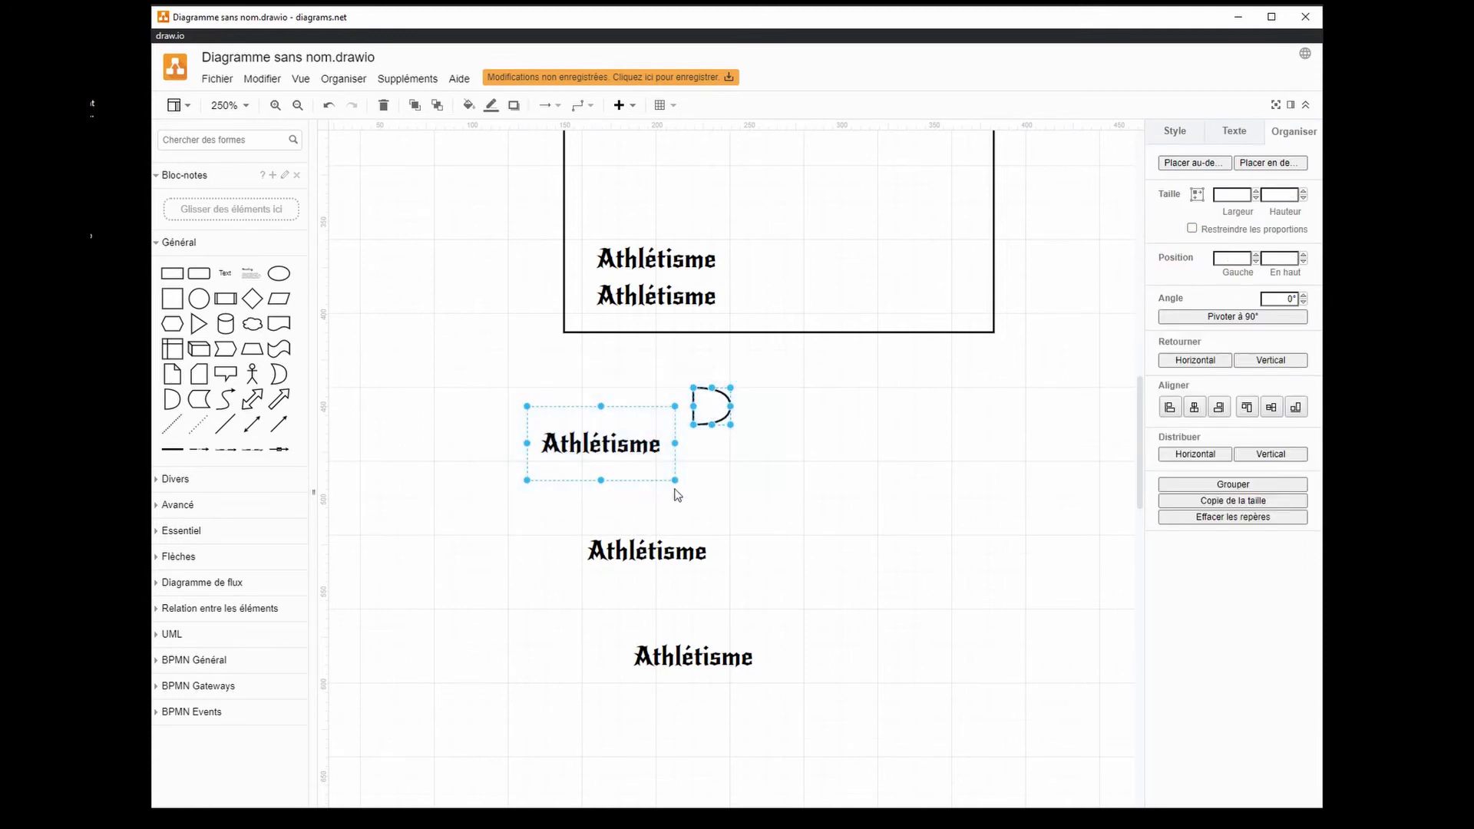
left_click(1271, 408)
- Reduce the height of the label beside the D shape to 20 pt and align its text to the bottom
left_click(625, 458)
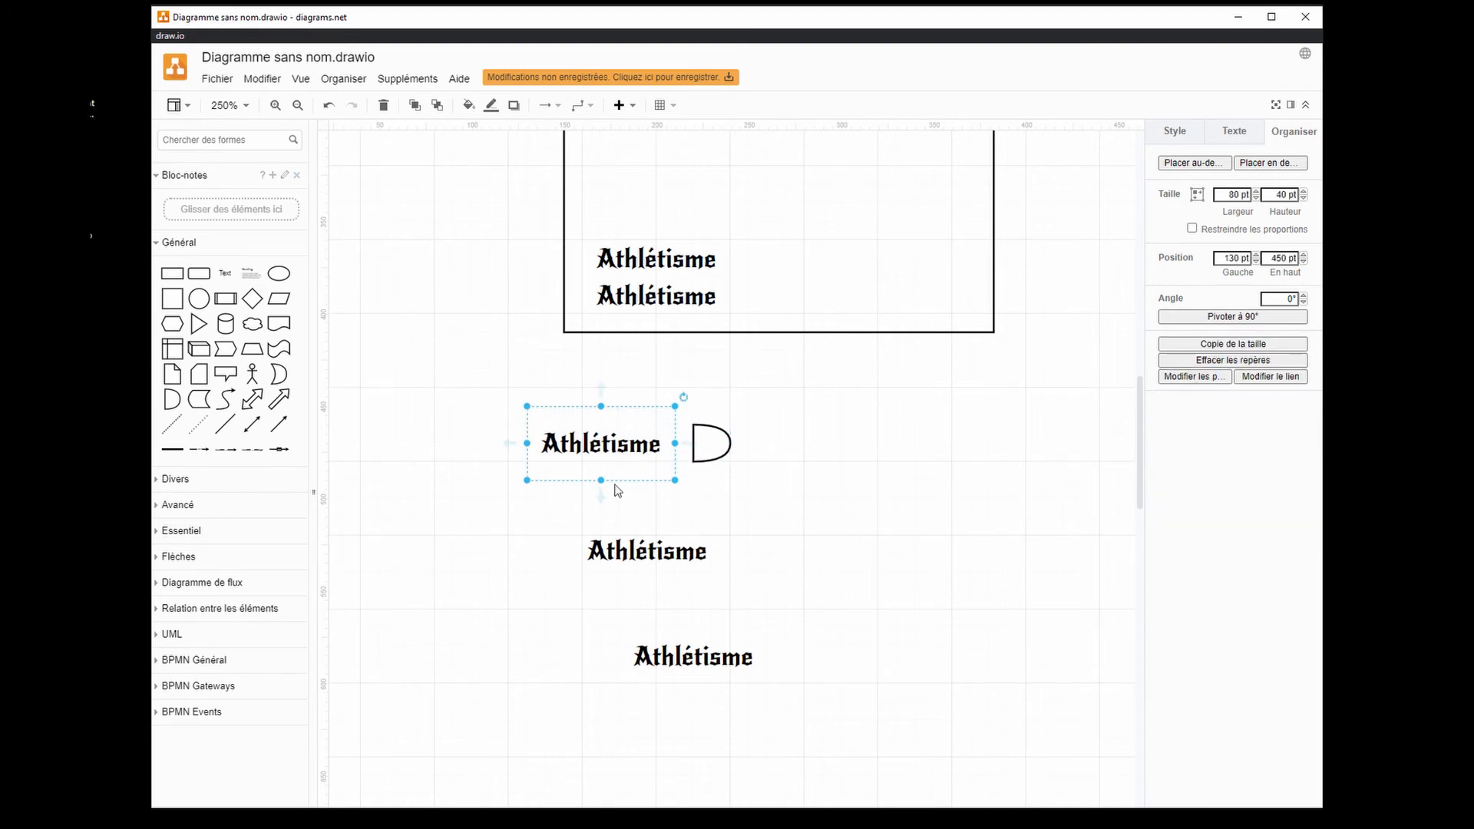
left_click_drag(603, 489, 626, 448)
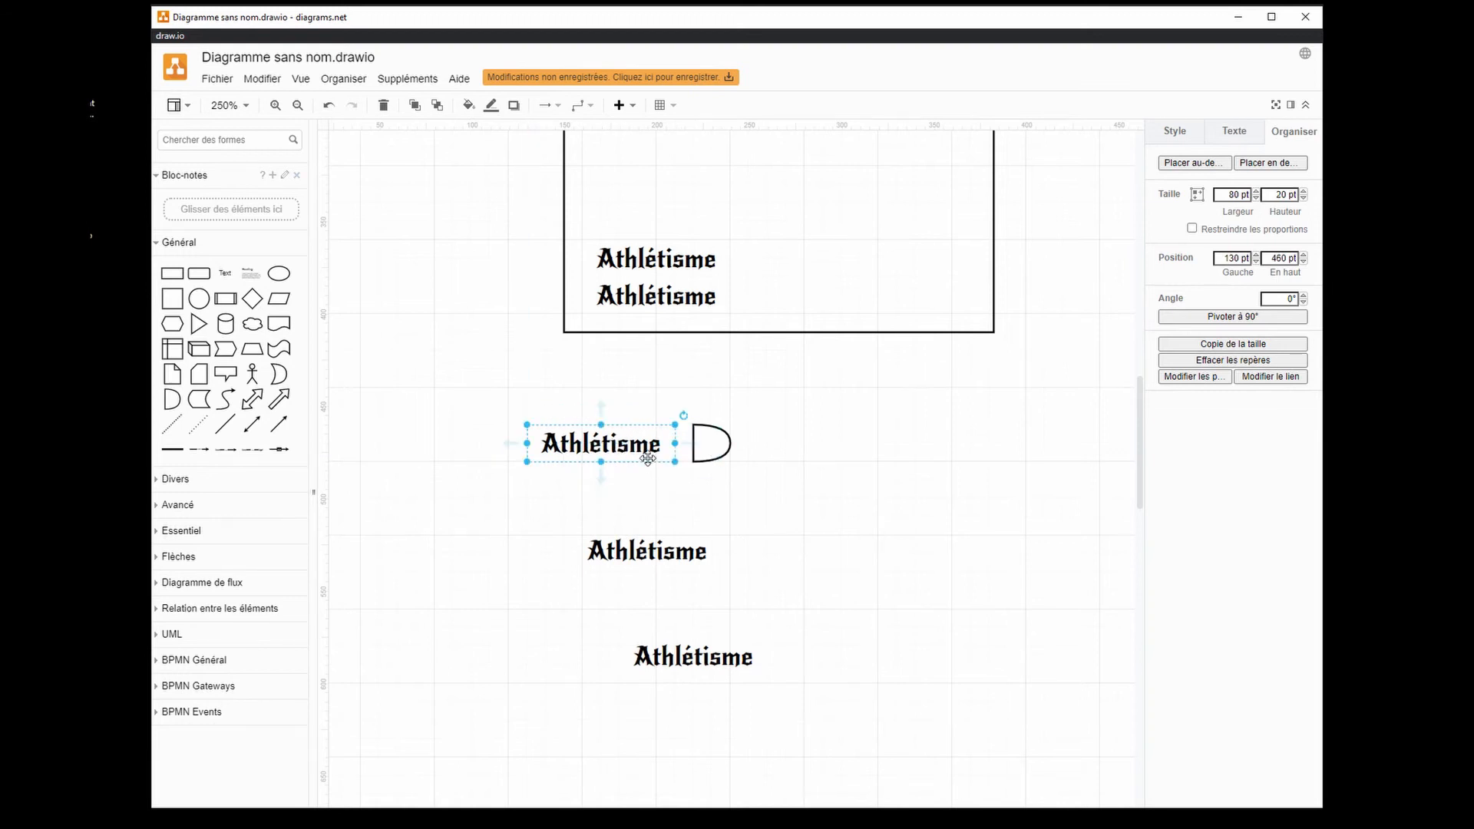
left_click(1236, 131)
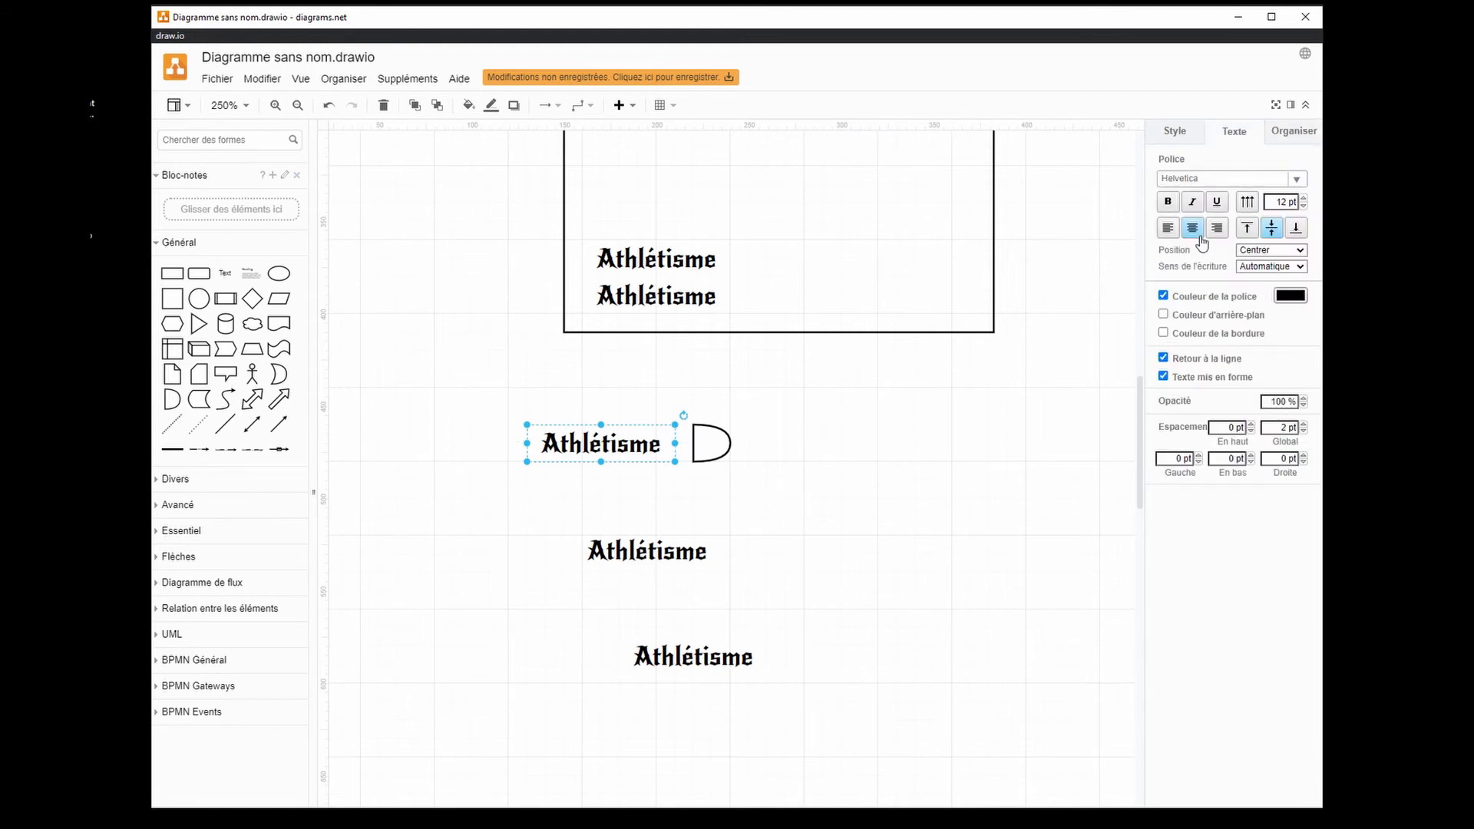
left_click(1247, 227)
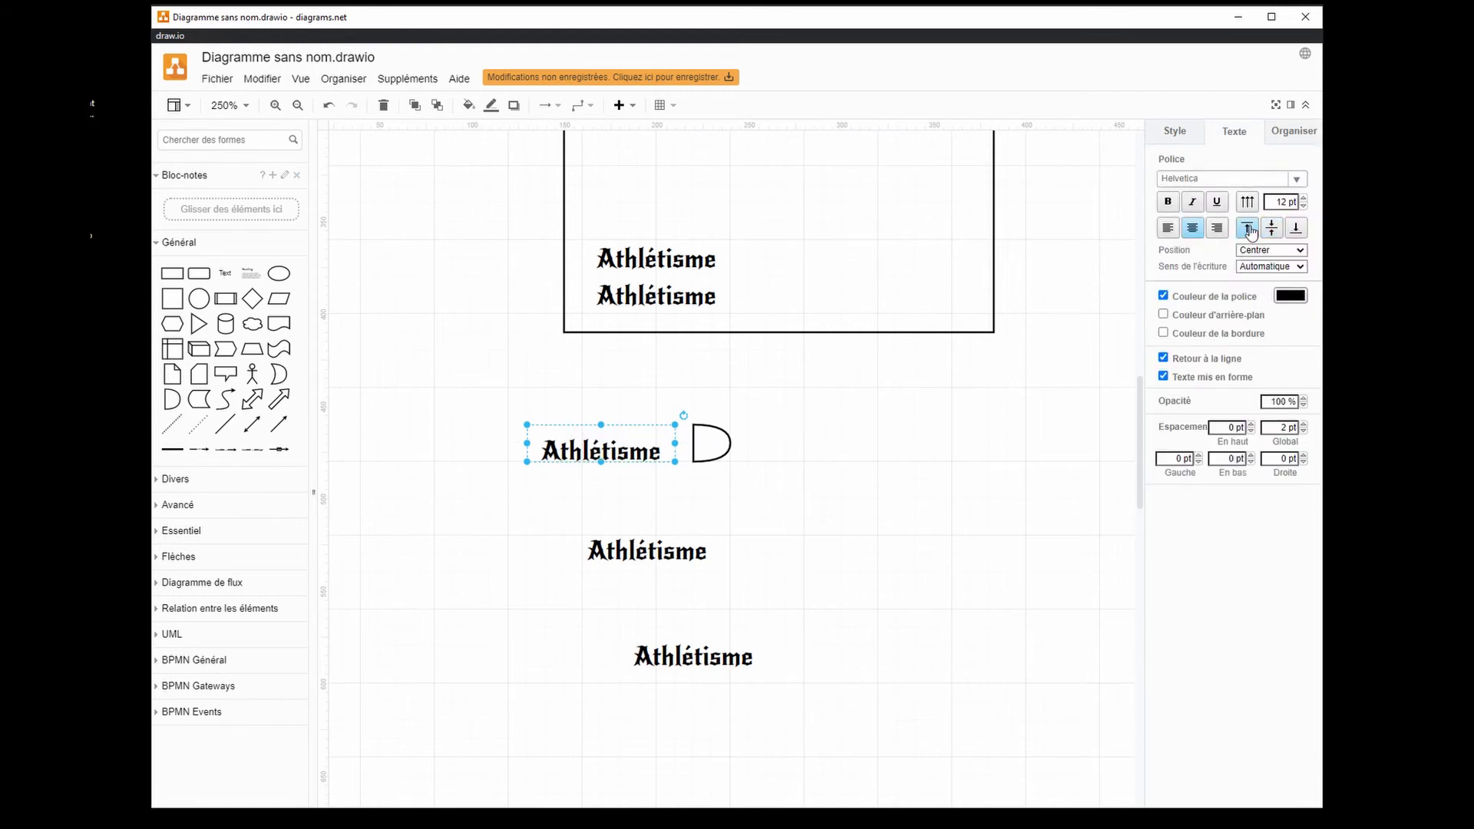
left_click(1296, 229)
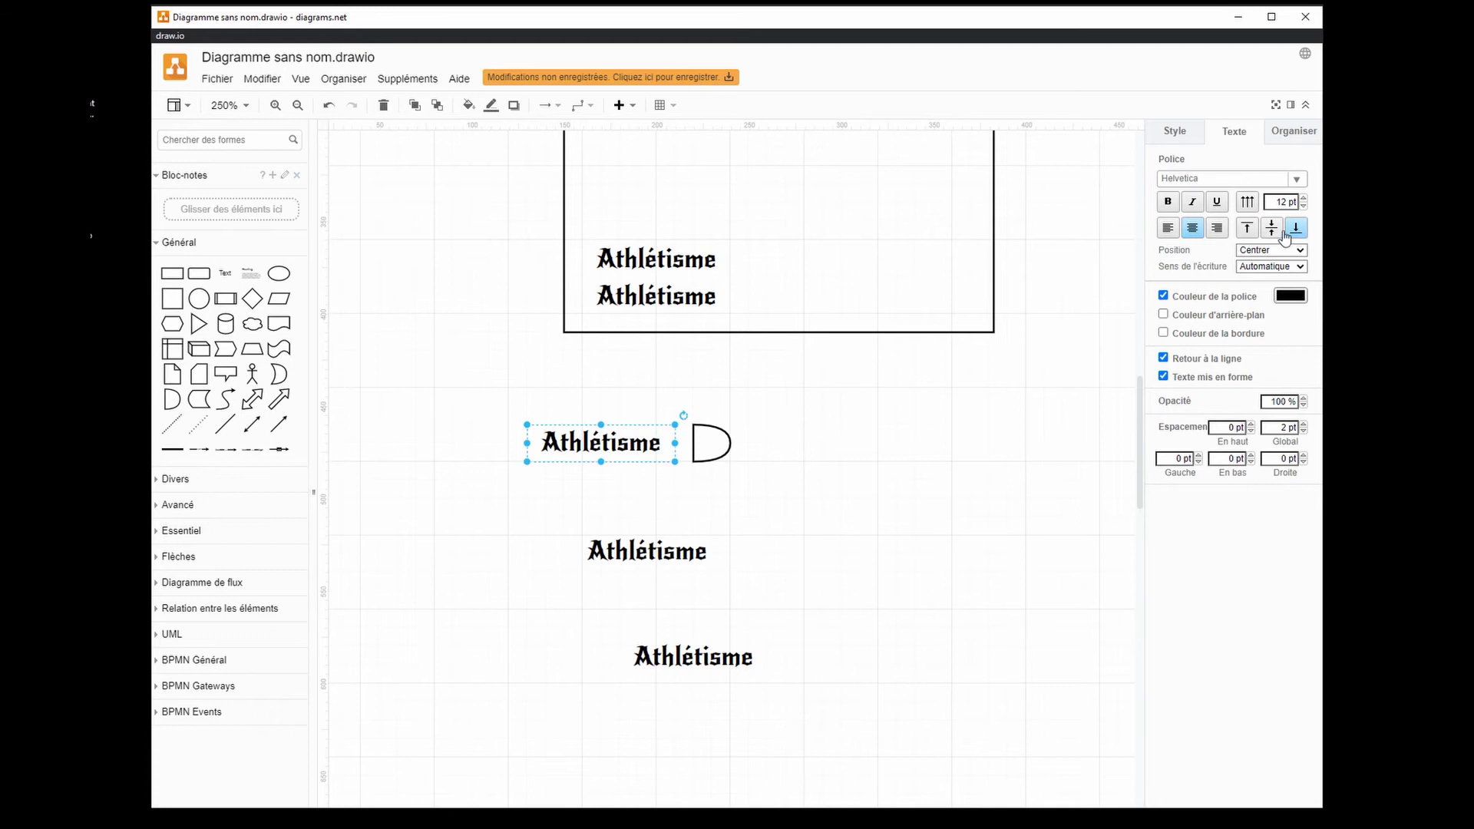
left_click(1272, 231)
left_click(1297, 229)
left_click(778, 501)
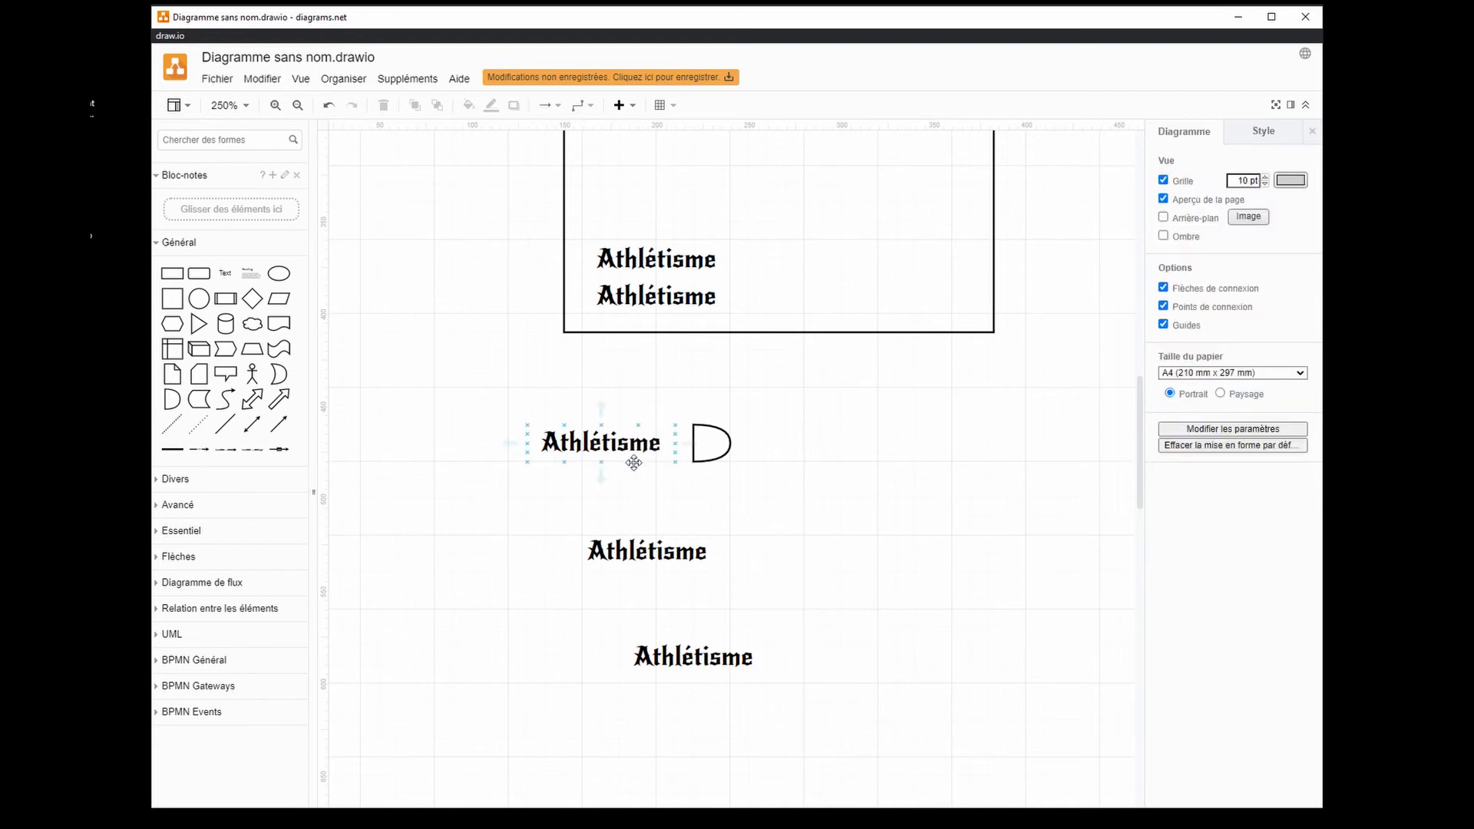
- Move the label closer to the D shape and duplicate the D shape four times
left_click_drag(602, 453, 617, 453)
left_click(724, 454)
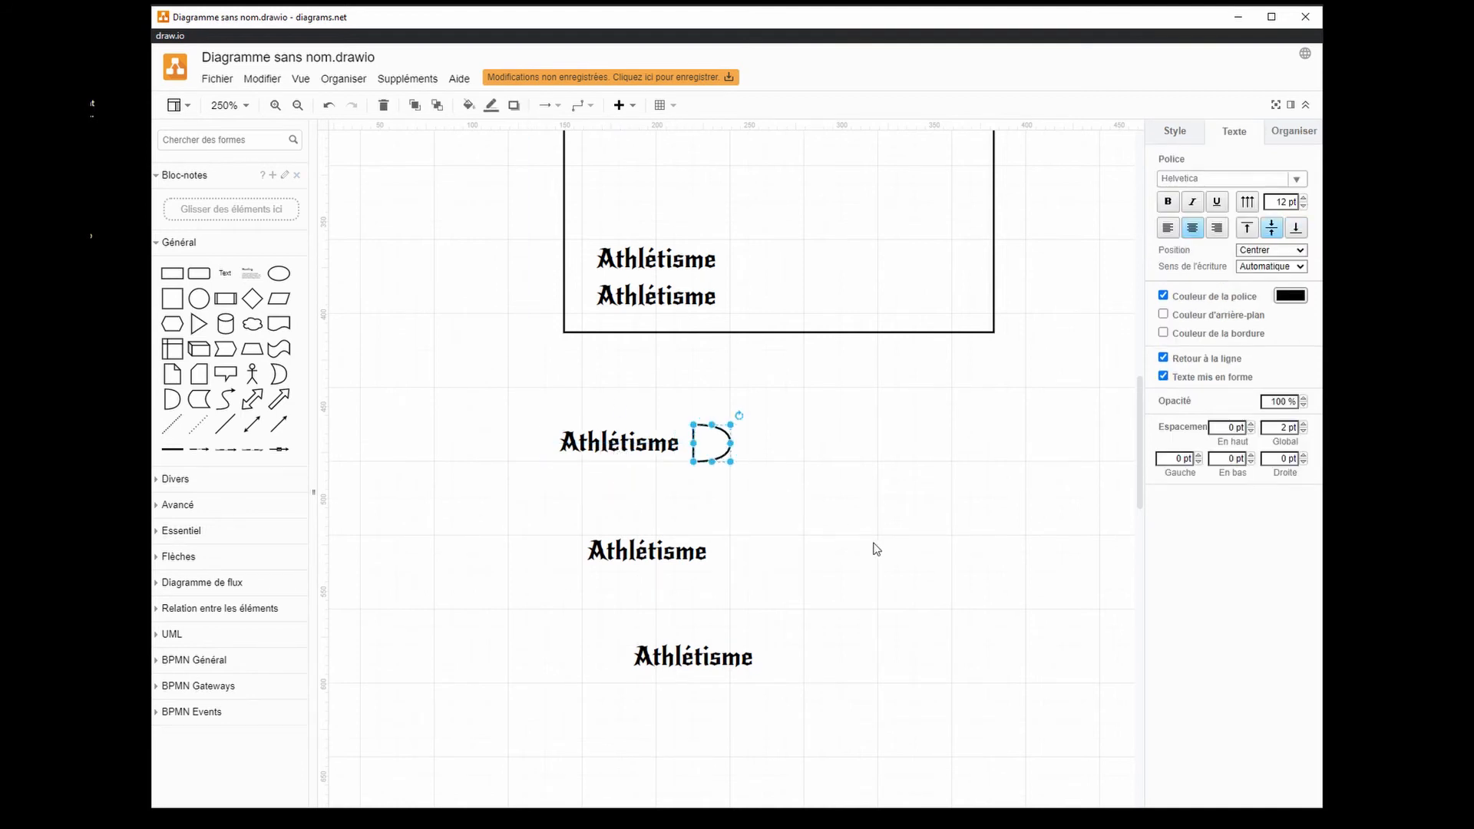
key("ctrl+d")
key("ctrl+d")
key("ctrl+d")
key("ctrl+d")
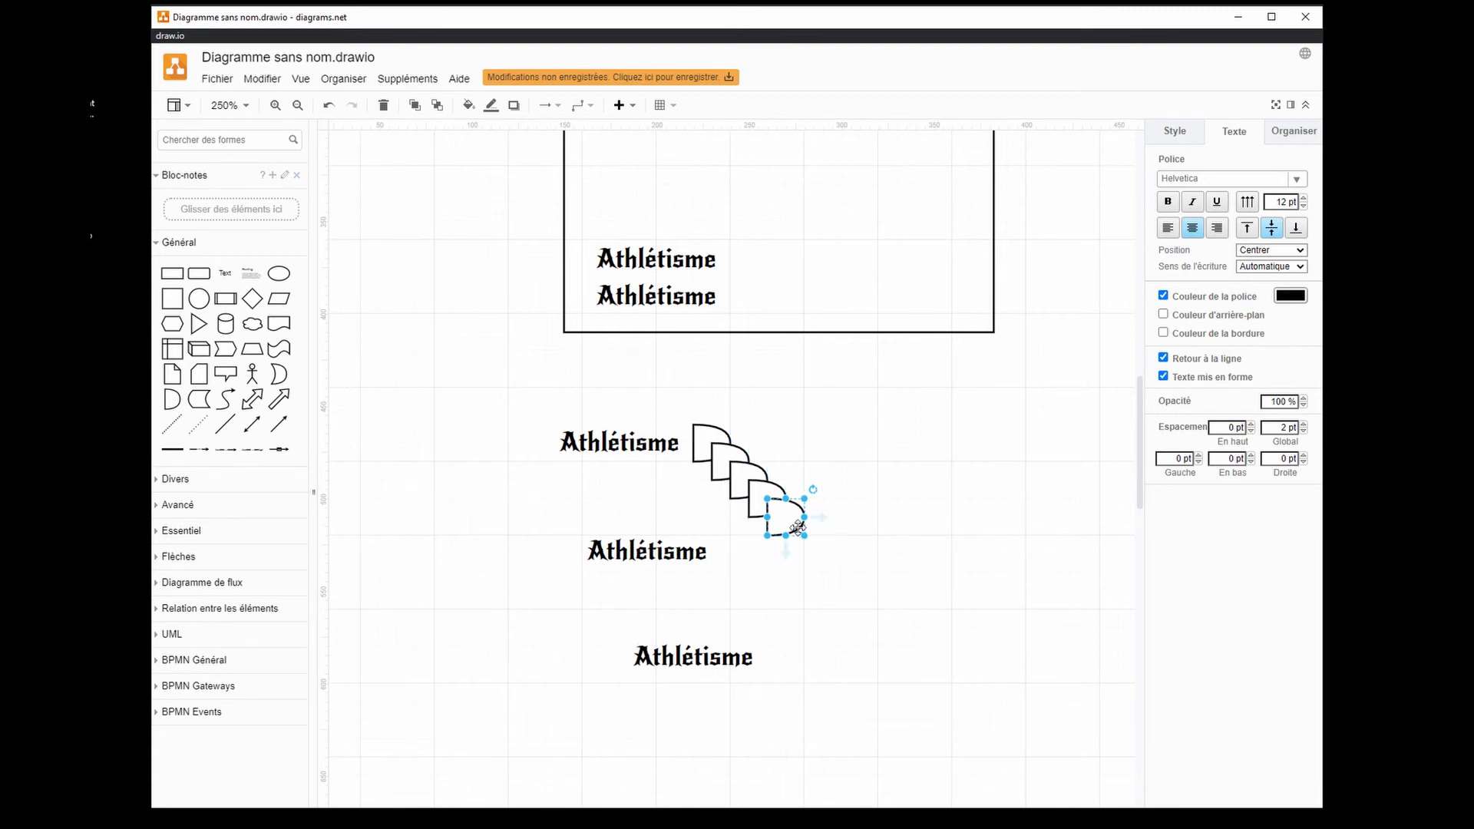
- Arrange the four D copies edge to edge in a row to the right of the original D shape
left_click_drag(796, 528, 889, 453)
left_click_drag(769, 507, 760, 459)
left_click_drag(791, 392, 926, 501)
left_click_drag(846, 452, 791, 451)
left_click(804, 380)
left_click_drag(804, 380, 955, 528)
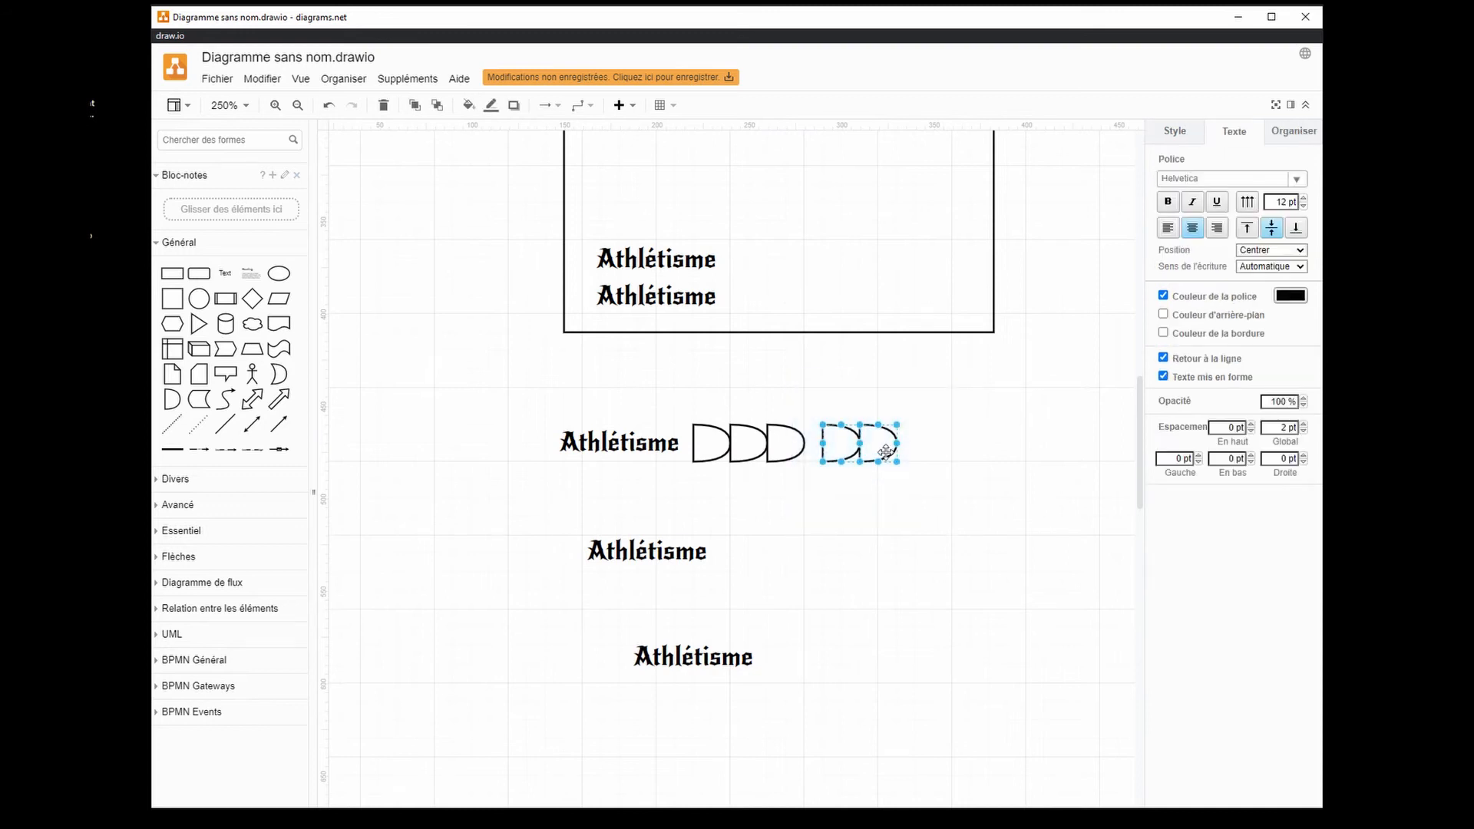
left_click_drag(889, 454, 870, 456)
- Group the "Athlétisme" label with its five D shapes
left_click(561, 411)
left_click_drag(435, 338, 941, 498)
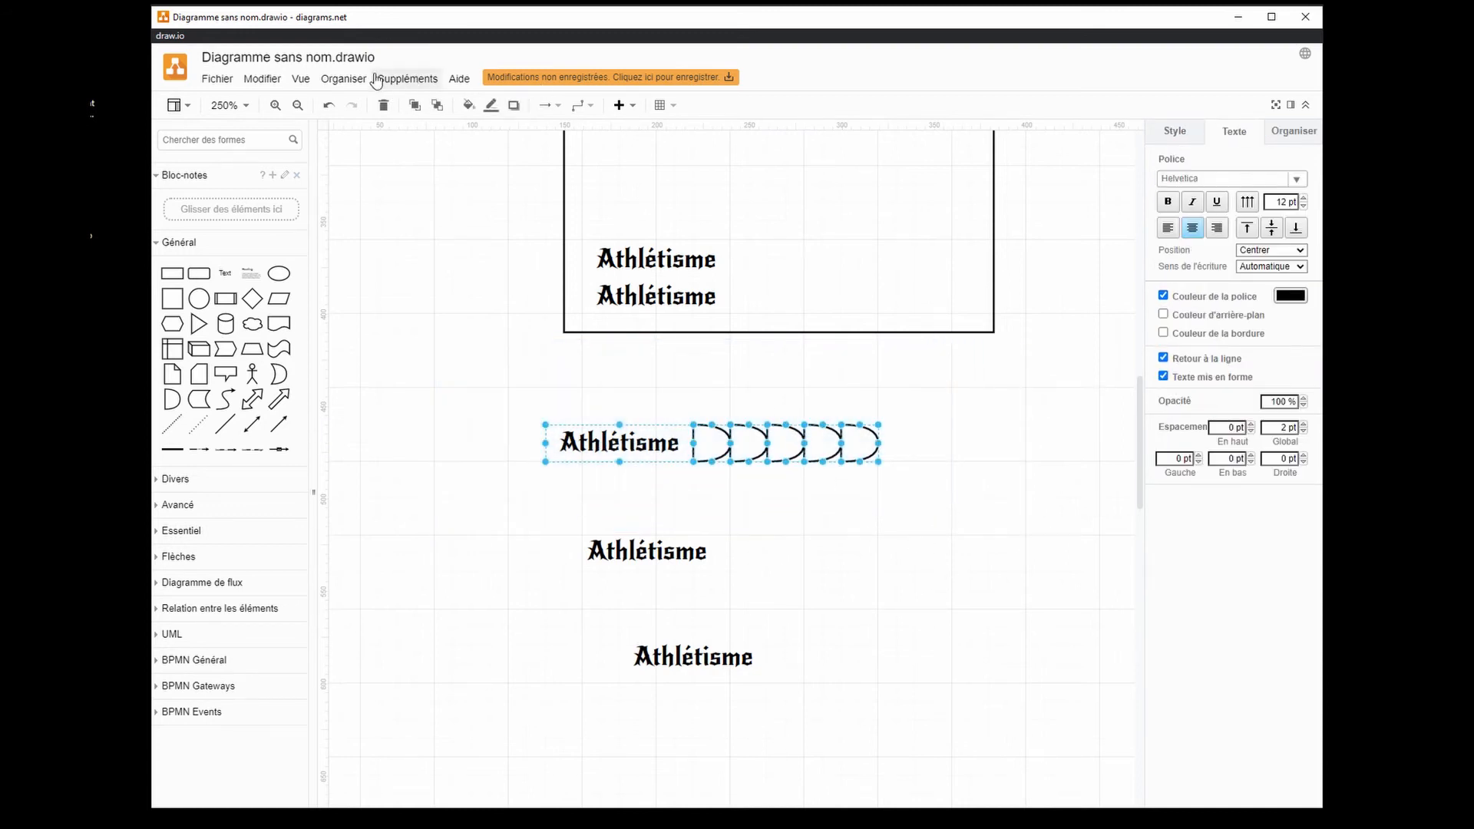
left_click(343, 78)
left_click(393, 315)
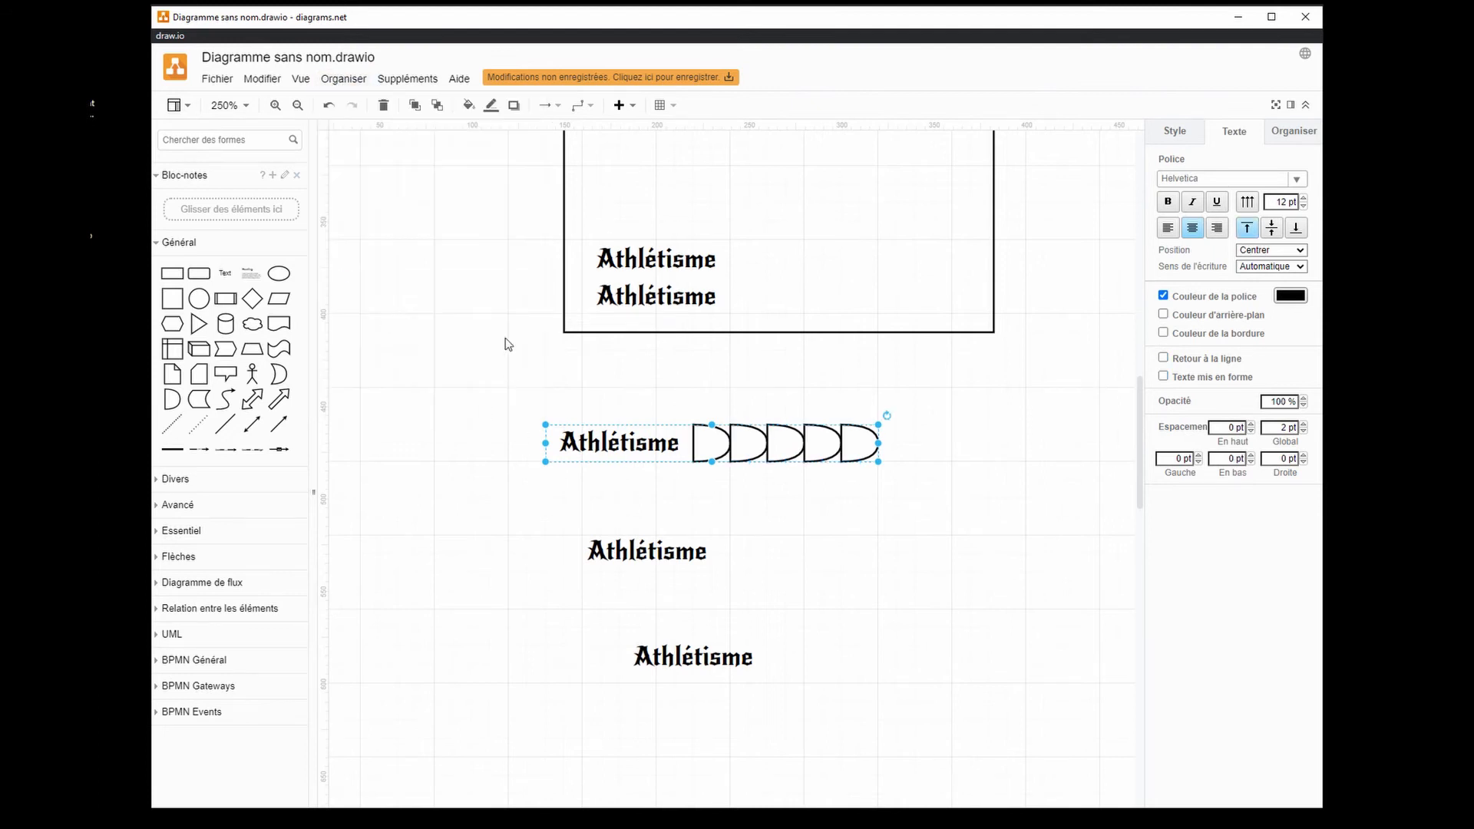
- Delete the two labels left inside the frame and the two loose labels beneath the label and D-shape row
scroll(504, 357, "up", 3)
left_click(659, 513)
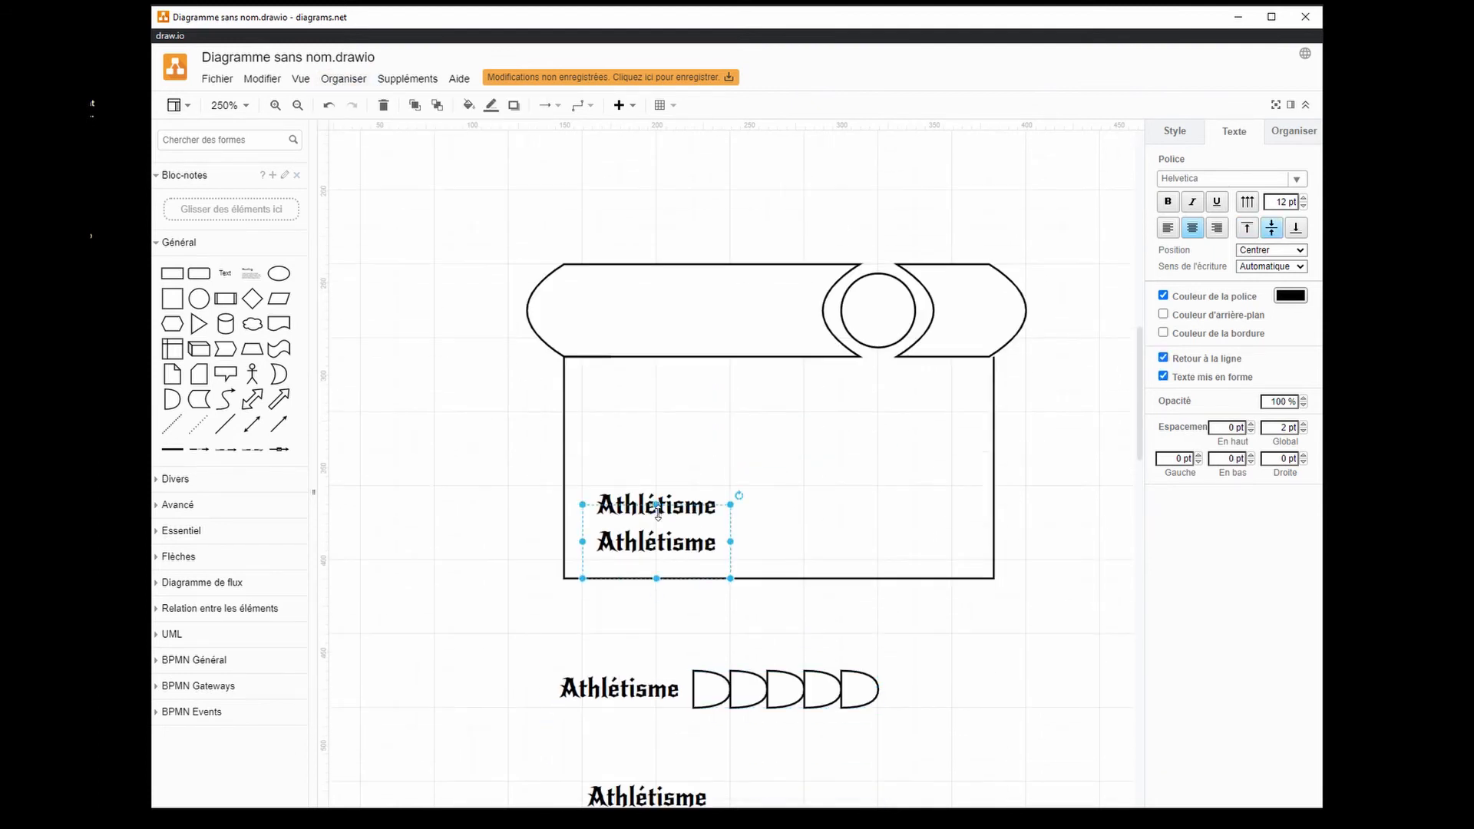
key("Delete")
left_click(683, 512)
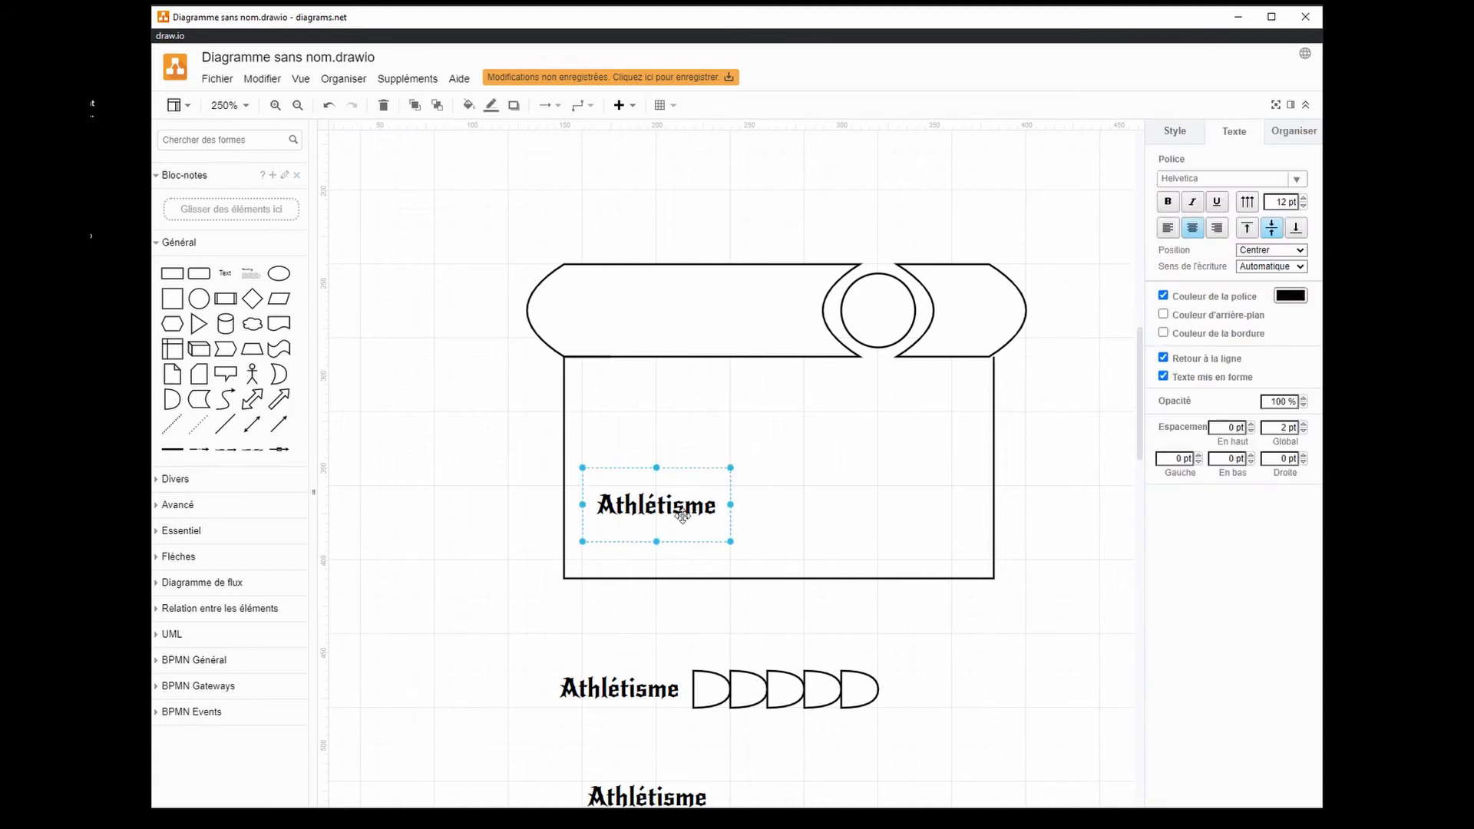
key("Delete")
scroll(776, 581, "down", 3)
left_click(680, 558)
key("Delete")
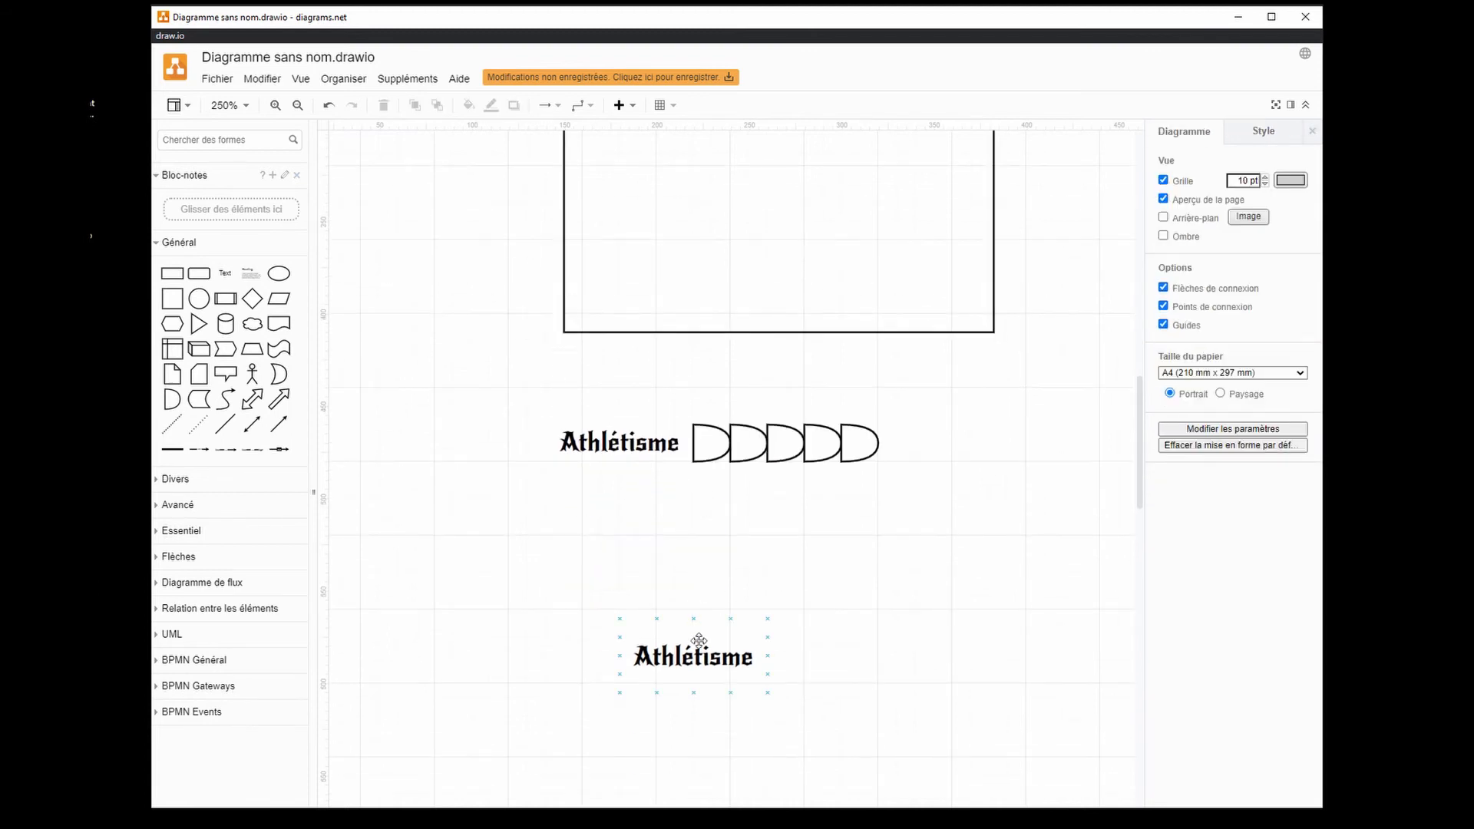
left_click(694, 645)
key("Delete")
- Move the "Athlétisme" row with its five D shapes into the frame, just beneath the banner
left_click_drag(494, 415, 1083, 583)
scroll(768, 519, "up", 3)
left_click_drag(638, 683, 677, 415)
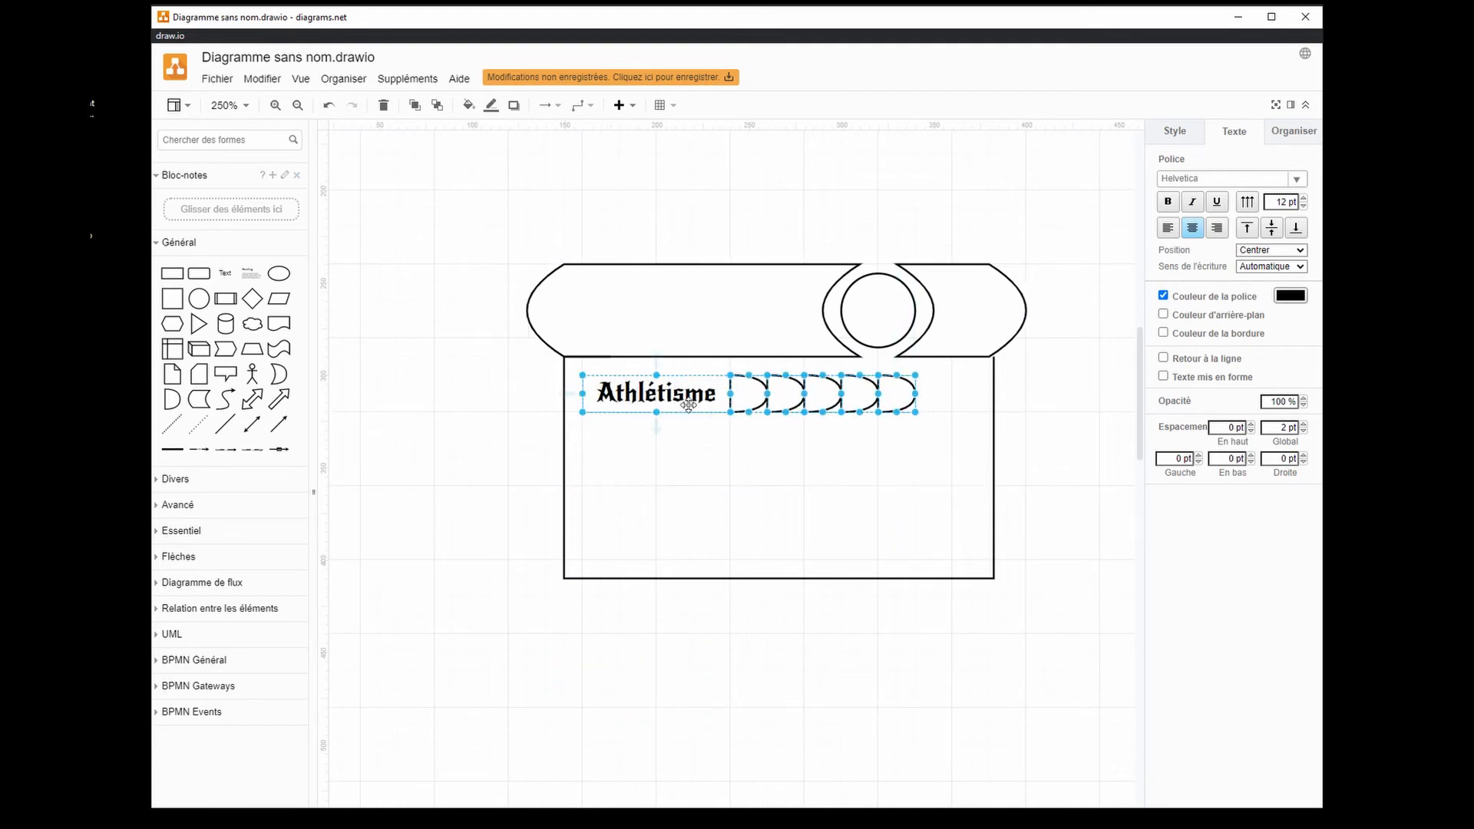
- Duplicate the skill row in the frame four times
key("ctrl+d")
key("ctrl+d")
key("ctrl+d")
key("ctrl+d")
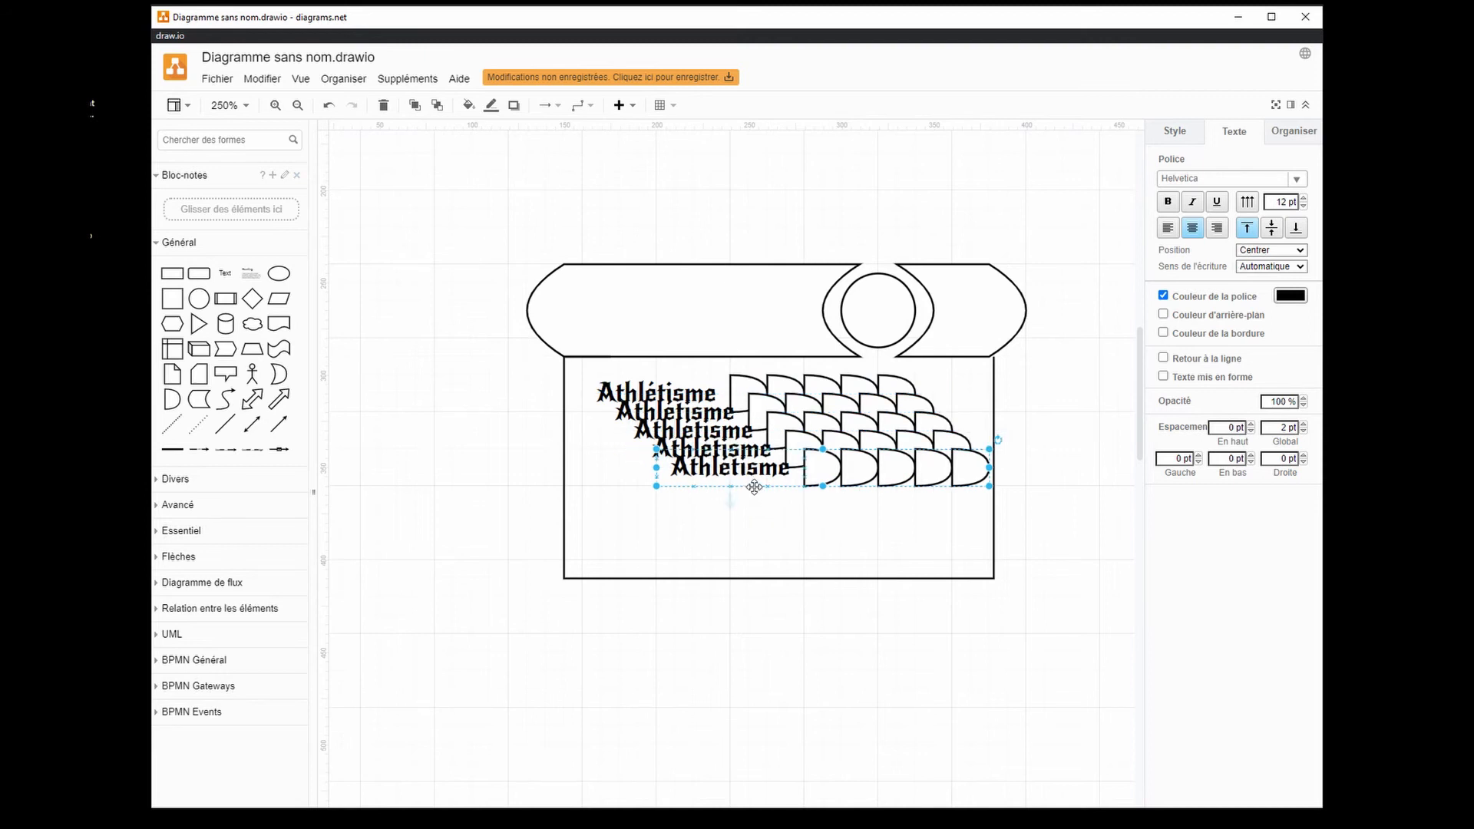
- Move the four duplicated skill rows out of the frame and stack them separately in the empty area below
left_click_drag(753, 486, 698, 561)
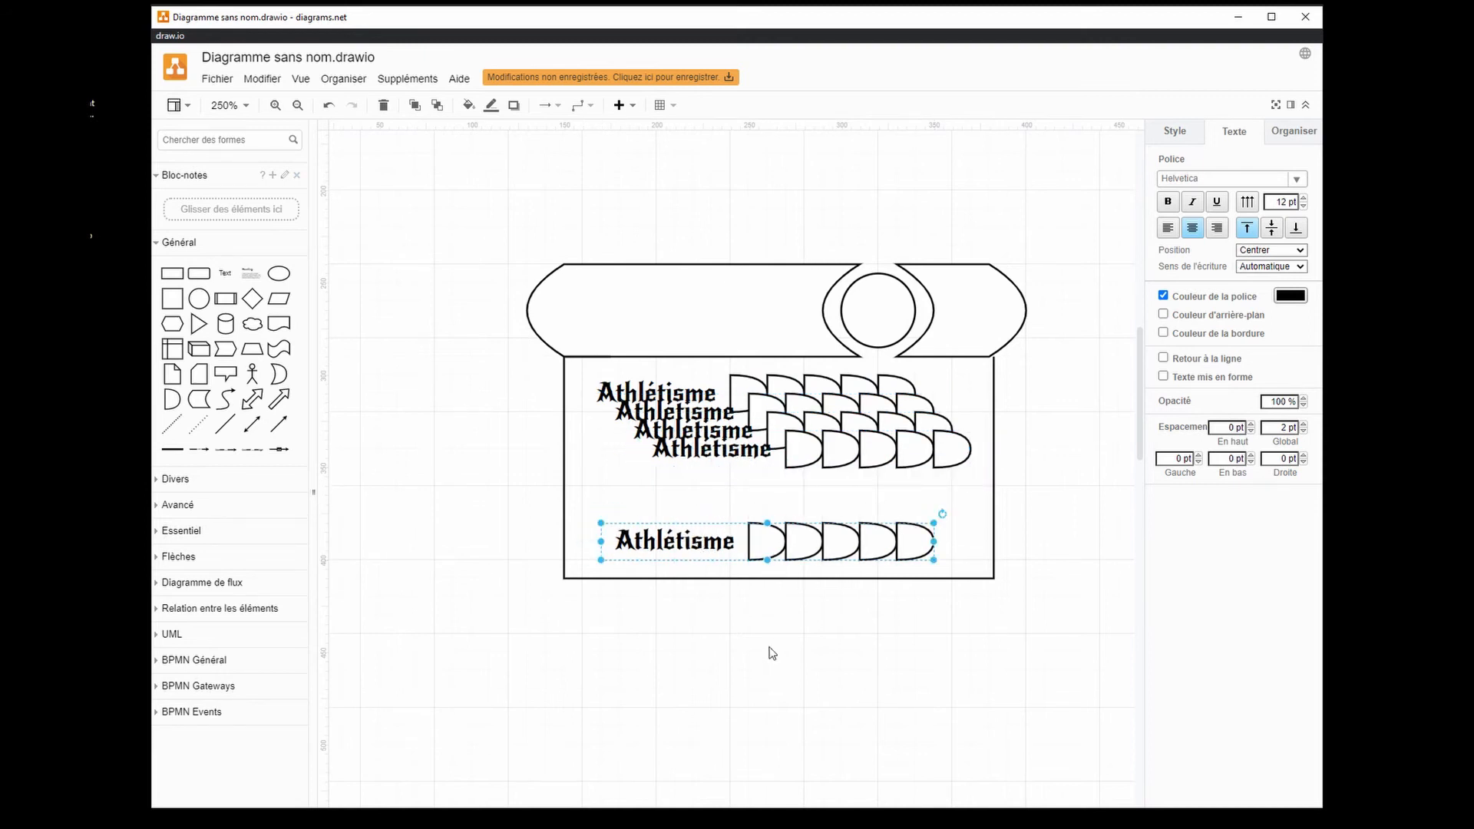
scroll(706, 377, "down", 3)
left_click_drag(708, 301, 707, 504)
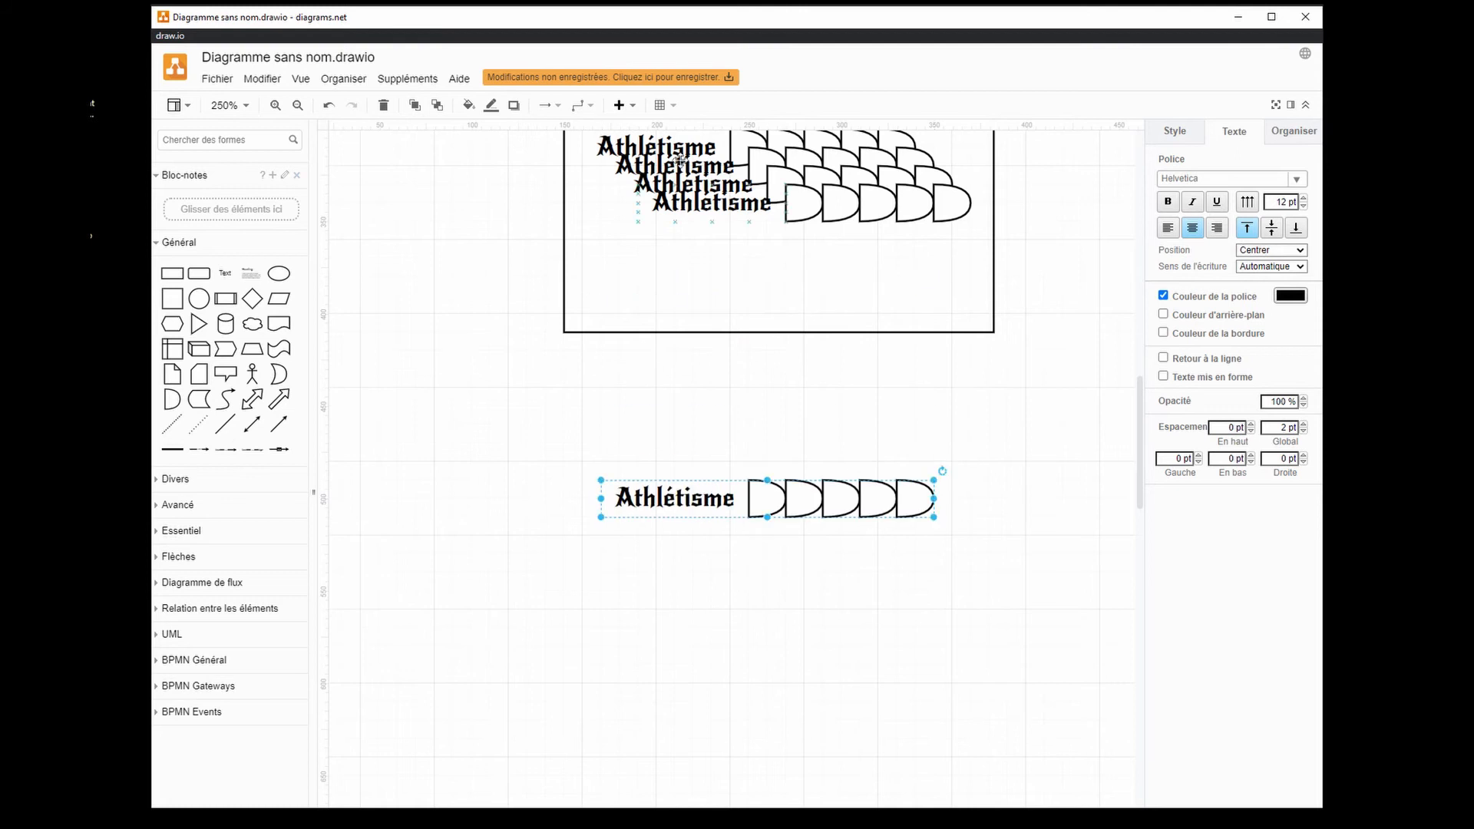
left_click_drag(730, 215, 656, 566)
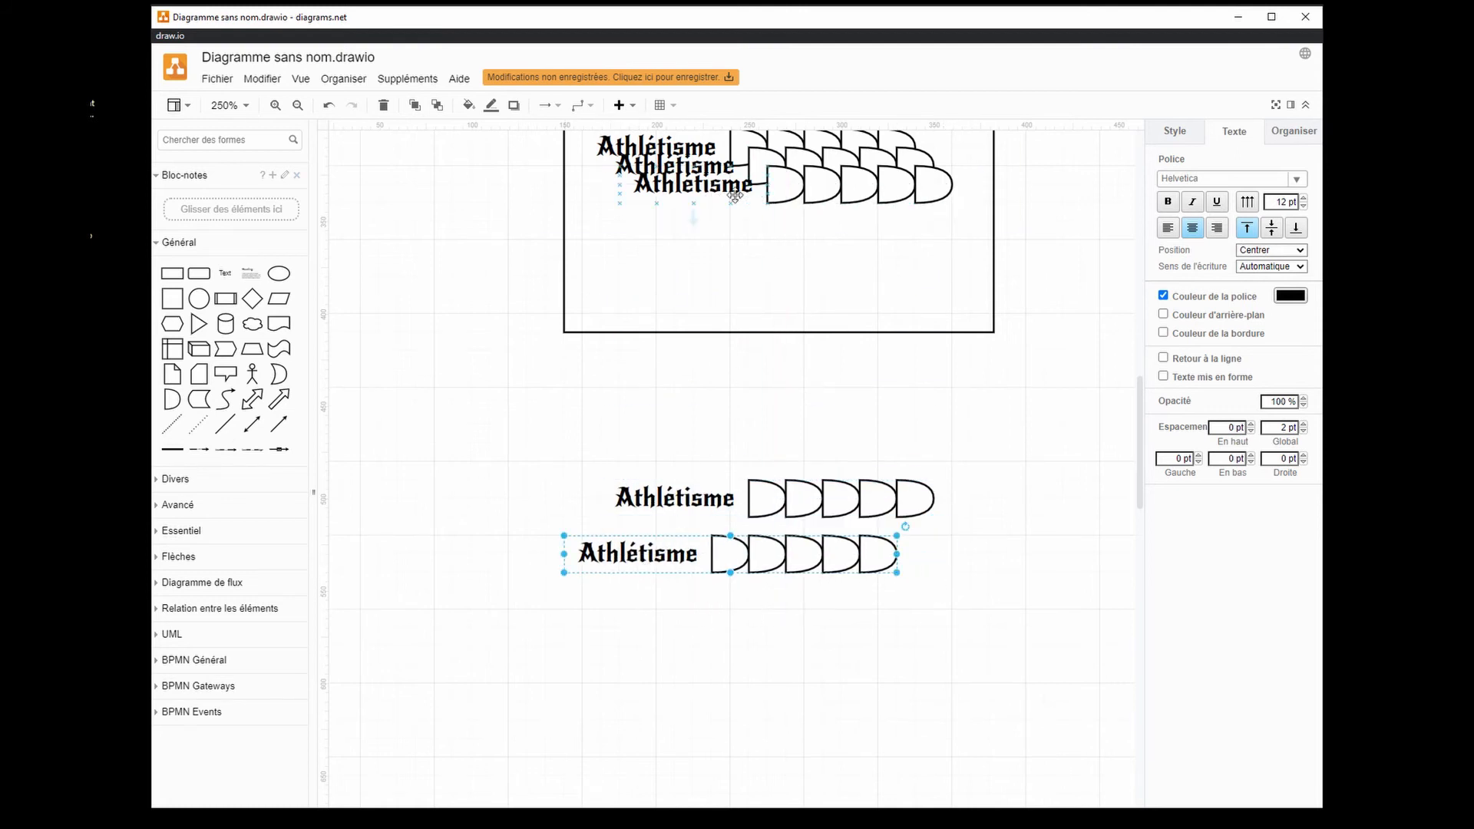
left_click(718, 204)
left_click_drag(718, 204, 648, 645)
scroll(678, 275, "up", 3)
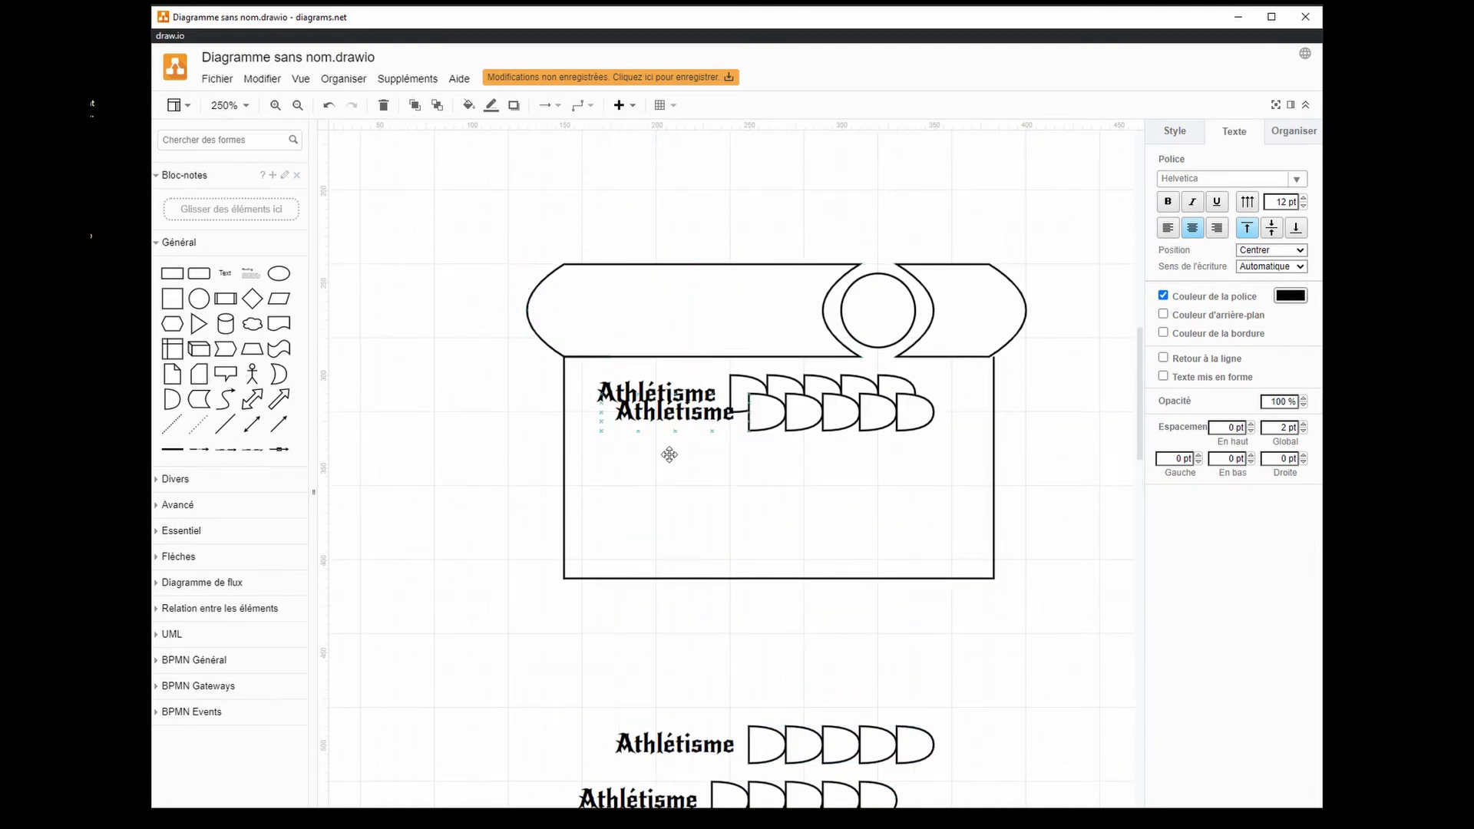
left_click_drag(686, 424, 668, 700)
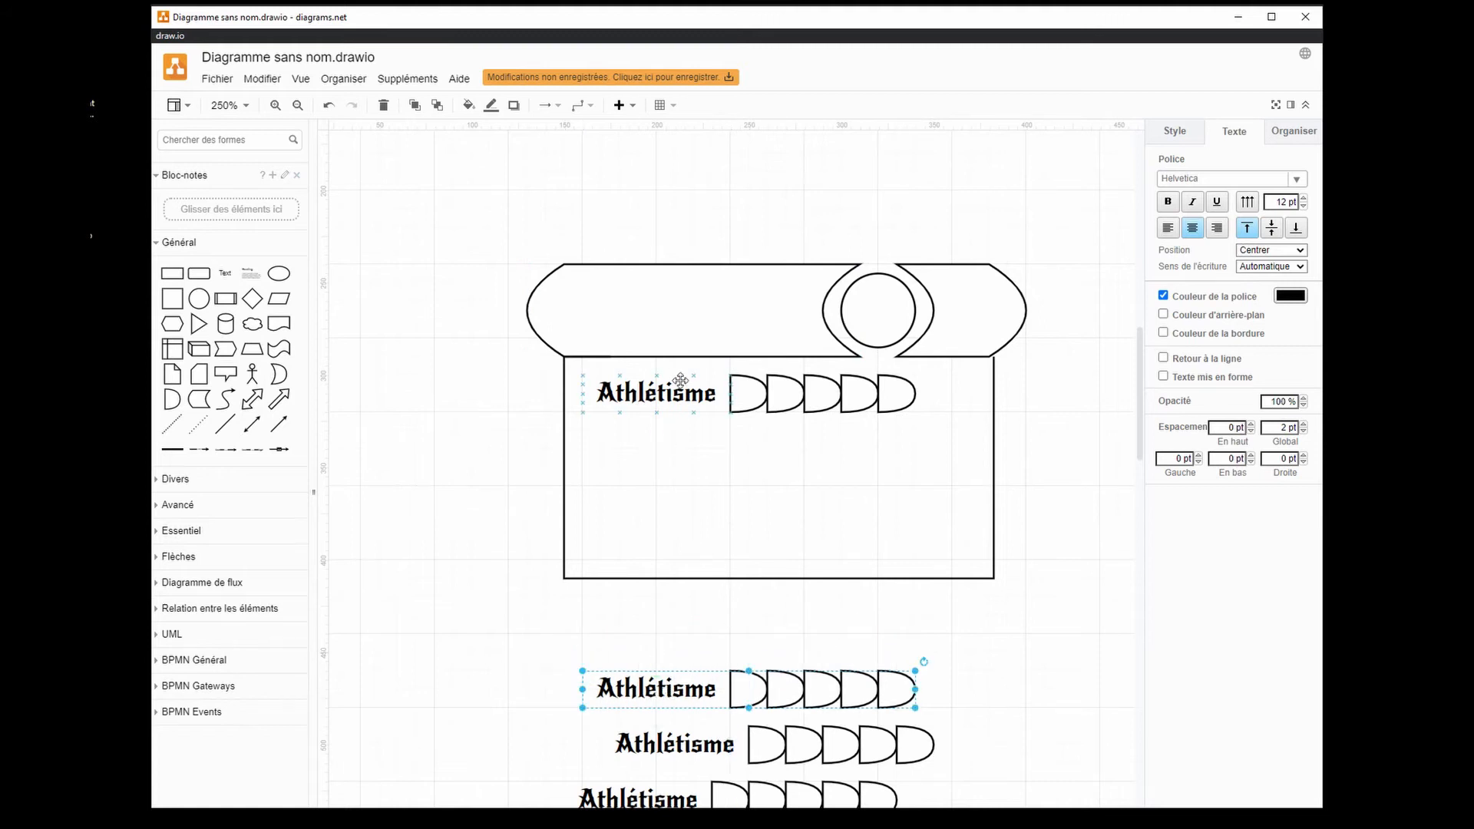
- Move the original skill row out of the frame to join the copies below, keeping the banner in place
left_click_drag(681, 380, 653, 723)
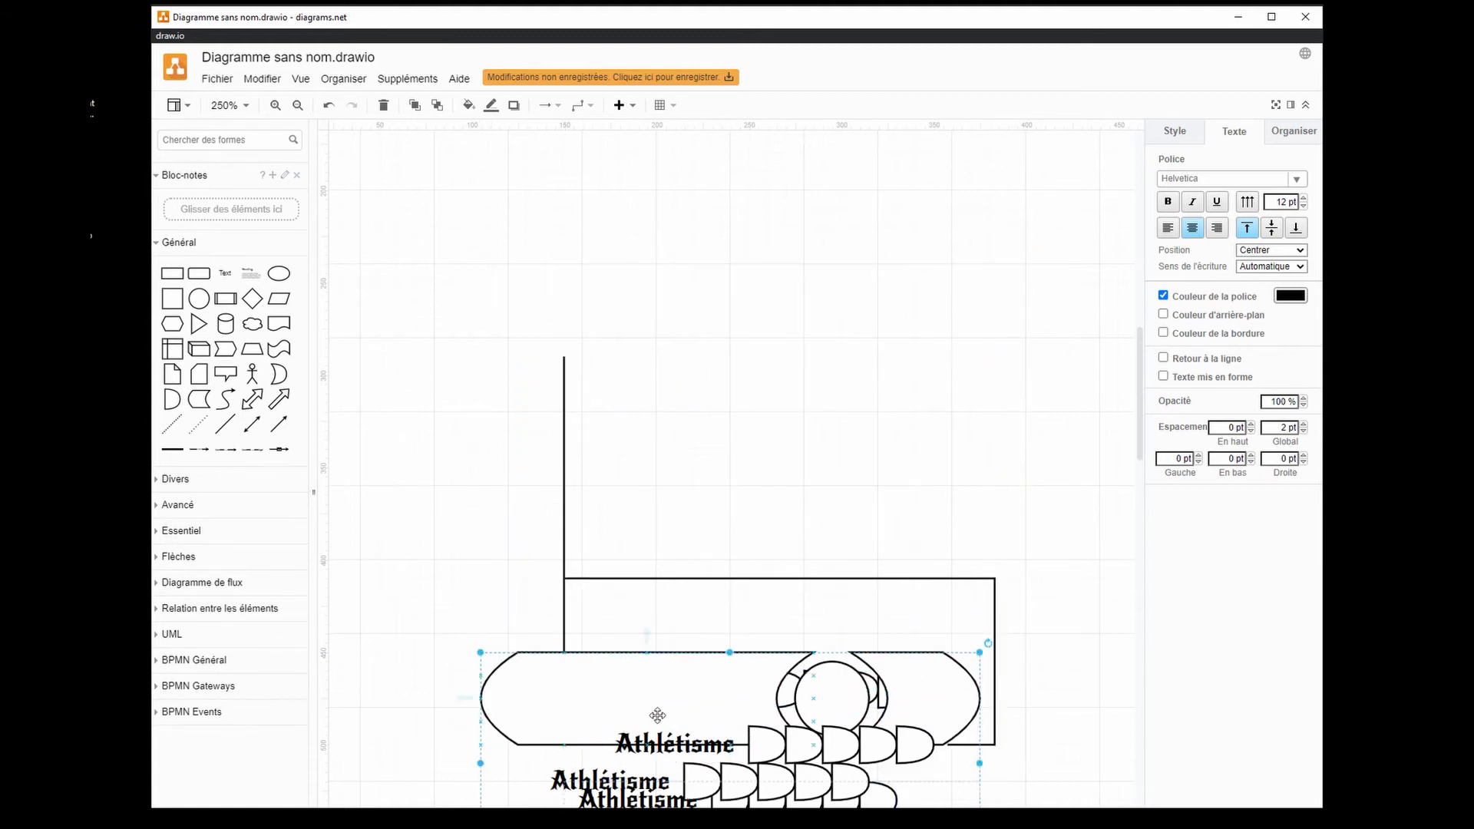
key("ctrl+z")
left_click(511, 509)
left_click(677, 395)
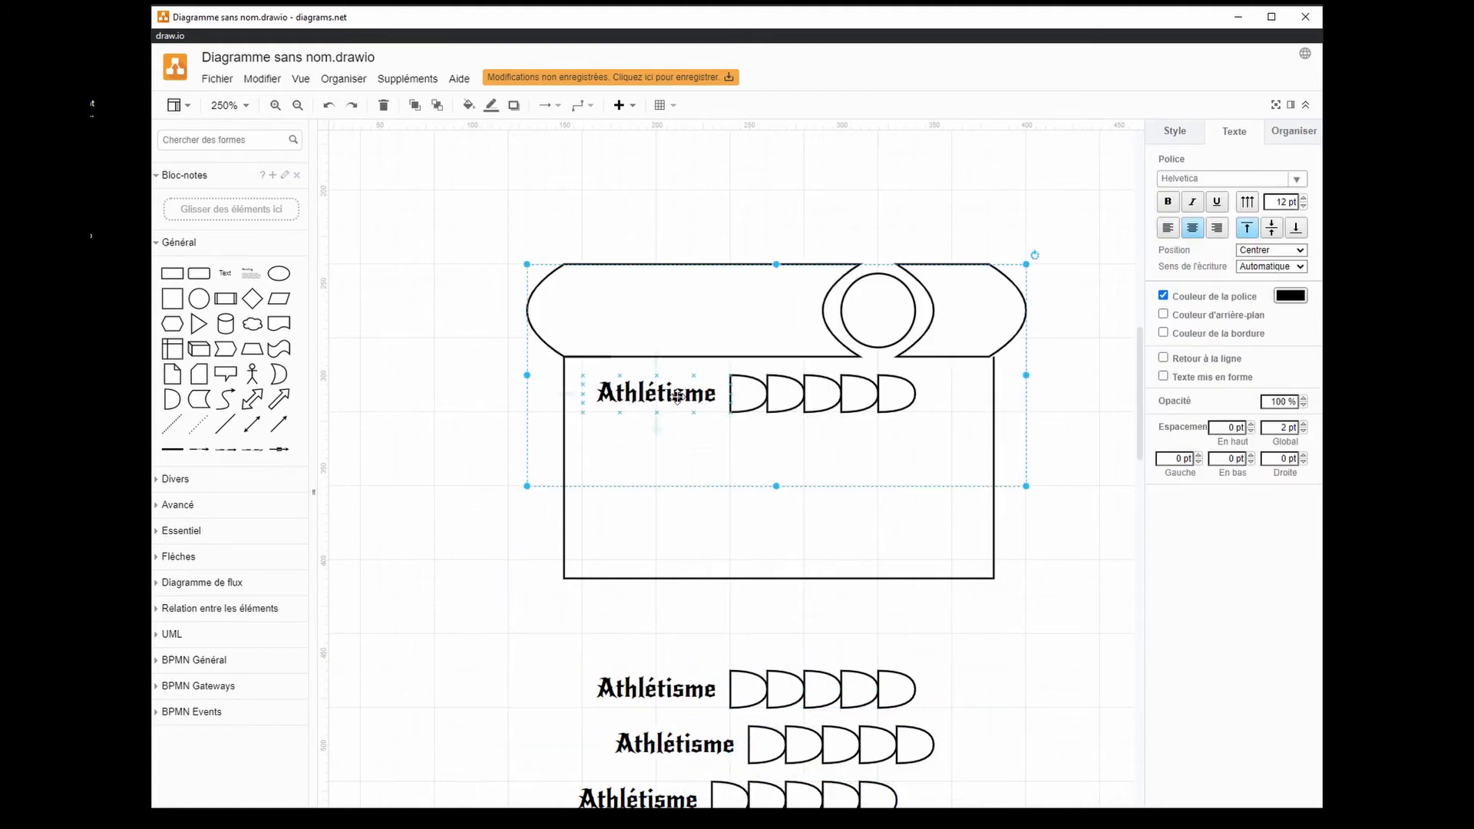
left_click_drag(695, 399, 695, 743)
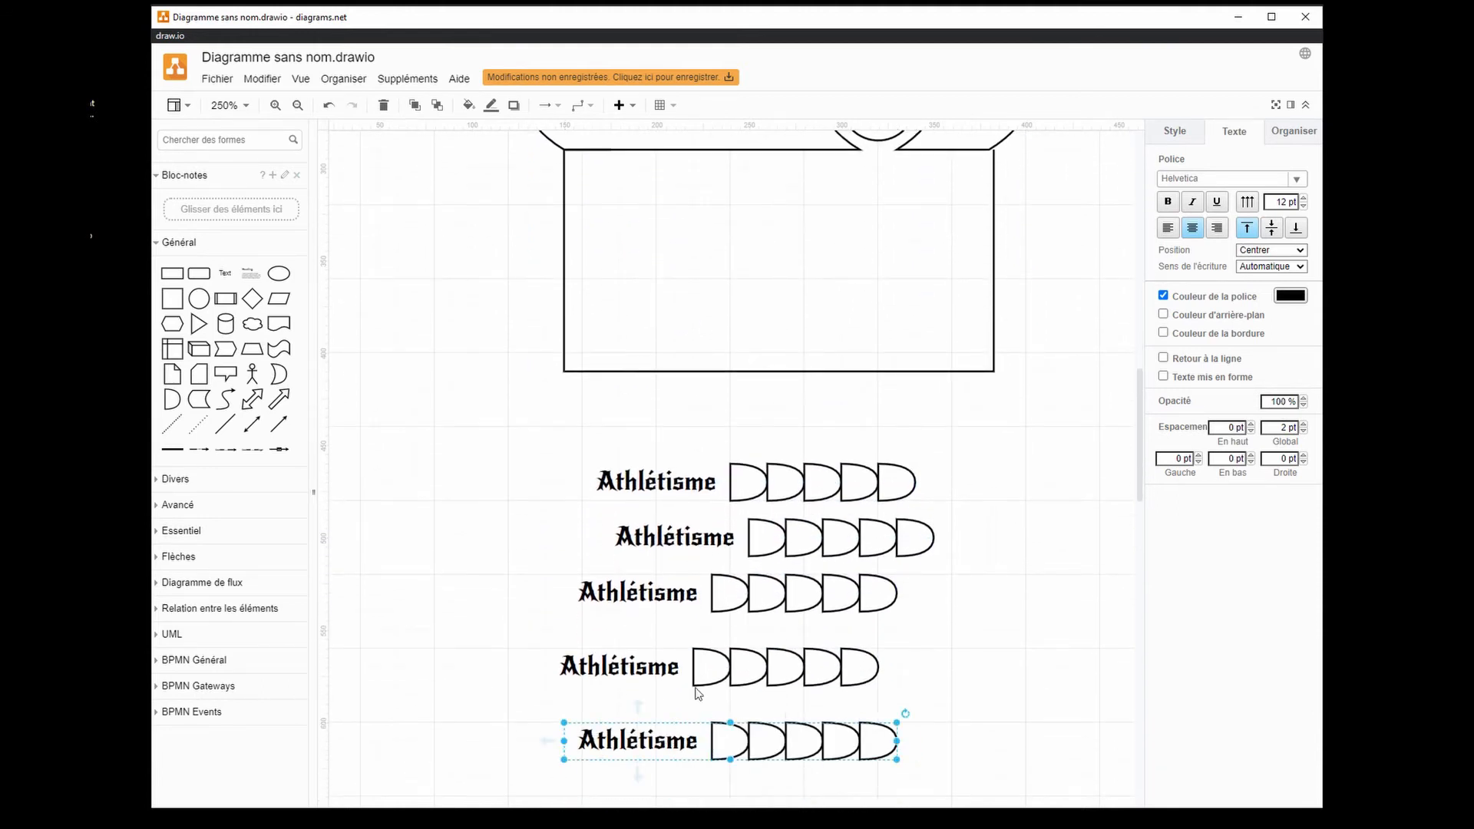
- Try to left-align the labels and D shapes of all five rows below the frame, and undo the alignment
left_click_drag(532, 431, 1005, 798)
scroll(1038, 480, "up", 3)
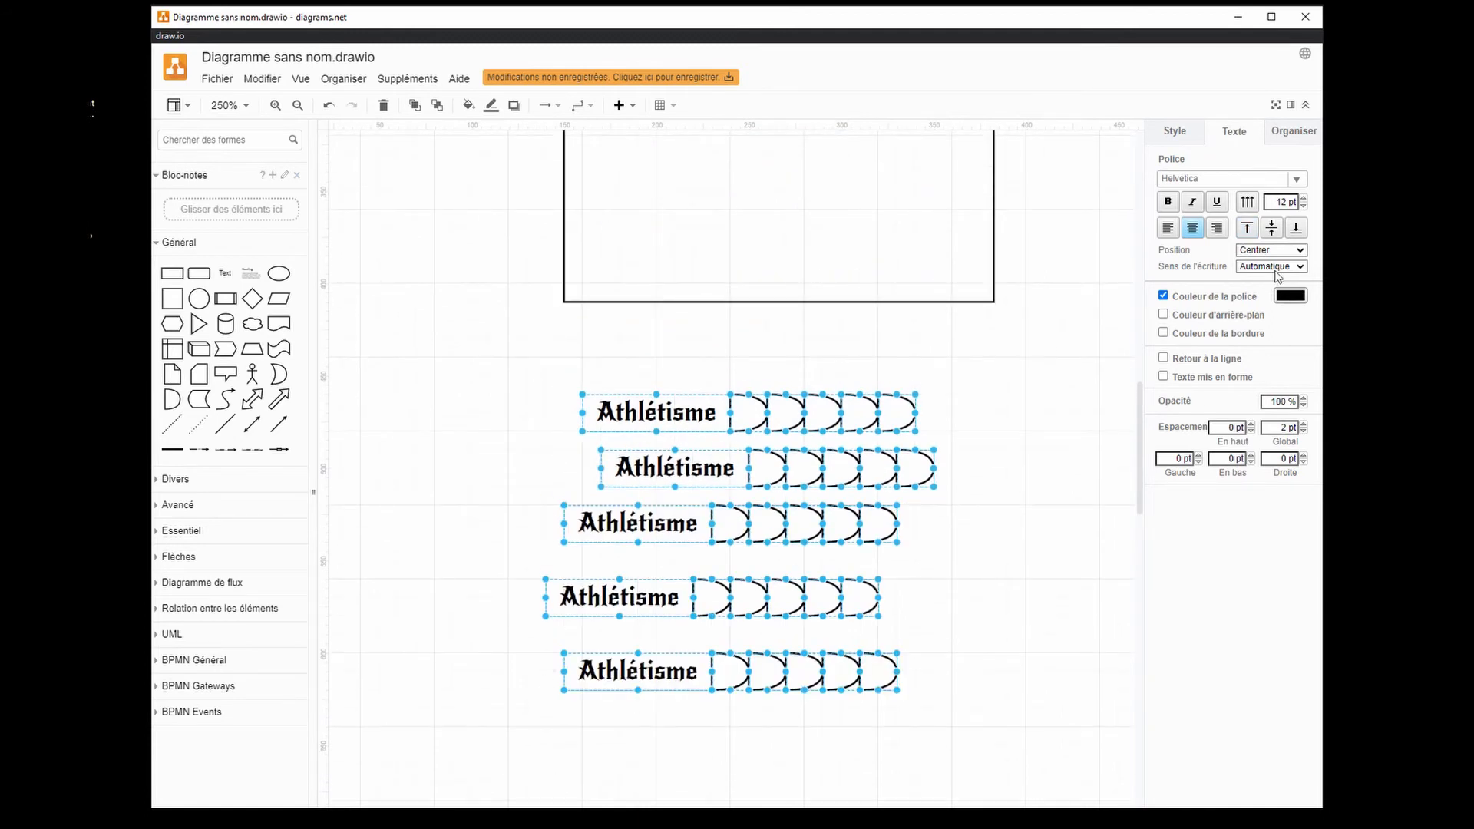
left_click(1290, 132)
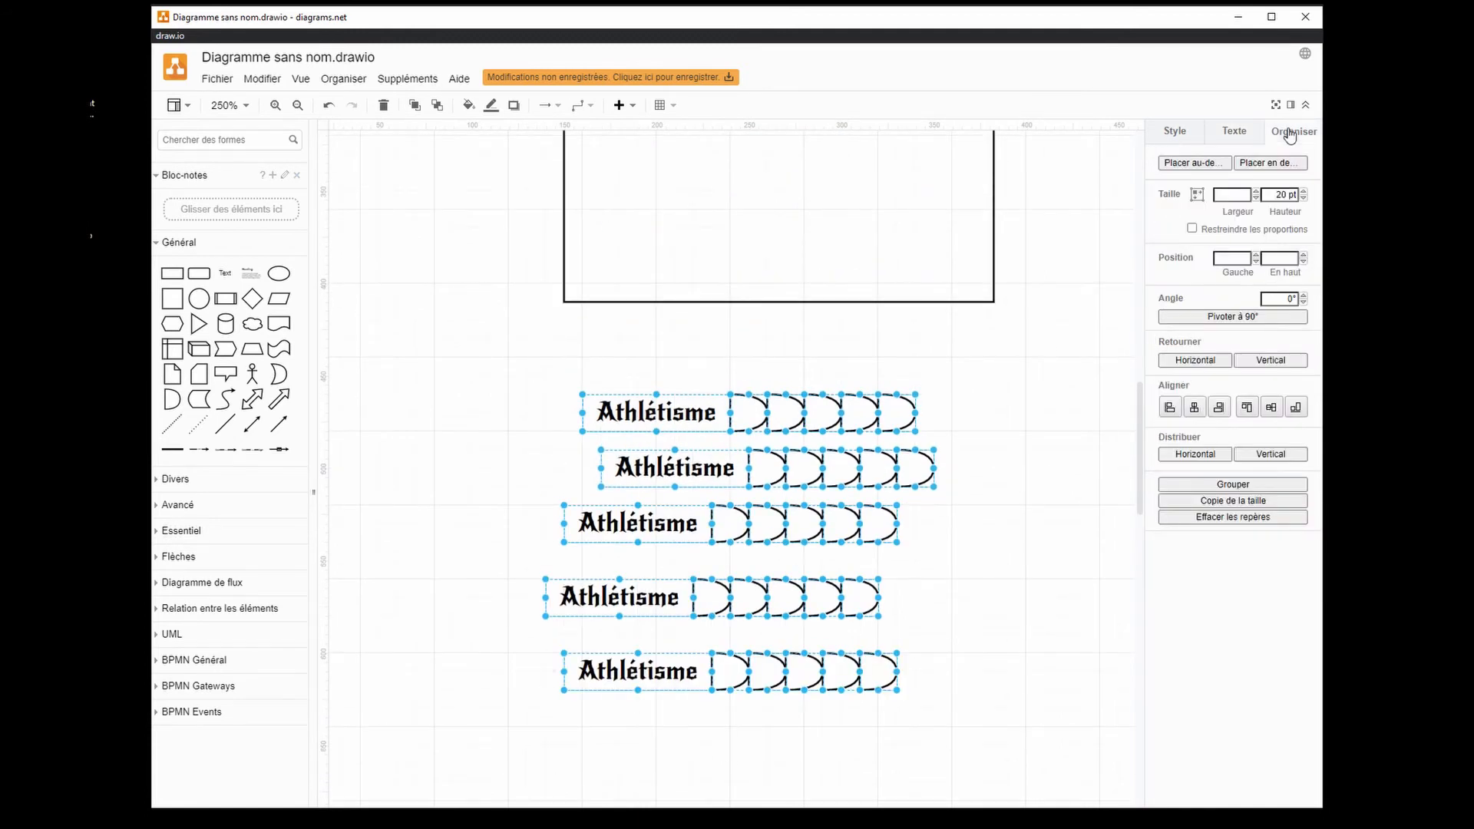
left_click(1169, 408)
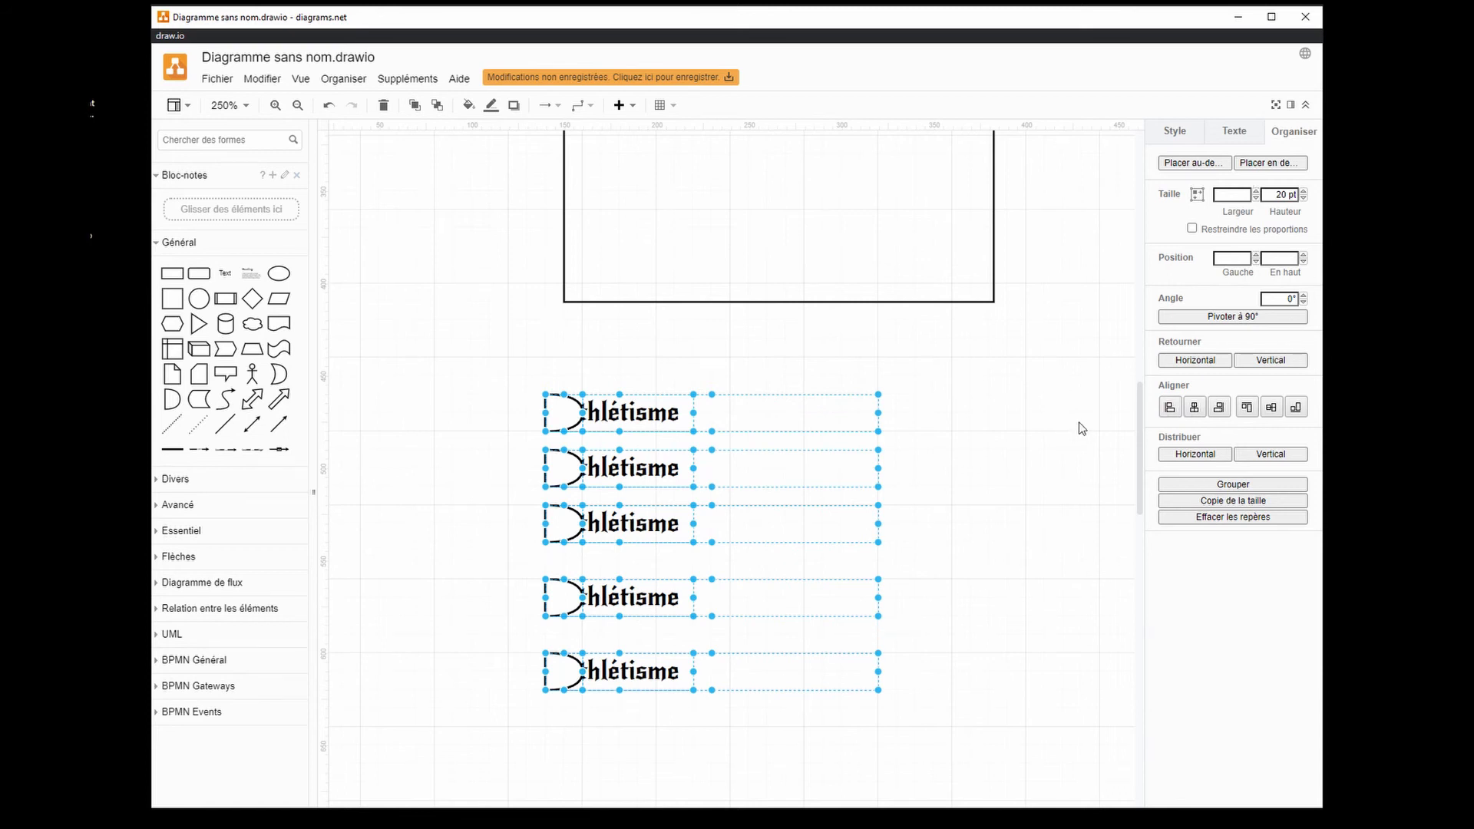
key("ctrl+z")
left_click(414, 422)
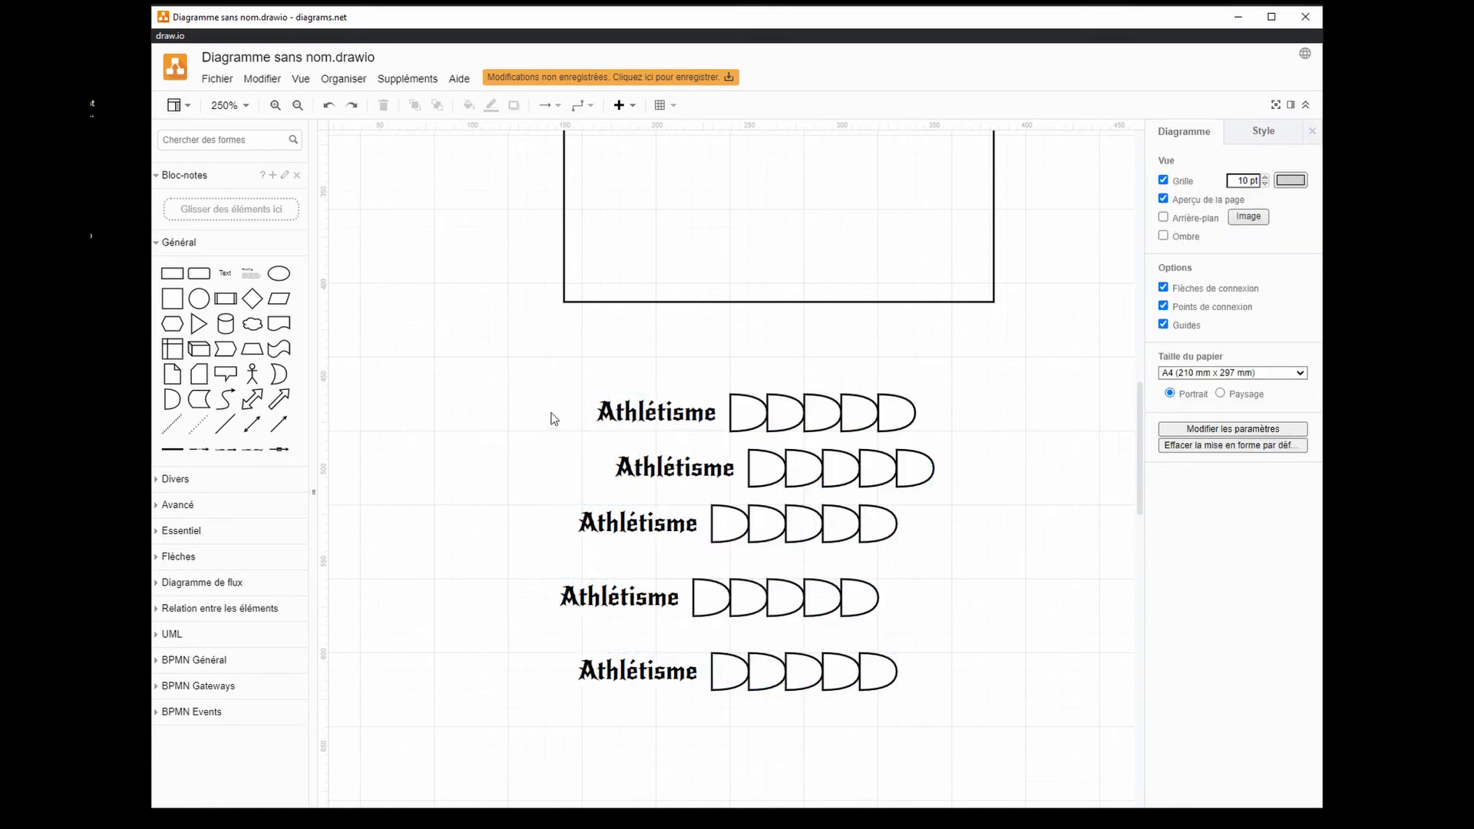
- Left-align every label and D shape of the five skill rows below the frame in one selection
left_click_drag(557, 348, 539, 428)
left_click(640, 417)
left_click(640, 418)
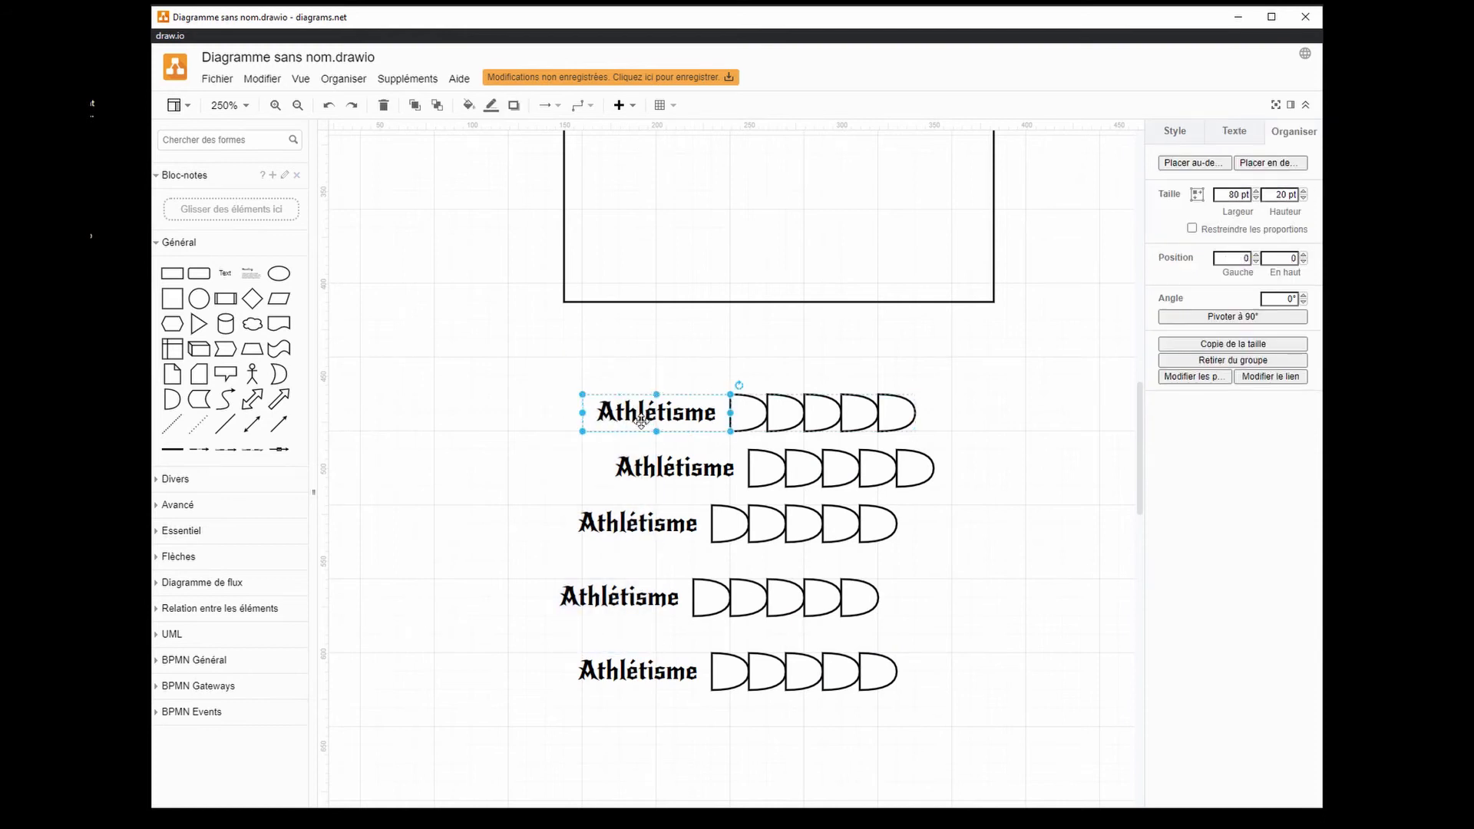
left_click(671, 477, "shift")
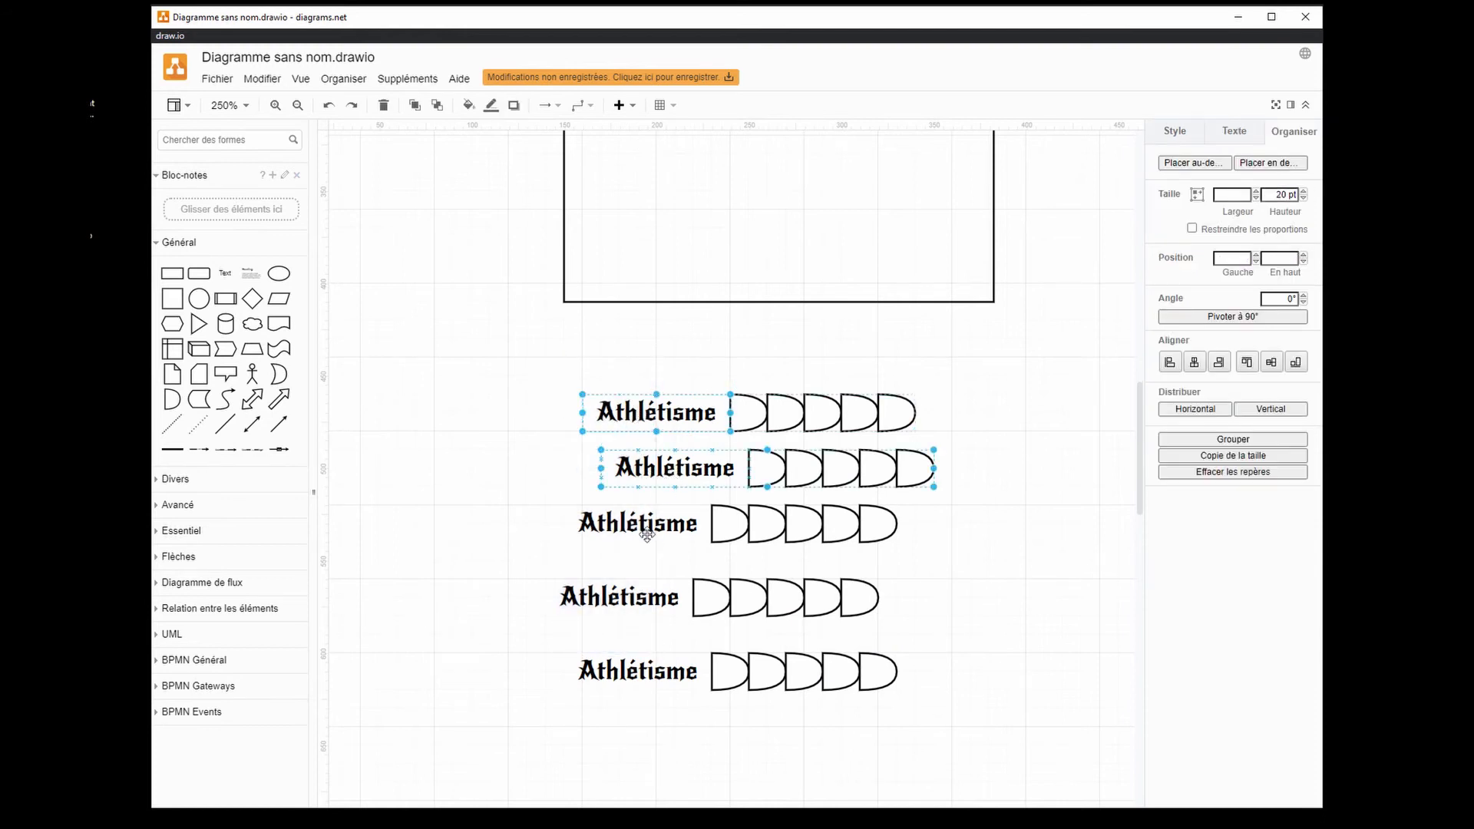
left_click(664, 476)
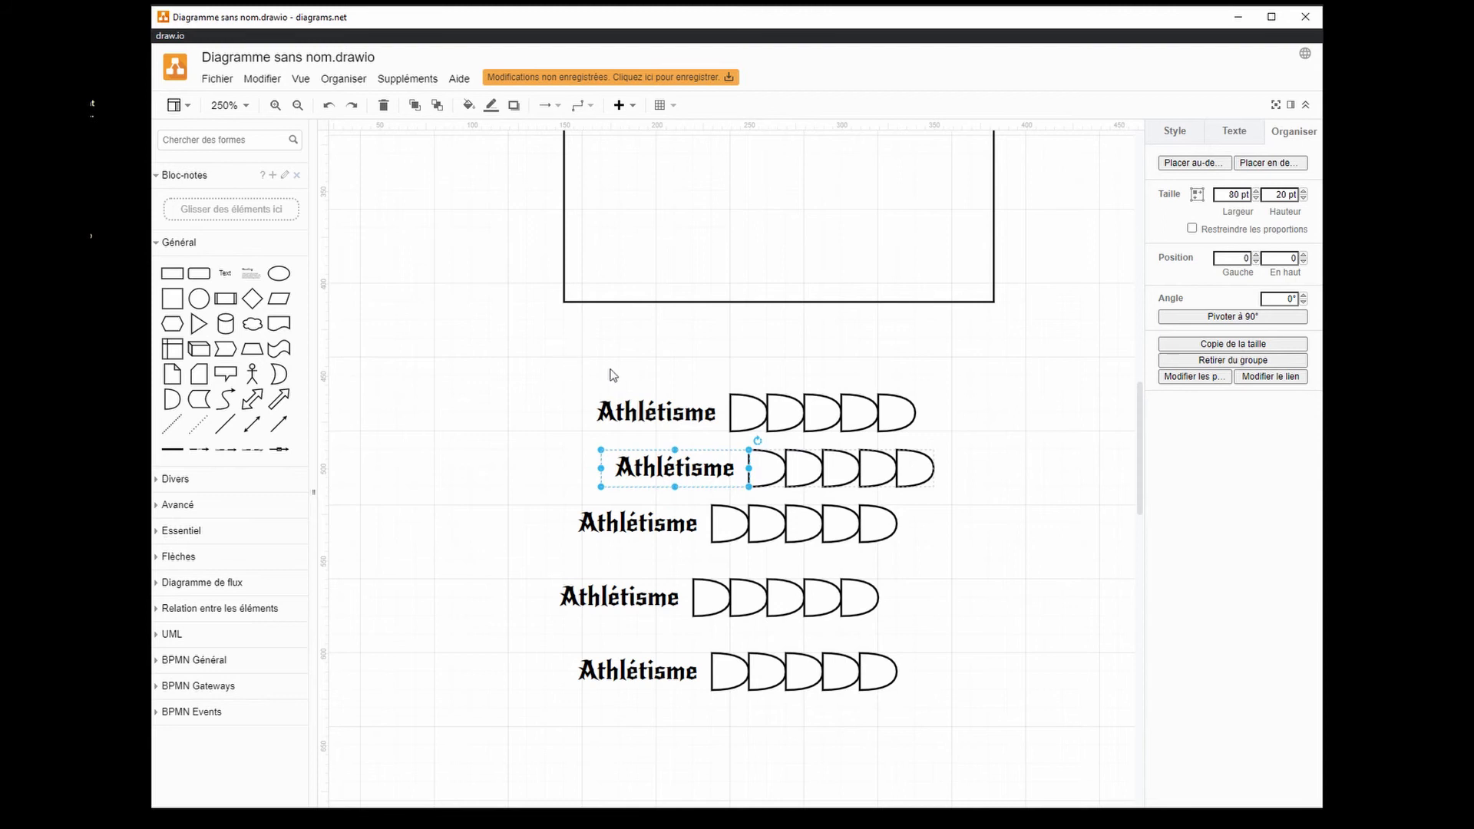
left_click_drag(504, 323, 998, 763)
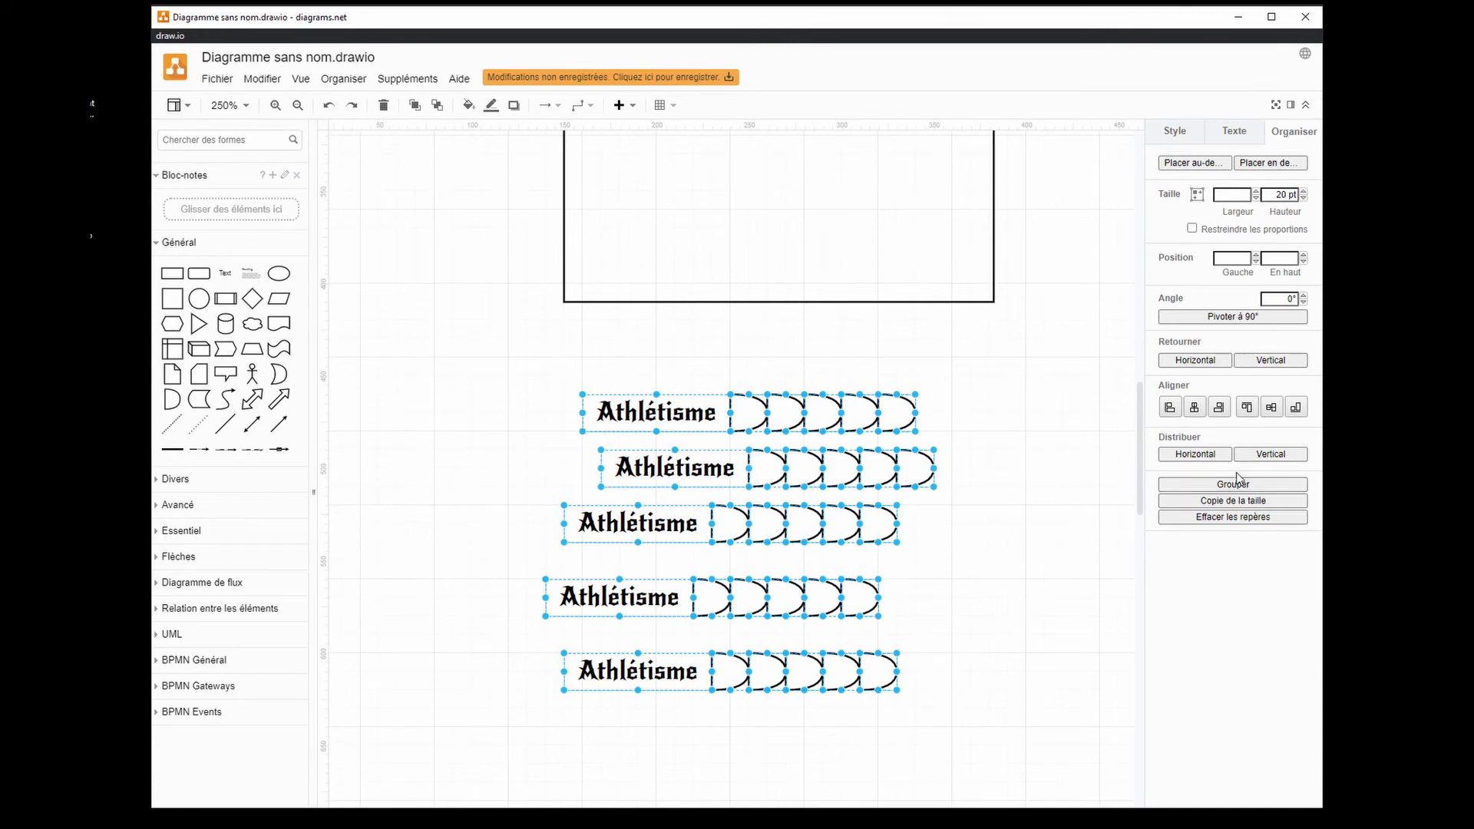
left_click(1171, 407)
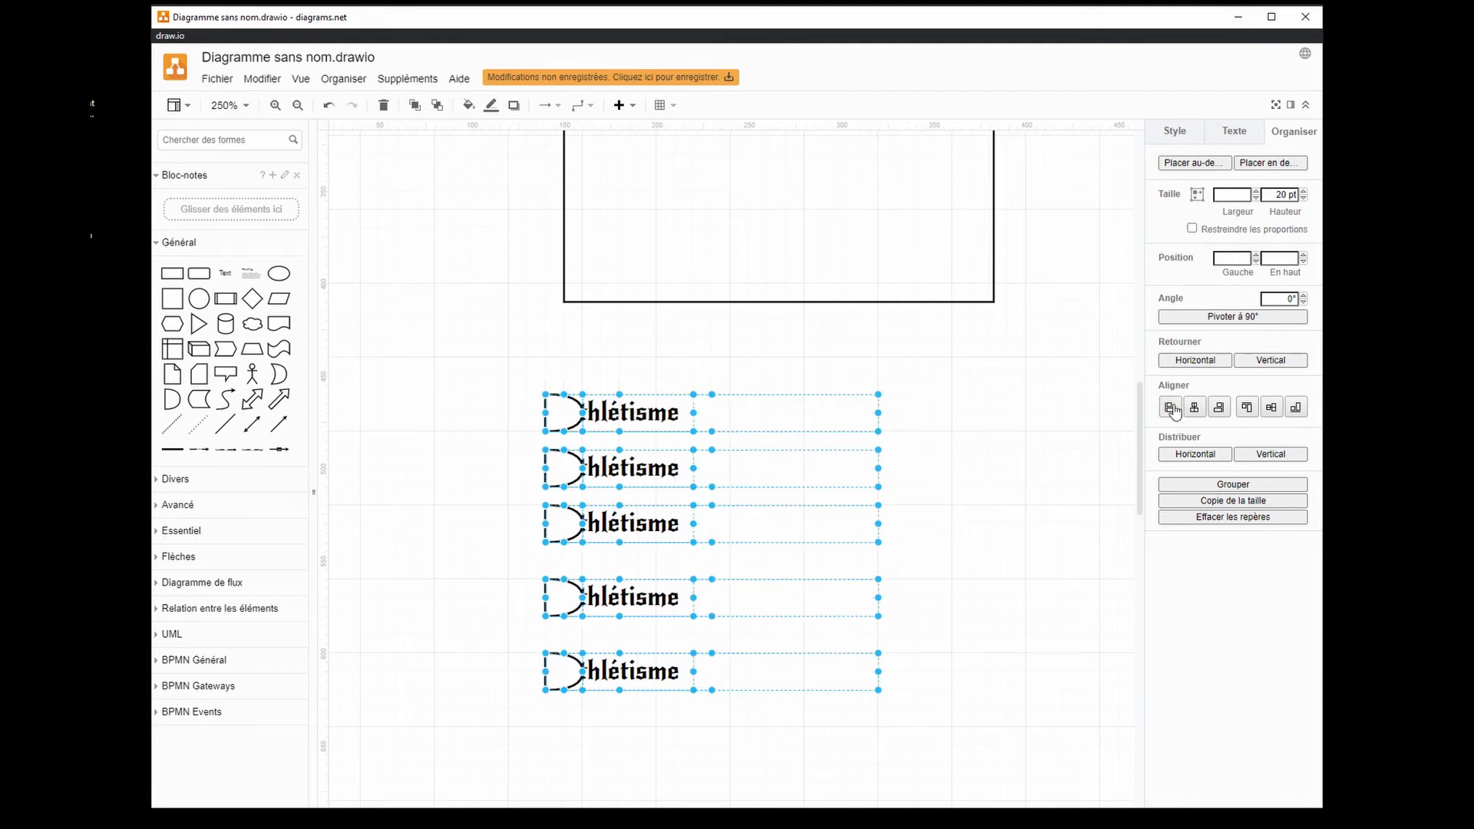
left_click(369, 451)
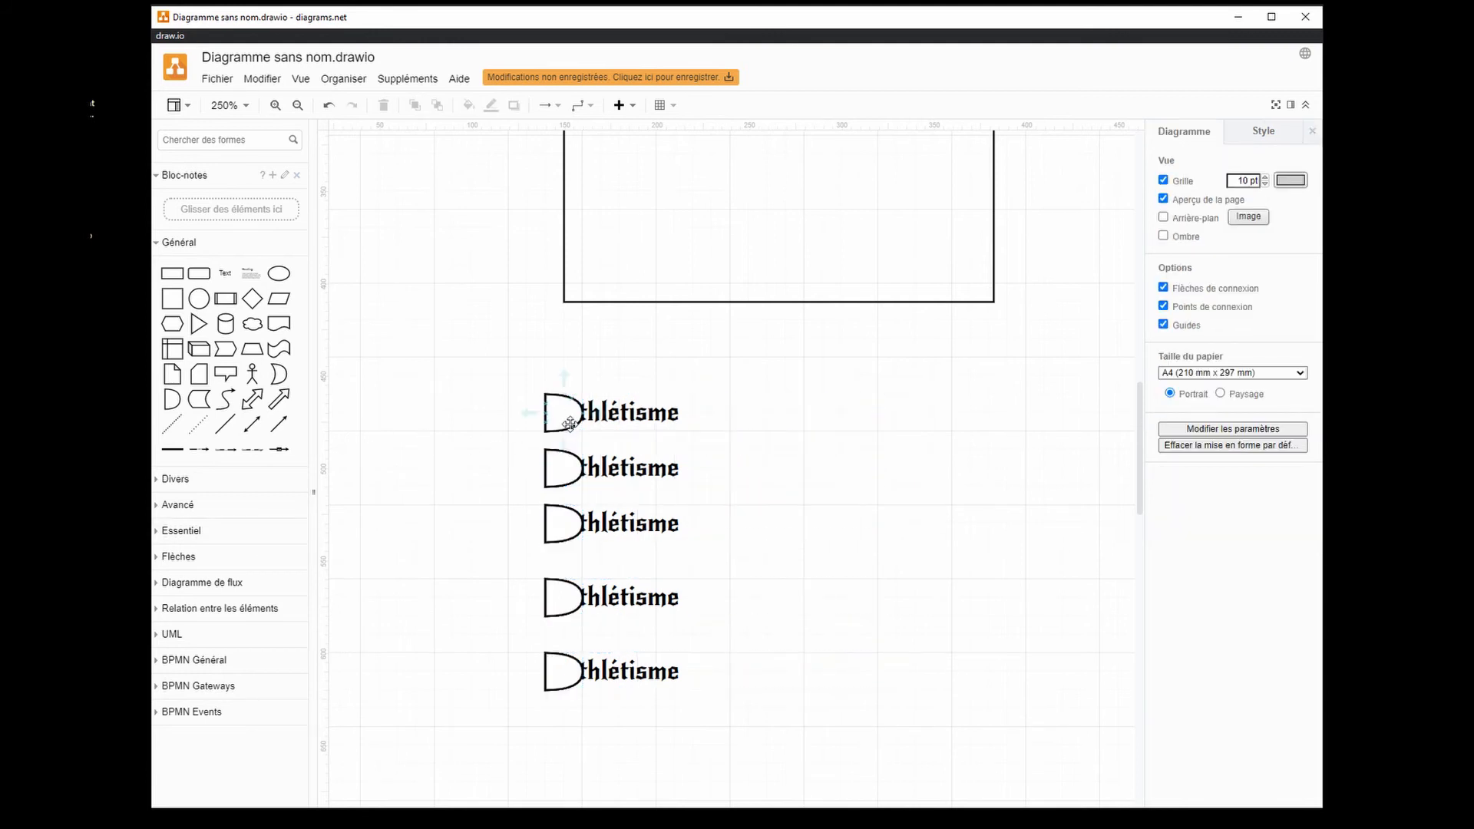
- Move the stacked D shapes of the top skill row back beside its label to form a contiguous line
left_click(569, 424)
left_click(569, 424)
left_click_drag(569, 423, 711, 413)
left_click_drag(566, 421, 787, 422)
left_click(564, 422)
left_click_drag(564, 422, 857, 425)
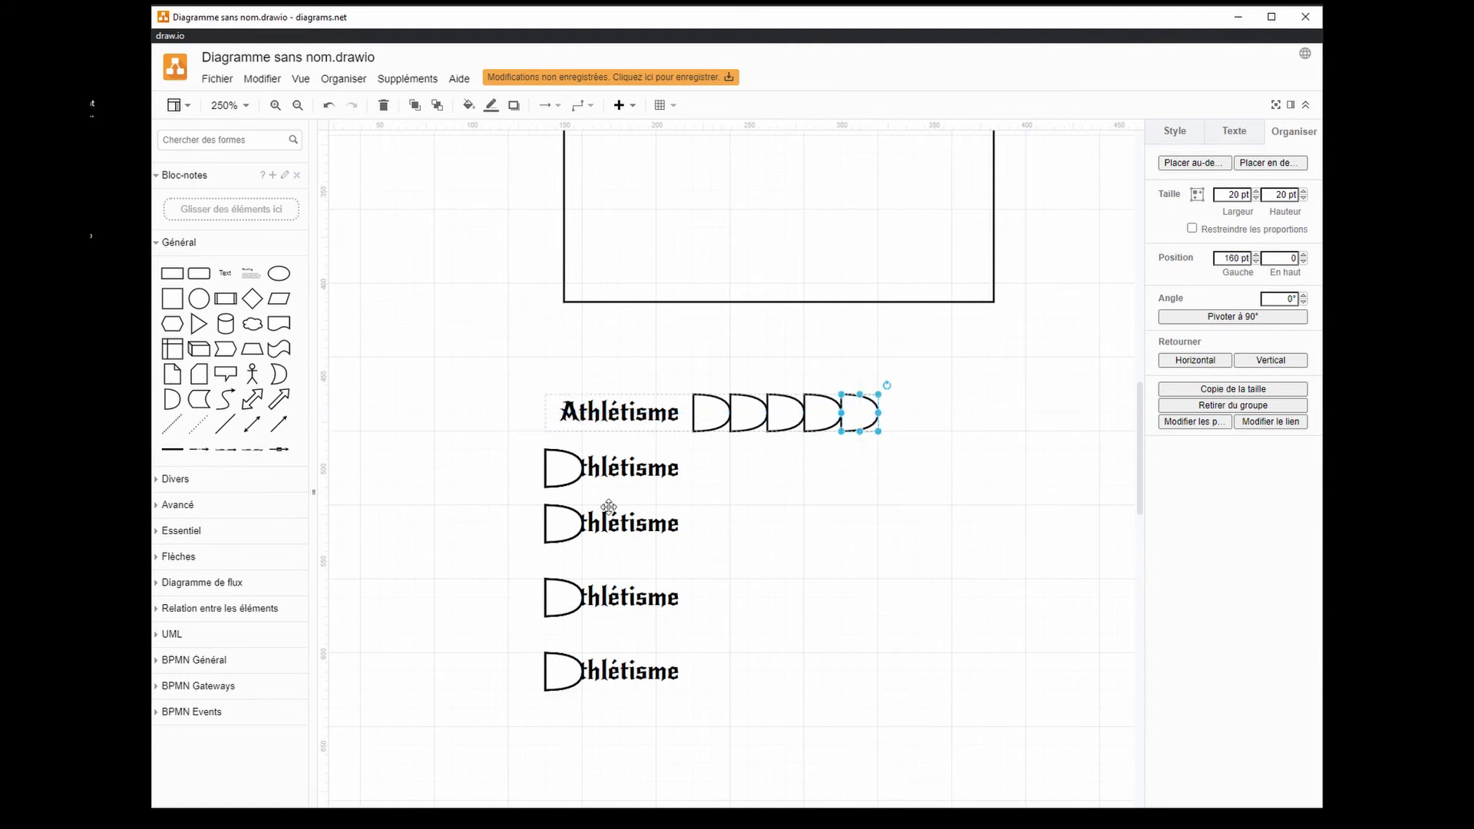
- Group the top skill row's Athlétisme label with its five D shapes
left_click(610, 417)
left_click(727, 431)
left_click(761, 428)
left_click_drag(464, 358, 912, 452)
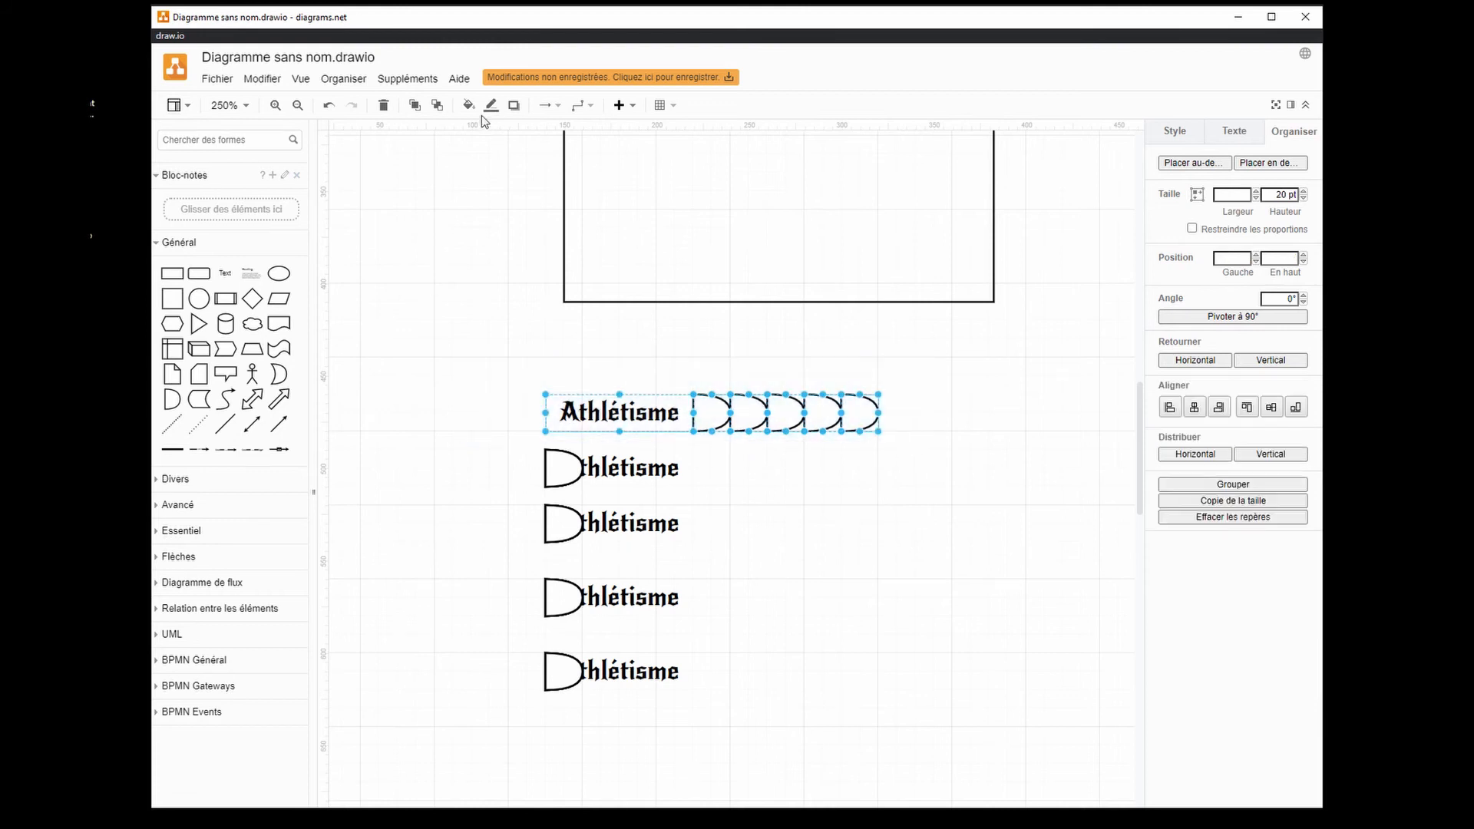
left_click(344, 79)
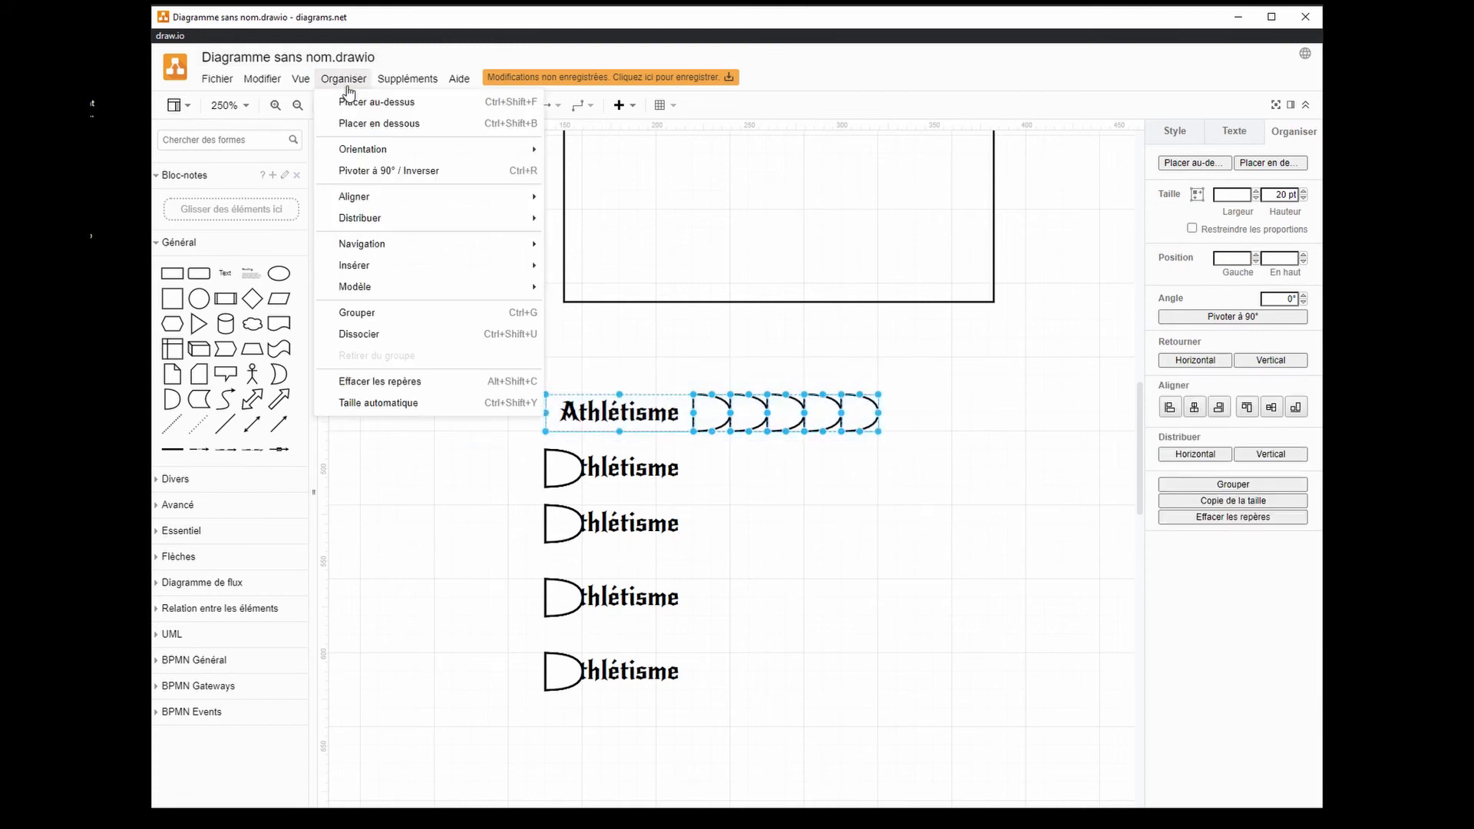
left_click(385, 314)
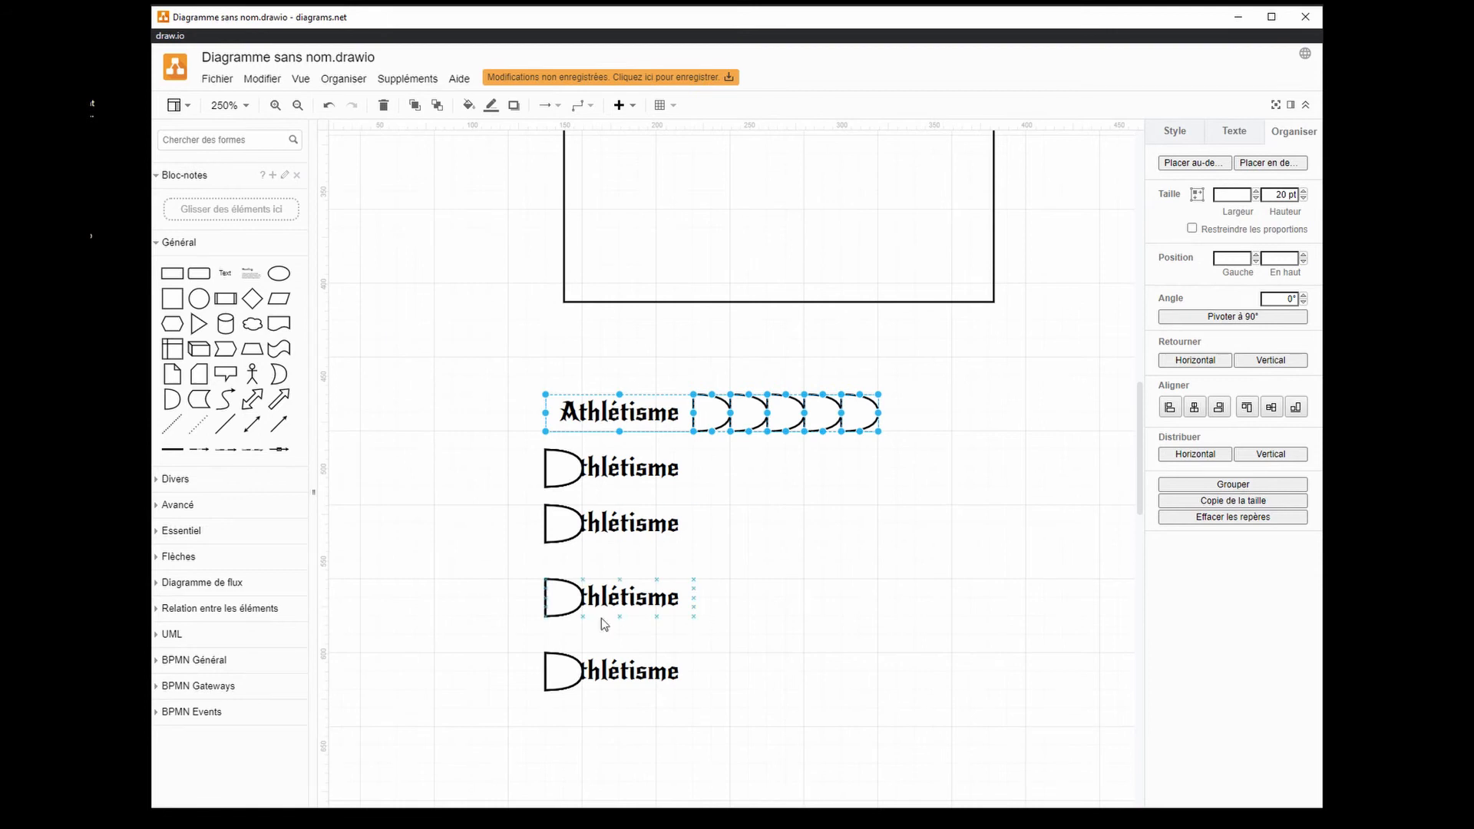
- Delete the four skill rows with stacked D shapes below the rebuilt row
left_click_drag(494, 456, 776, 772)
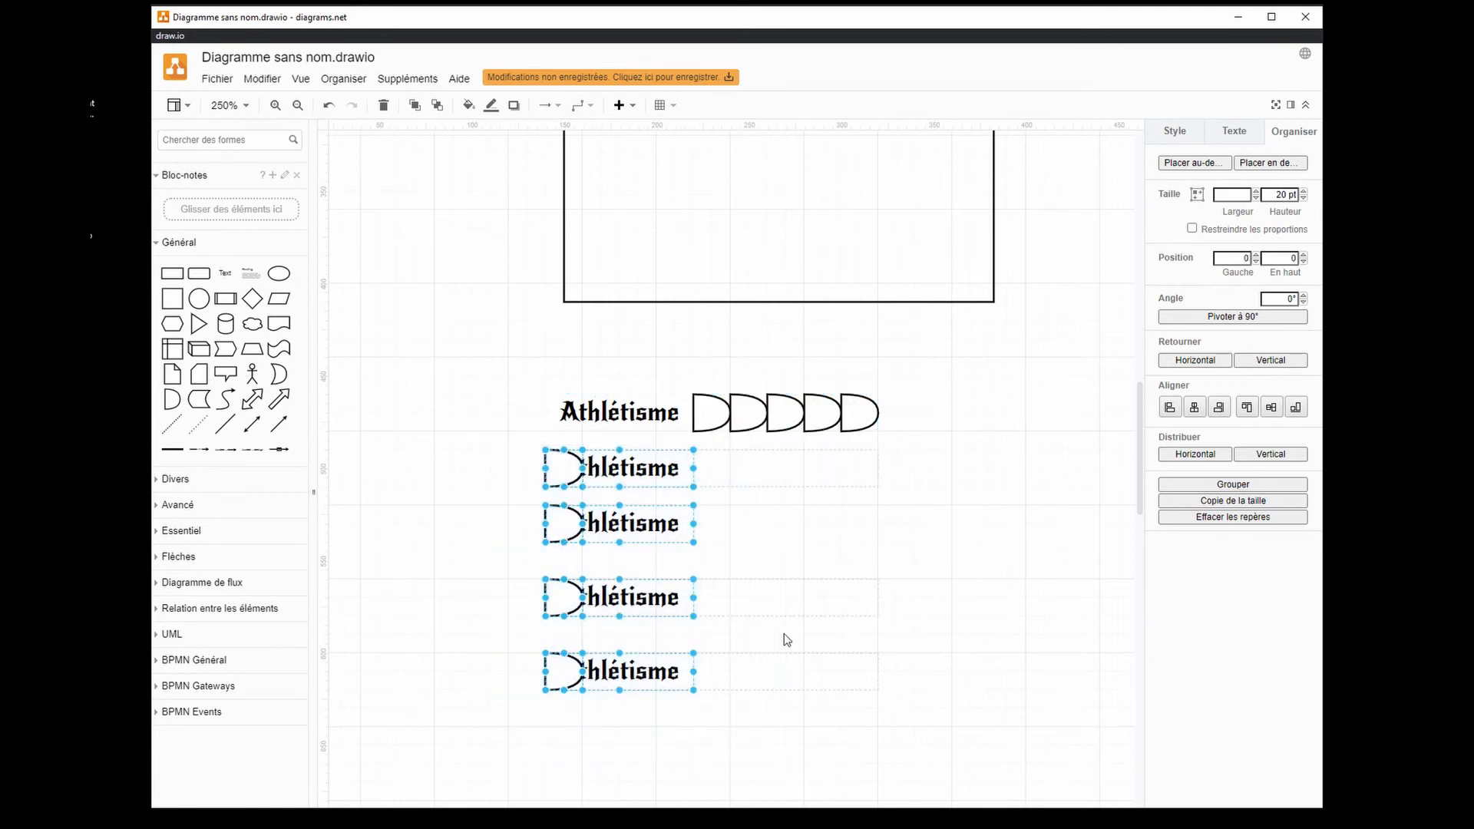
key("Delete")
left_click_drag(451, 298, 971, 543)
left_click(592, 468)
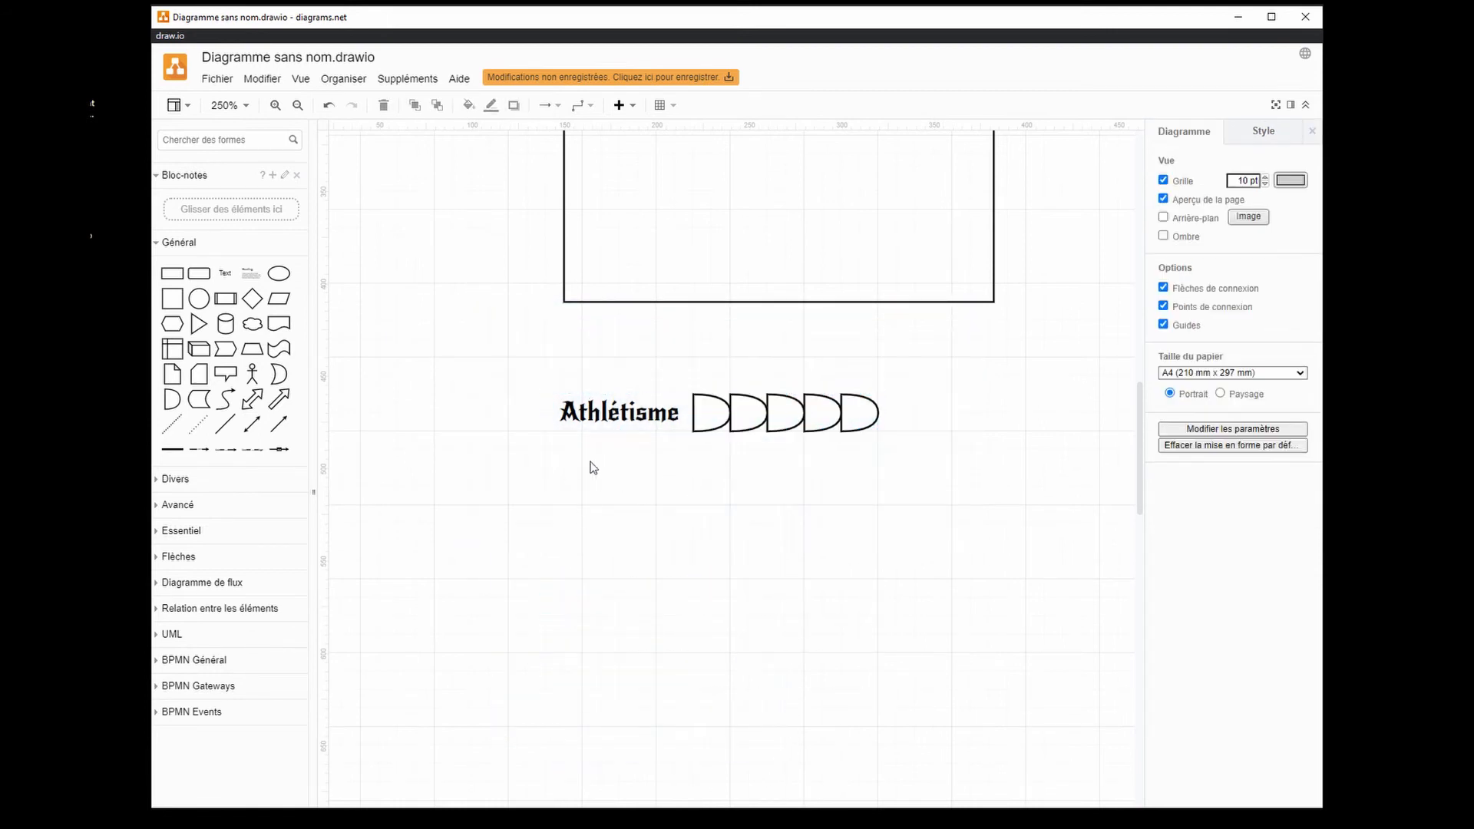
- Duplicate the rebuilt skill row and place the copy directly below it, aligned with the original
left_click(640, 419)
key("ctrl+d")
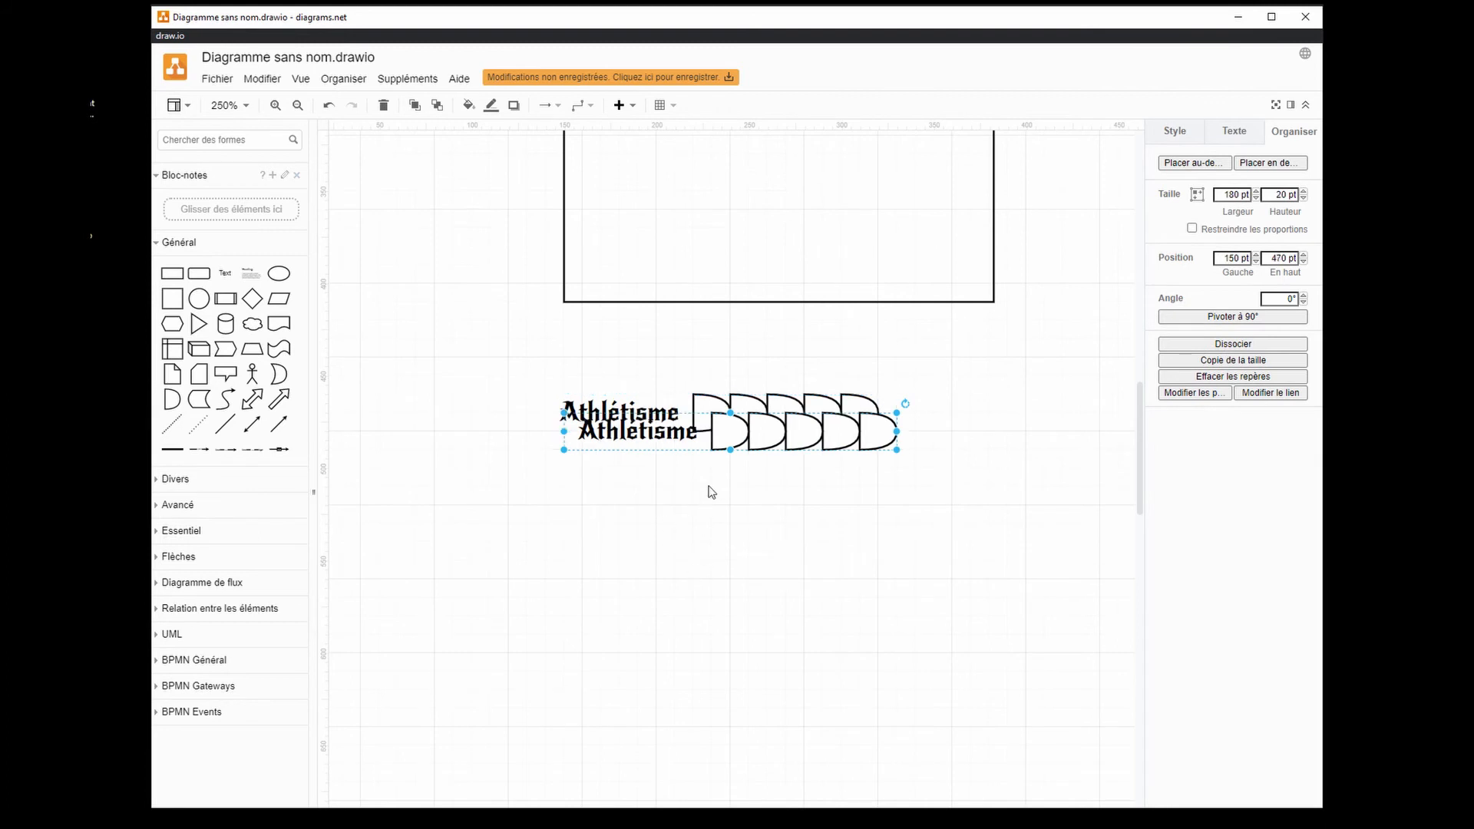
left_click_drag(712, 448, 698, 480)
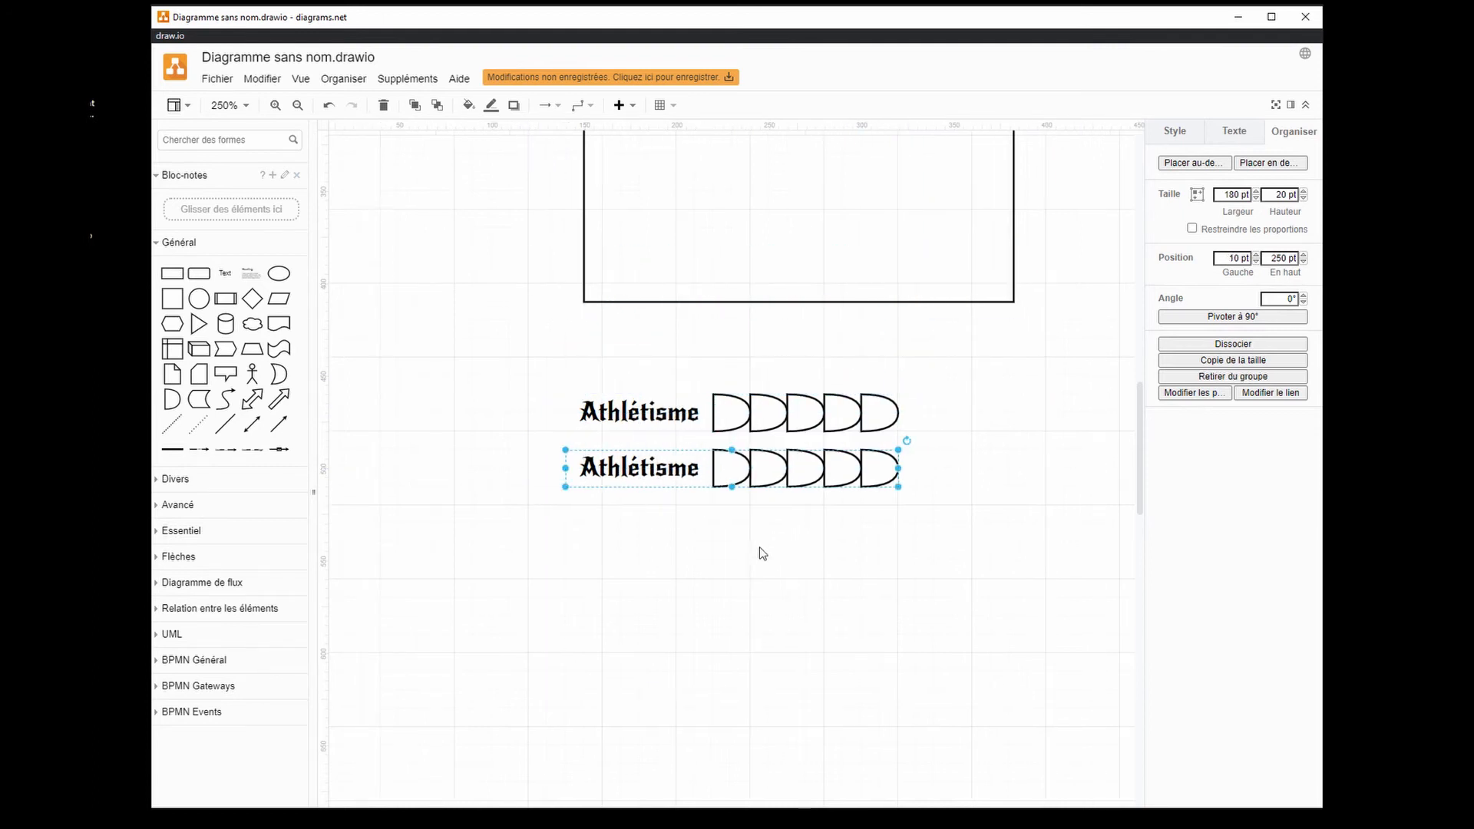
- Try to group the banner with the frame lines below it and test the group by moving the banner
scroll(780, 557, "up", 3)
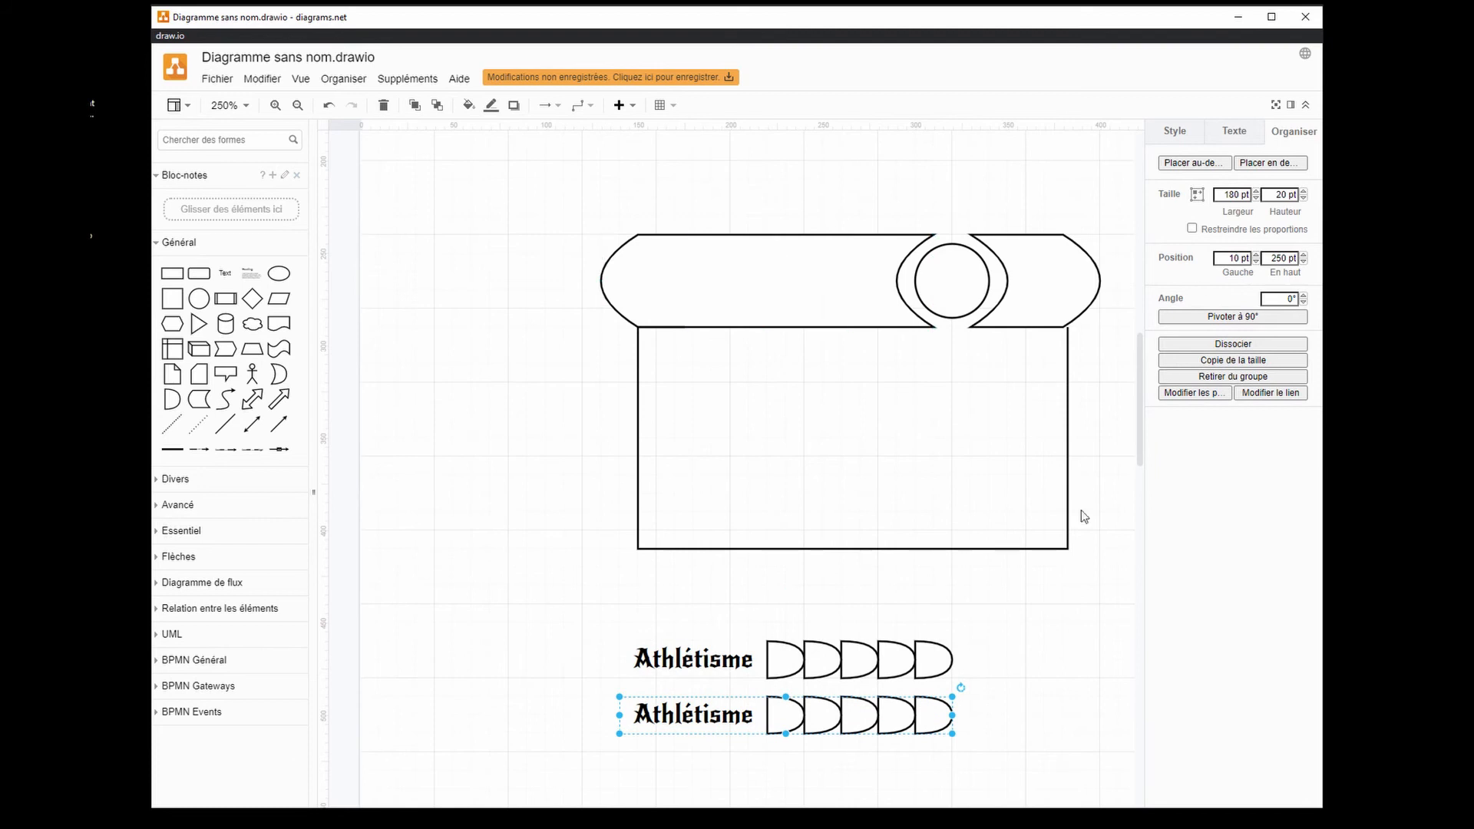
mouse_move(768, 288)
left_mouse_down()
mouse_move(861, 277)
mouse_move(743, 283)
mouse_move(766, 286)
left_mouse_up()
left_click_drag(557, 193, 1102, 577)
left_click(343, 79)
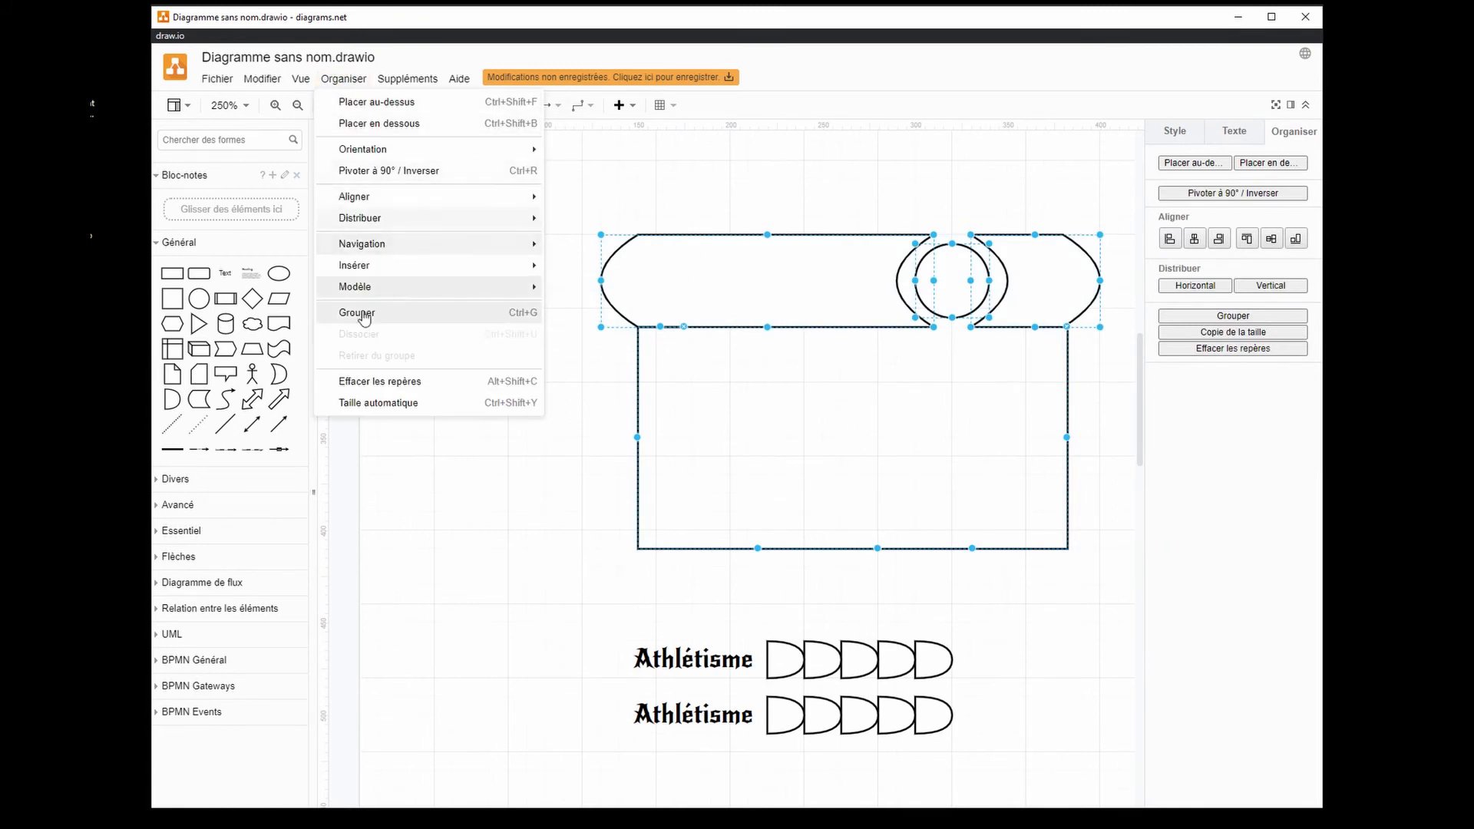
left_click(366, 313)
mouse_move(694, 285)
left_mouse_down()
mouse_move(885, 289)
mouse_move(642, 237)
mouse_move(675, 284)
left_mouse_up()
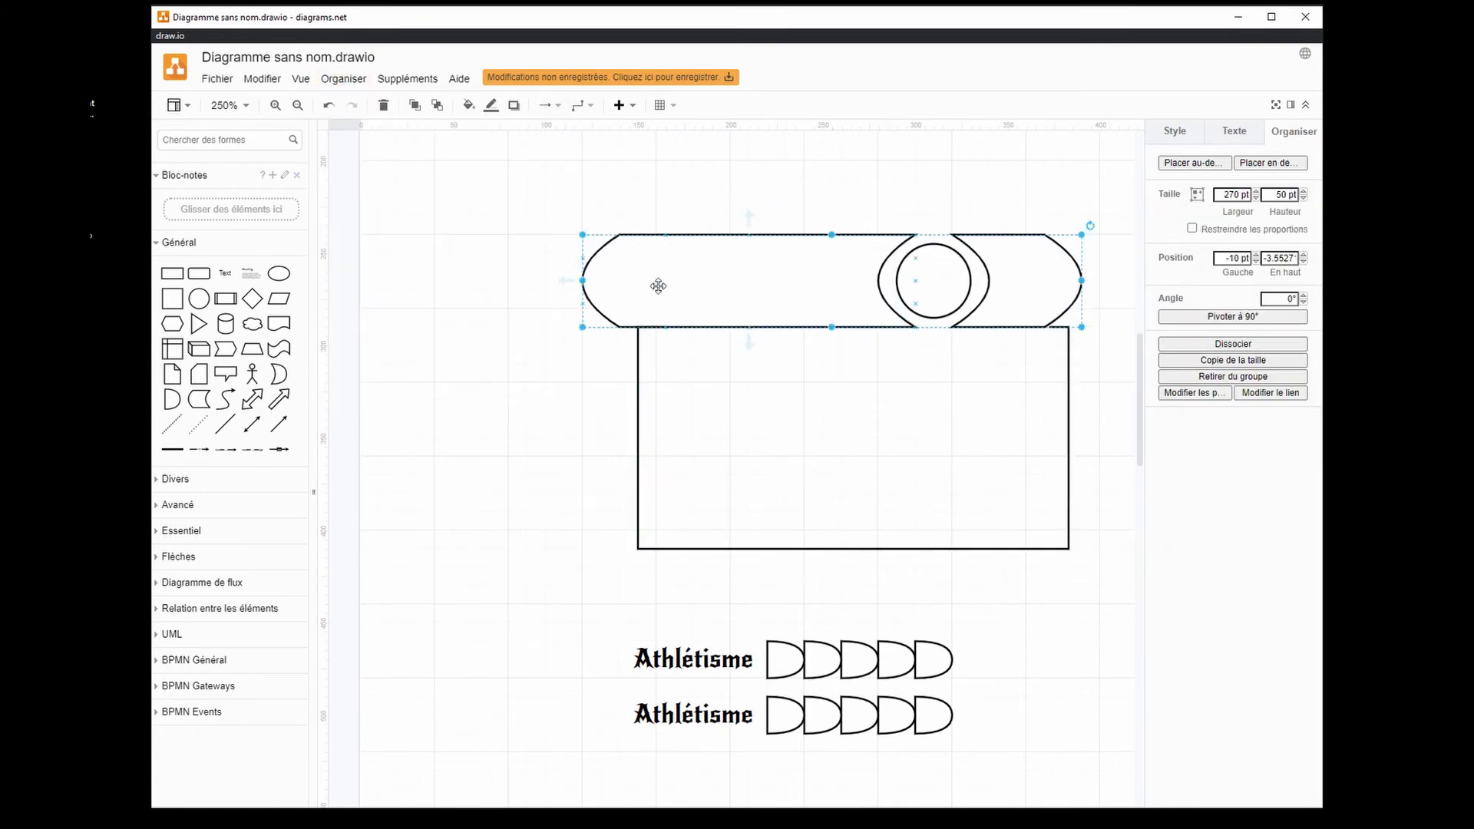
left_click_drag(527, 193, 733, 290)
left_click(716, 289)
left_click(510, 407)
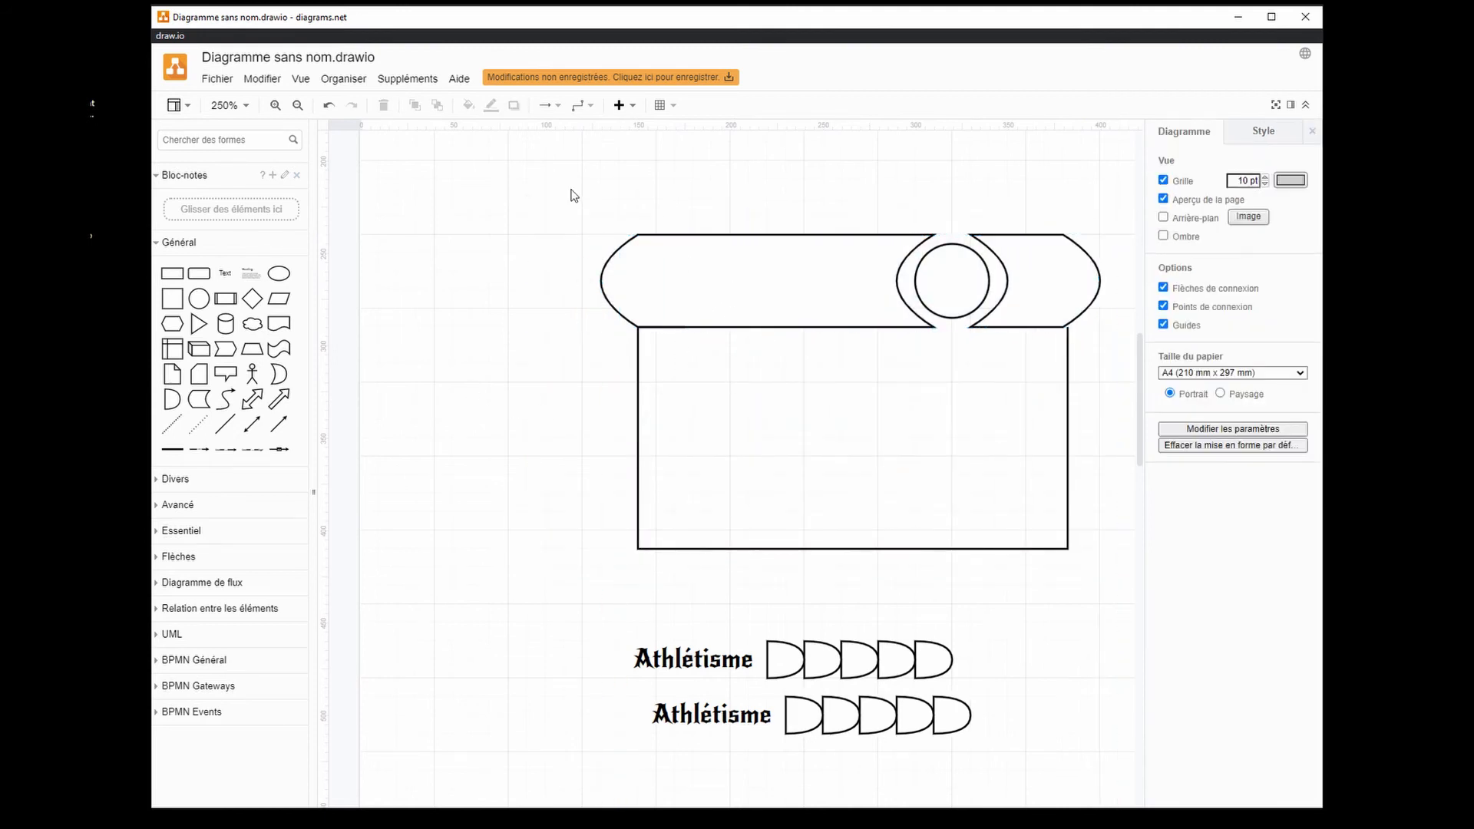
- Retry grouping the banner and frame, and shift the banner slightly left to check the group
left_click_drag(551, 170, 1101, 574)
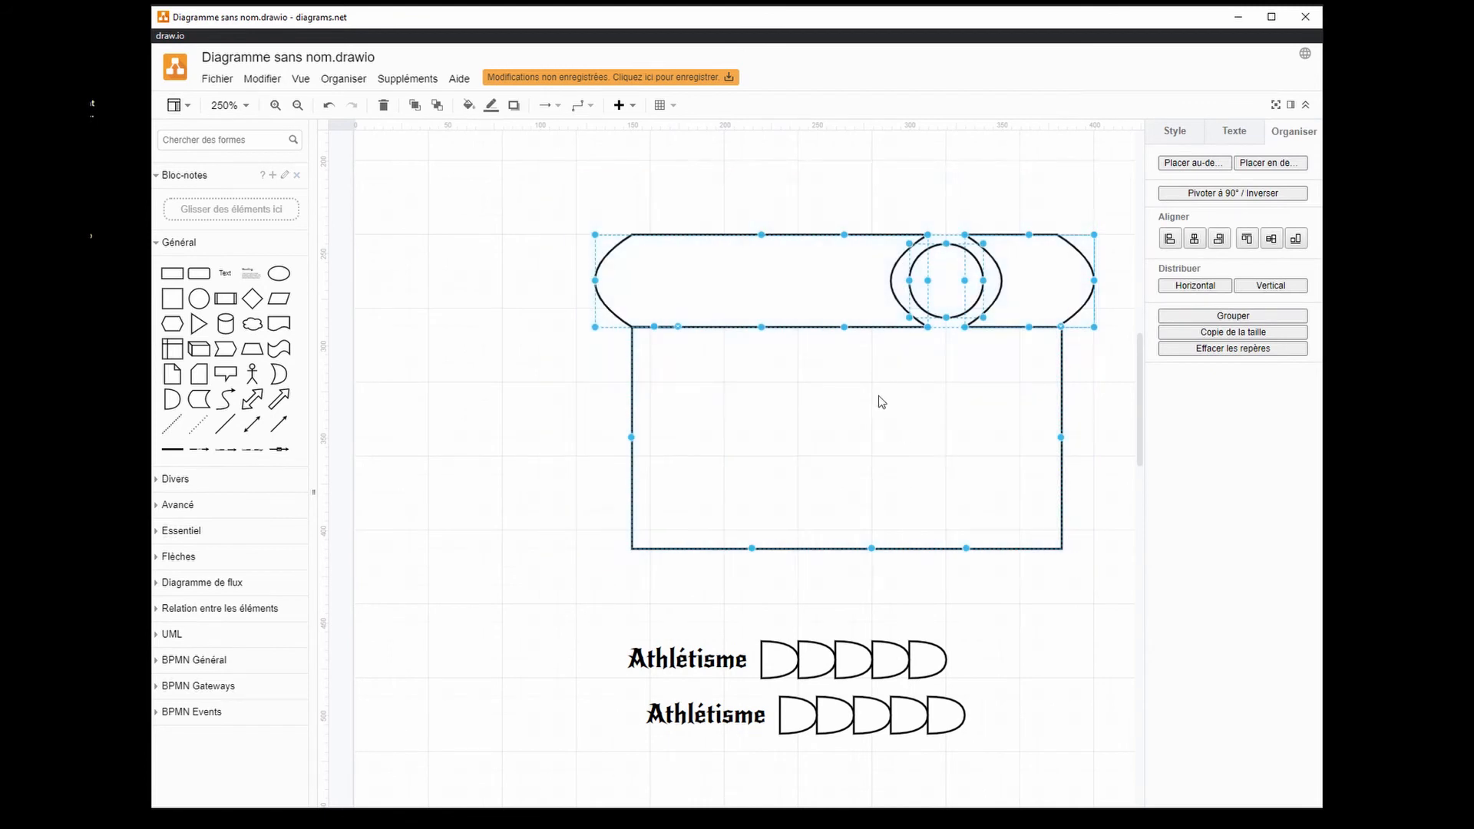
left_click(343, 78)
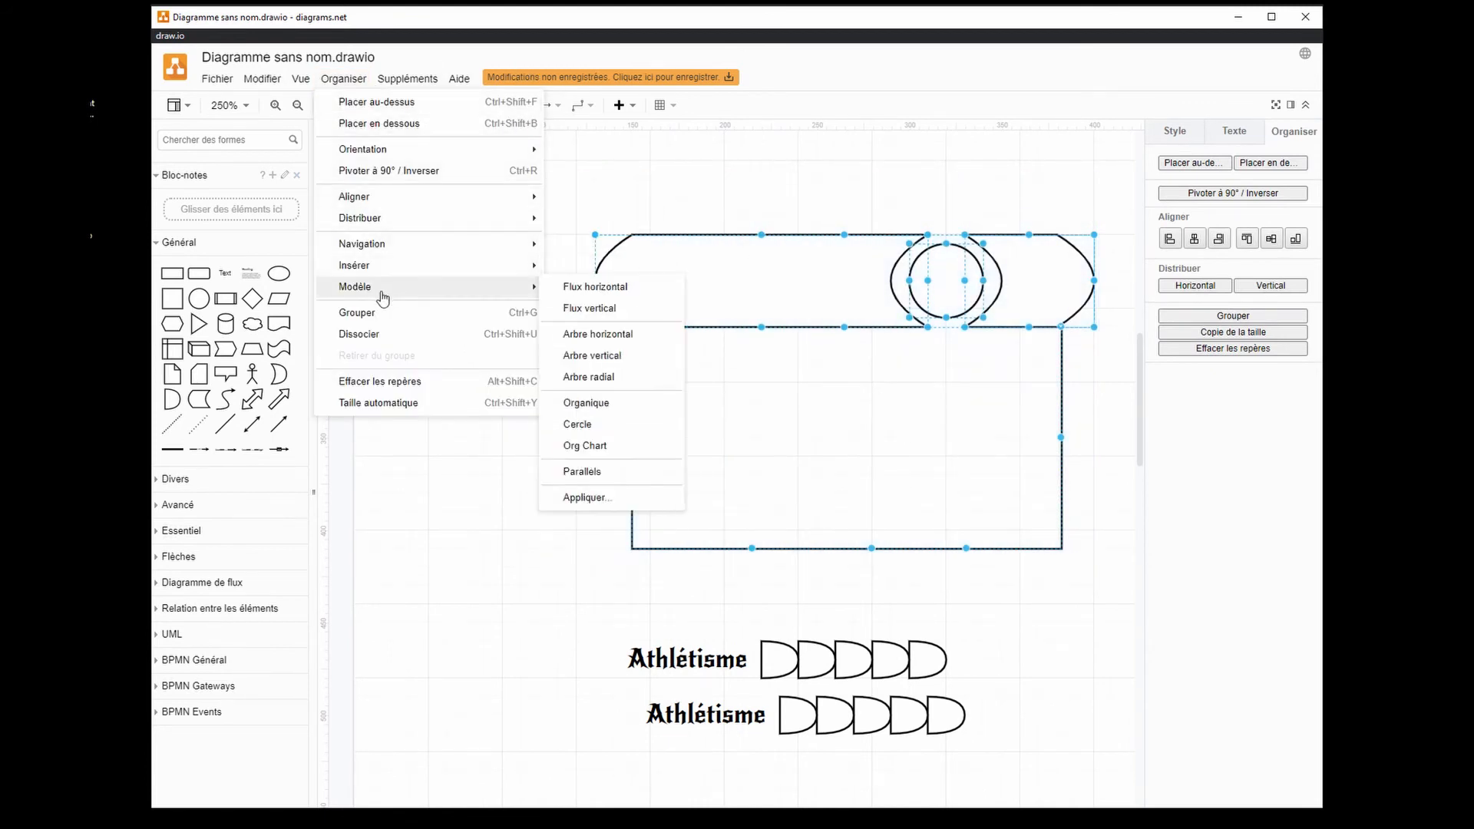
left_click(361, 317)
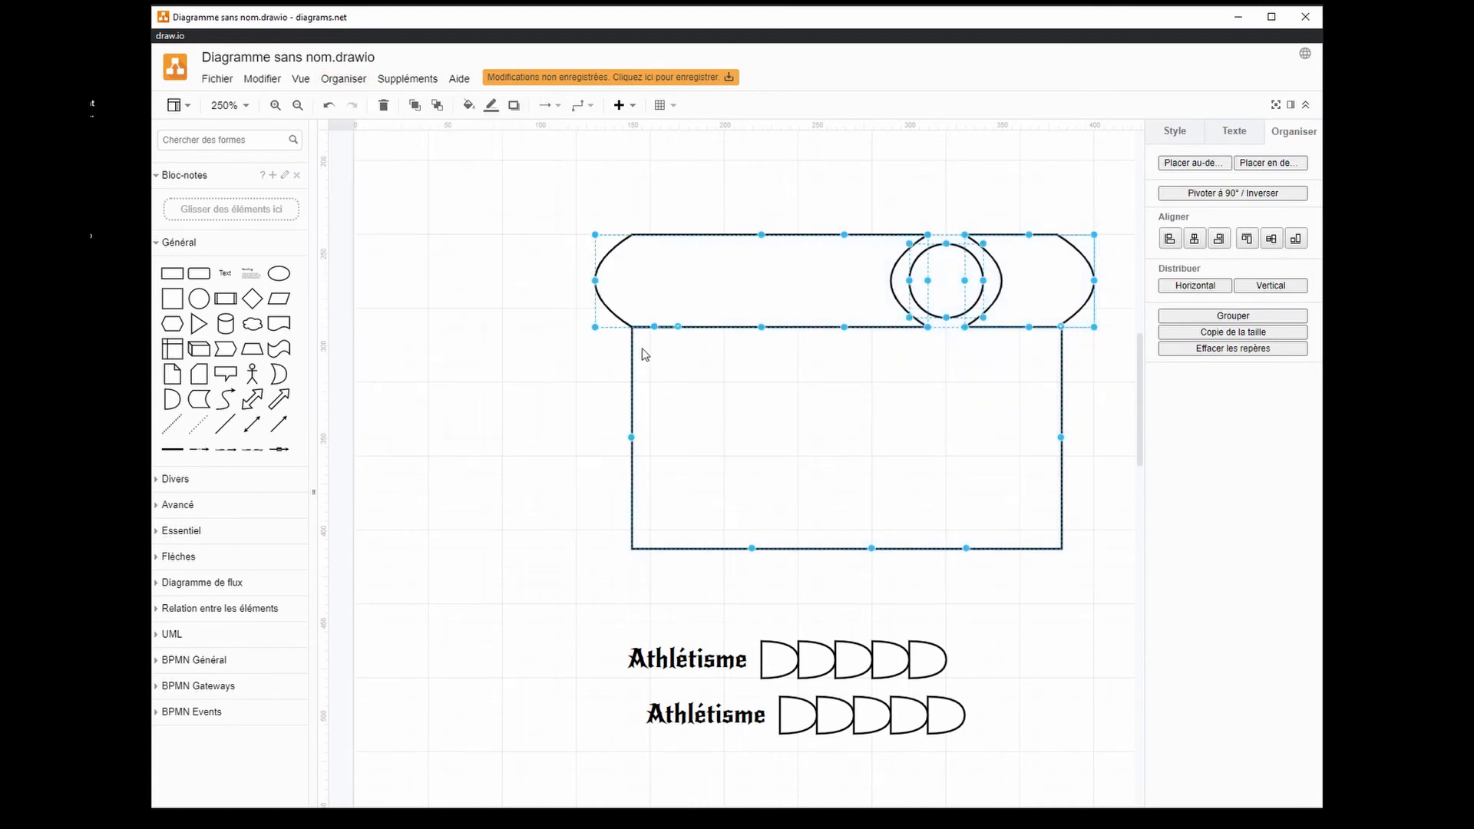
left_click(700, 338)
mouse_move(954, 292)
left_mouse_down()
mouse_move(1089, 287)
mouse_move(919, 293)
mouse_move(934, 292)
left_mouse_up()
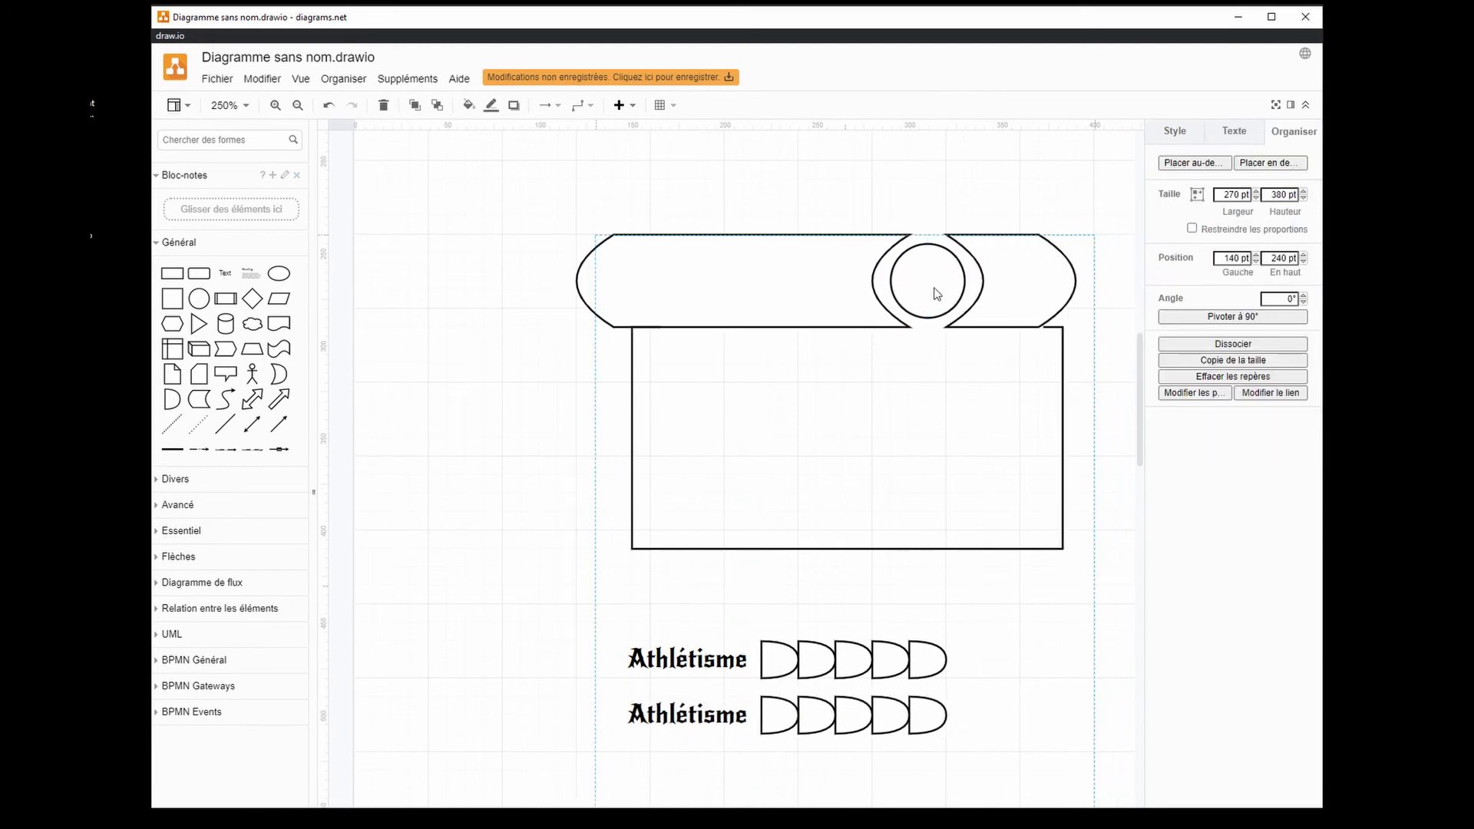
left_click(479, 540)
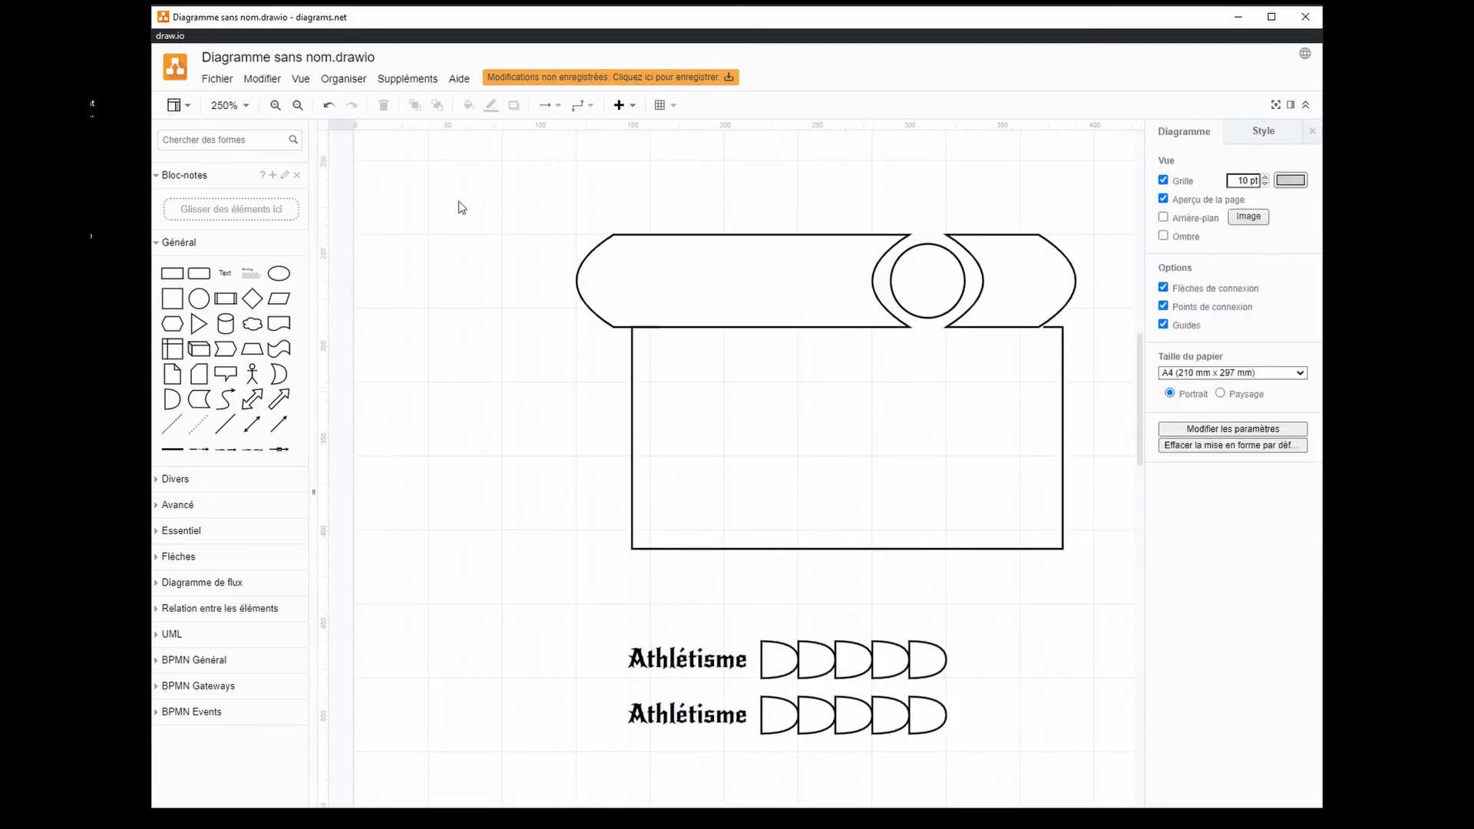
- Select the banner, frame and both skill rows and ungroup them all
left_click_drag(456, 188, 846, 682)
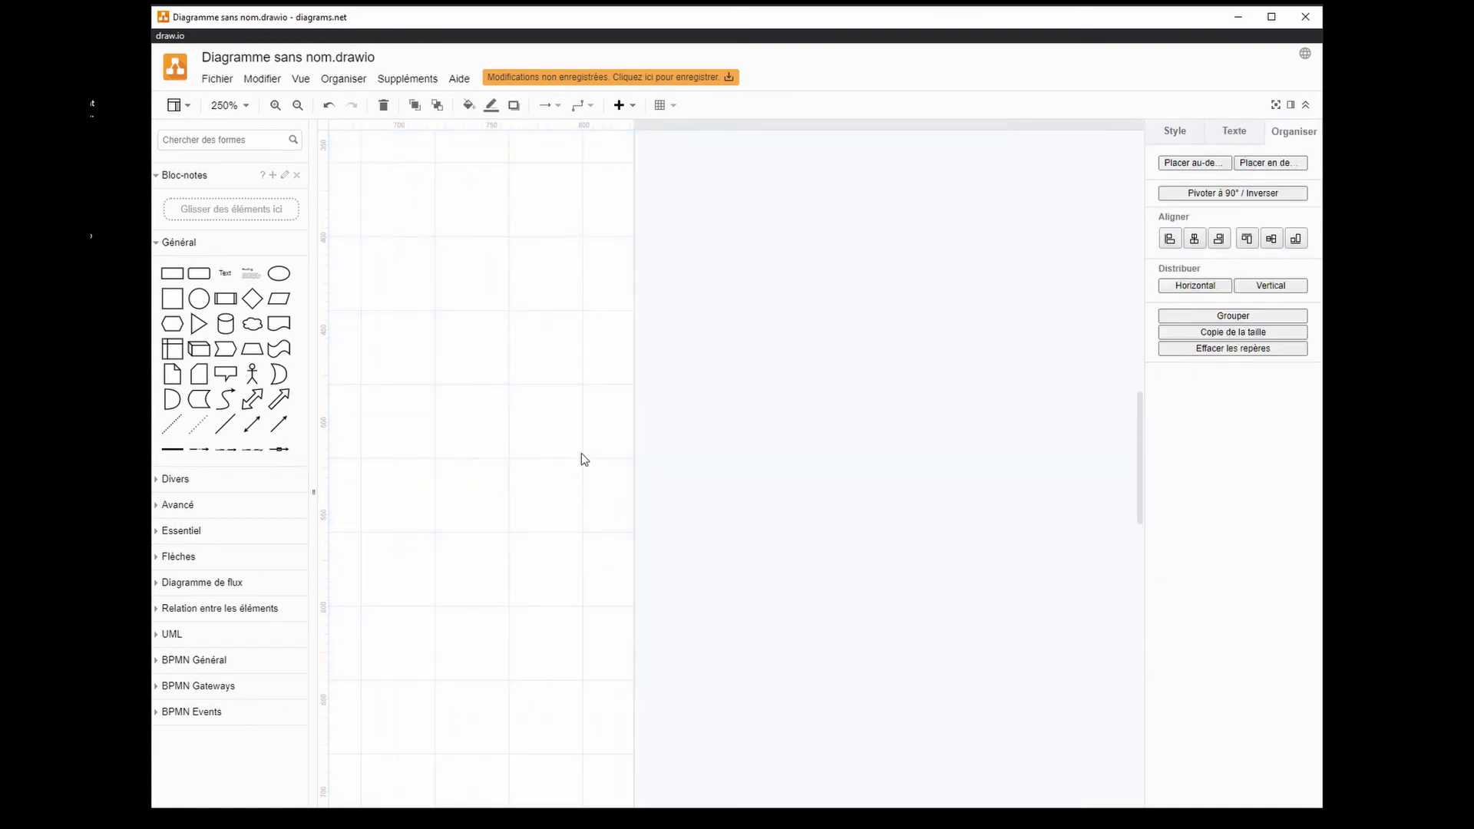
scroll(597, 431, "down", 3)
left_click_drag(605, 422, 1064, 584)
left_click(349, 79)
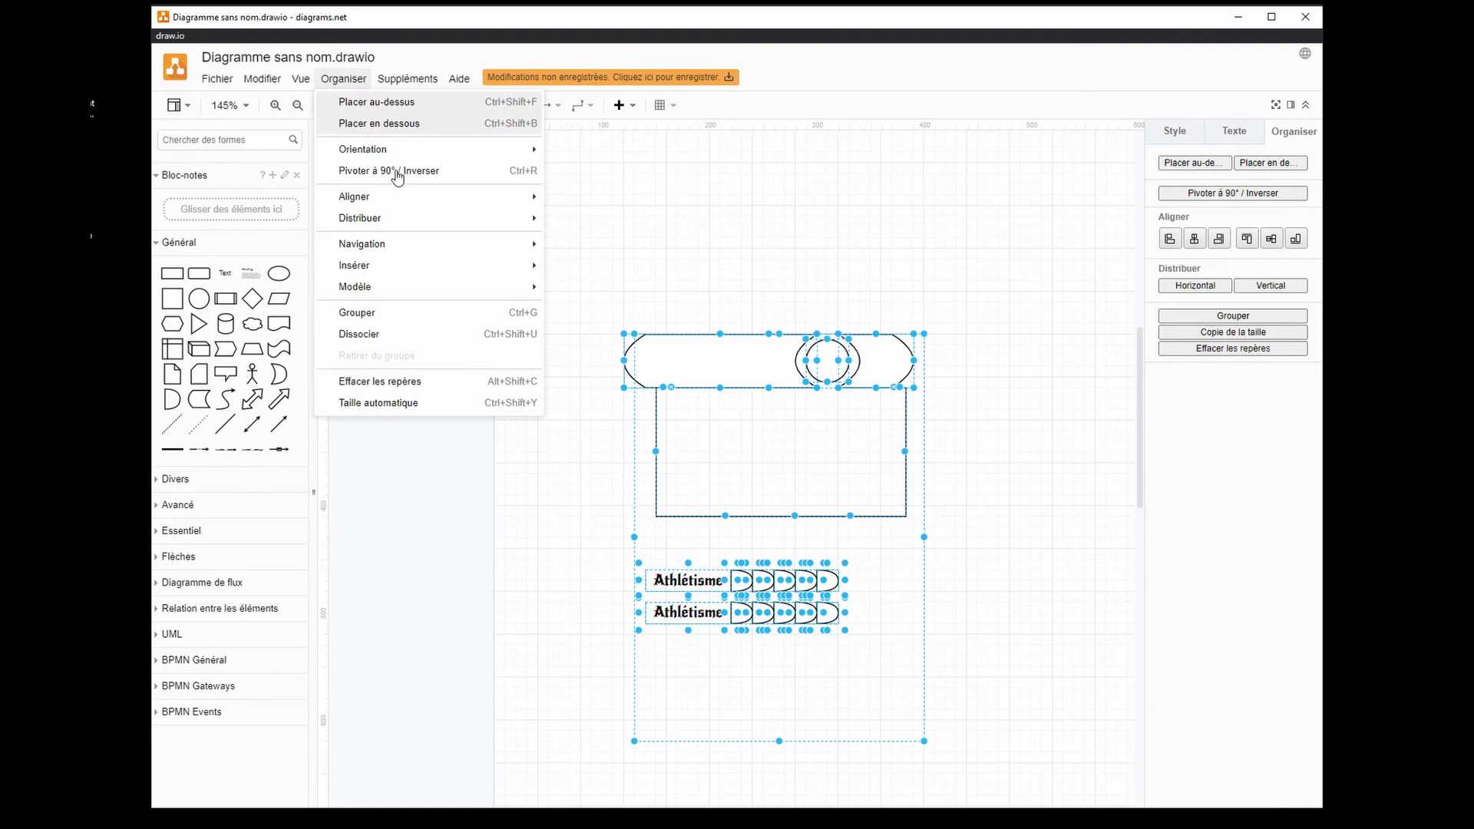
left_click(388, 342)
left_click(635, 469)
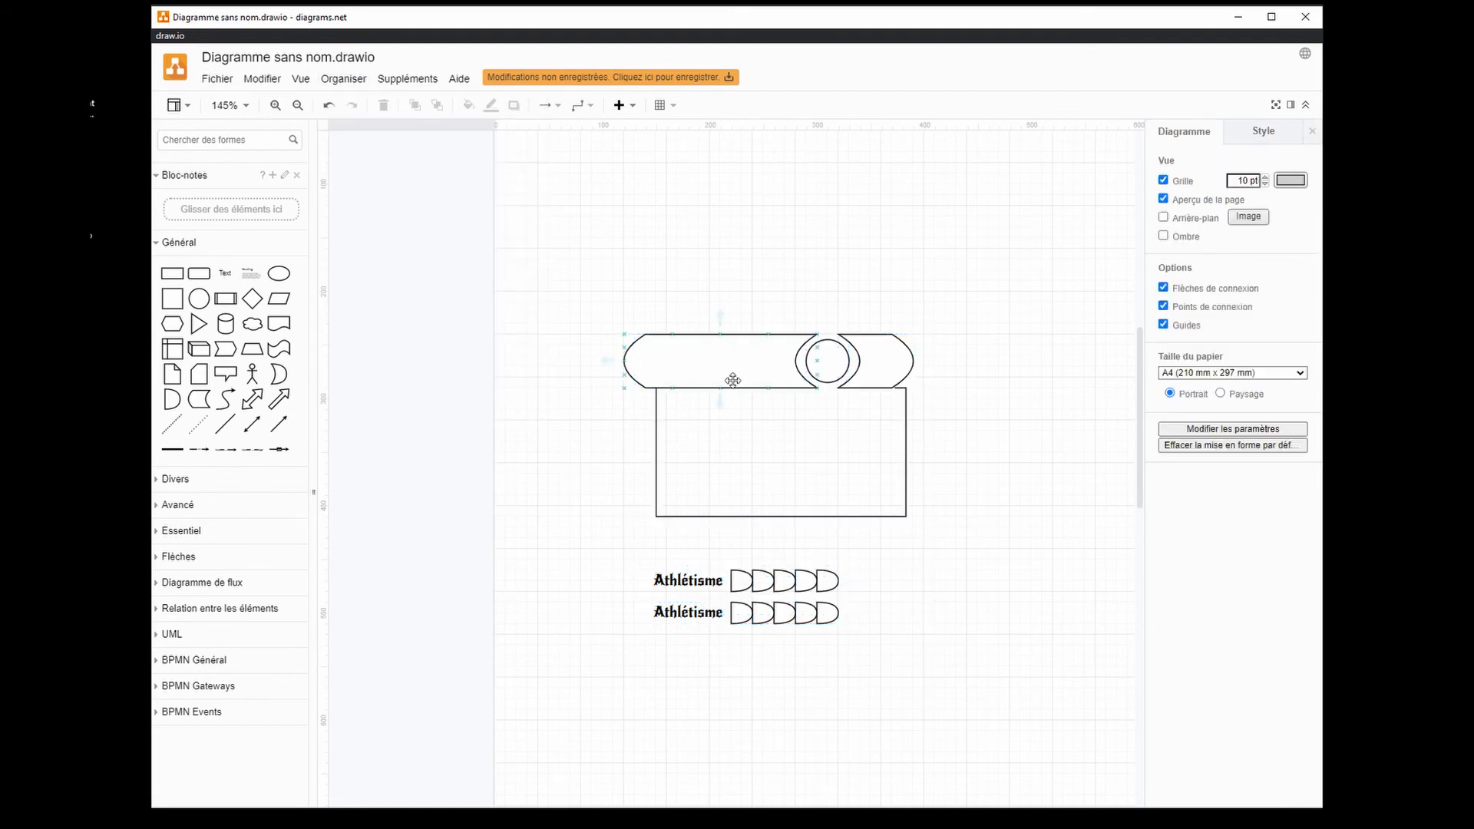
- Move the banner right to realign it over the frame, and shift the frame's right edge inward
left_click_drag(584, 249, 949, 395)
left_click_drag(720, 370, 721, 367)
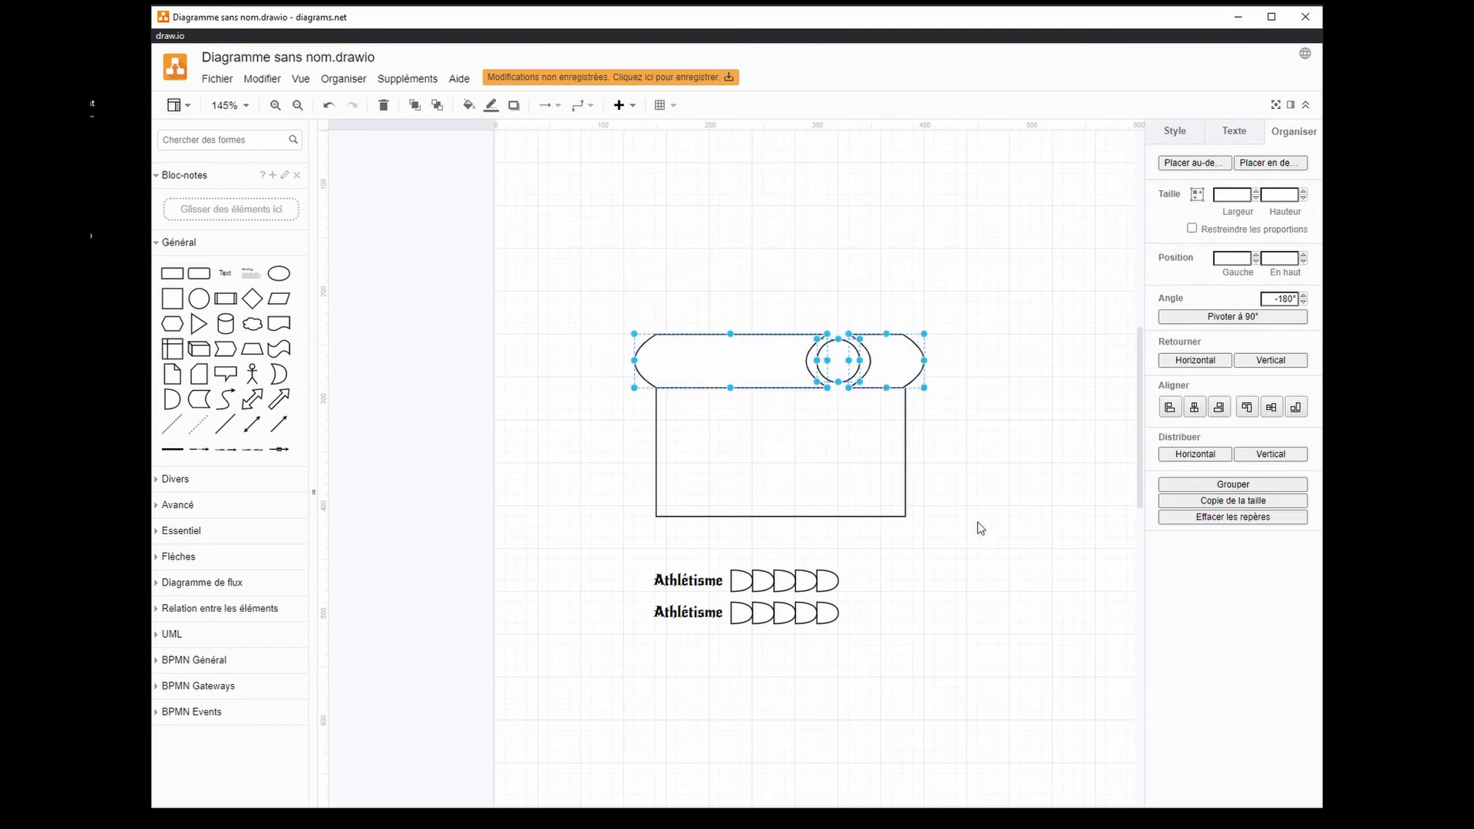
left_click(915, 451)
left_click(914, 451)
left_click_drag(905, 451, 891, 445)
- Move the banner and frame together up and to the right, away from the two skill rows
scroll(919, 418, "up", 2)
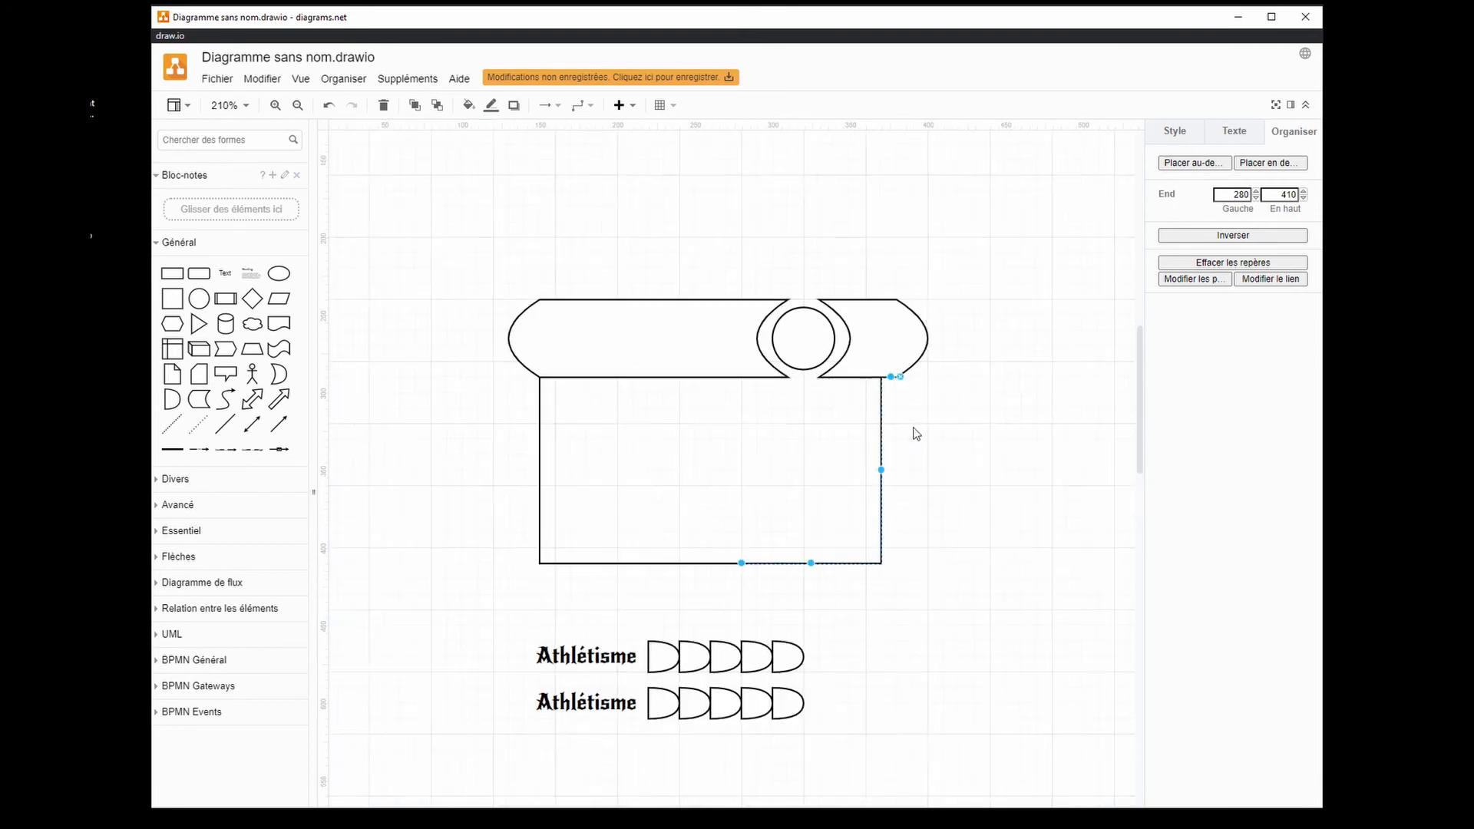
scroll(920, 458, "down", 1)
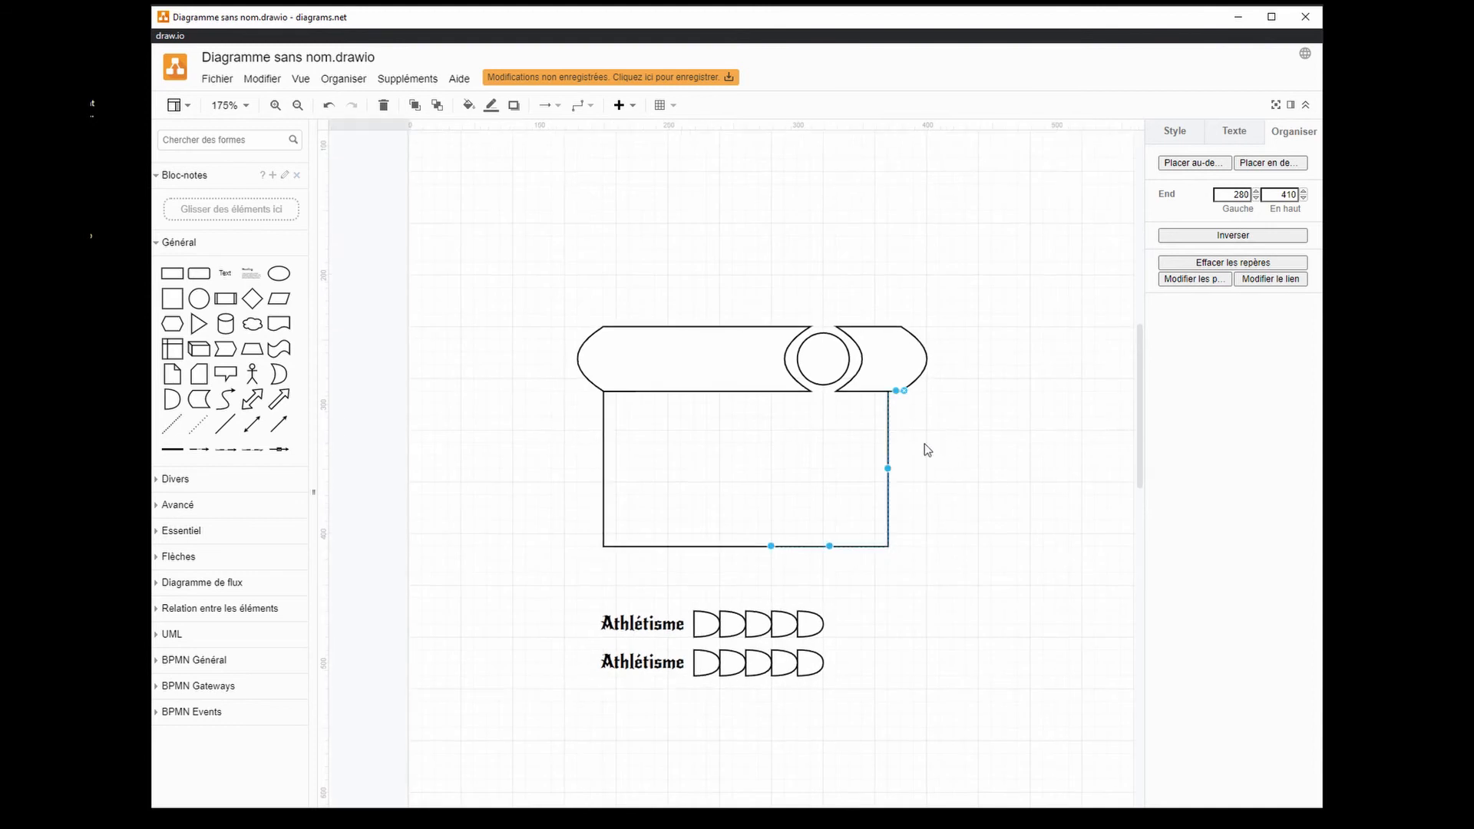
scroll(924, 448, "down", 3)
scroll(914, 384, "up", 3)
scroll(934, 421, "down", 1)
scroll(978, 489, "down", 1)
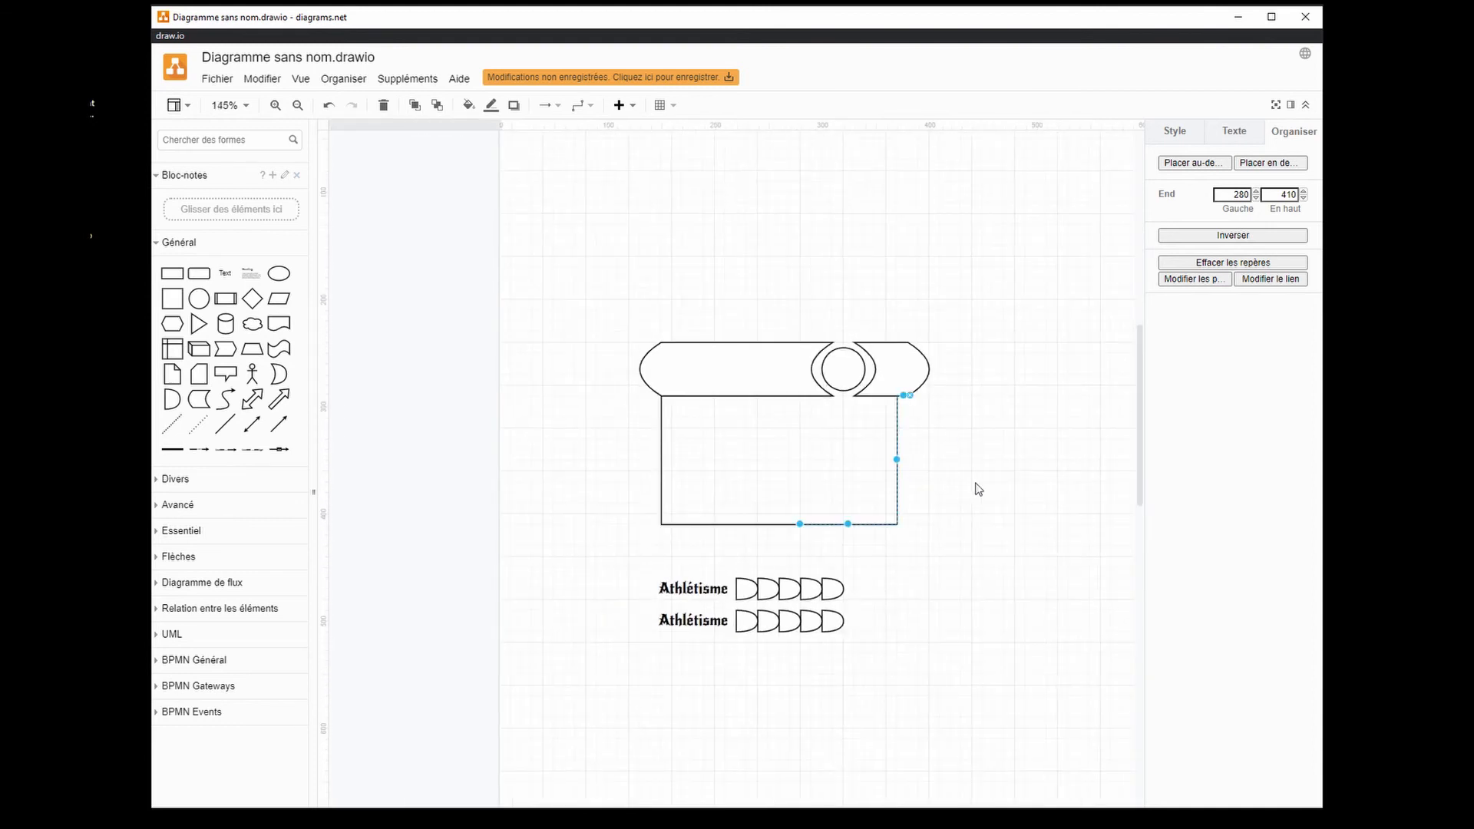
left_click_drag(615, 297, 985, 554)
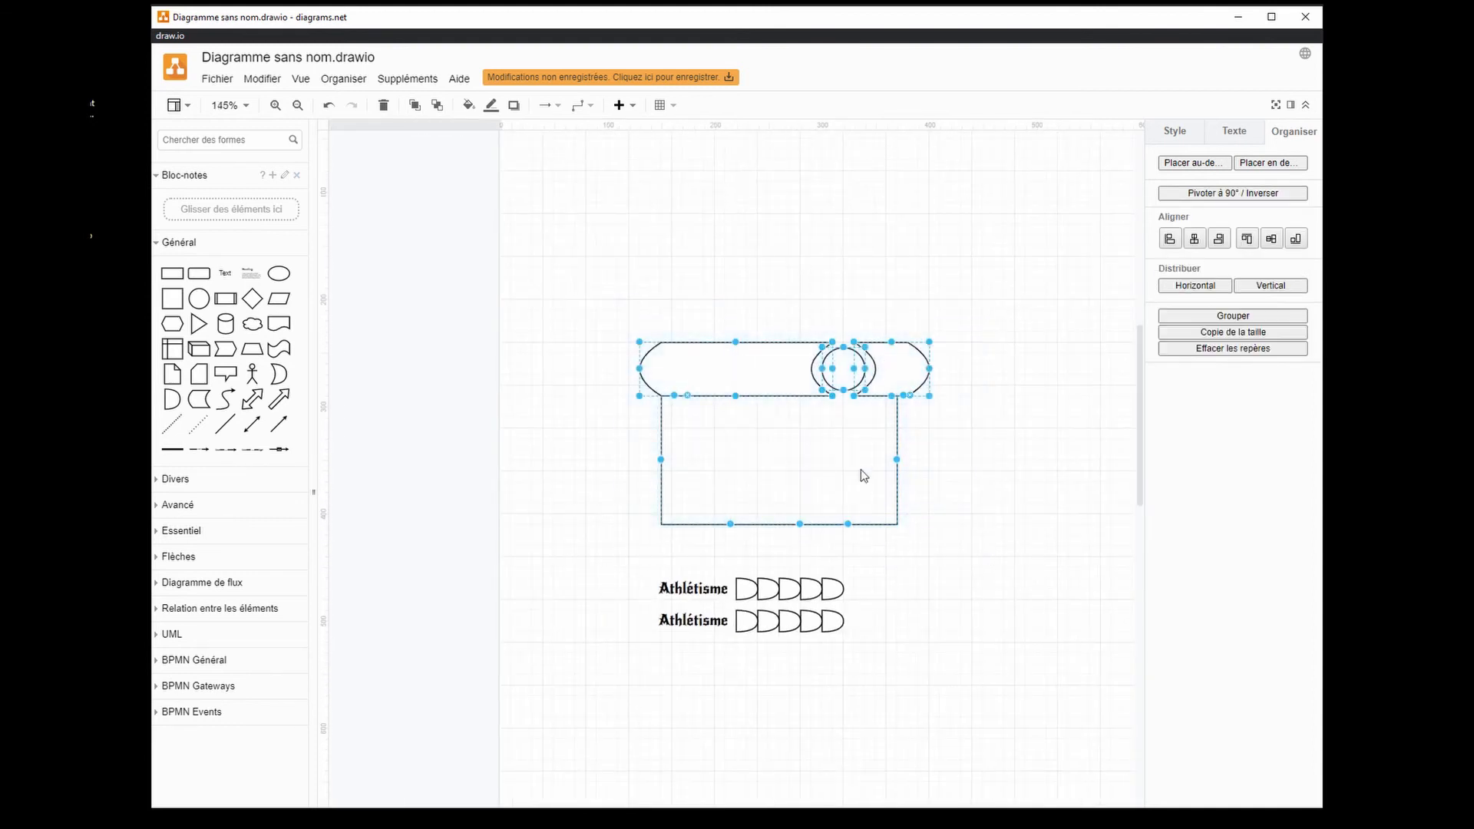
left_click_drag(742, 374, 1031, 332)
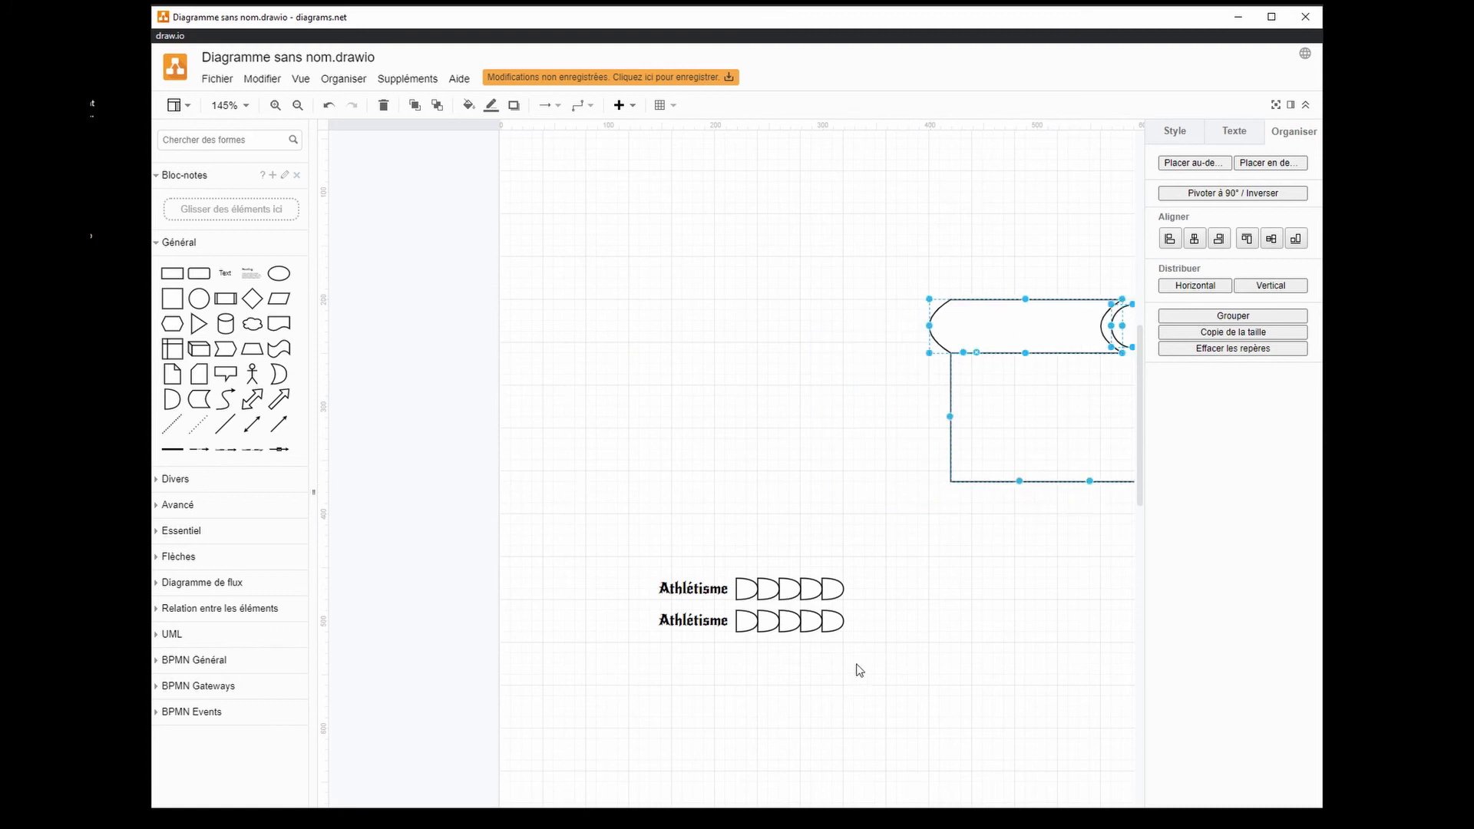
- Group the upper skill row's label and five D shapes again
left_click(695, 629)
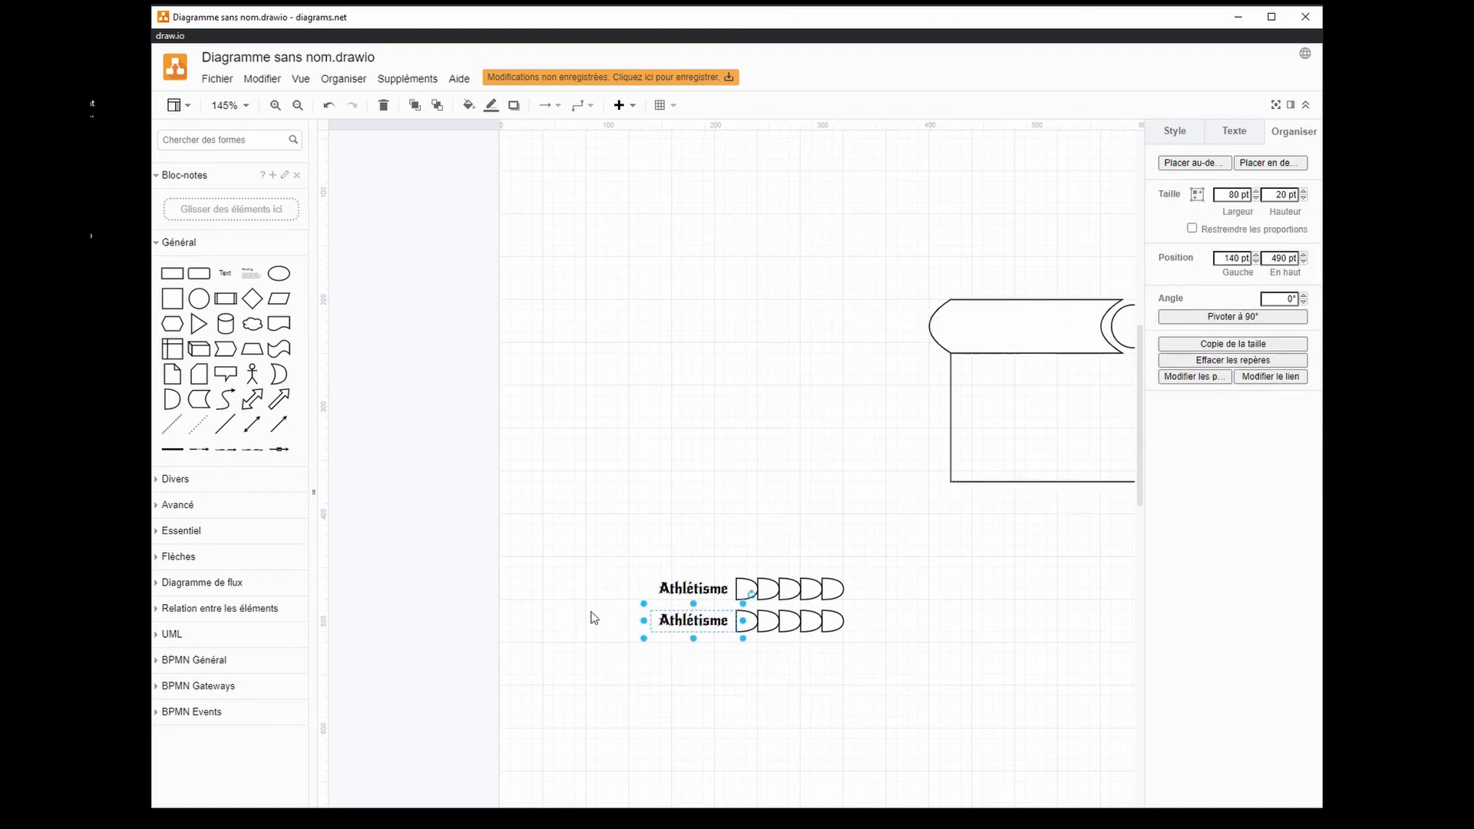
left_click_drag(593, 618, 904, 657)
left_click_drag(624, 547, 869, 608)
left_click(343, 79)
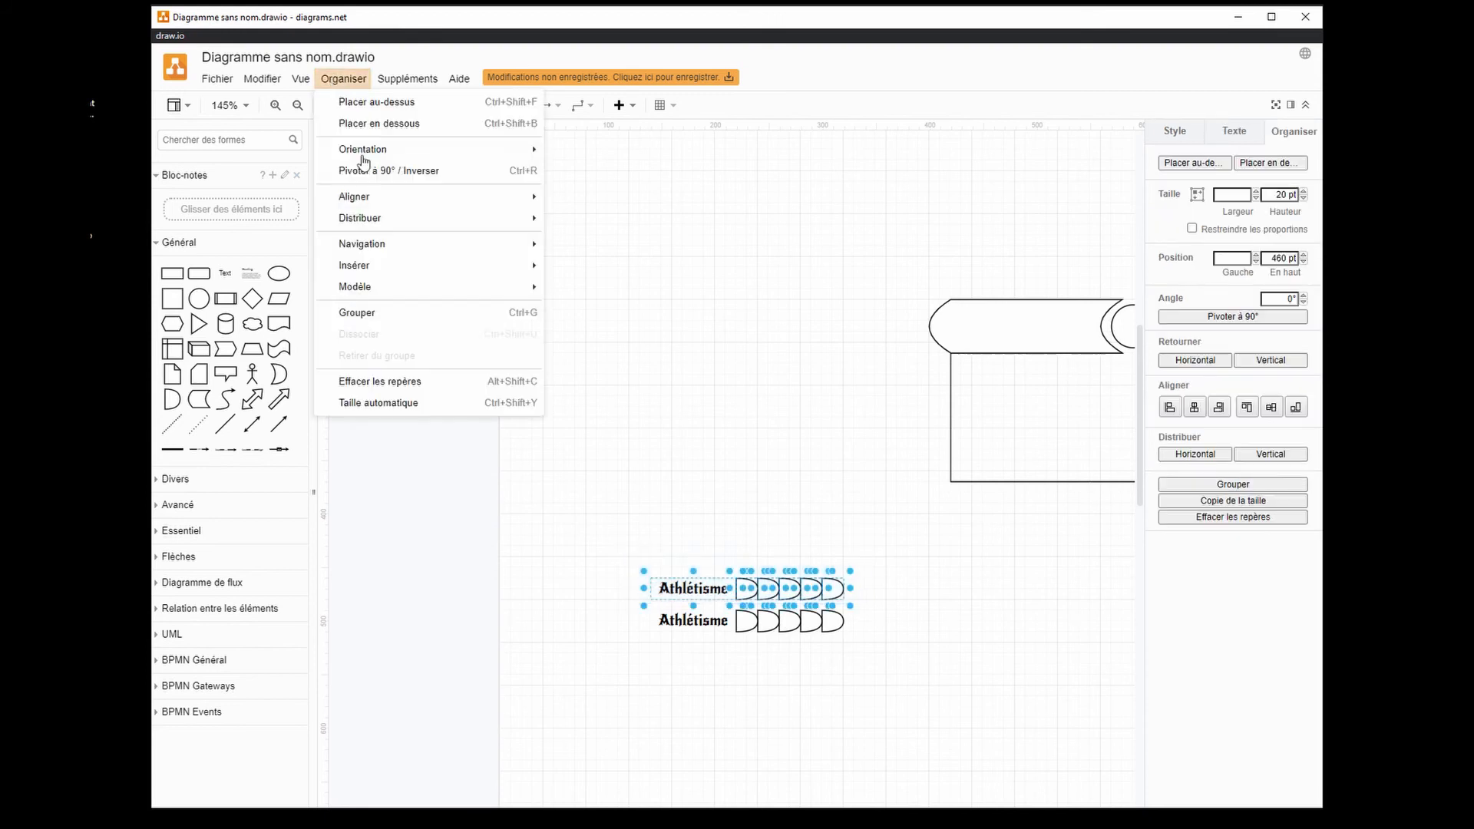
left_click(372, 308)
left_click(612, 644)
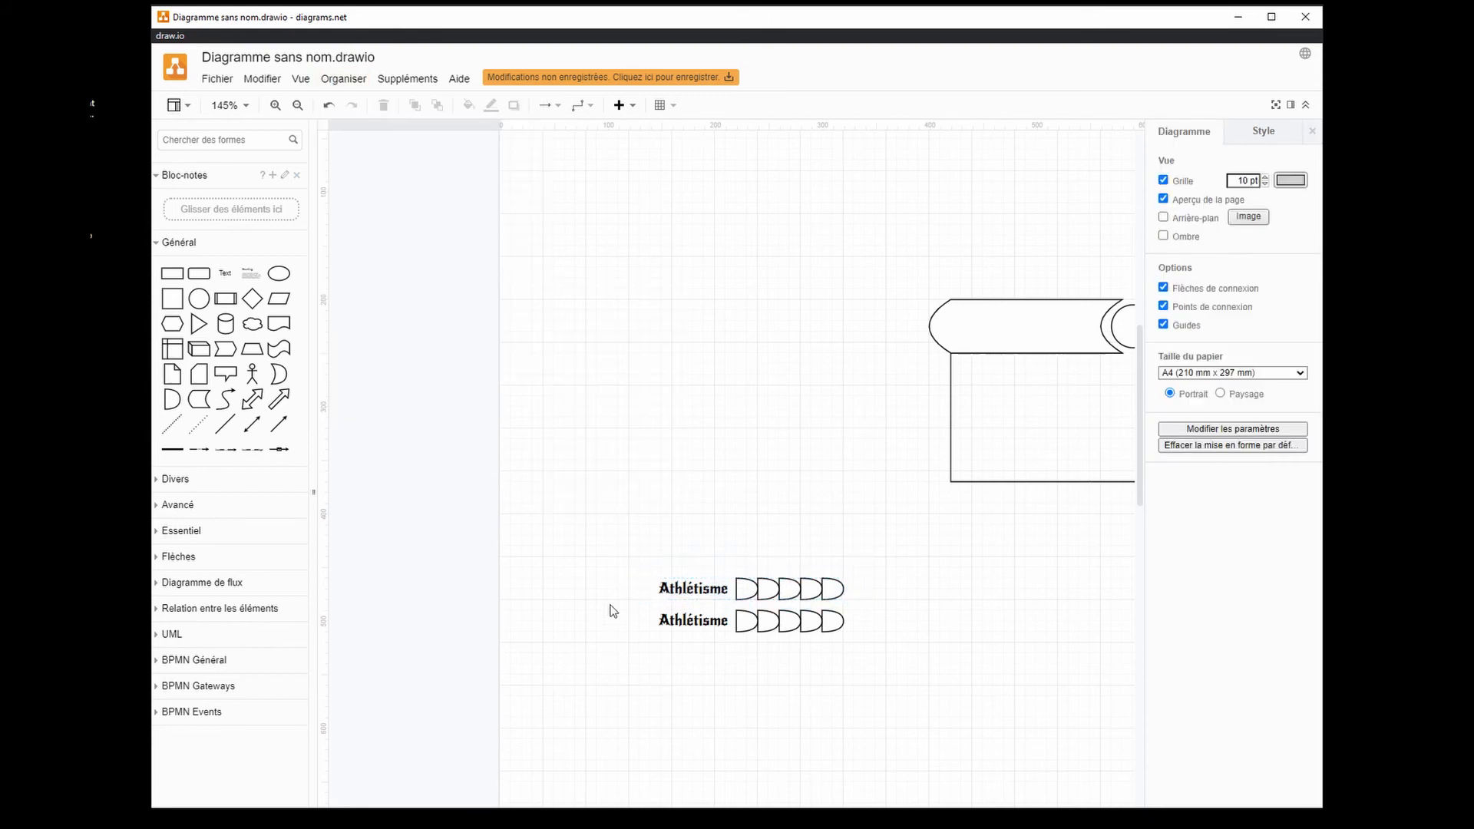
- Group the lower skill row's label and five D shapes
left_click_drag(612, 599, 865, 691)
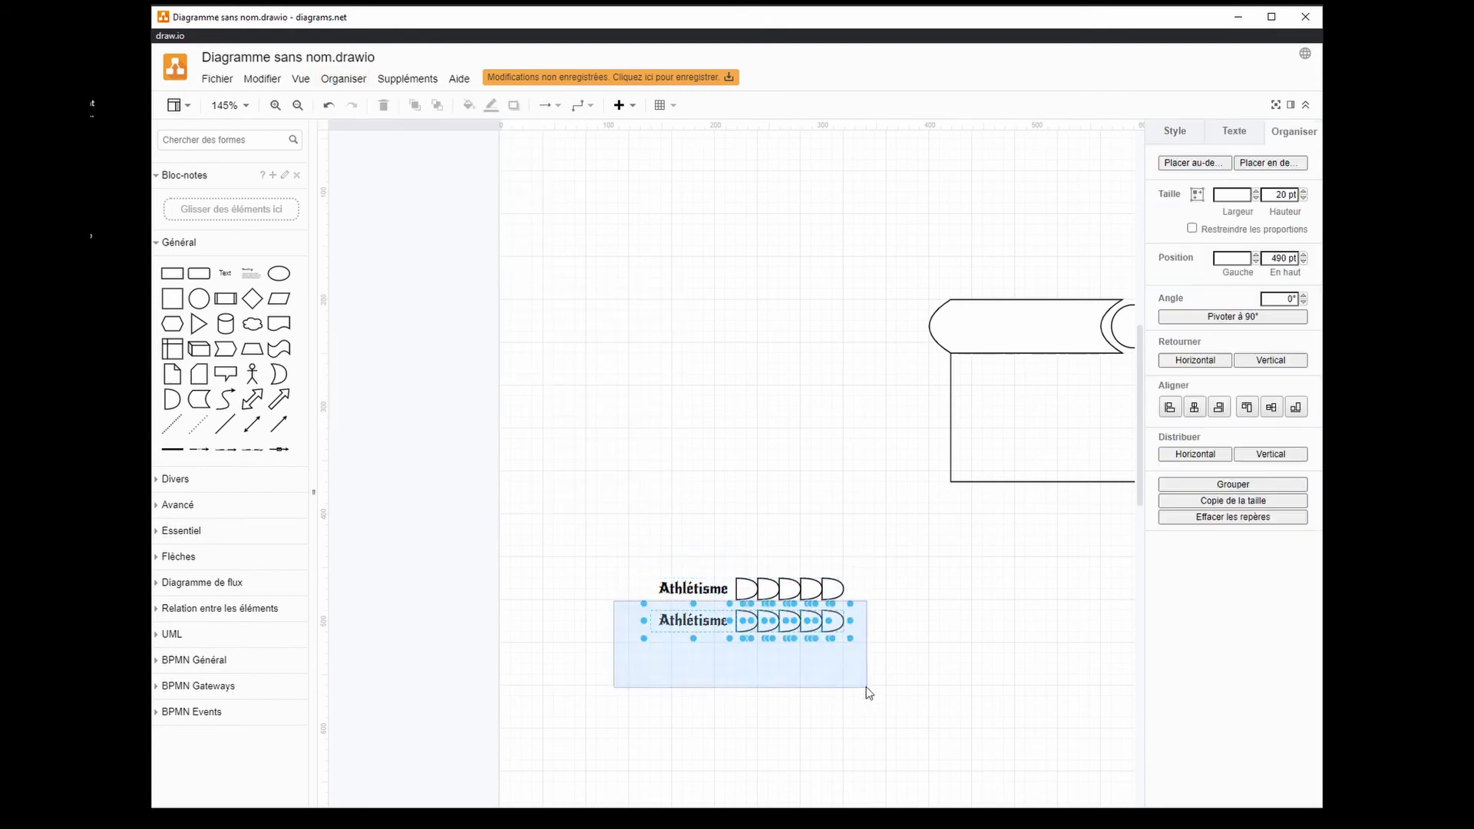
left_click(343, 78)
left_click(371, 315)
left_click(700, 694)
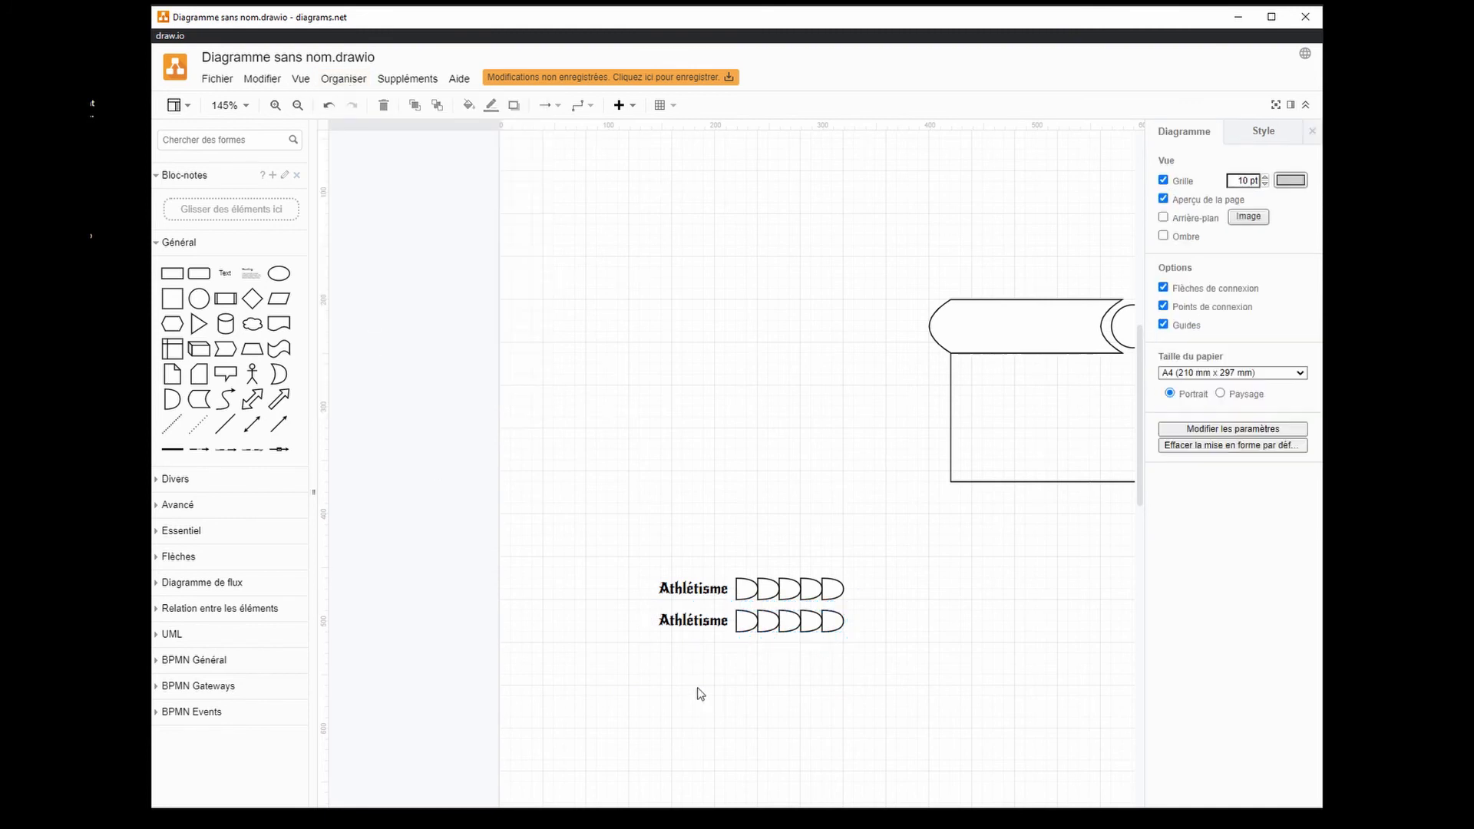
mouse_move(709, 631)
left_mouse_down()
mouse_move(732, 631)
mouse_move(696, 631)
mouse_move(716, 629)
mouse_move(695, 619)
mouse_move(705, 558)
mouse_move(716, 628)
left_mouse_up()
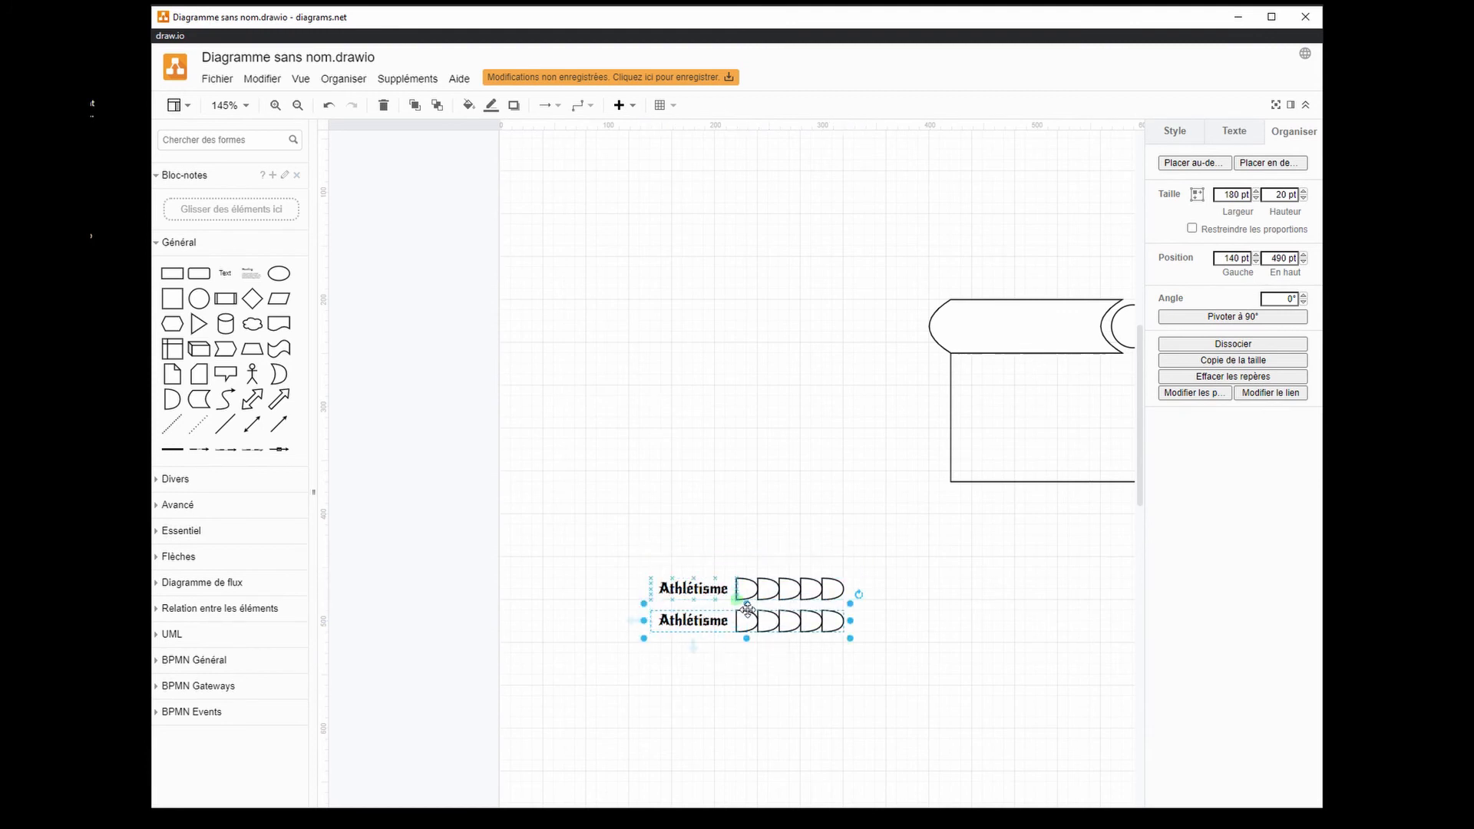
scroll(758, 649, "up", 2)
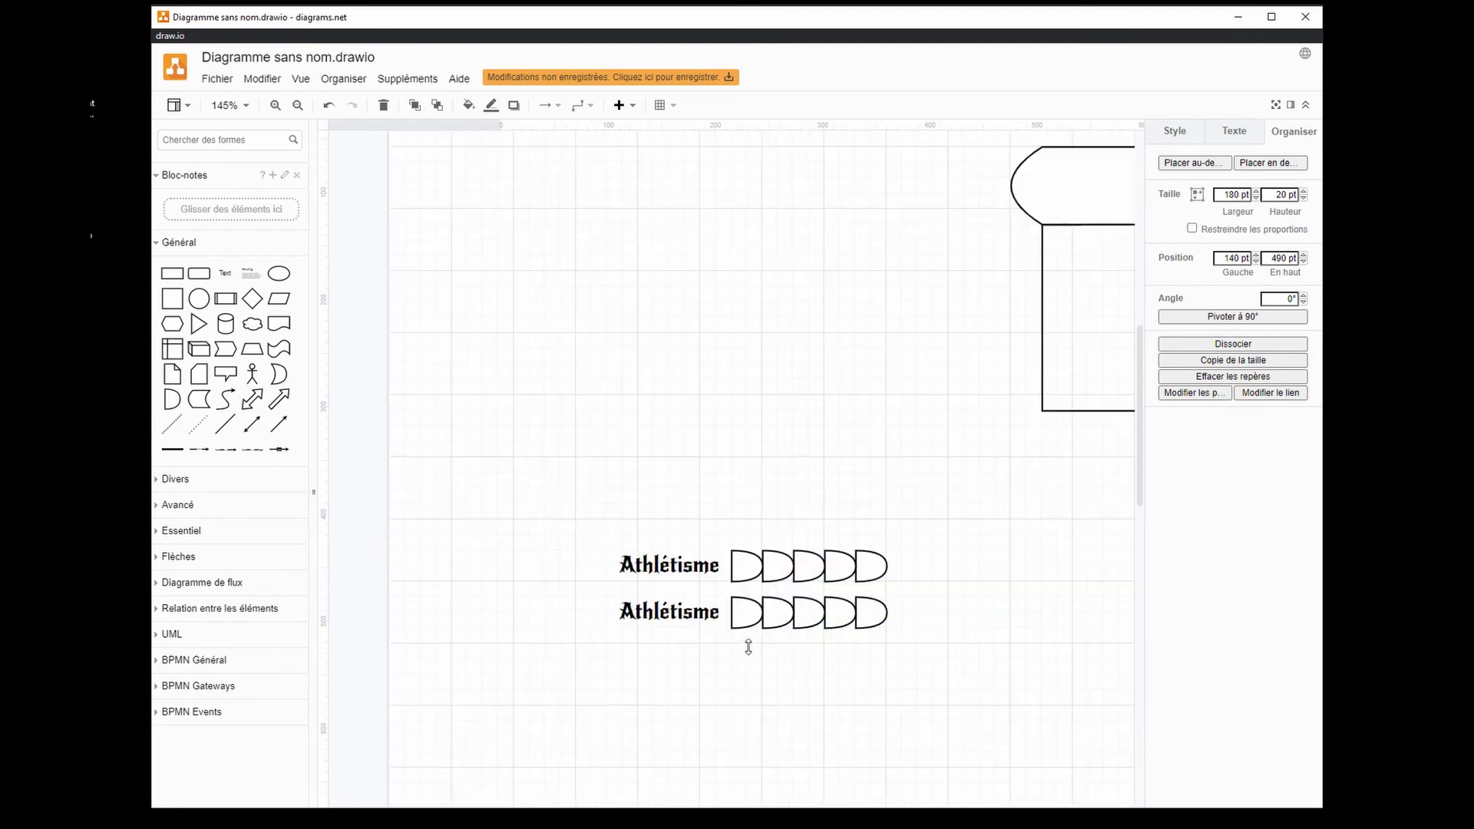
mouse_move(699, 623)
left_mouse_down()
mouse_move(697, 528)
mouse_move(696, 622)
left_mouse_up()
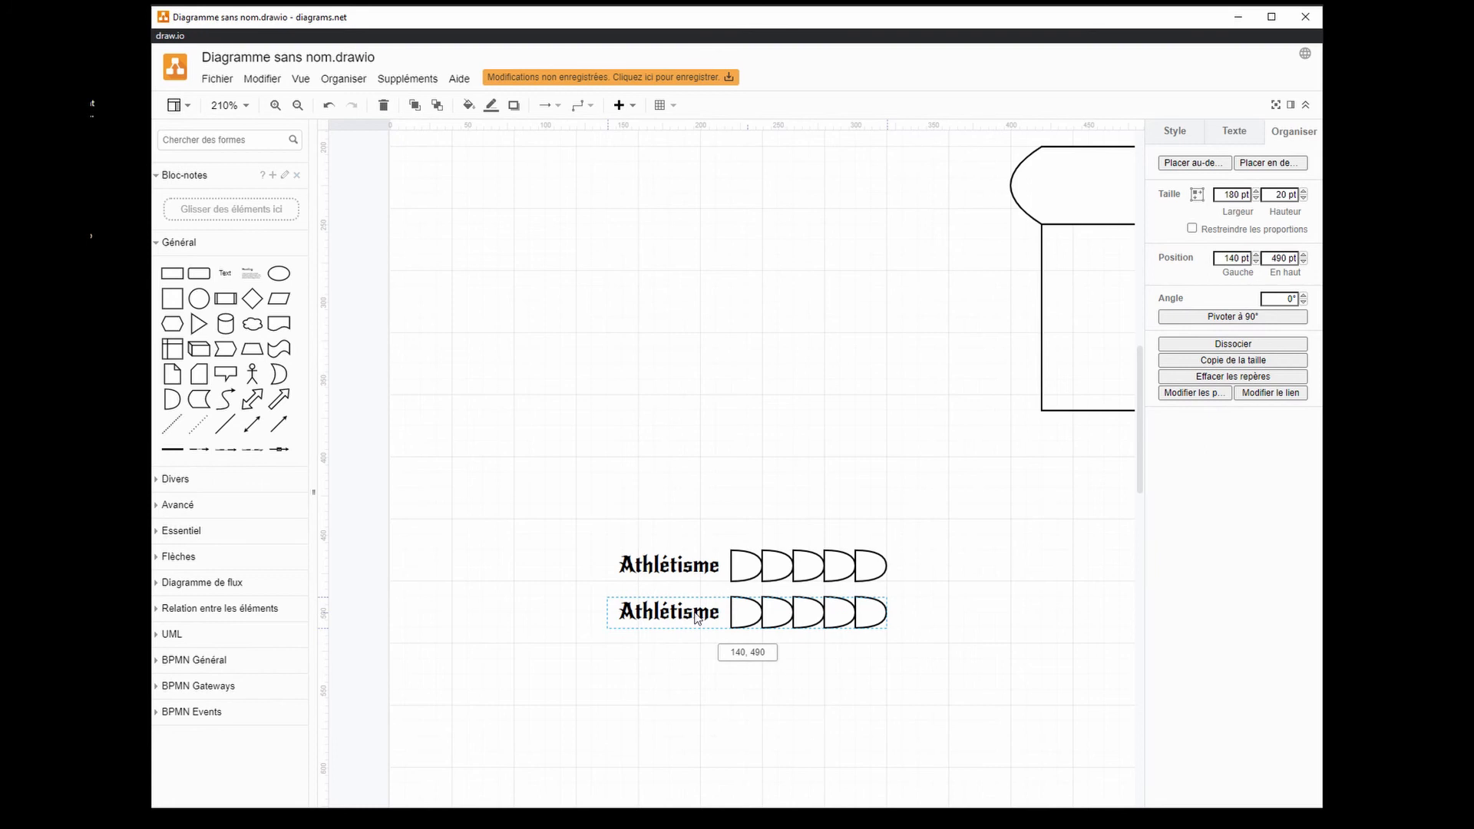
left_click_drag(696, 618, 697, 618)
left_click(702, 698)
- Duplicate the lower skill row twice and align the copies beneath it at 30 pt intervals
left_click(666, 619)
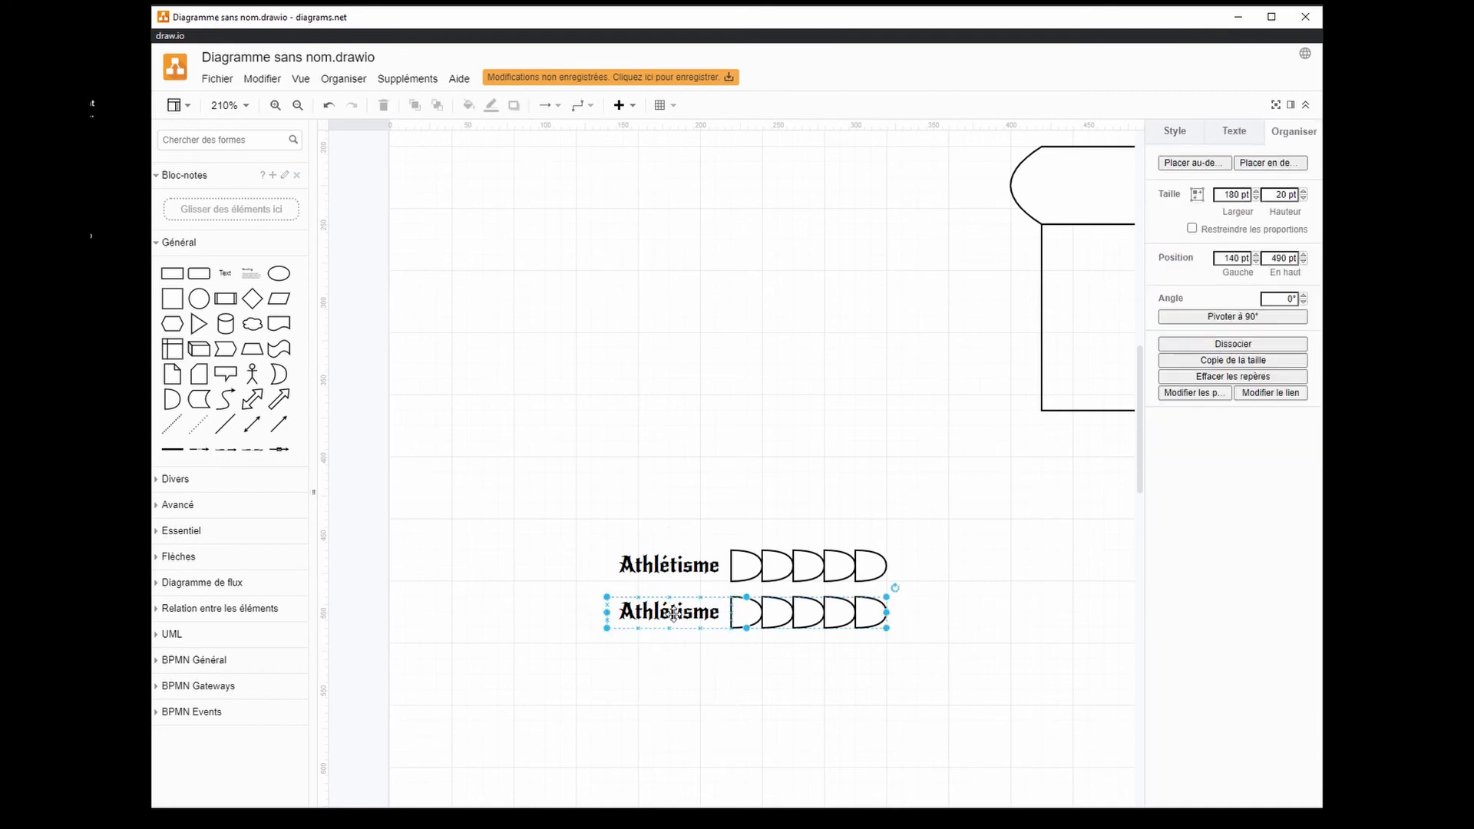
key("ctrl+v")
key("ctrl+v")
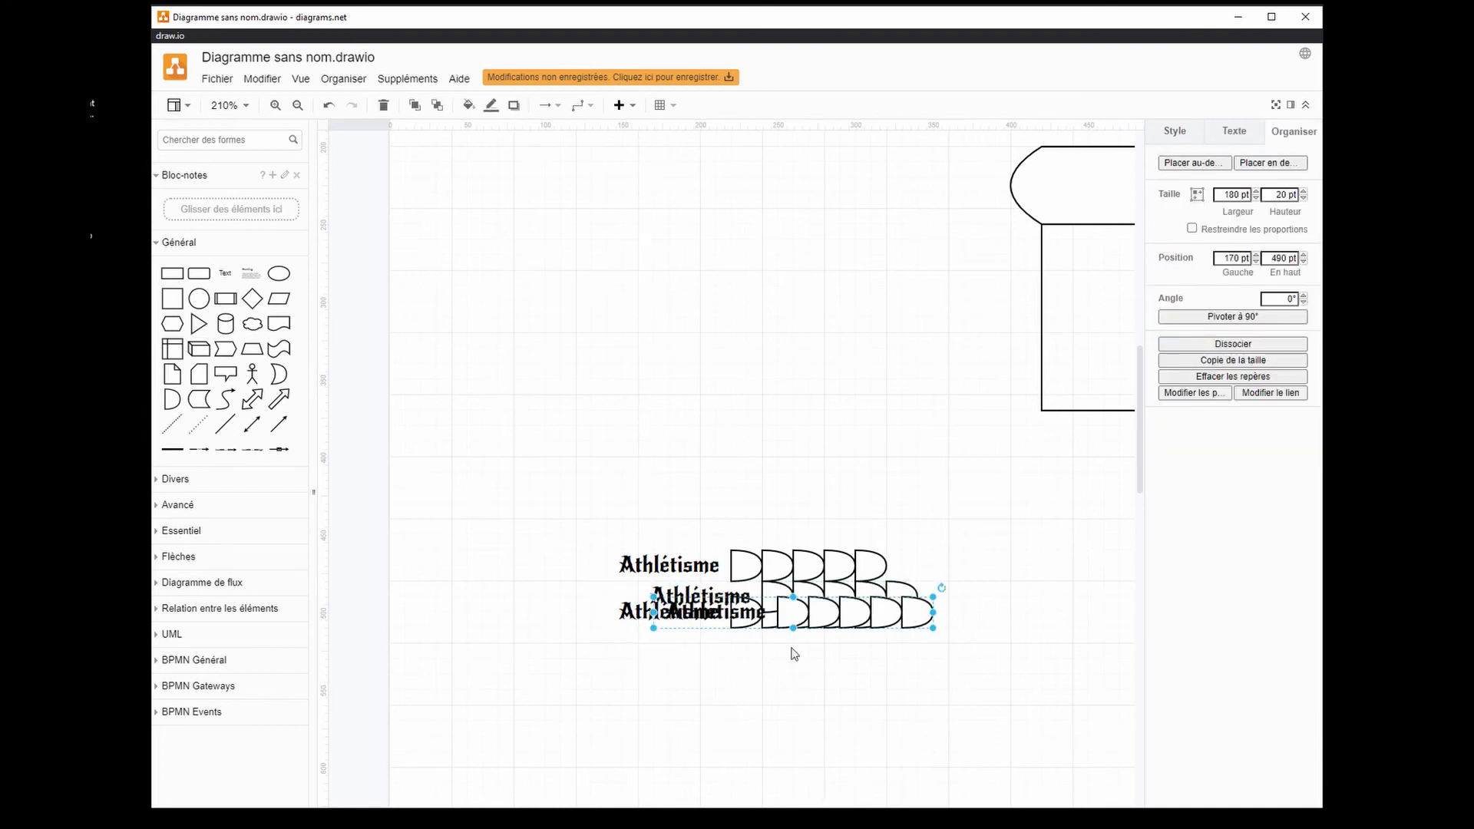
left_click_drag(800, 618, 750, 658)
left_click_drag(712, 601, 679, 710)
- Paste a fifth skill row and place it directly under the fourth, in line with the other rows
scroll(928, 642, "down", 2)
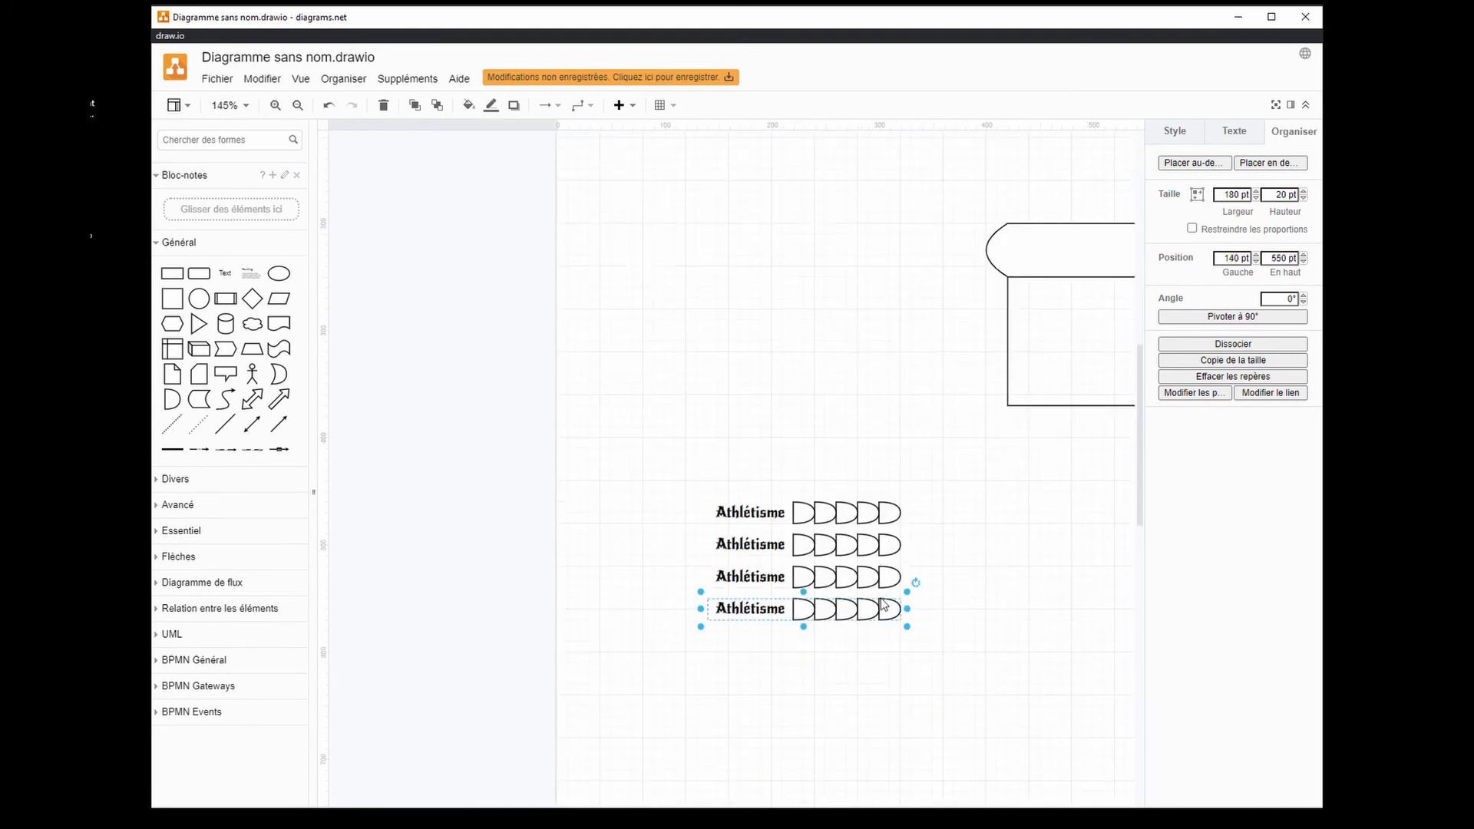
scroll(884, 605, "down", 3)
key("ctrl+v")
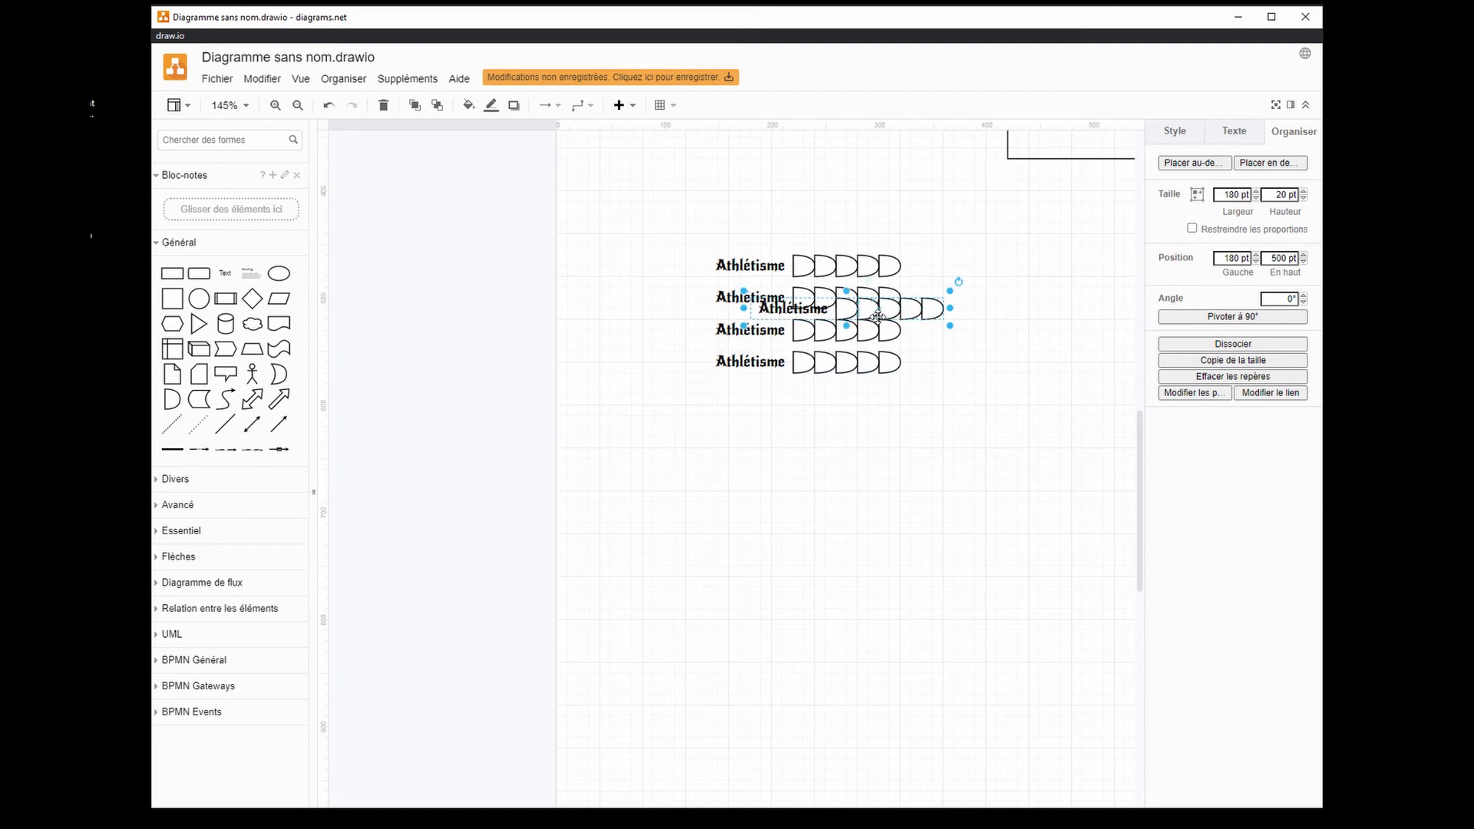
left_click_drag(877, 317, 826, 398)
- Try distributing all five skill rows horizontally and vertically, undoing each distribution
left_click_drag(647, 212, 938, 500)
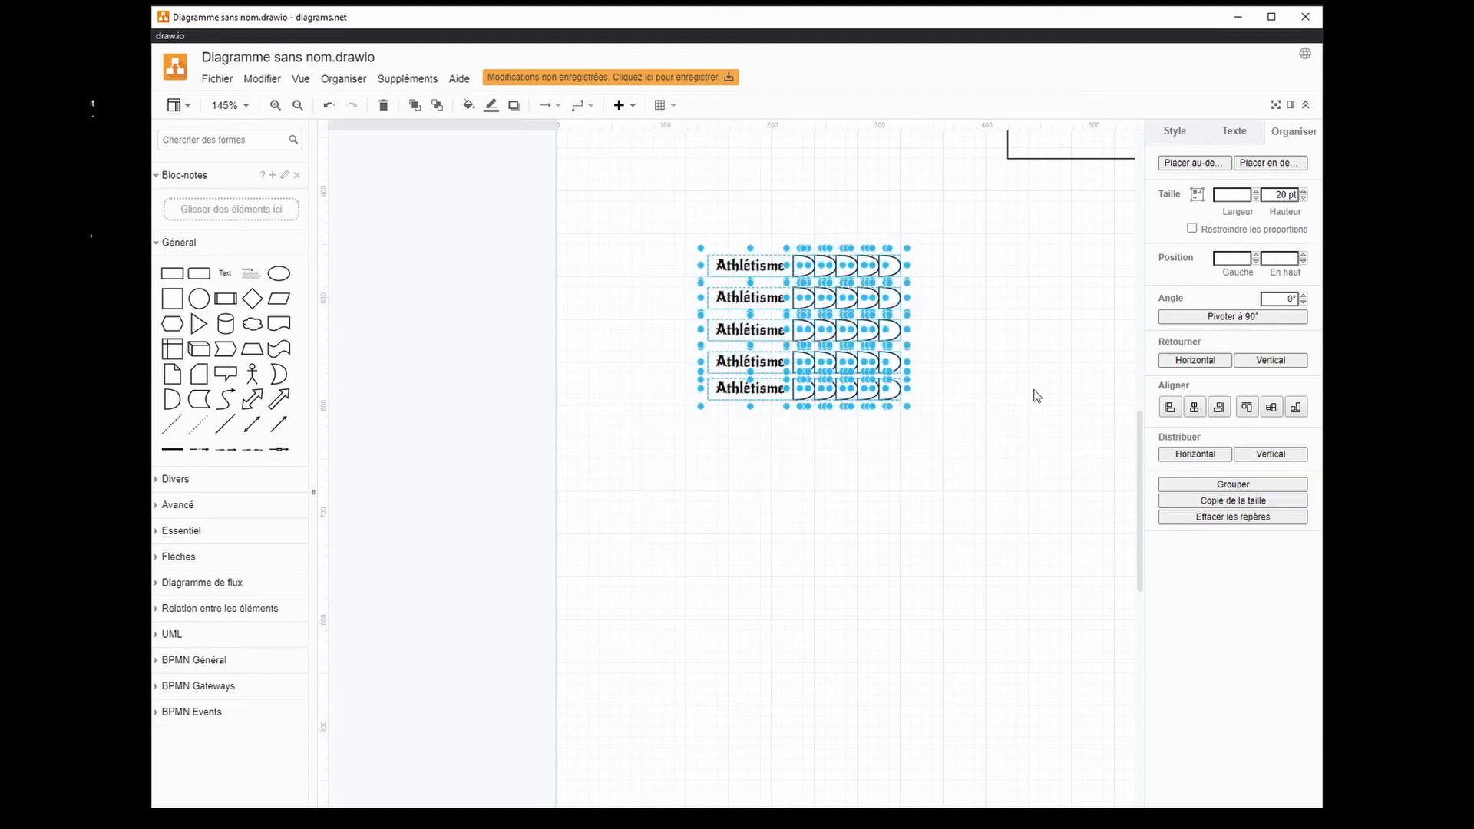
scroll(1010, 343, "up", 3)
scroll(999, 431, "down", 3)
scroll(968, 313, "up", 2)
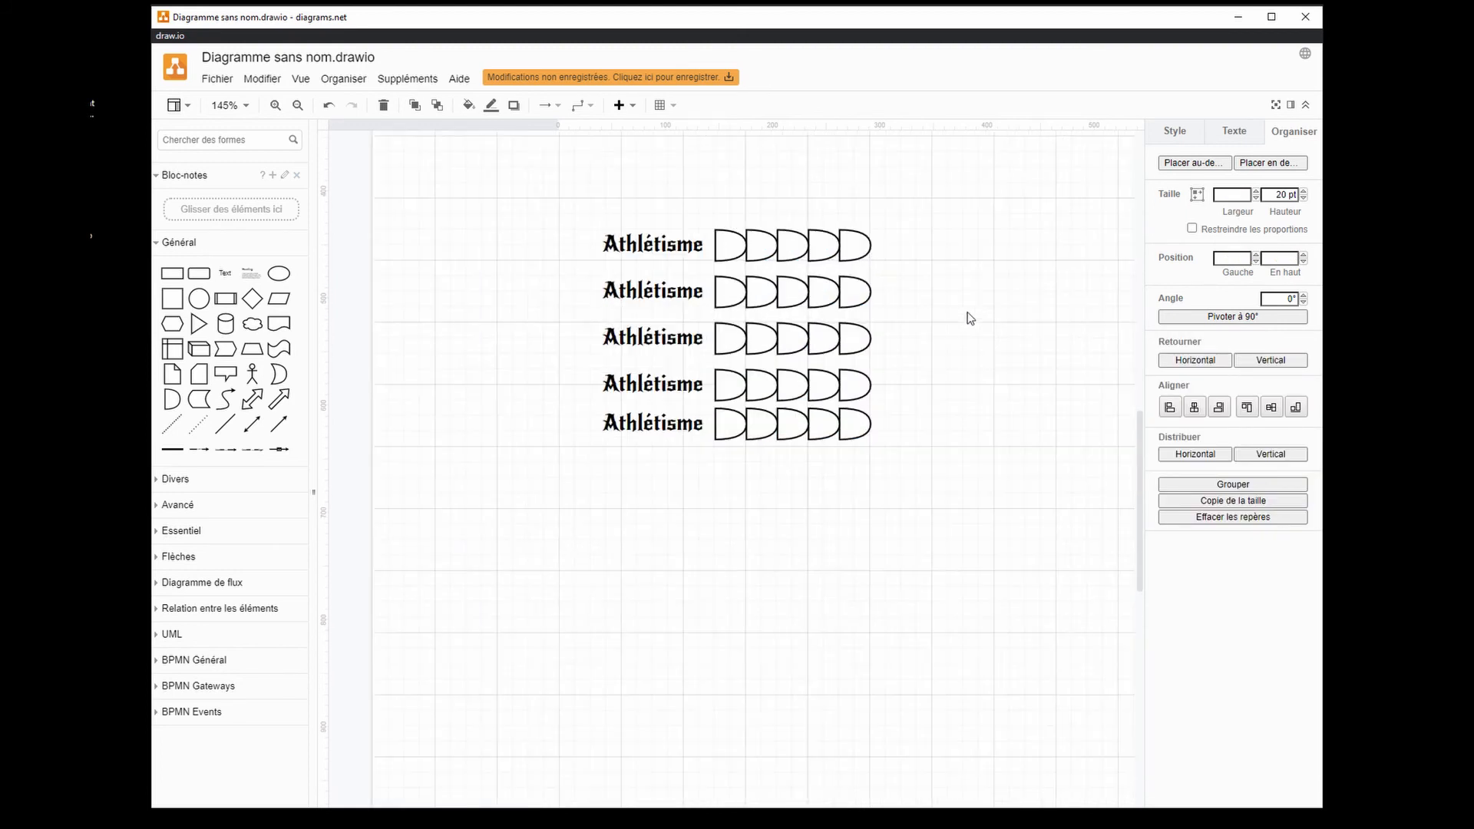
left_click(1196, 454)
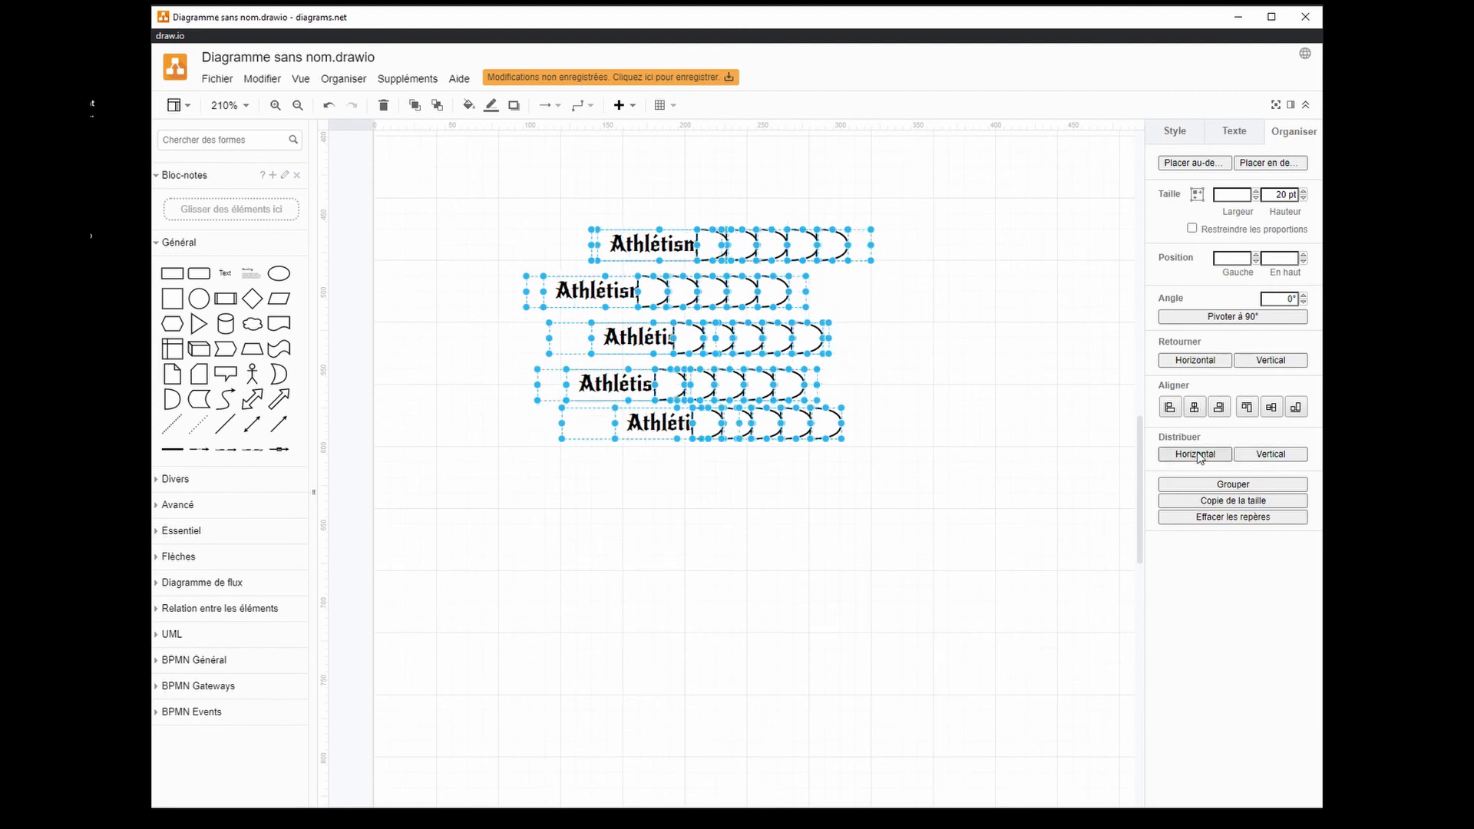
key("ctrl+z")
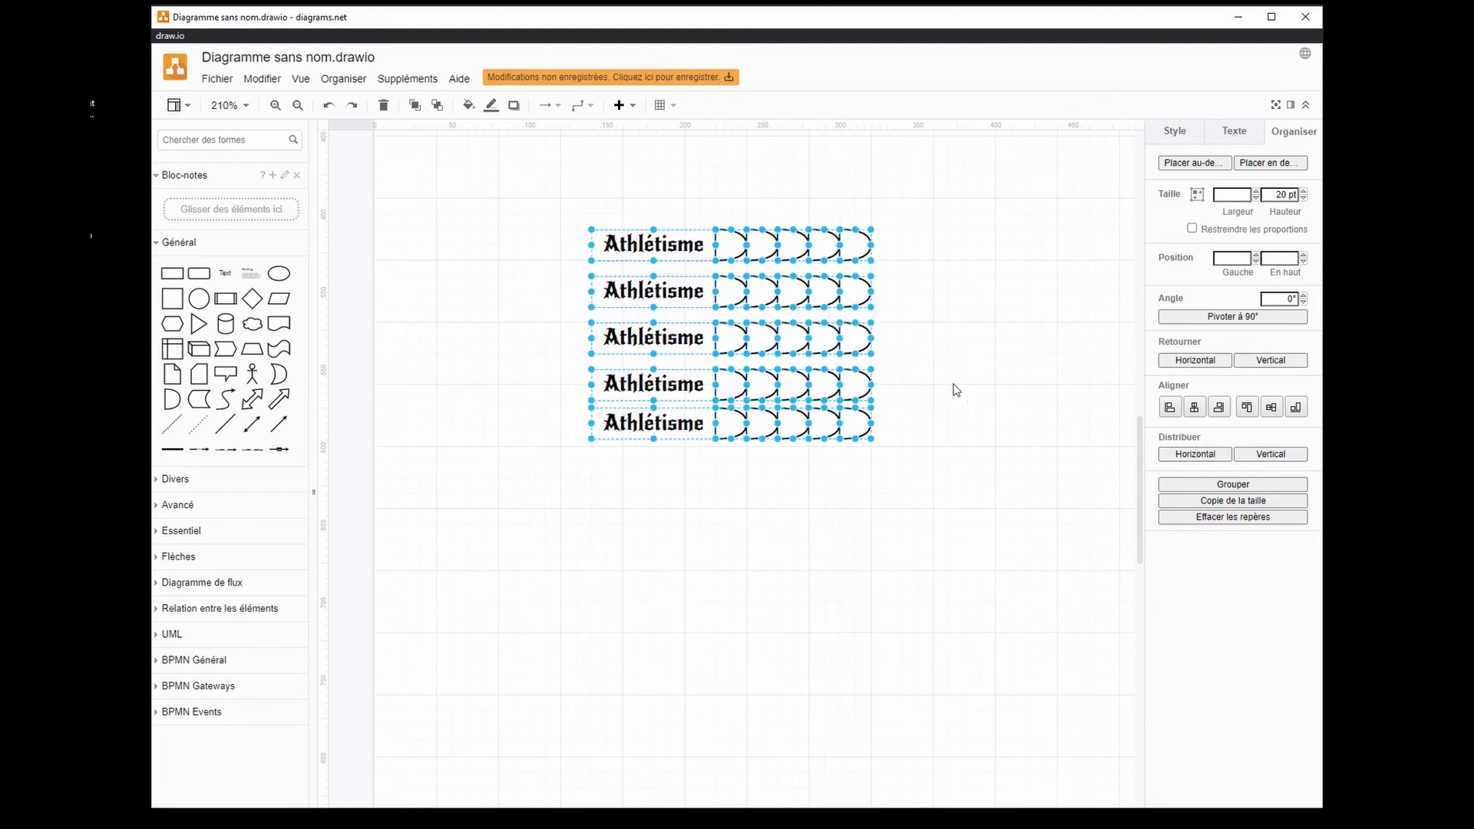
left_click(1268, 455)
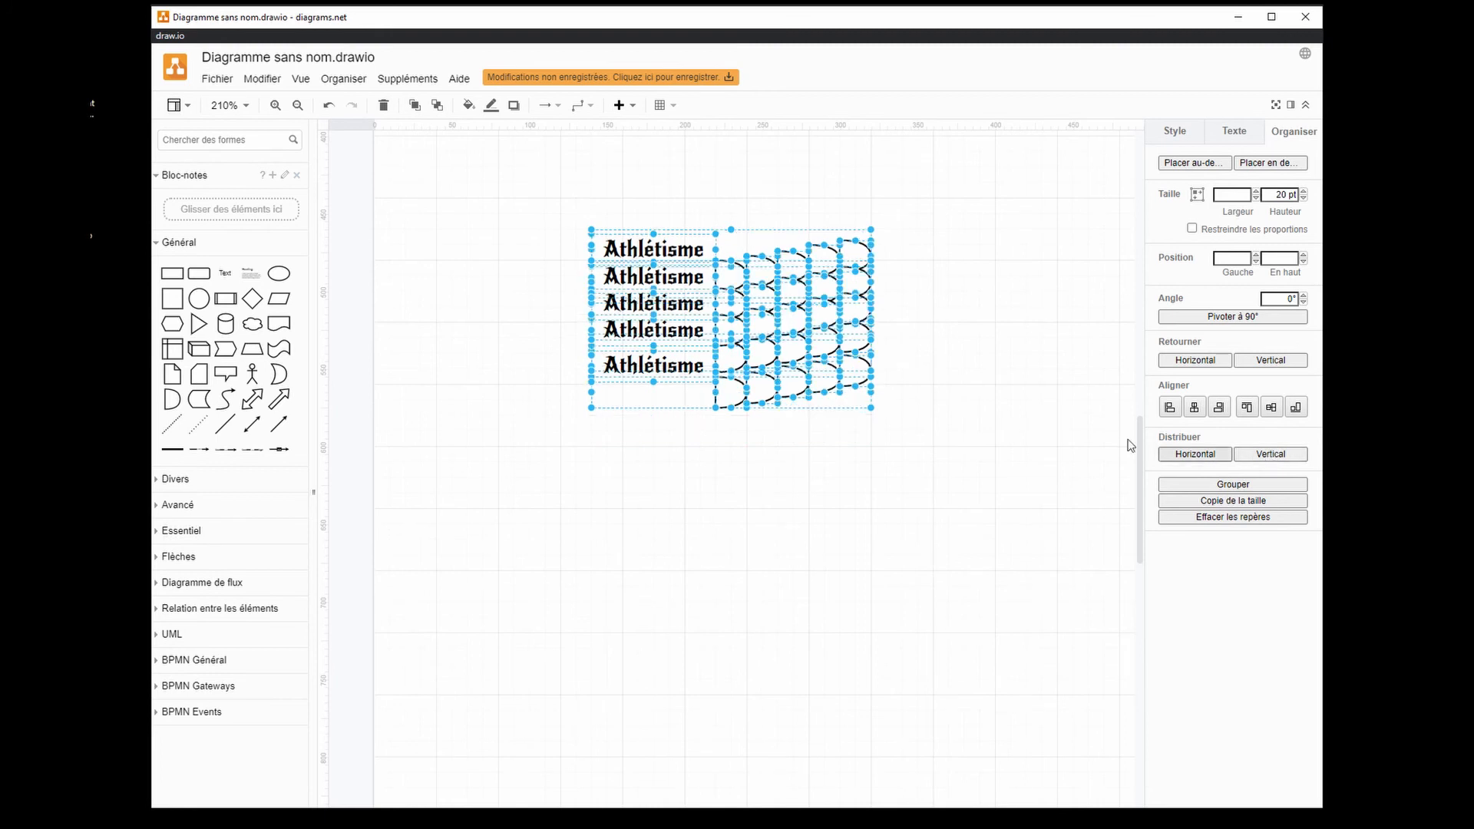
key("ctrl+z")
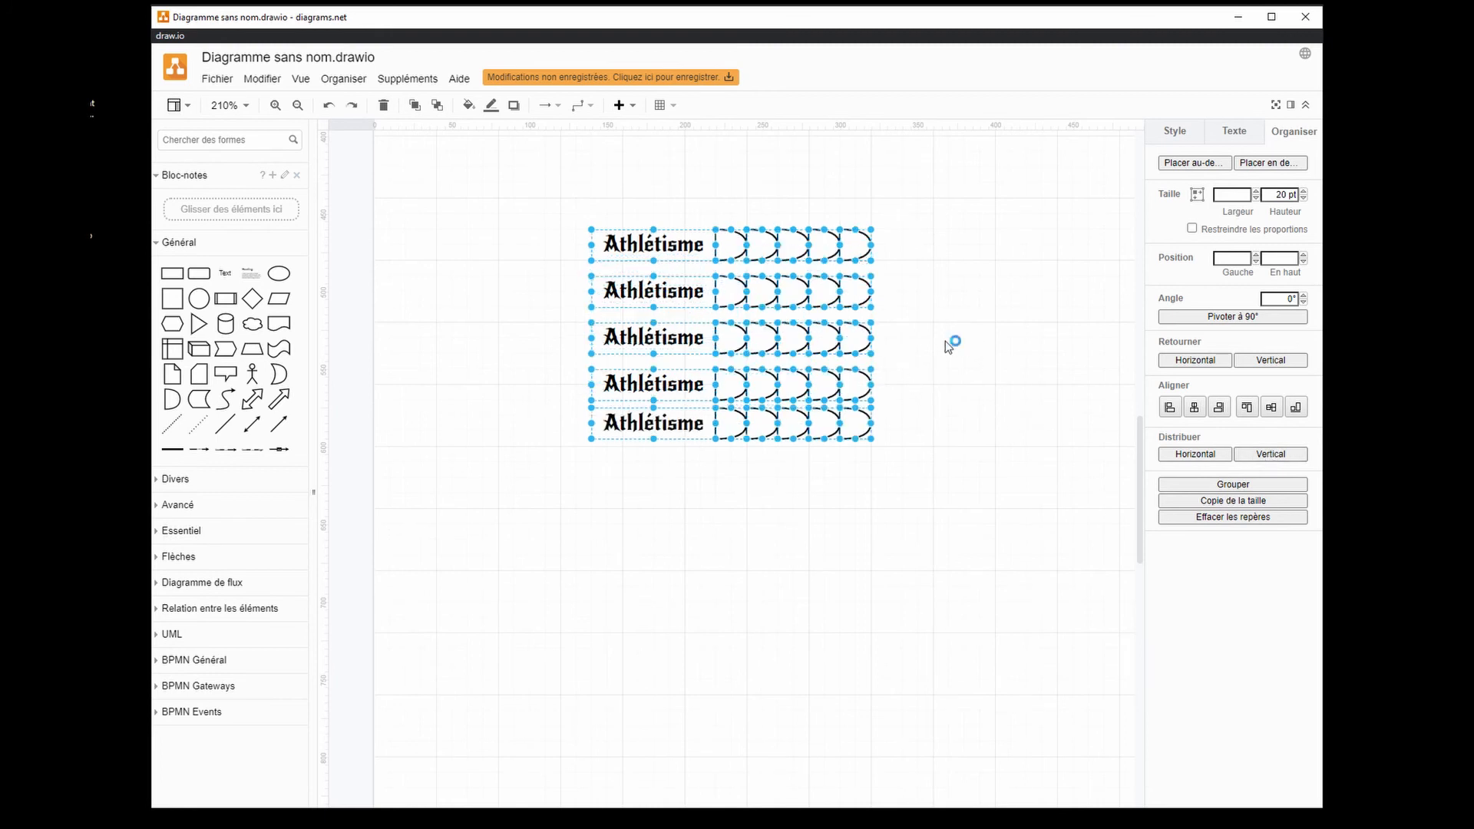
scroll(1098, 362, "up", 3)
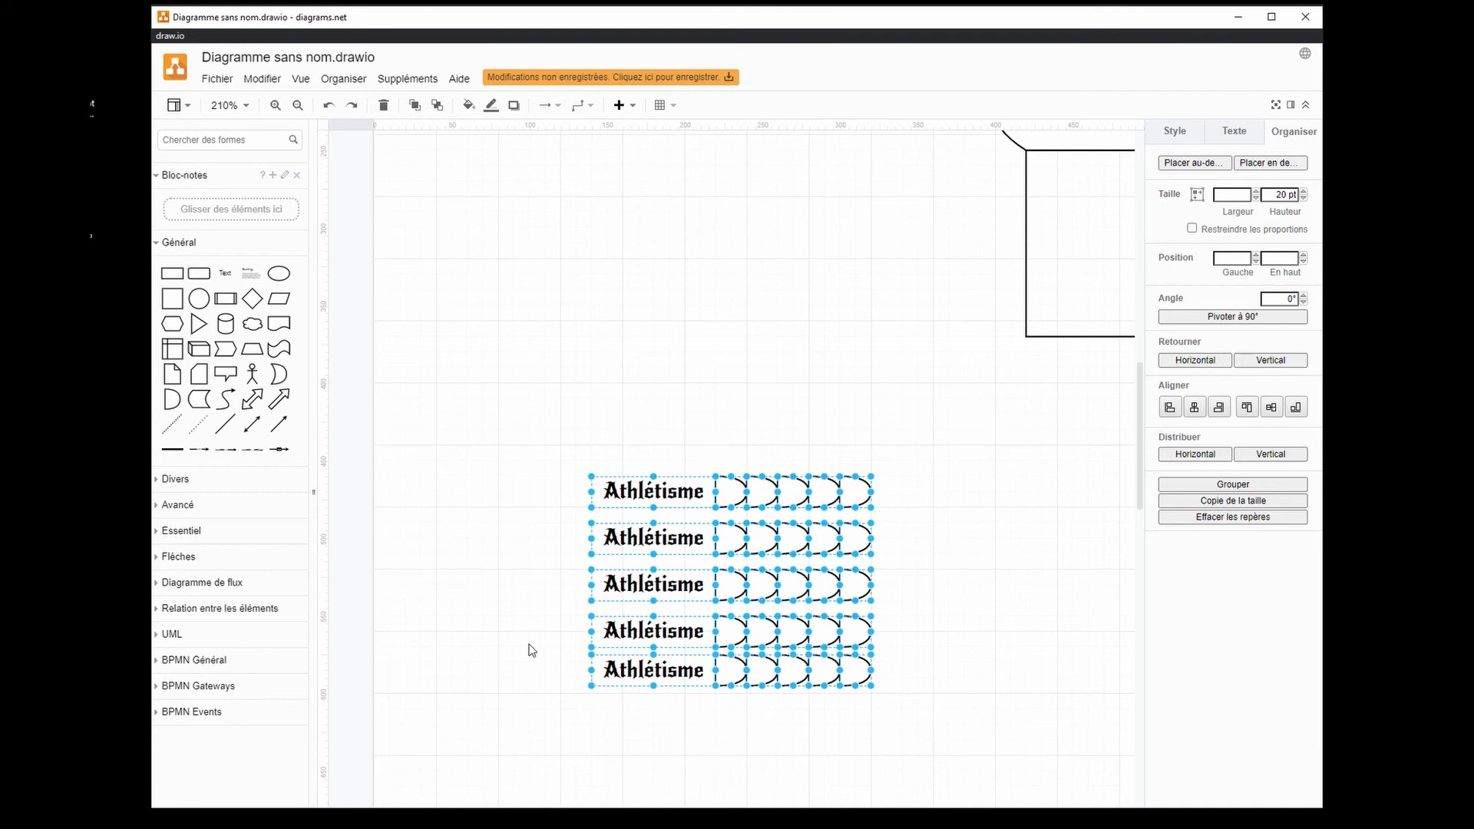
left_click(544, 704)
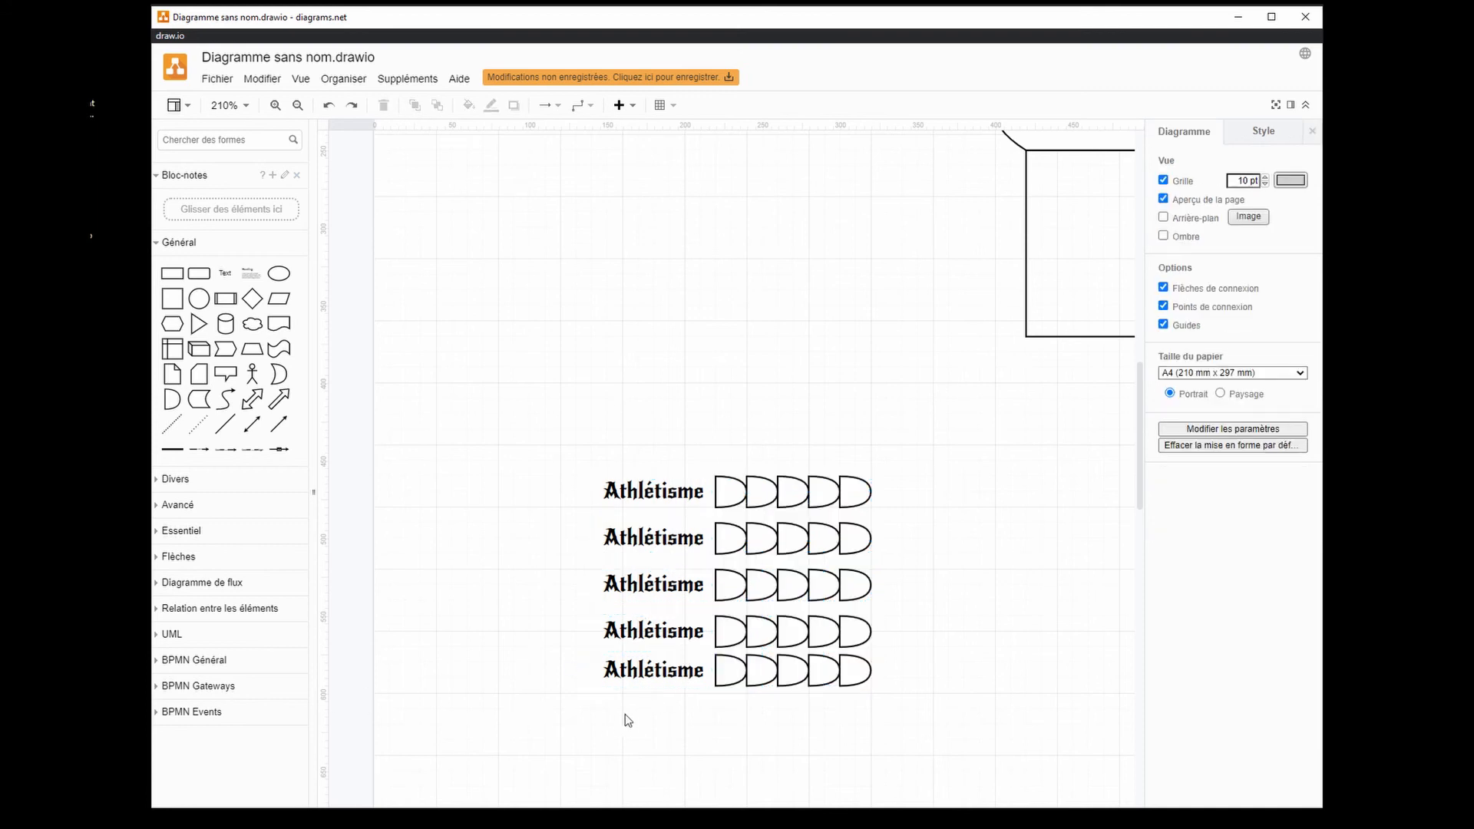
- Move the lowest skill row above the other four, aligned with them at 140, 430 pt
left_click_drag(685, 676, 678, 550)
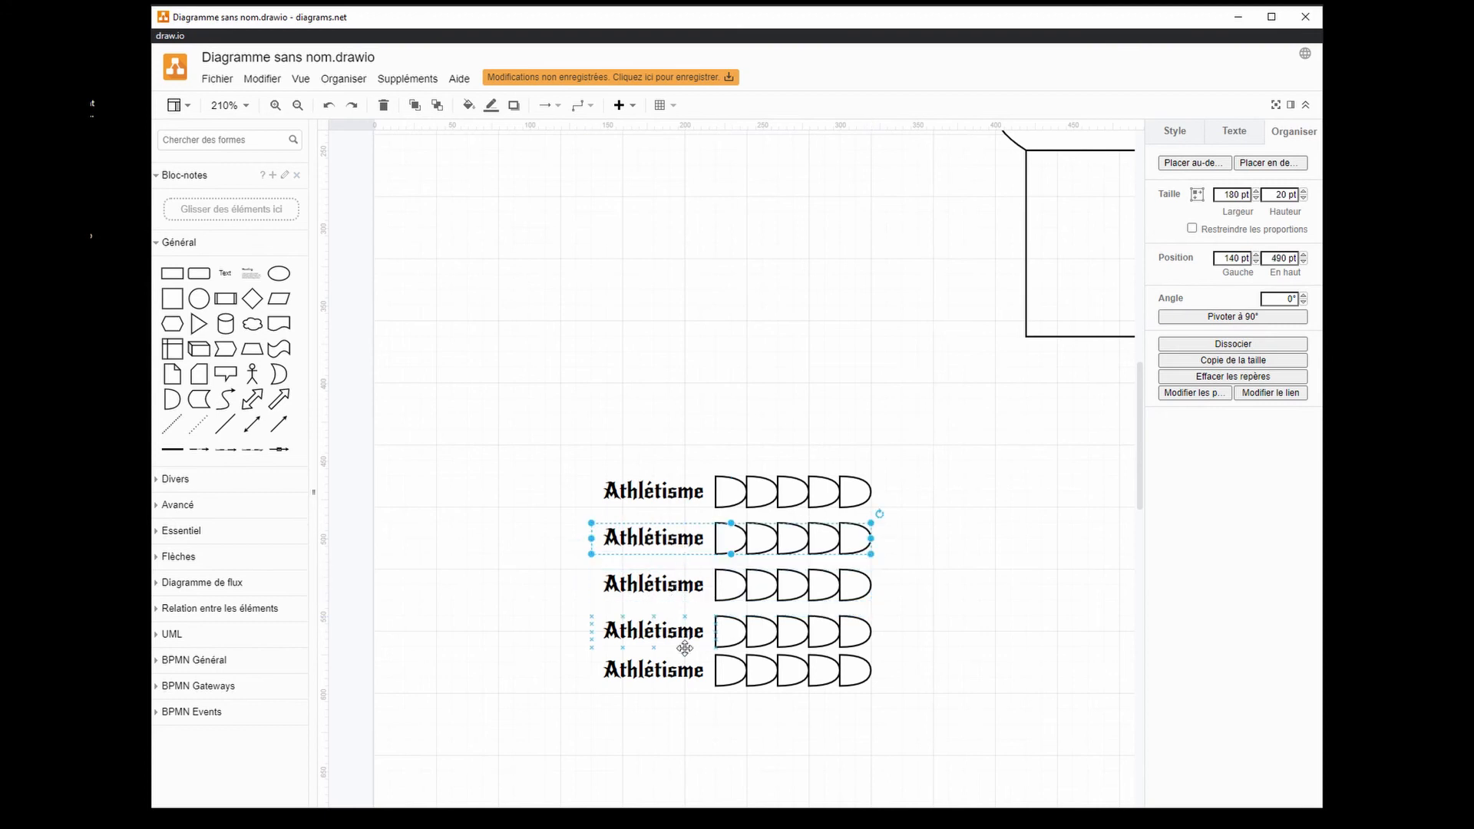
left_click_drag(674, 681, 654, 441)
left_click(969, 691)
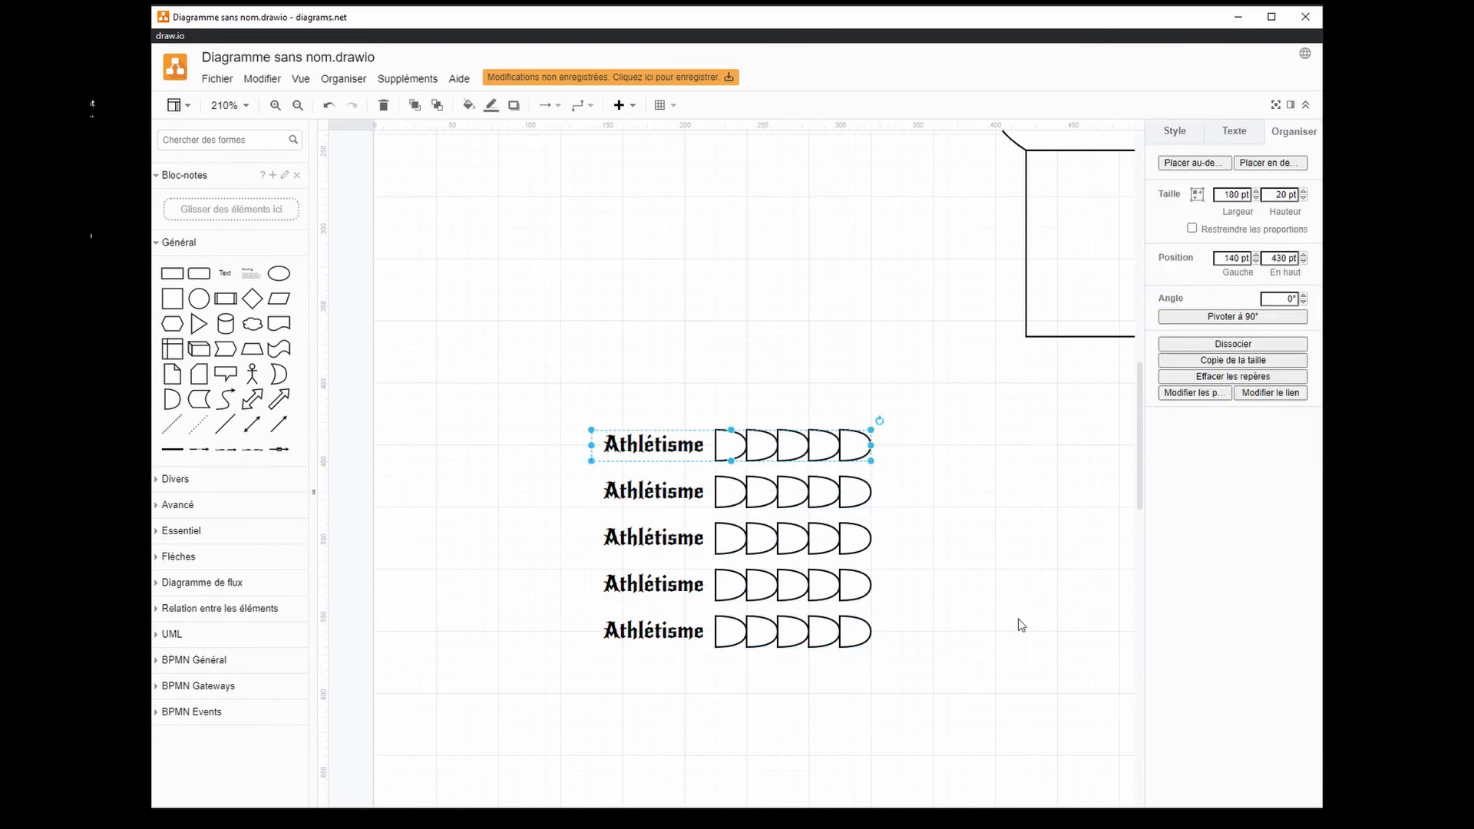
left_click(1019, 624)
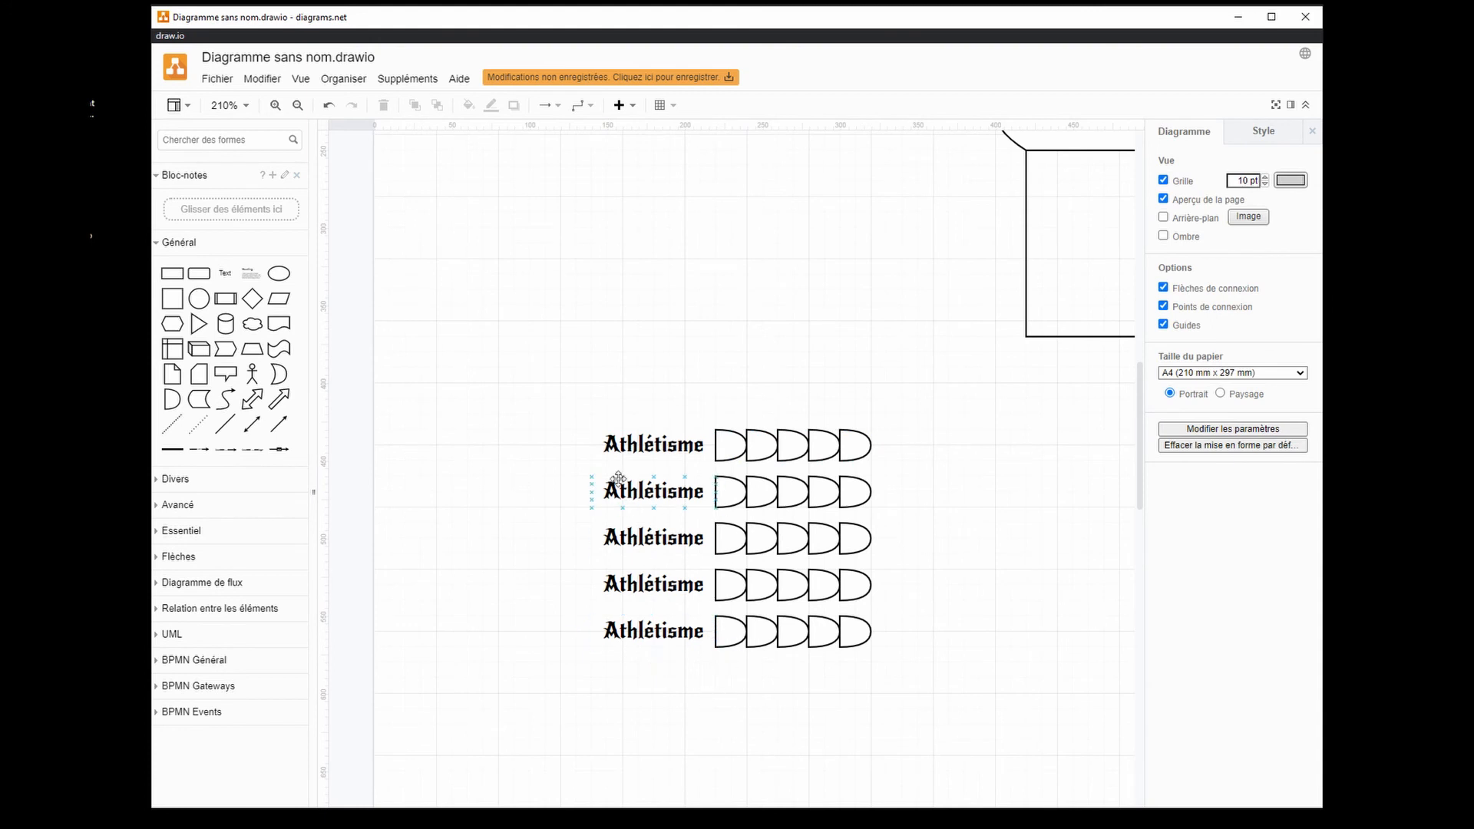
- Group all five skill rows and move the group into the frame under the banner, at 430, 250 pt
left_click_drag(480, 351, 946, 757)
left_click(344, 78)
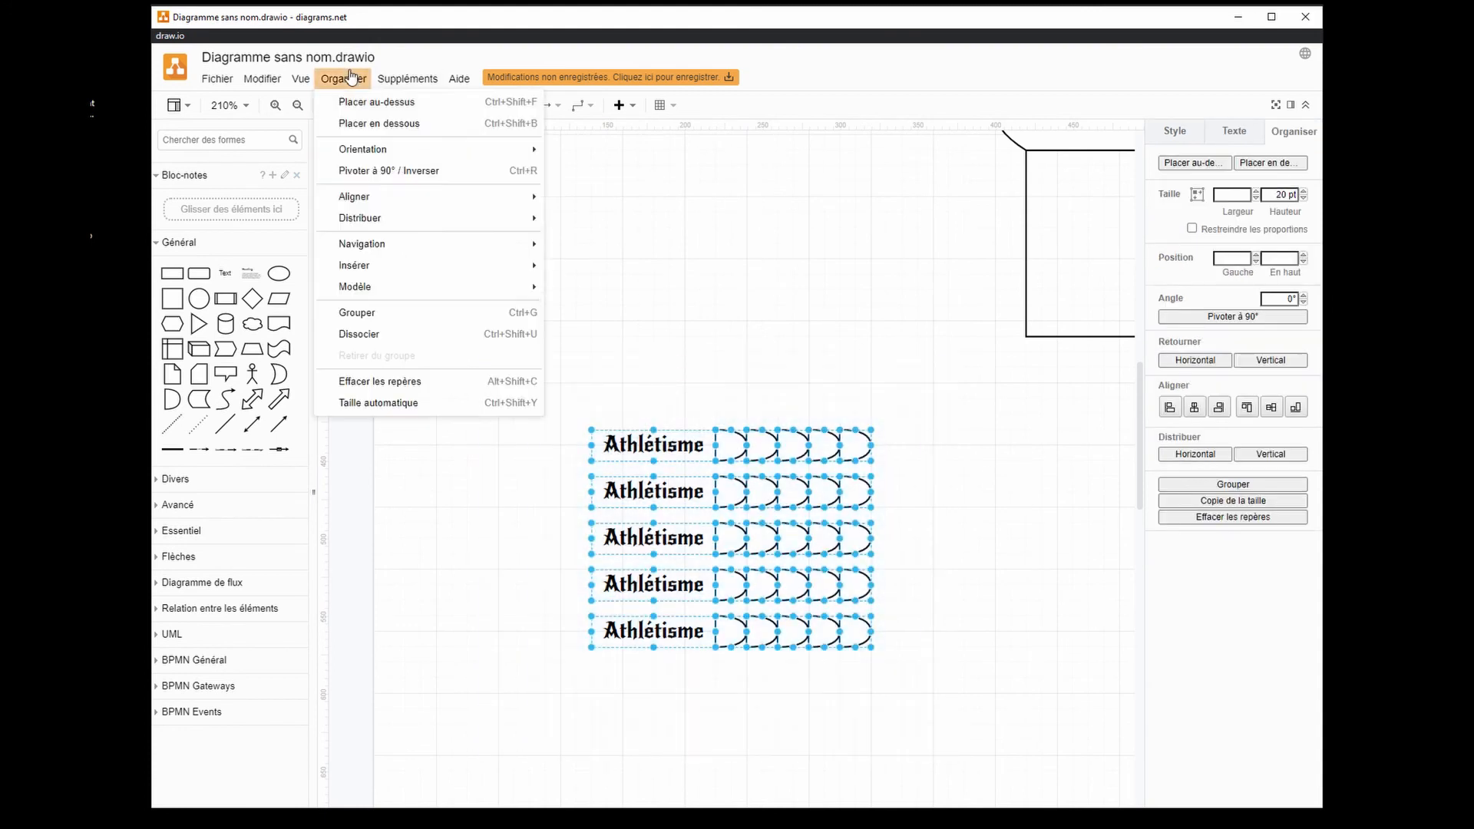
left_click(354, 311)
left_click_drag(1067, 493, 873, 570)
left_click_drag(496, 530, 938, 251)
left_click_drag(878, 467, 704, 648)
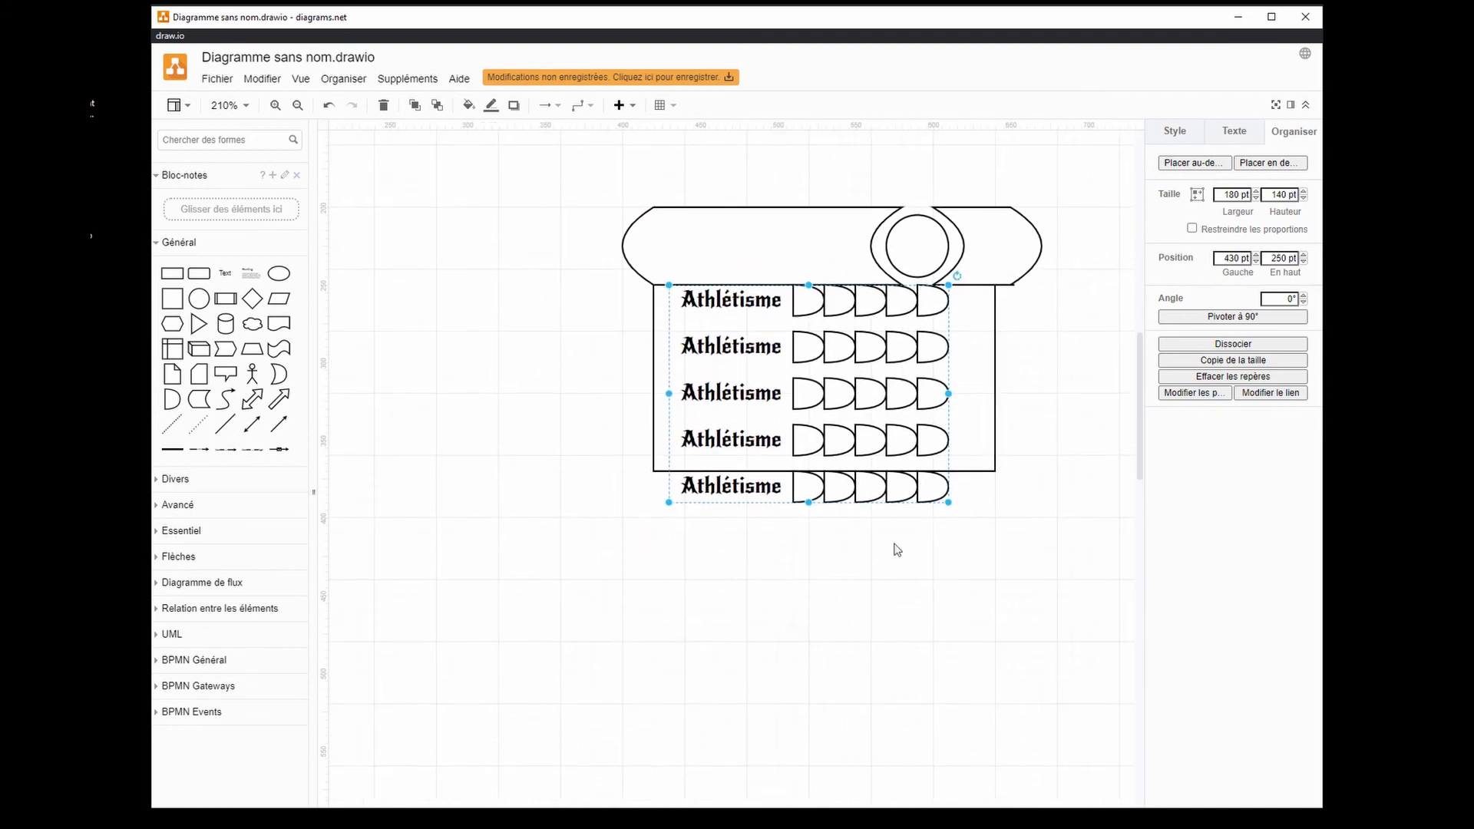
- Lower both halves of the frame's bottom edge just below the fifth skill row
left_click(971, 479)
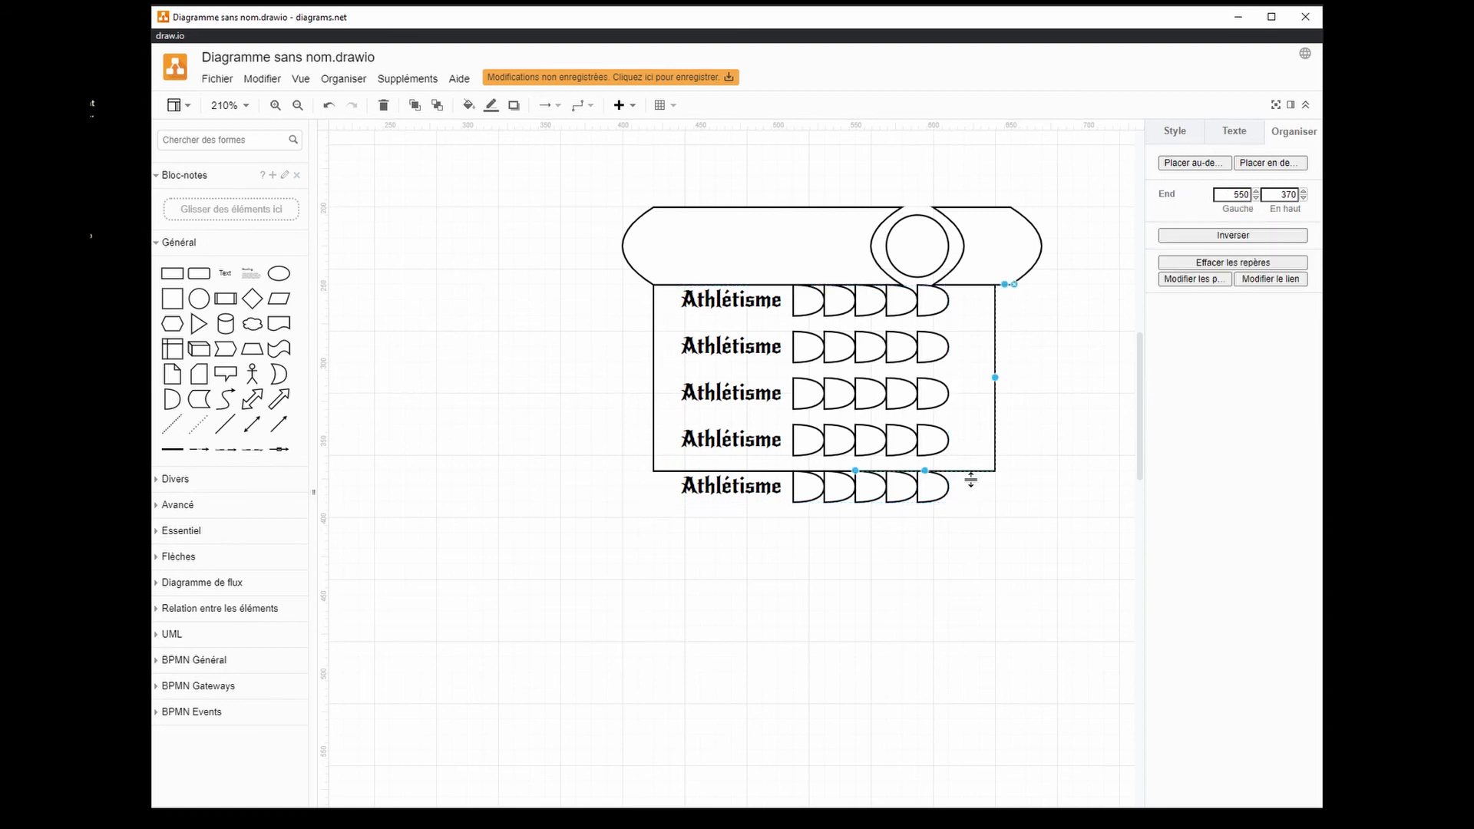
left_click_drag(963, 516, 963, 519)
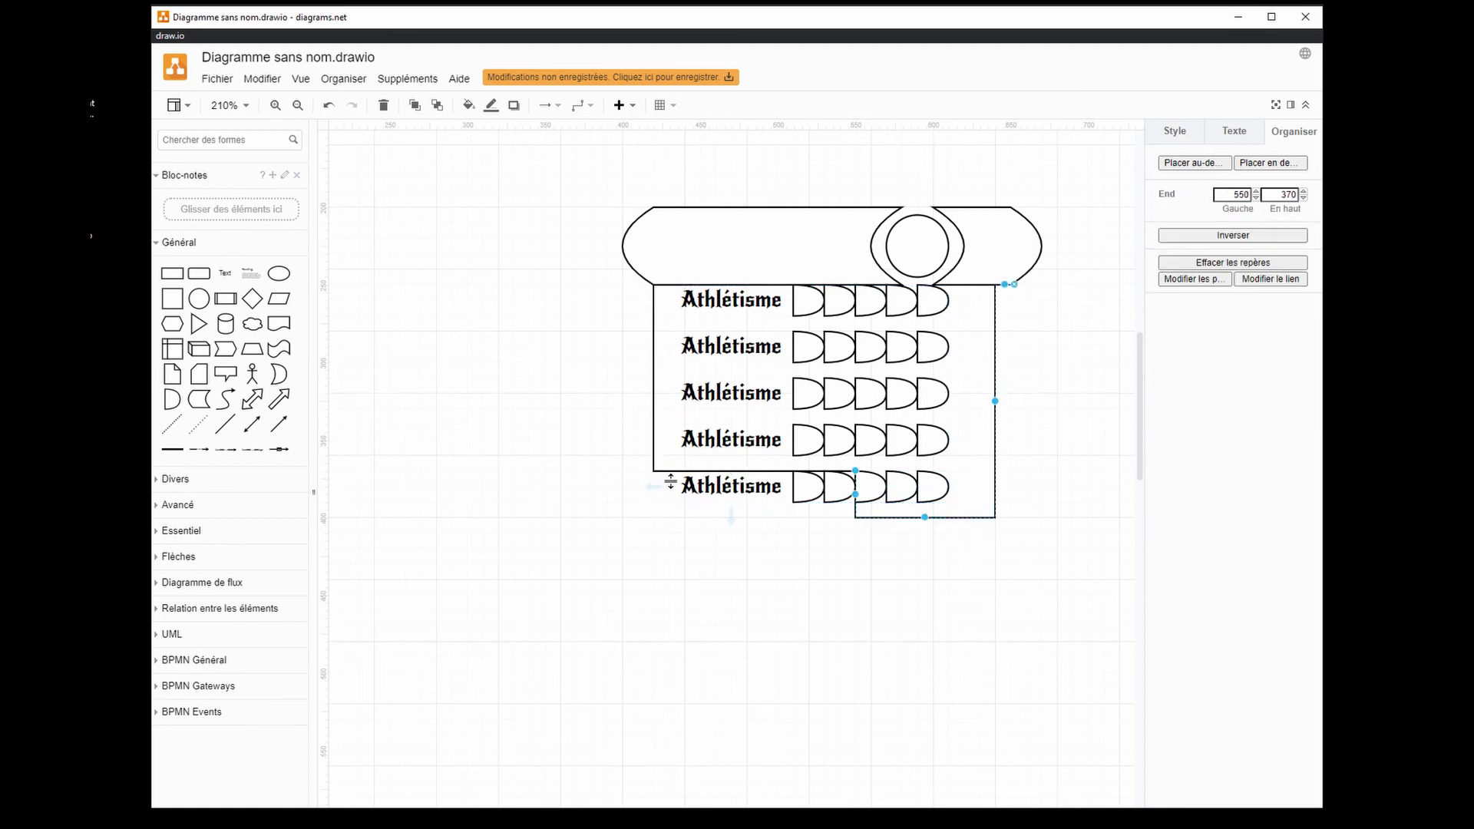
left_click_drag(670, 482, 658, 518)
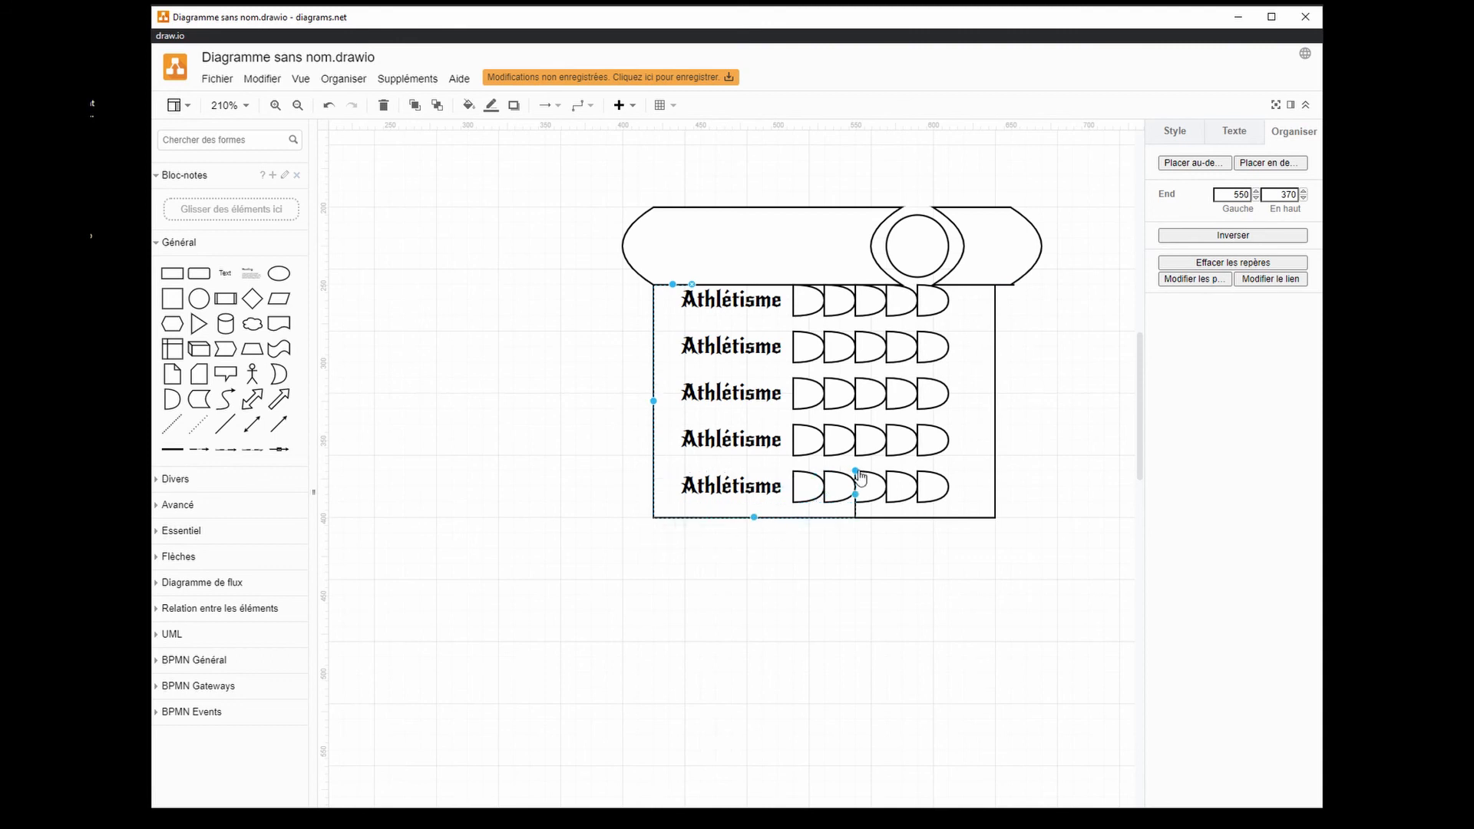
- Remove the line forming the frame's right half and extend the left line around the right side up to the banner
left_click_drag(858, 476, 860, 549)
key("ctrl+z")
left_click(934, 518)
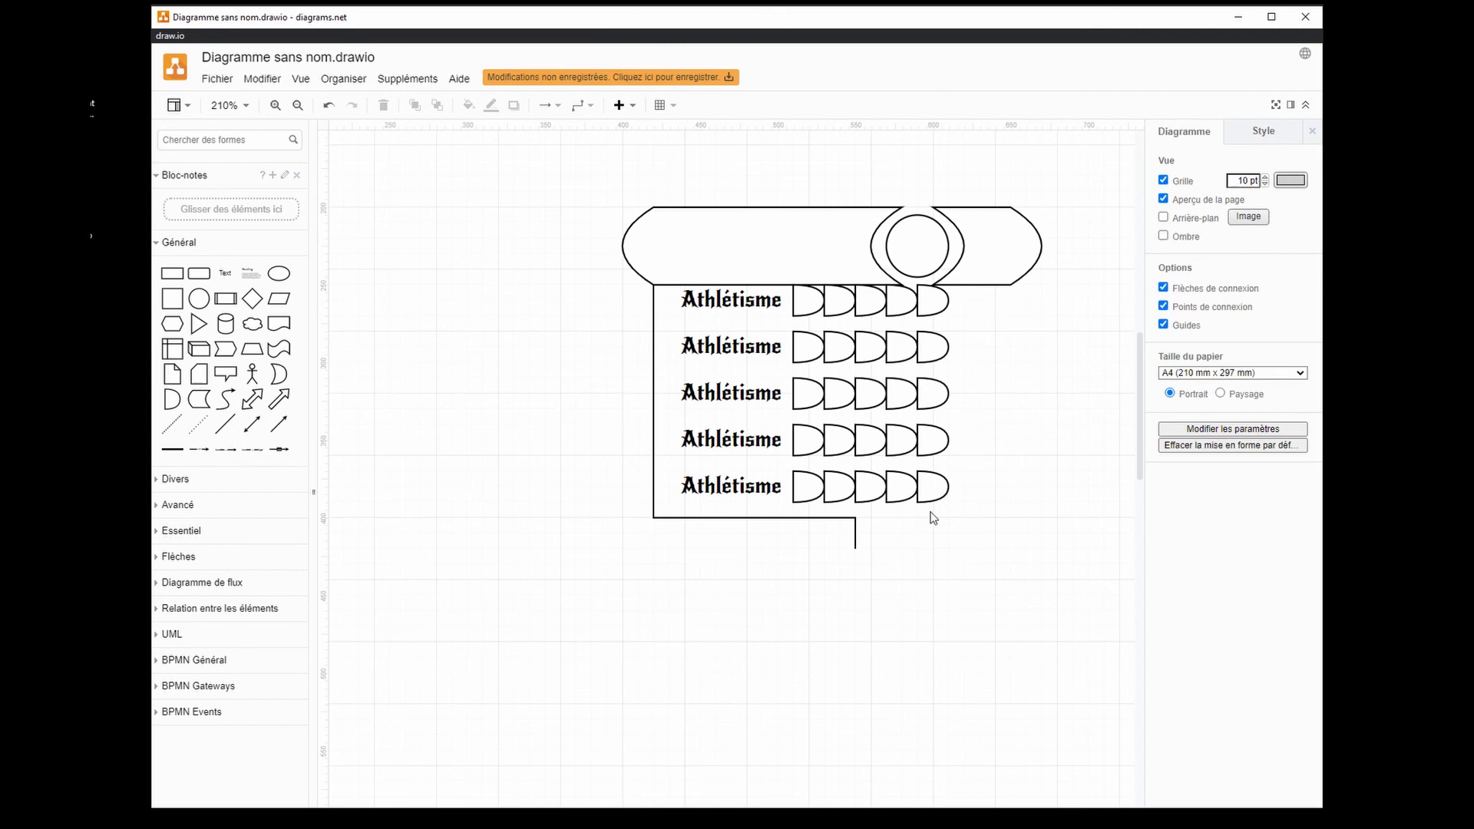
left_click(858, 541)
left_click_drag(856, 548, 991, 310)
left_click_drag(861, 405, 990, 421)
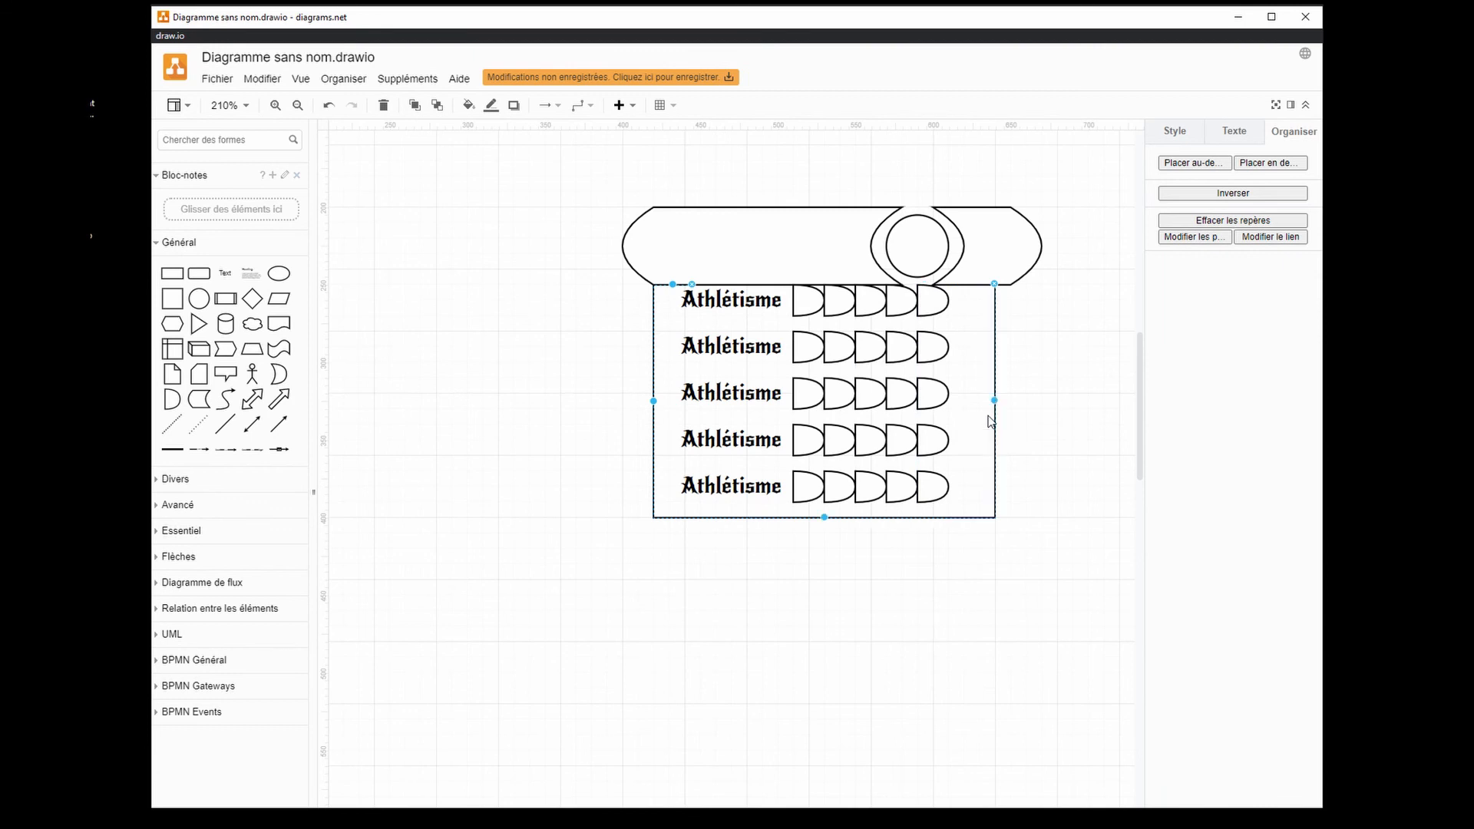
left_click(956, 599)
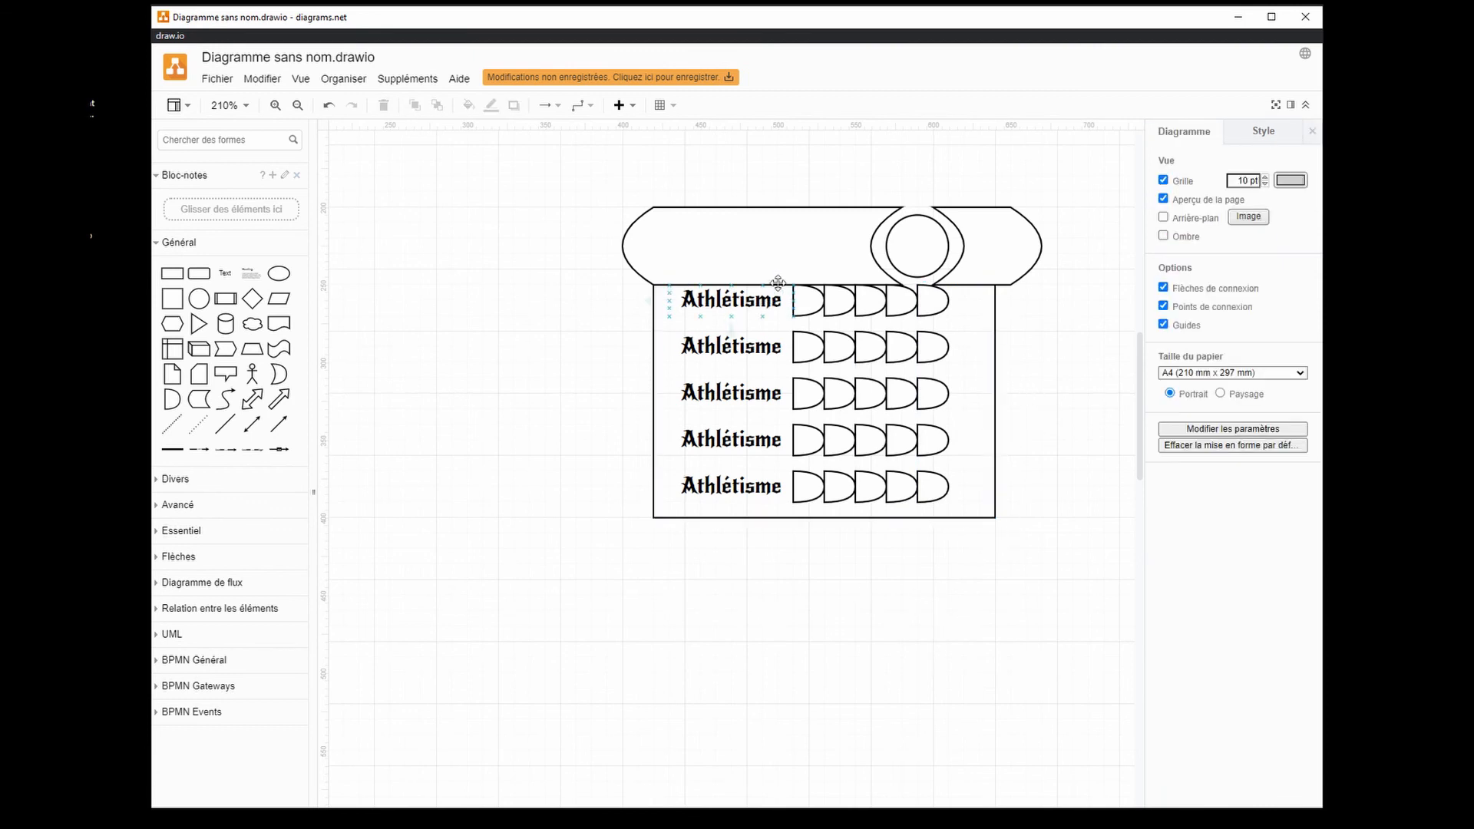
- Lower the frame's bottom edge to leave a margin, and move the grouped skill rows to 440, 260 pt
left_click(819, 528)
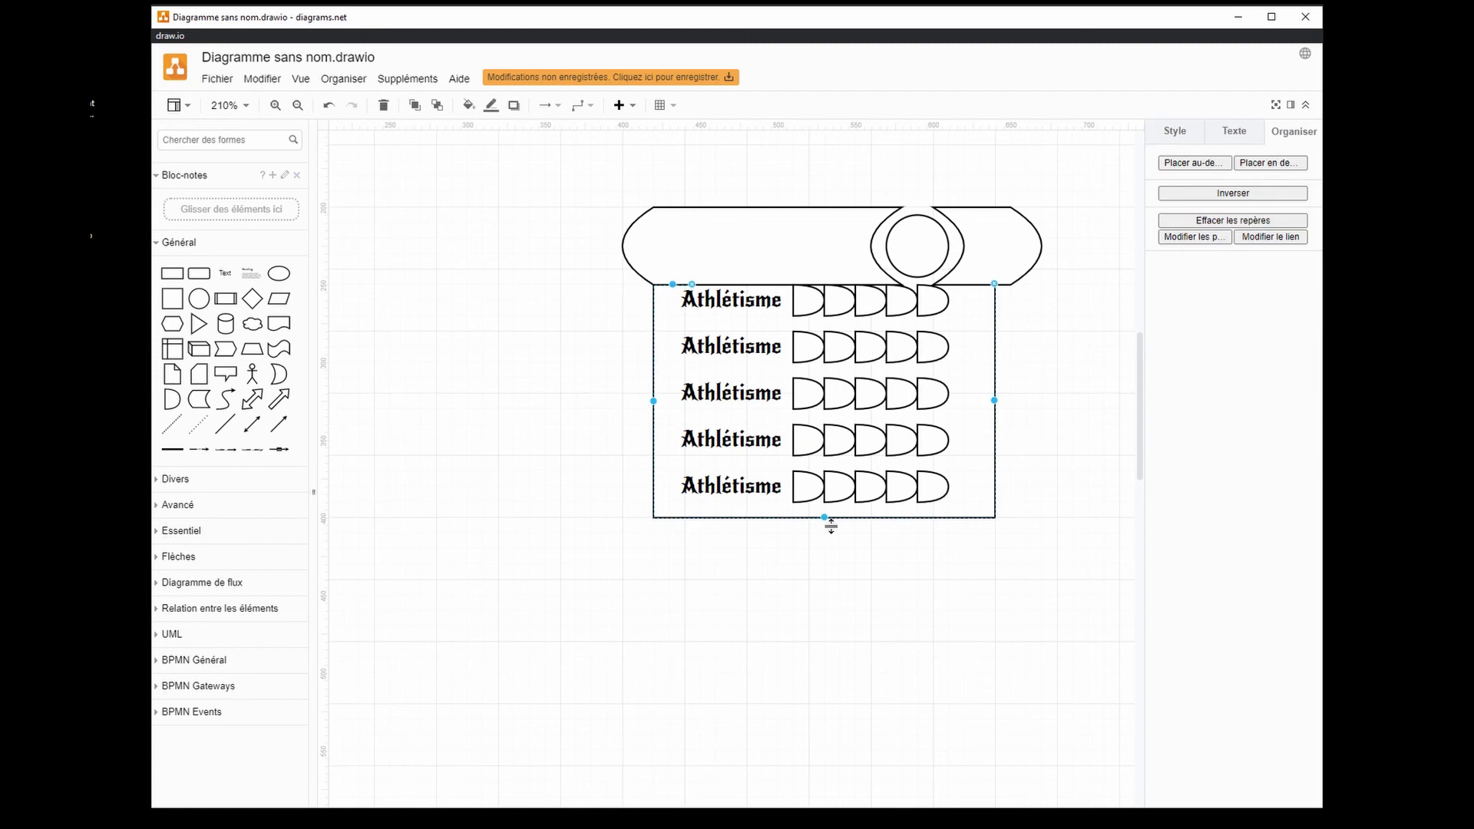
left_click_drag(826, 521, 825, 548)
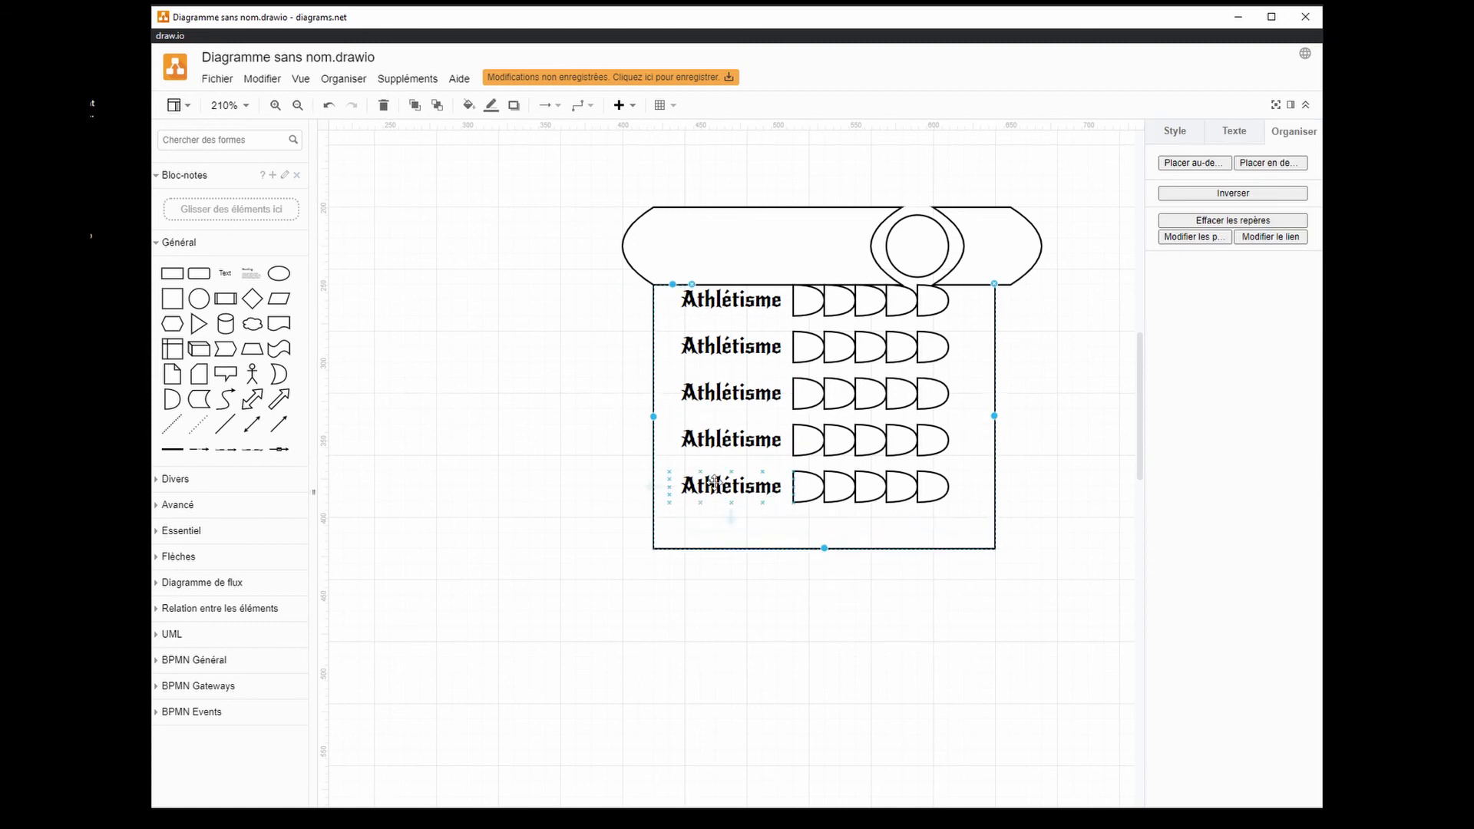
left_click(742, 304)
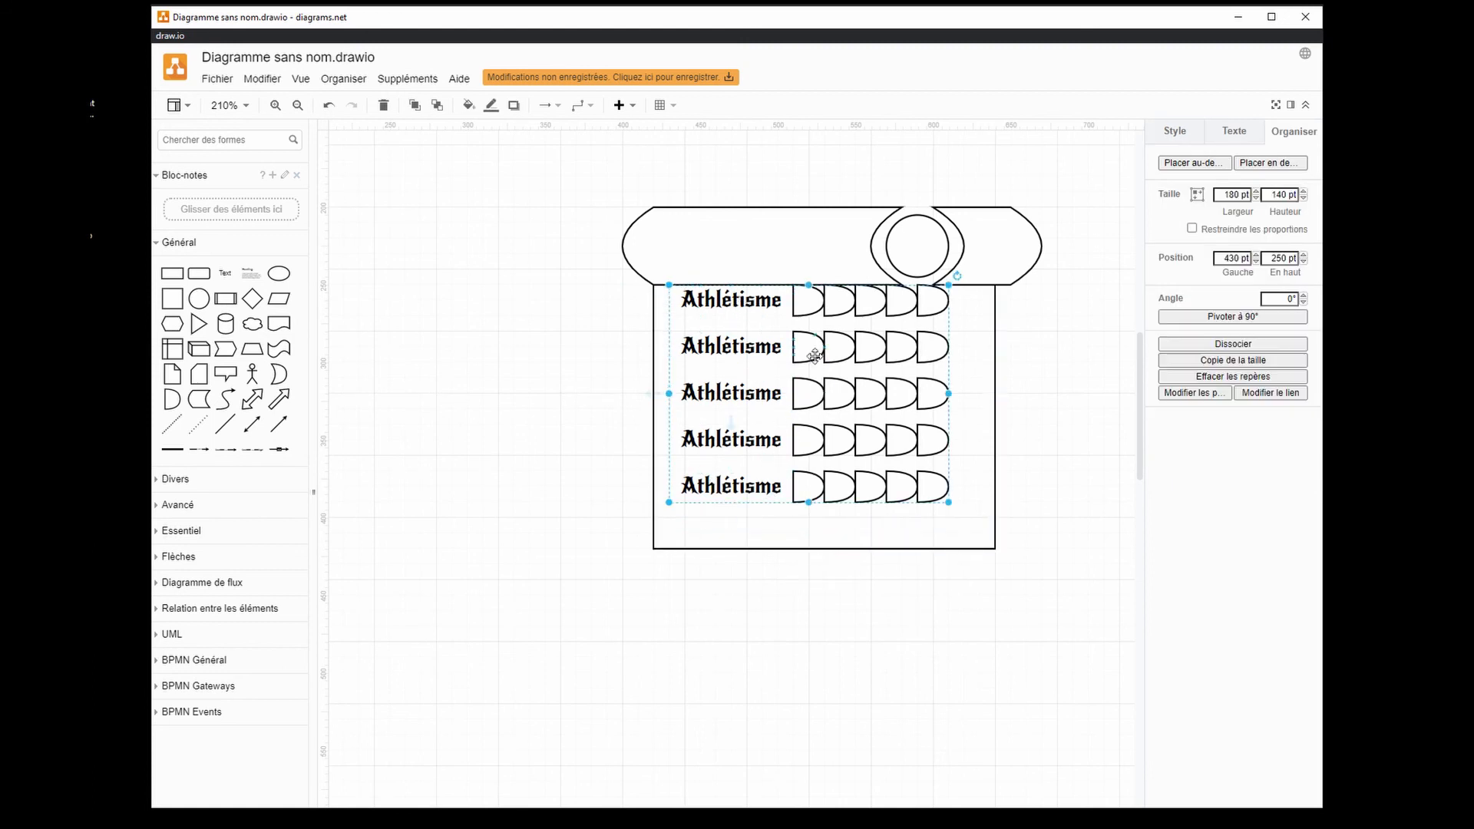
left_click_drag(816, 356, 822, 376)
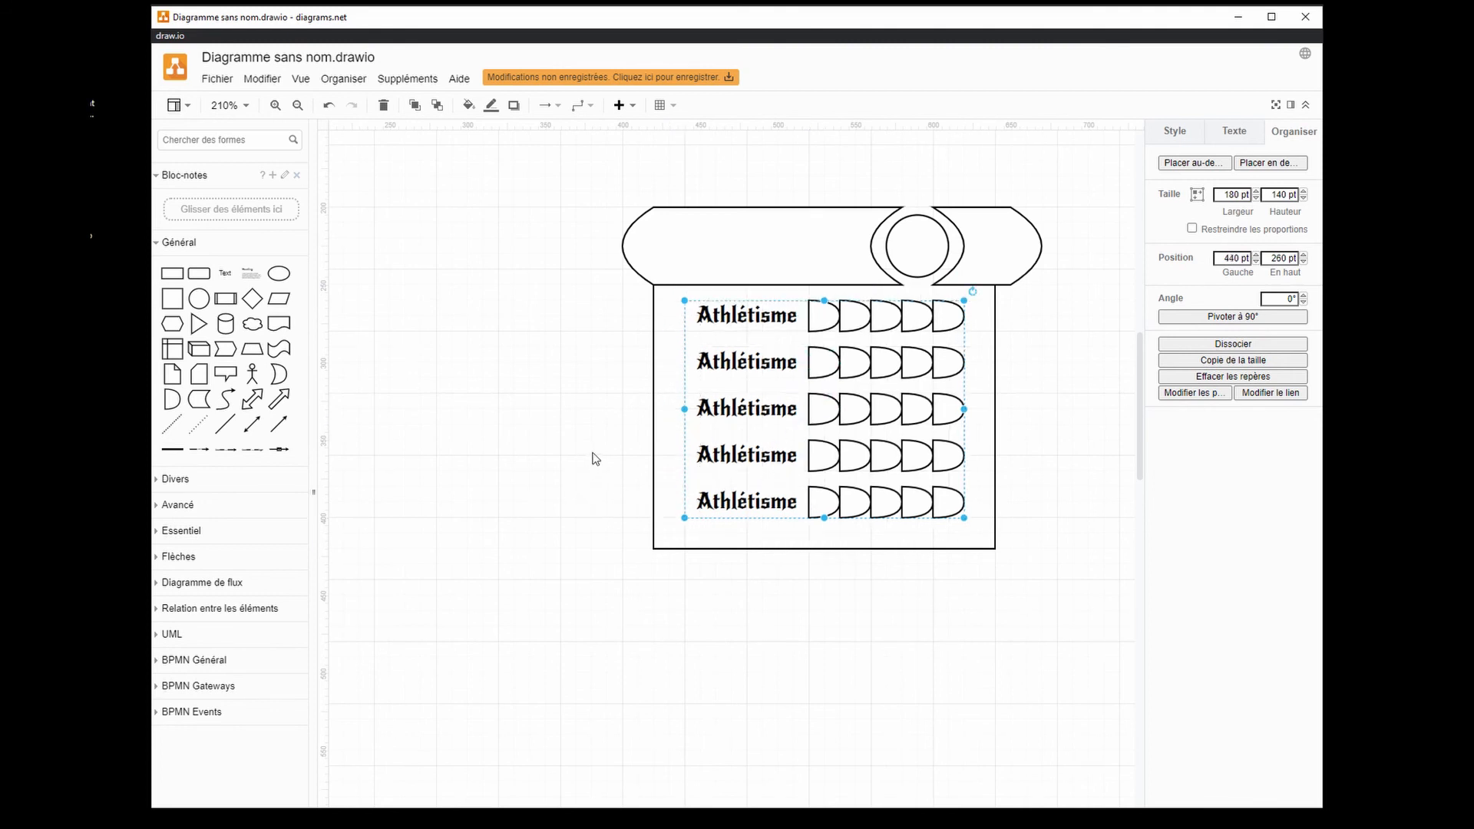
left_click(601, 450)
- Change the second skill row's label to "Endurance"
left_click(751, 375)
double_click(751, 376)
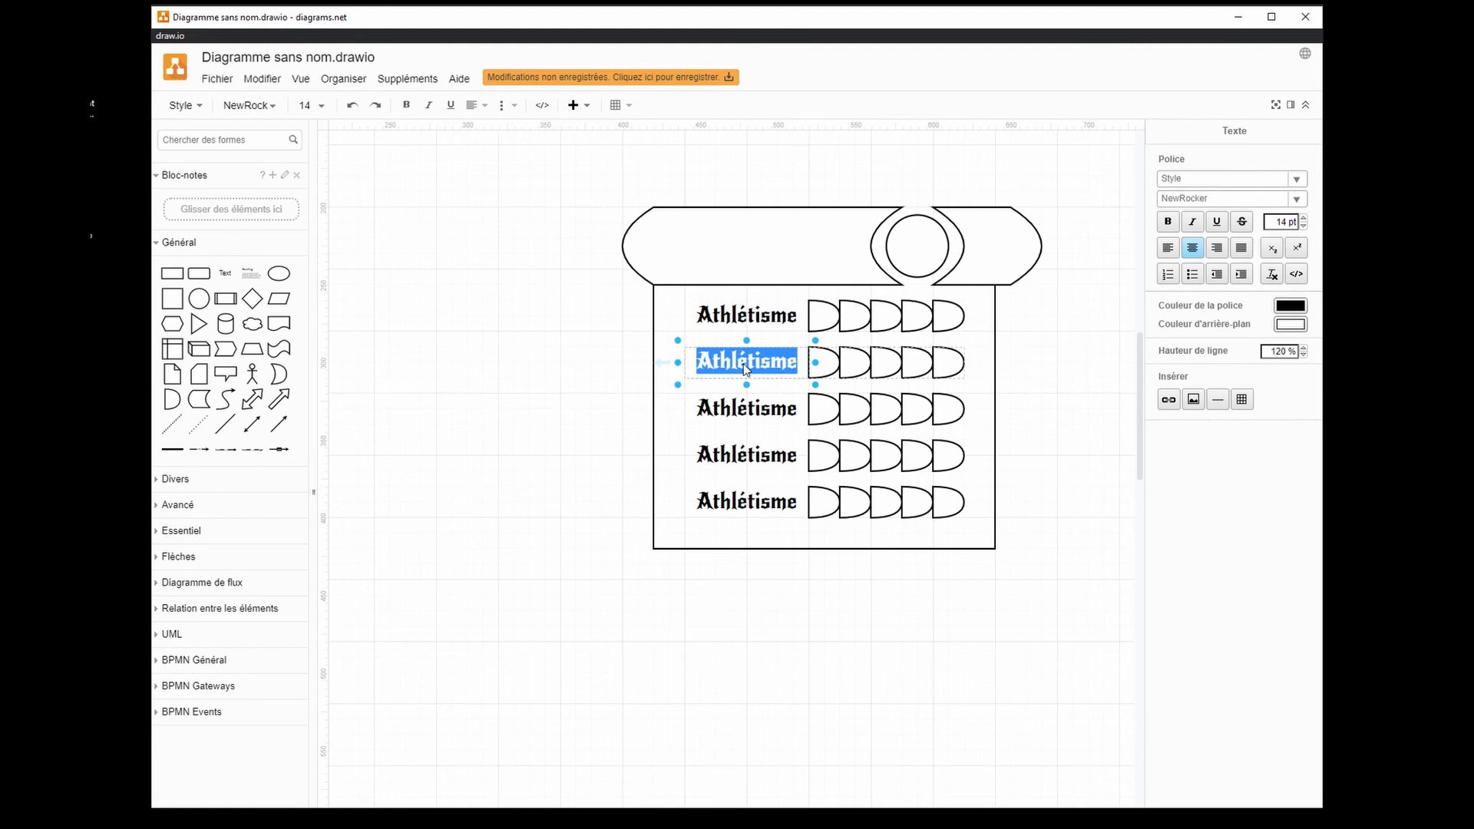
type("Endurance")
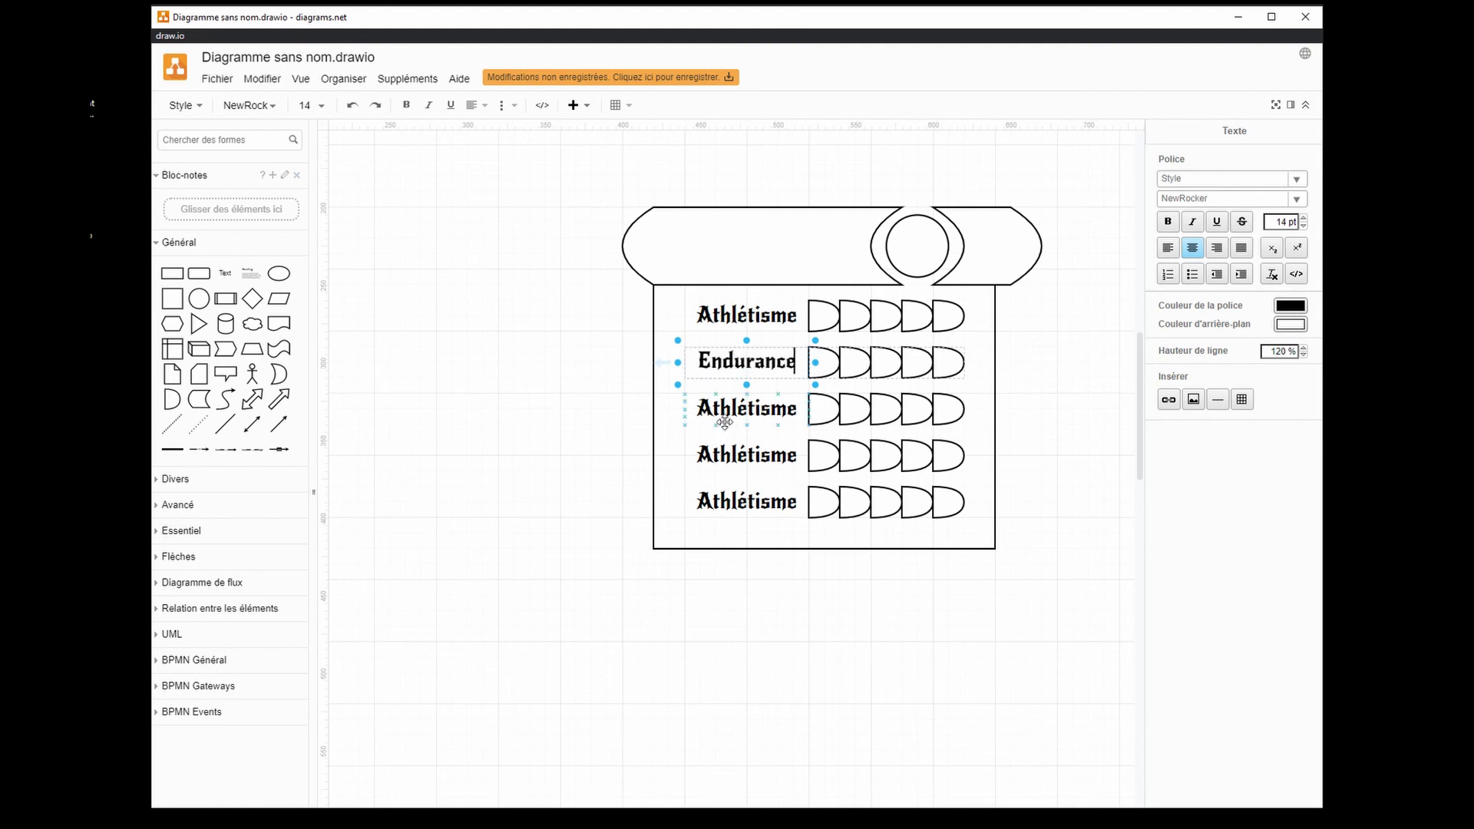
- Change the third skill row's label to "Pugilat"
double_click(751, 415)
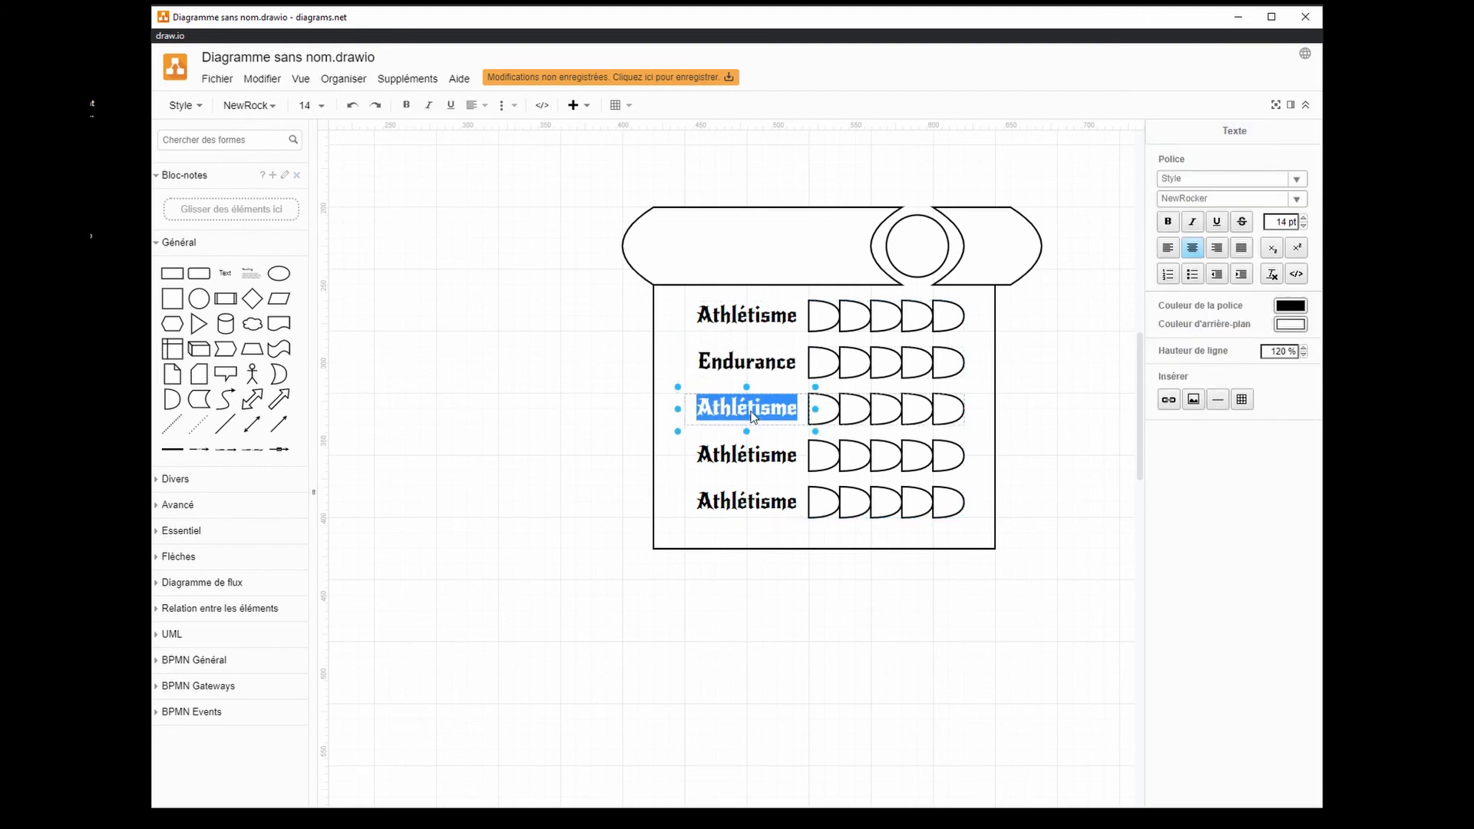
type("Pugilat")
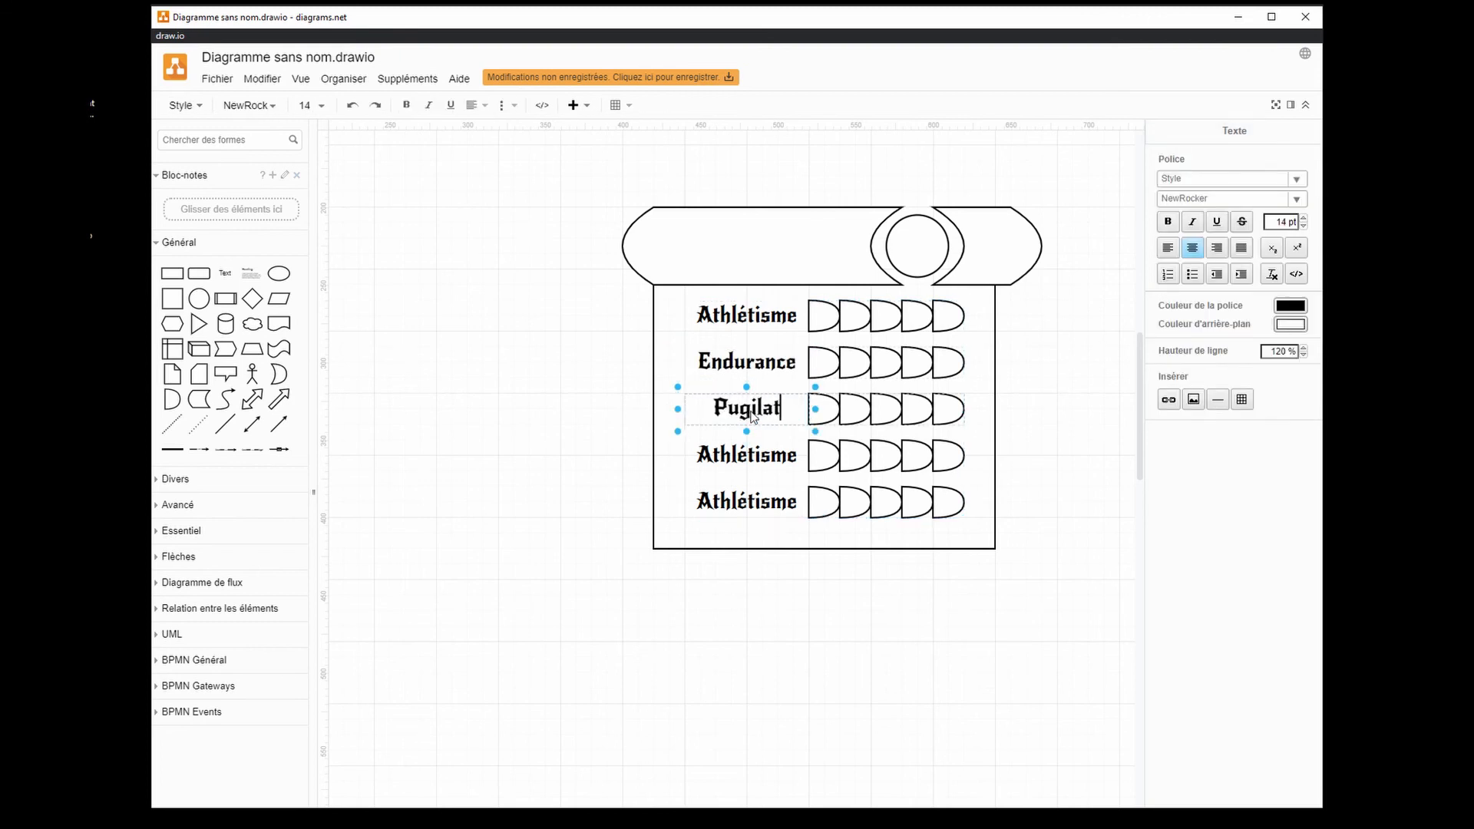
key("Return")
key("BackSpace")
left_click(584, 425)
- Add the text "Vigueur" inside the long left section of the attribute banner
left_click(804, 260)
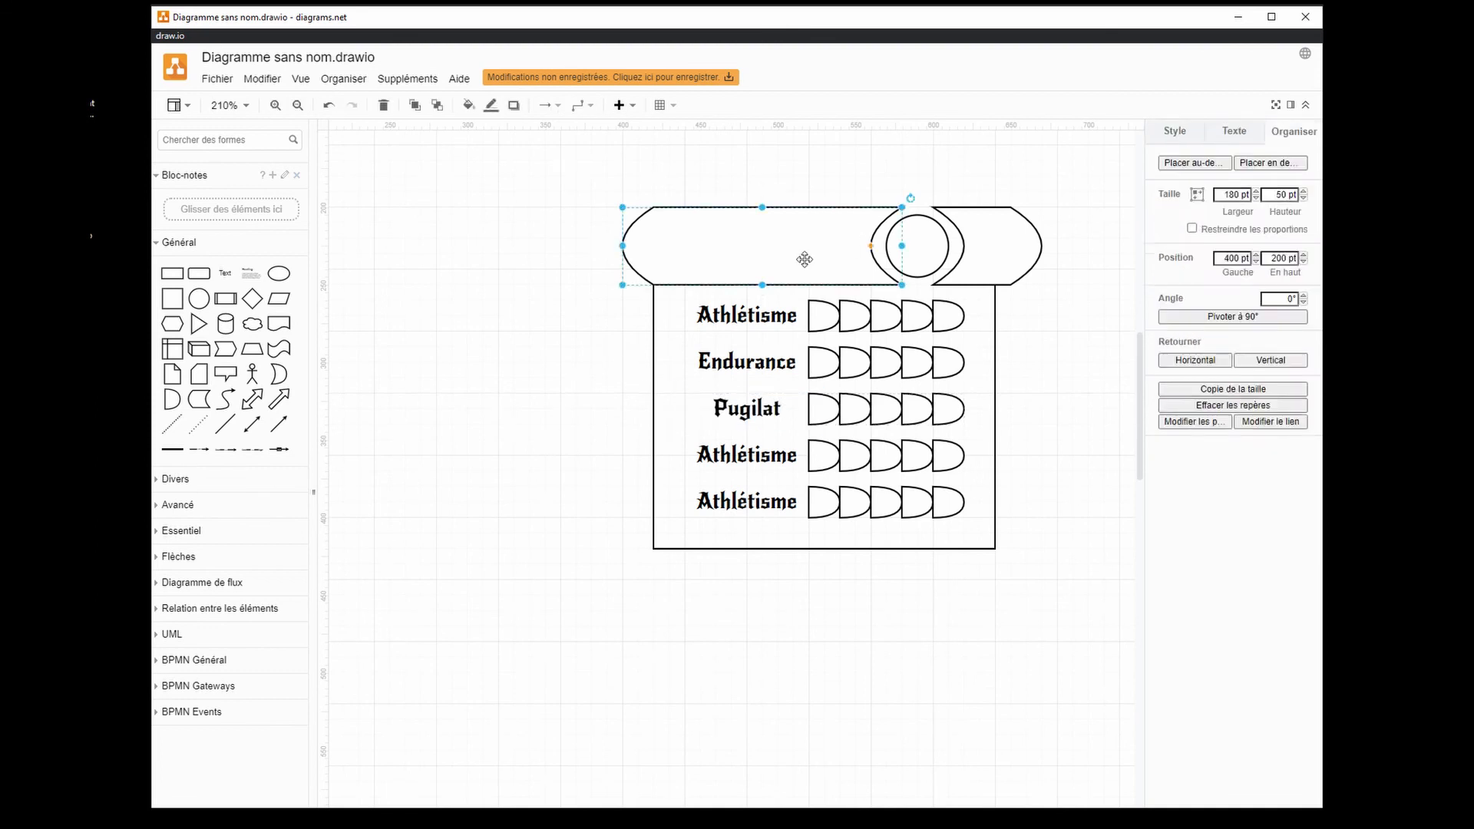
double_click(804, 259)
type("Vigueur")
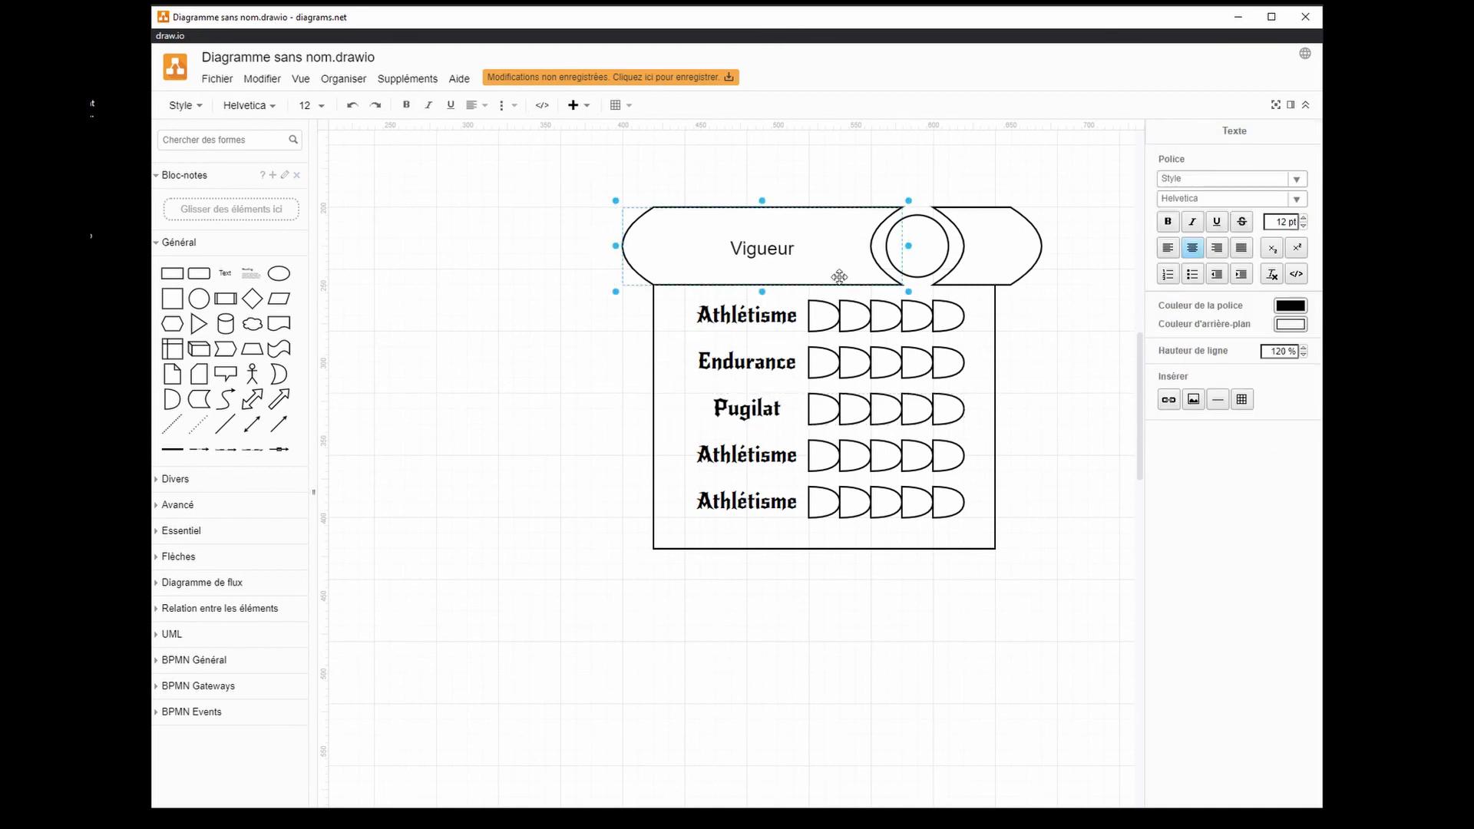
left_click(355, 296)
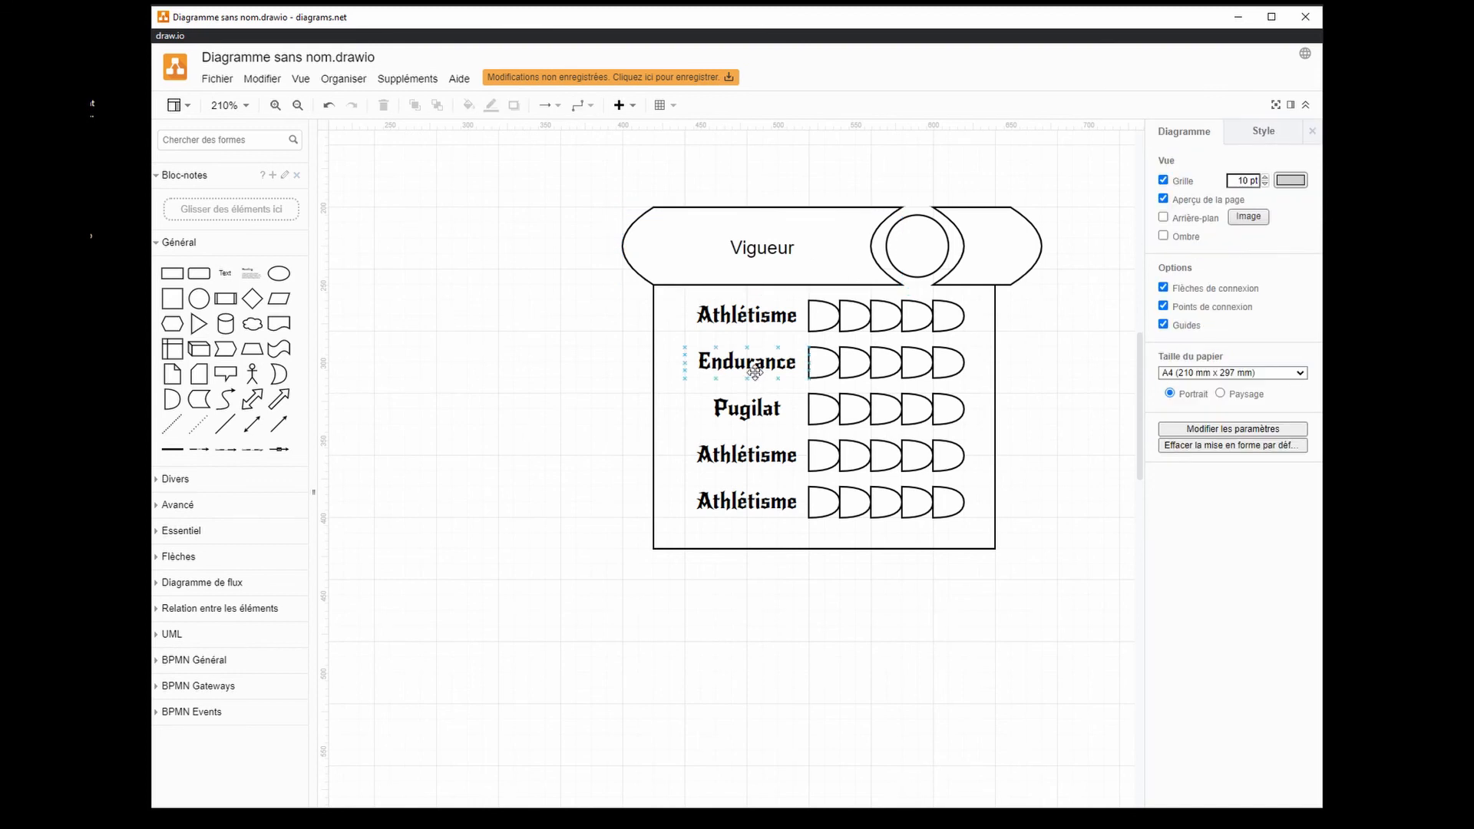
scroll(691, 430, "up", 3)
scroll(623, 432, "down", 3)
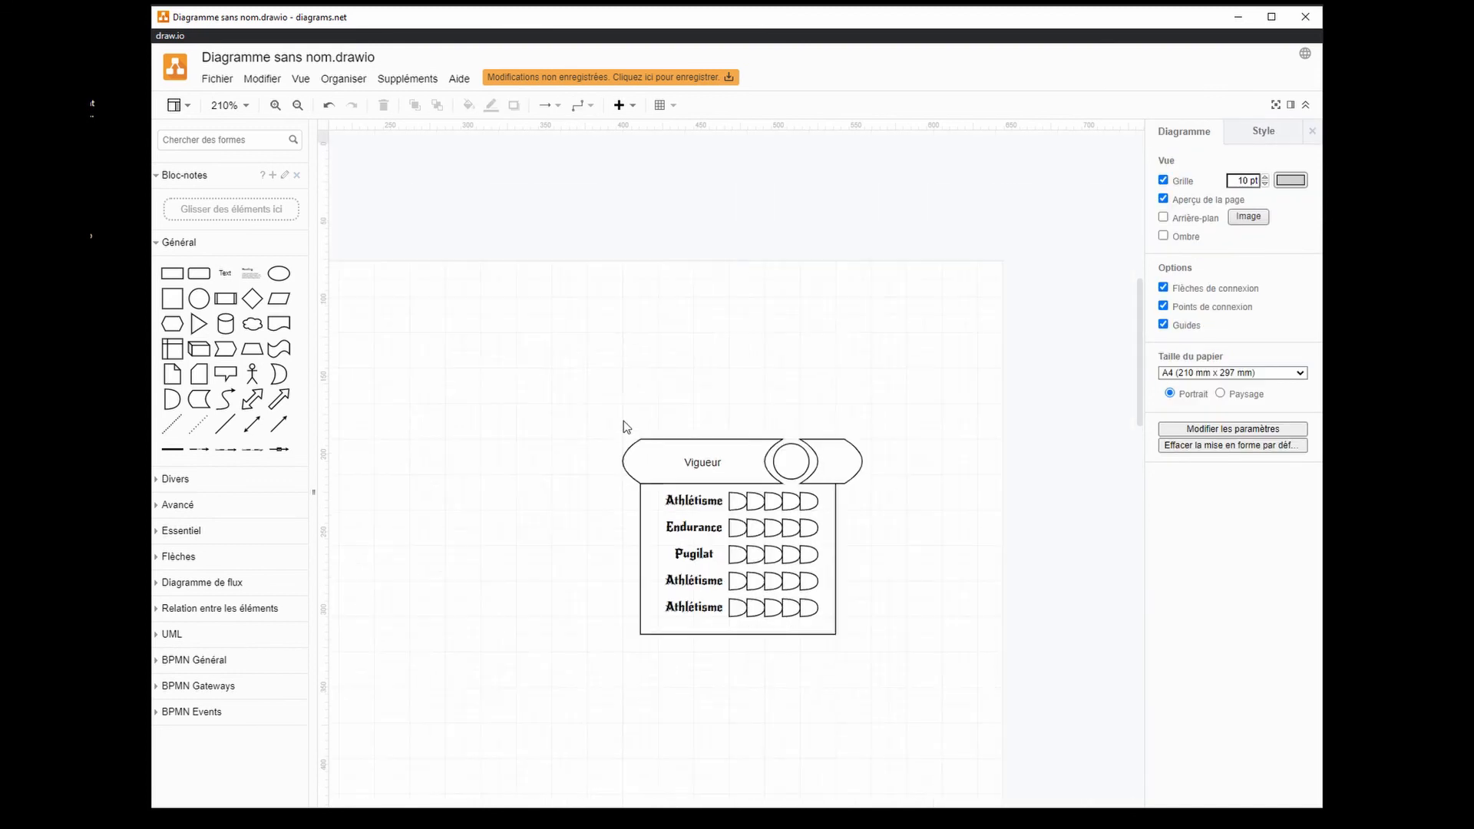
left_click_drag(536, 392, 1119, 768)
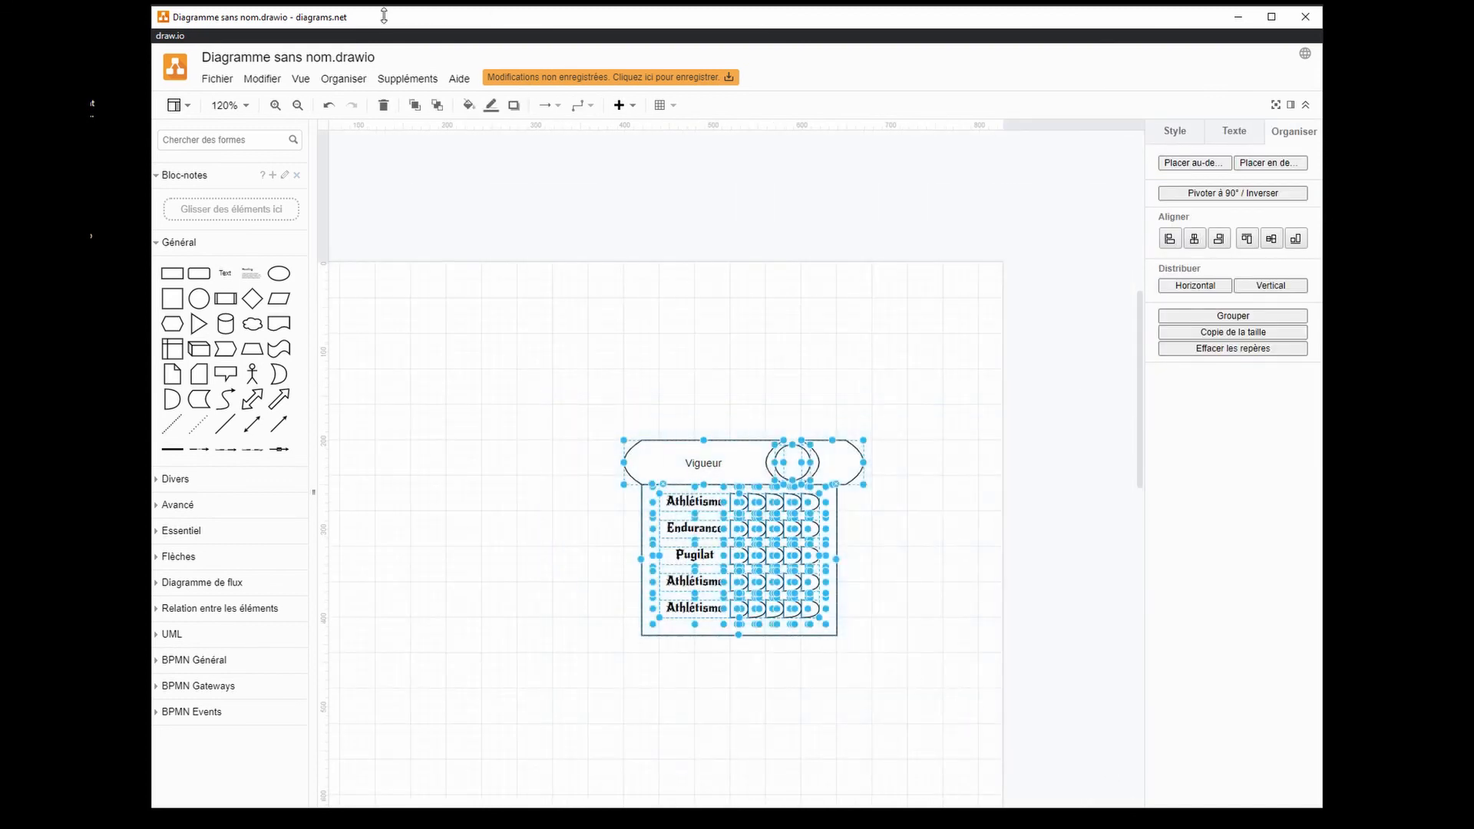
left_click(576, 366)
left_click_drag(576, 358, 996, 735)
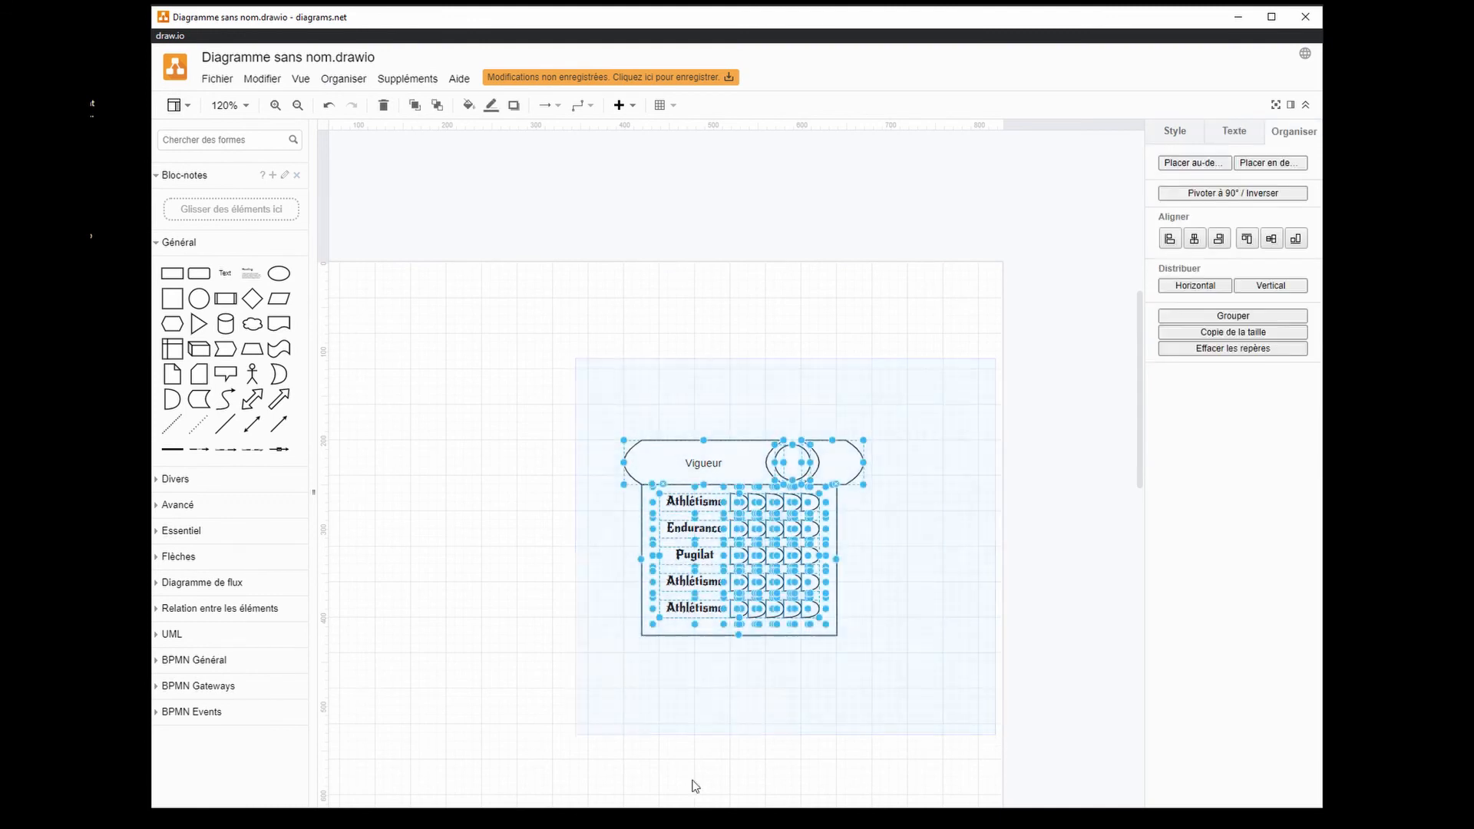
left_click(598, 619)
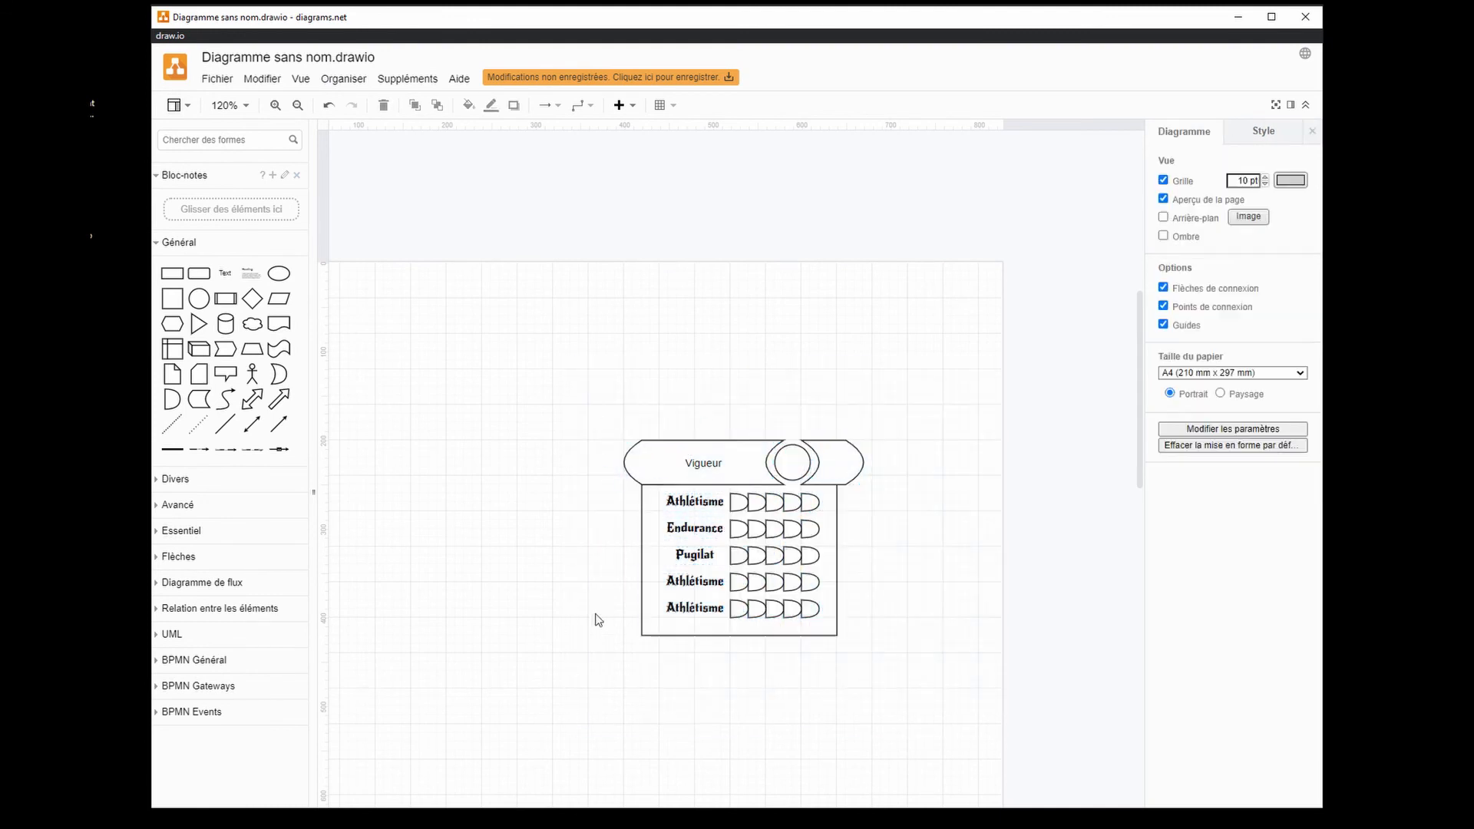
- Left-align the "Pugilat" label within its text box in the third skill row
double_click(693, 555)
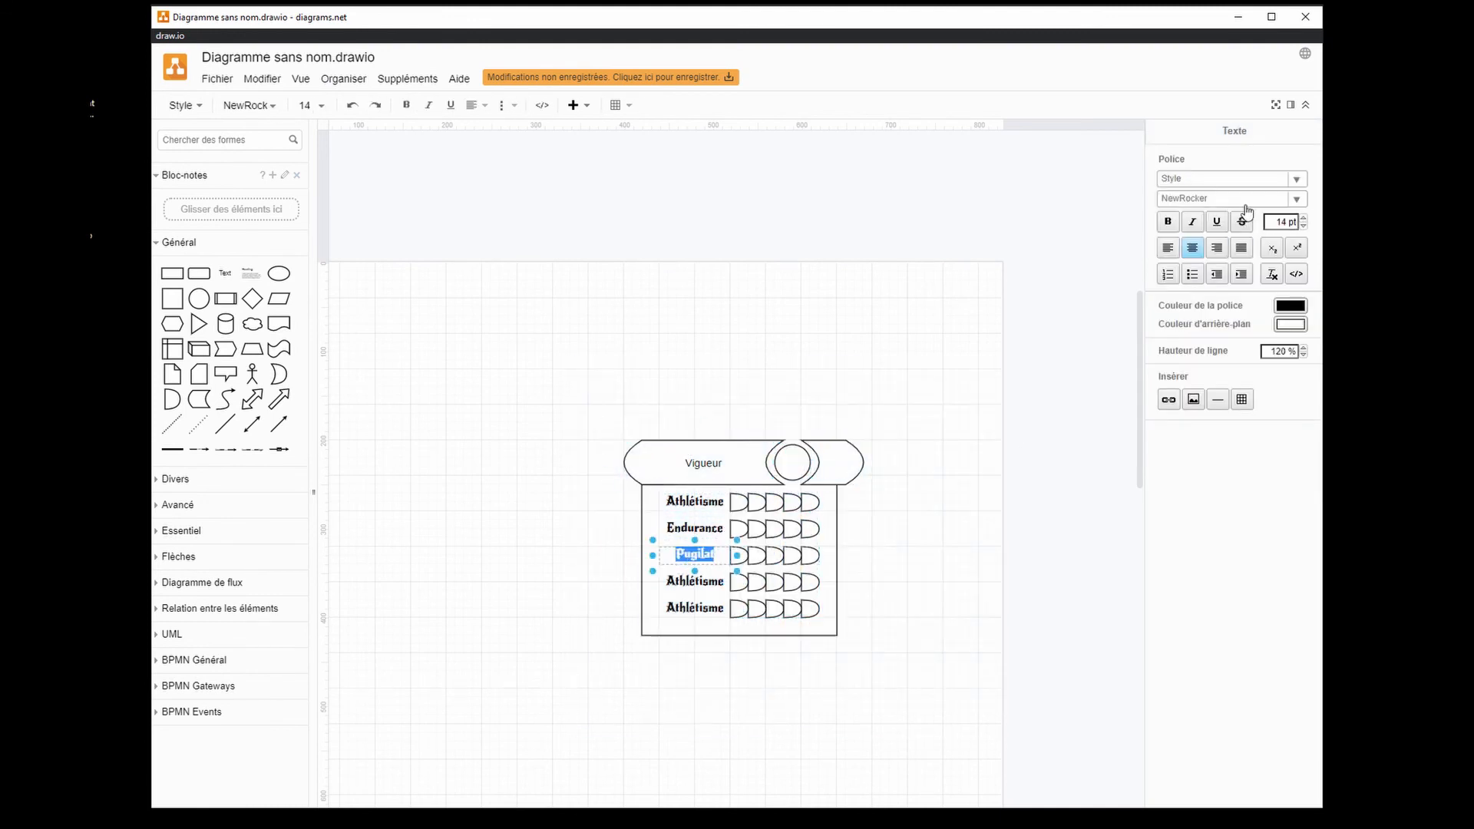
left_click(1174, 251)
left_click(860, 585)
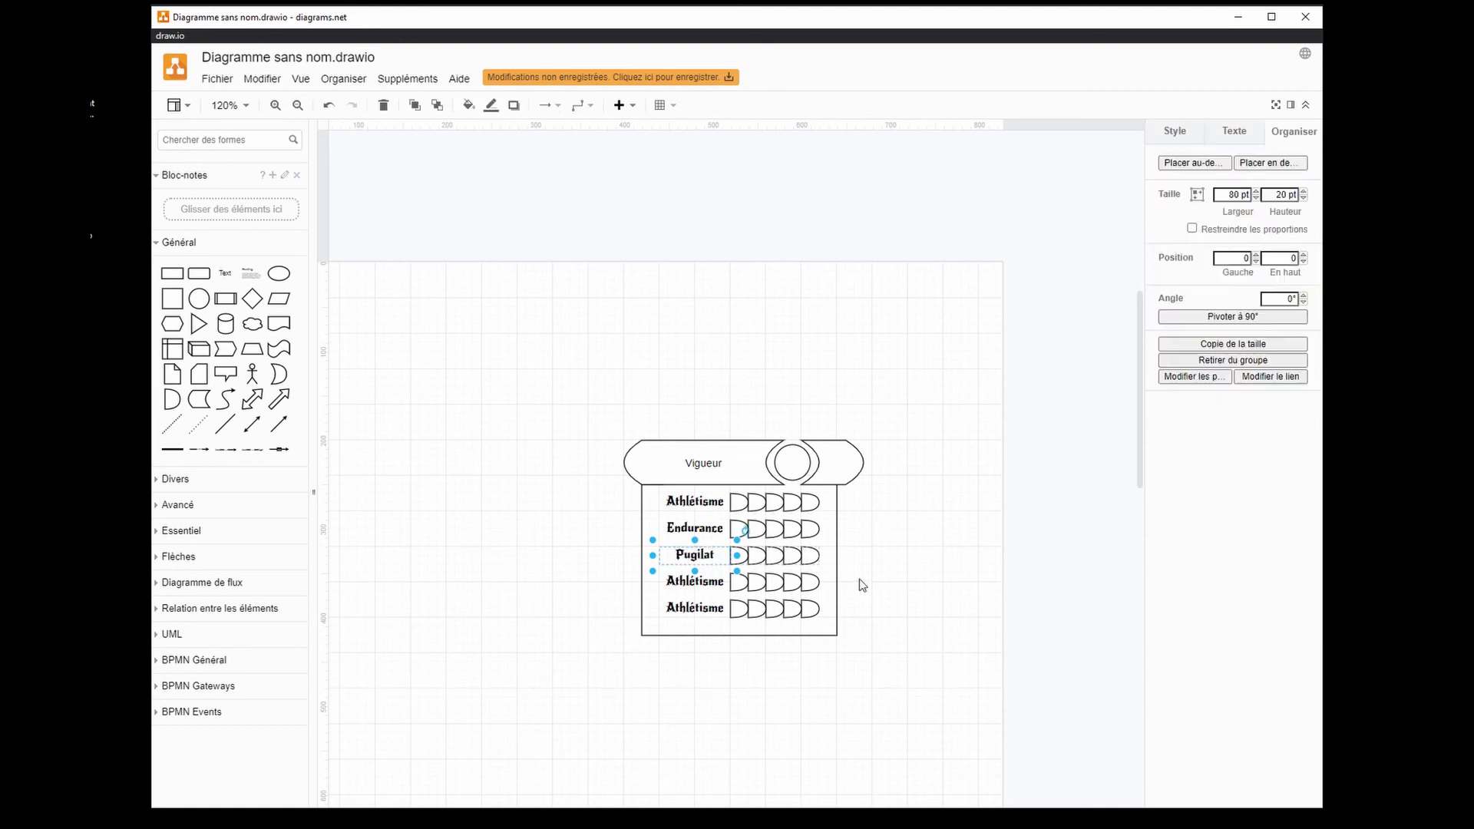
left_click(722, 564)
left_click(727, 563)
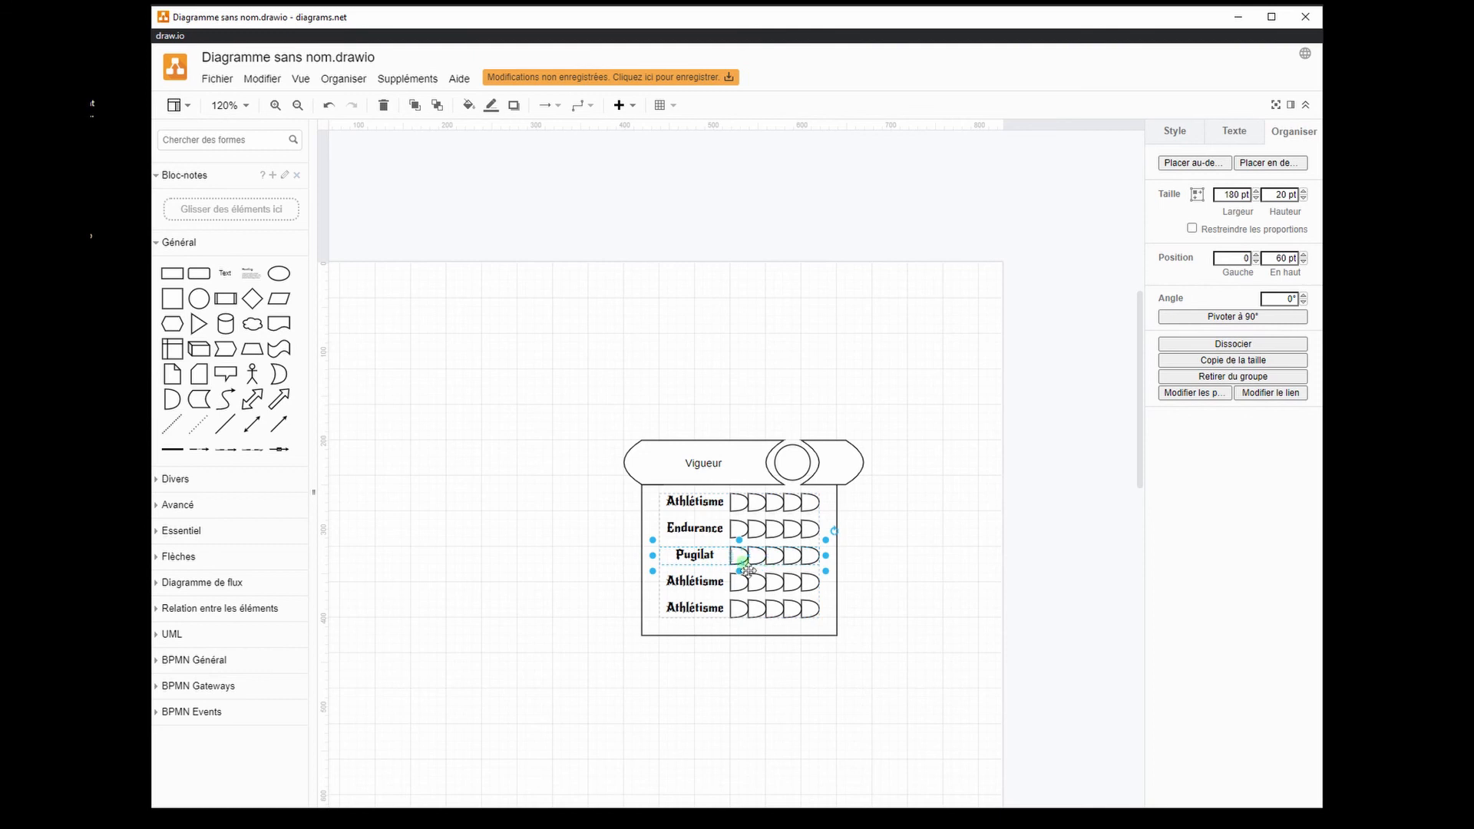
left_click(730, 566)
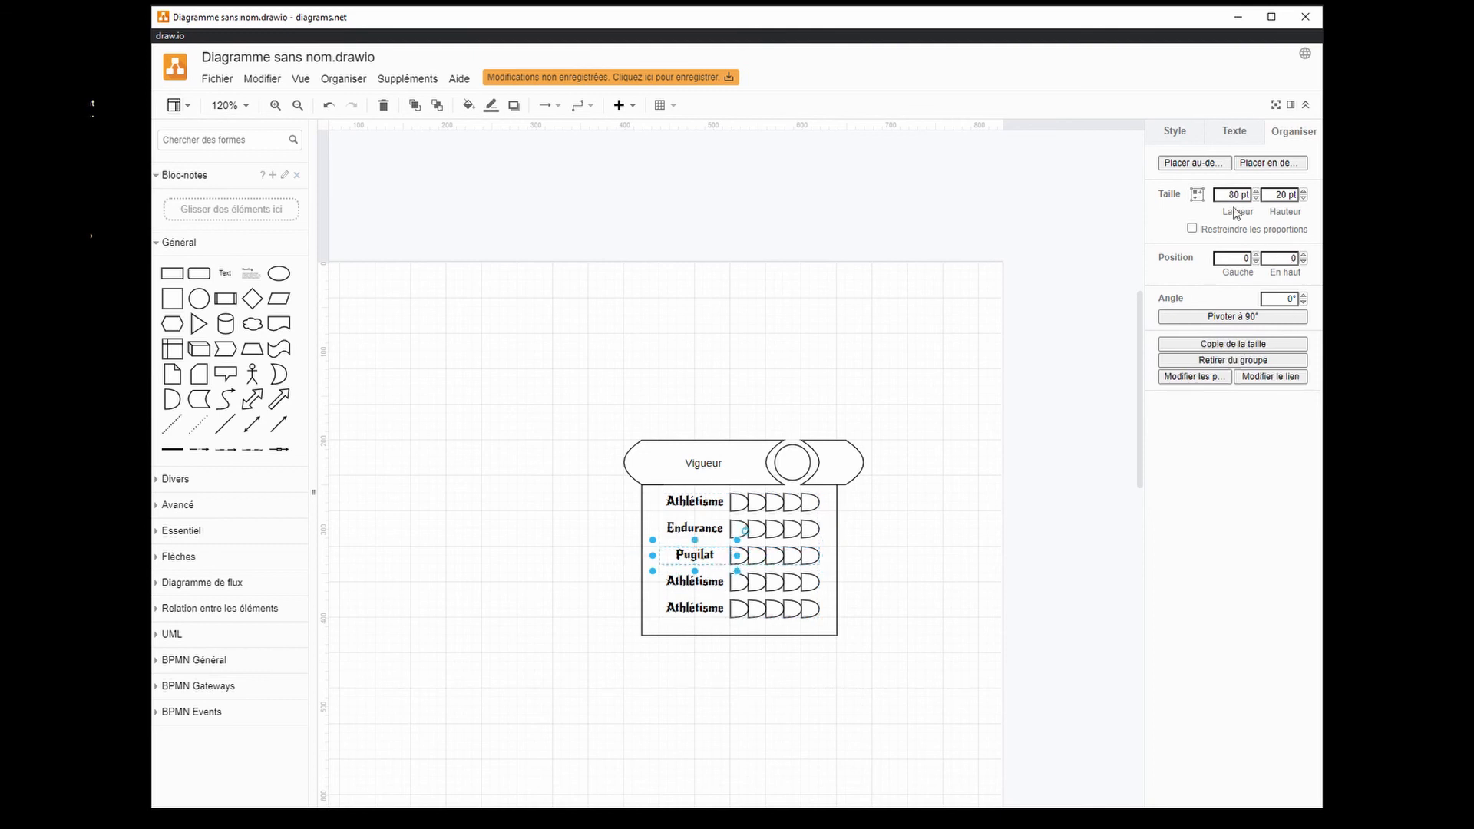
left_click(1251, 132)
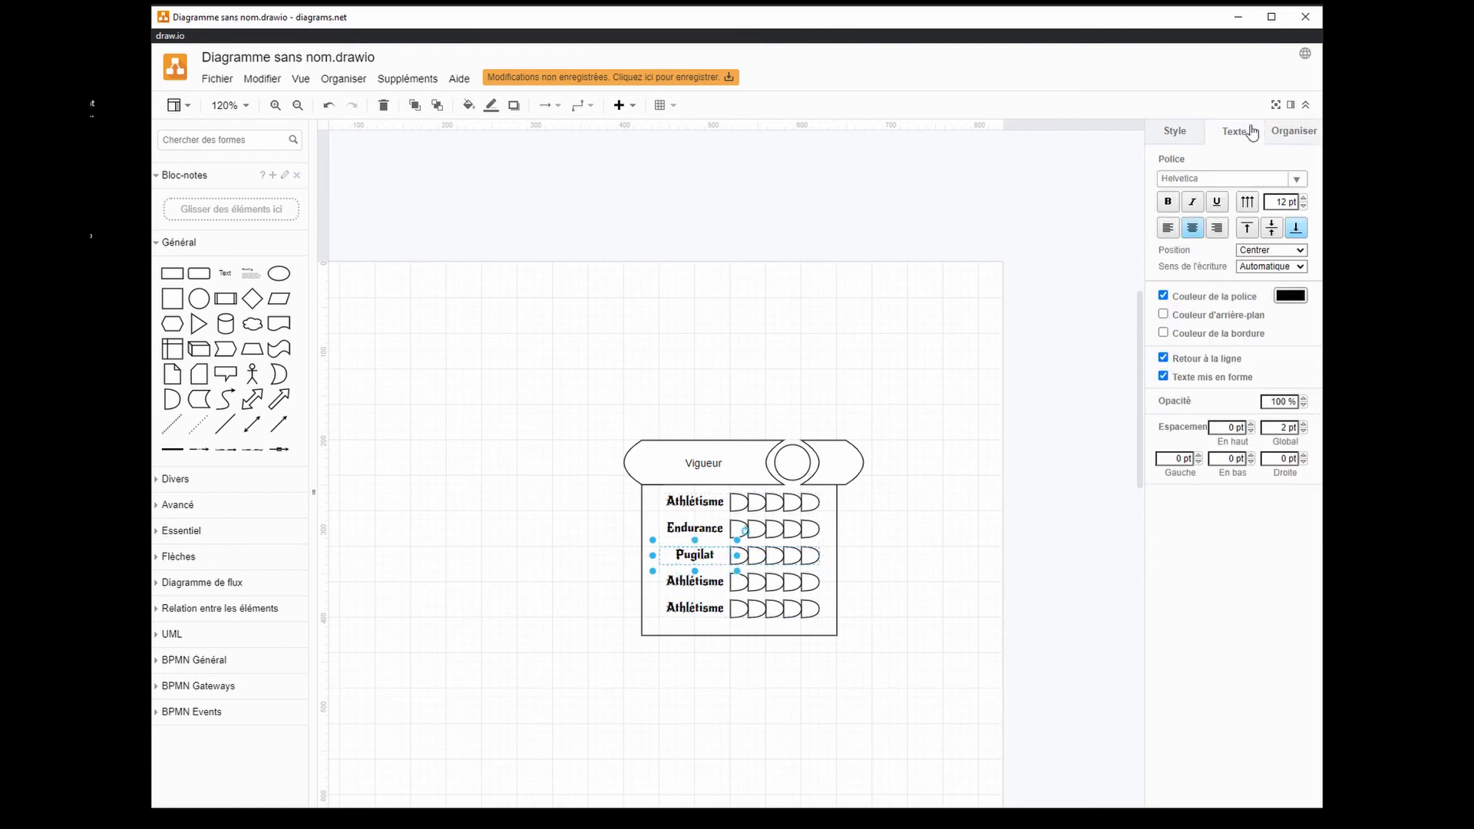
left_click(1167, 228)
- Left-align the text of the "Athlétisme" label in the first skill row and the "Endurance" label in the second
left_click(720, 508)
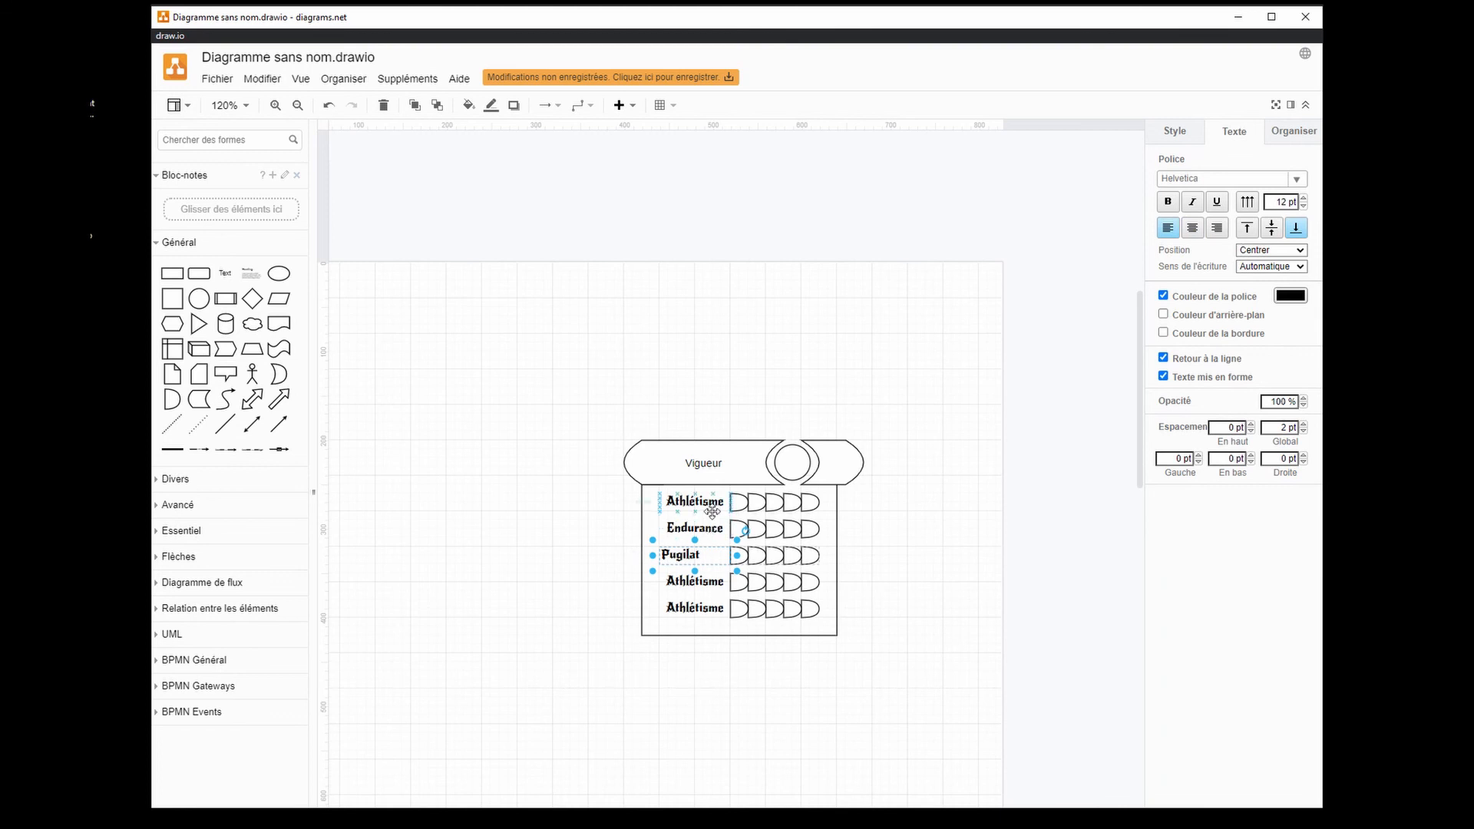
double_click(724, 510)
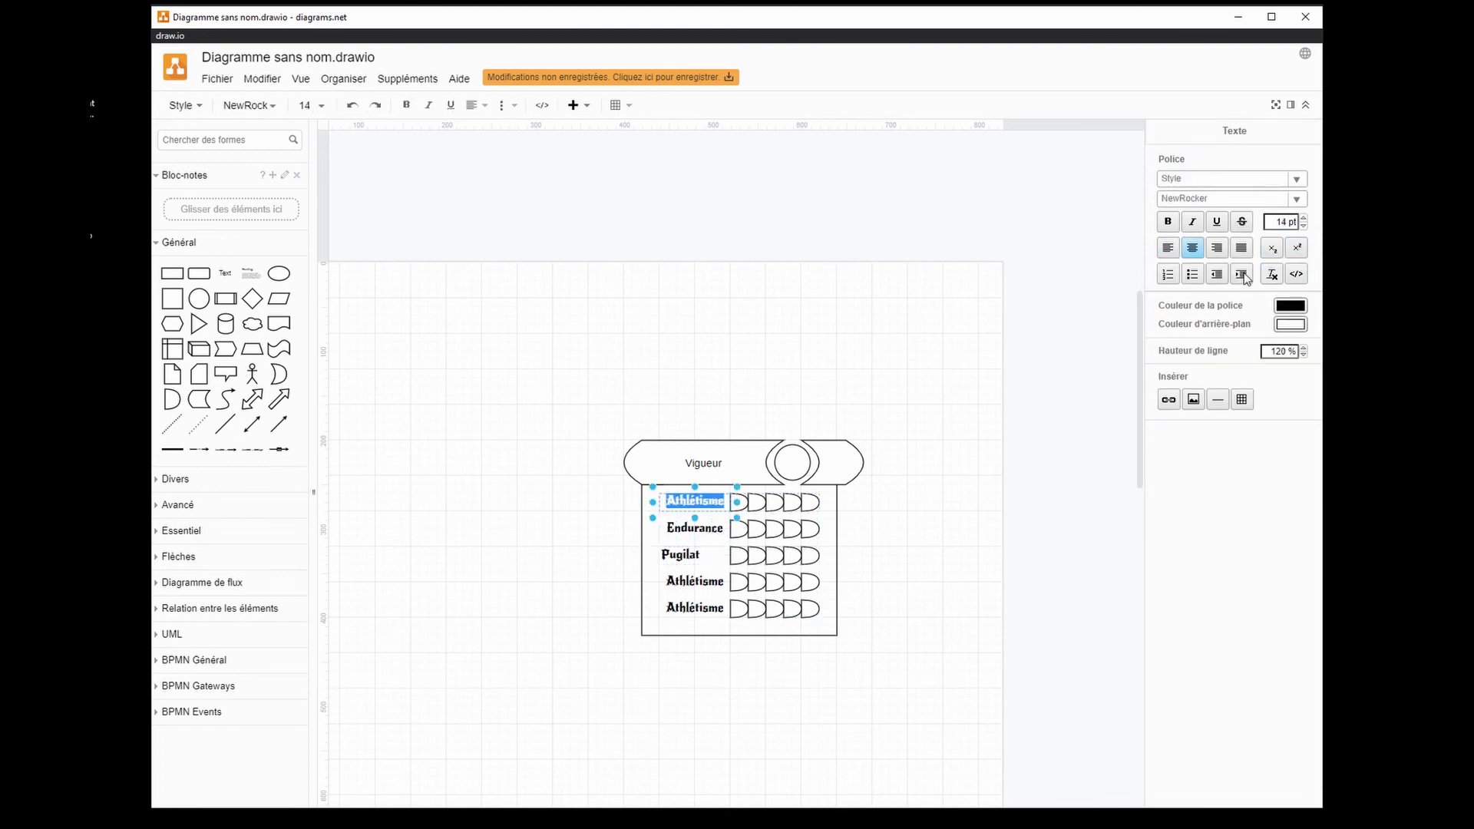
left_click(1168, 247)
left_click(716, 535)
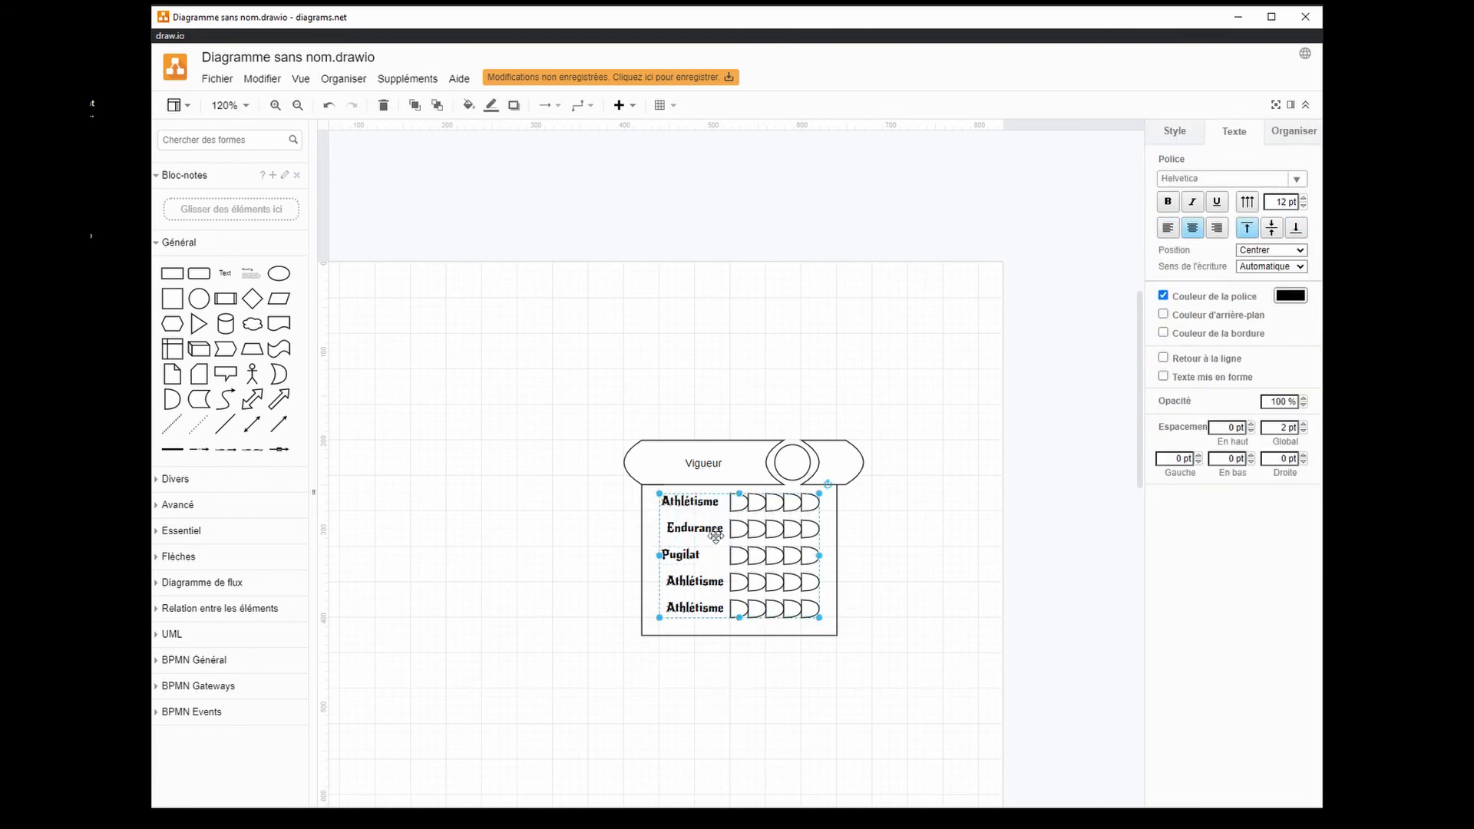
double_click(716, 535)
left_click(1168, 247)
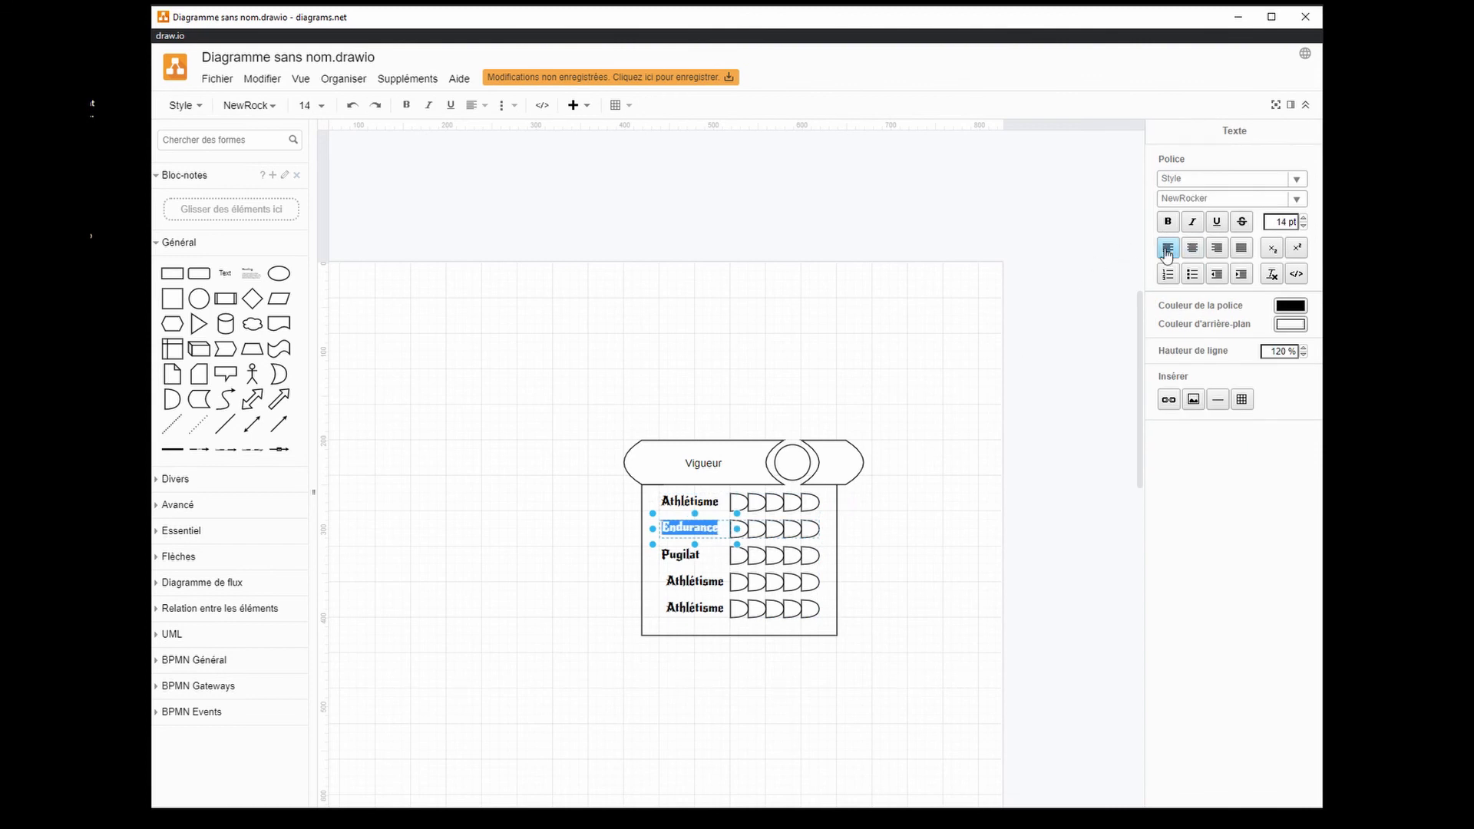
left_click(561, 623)
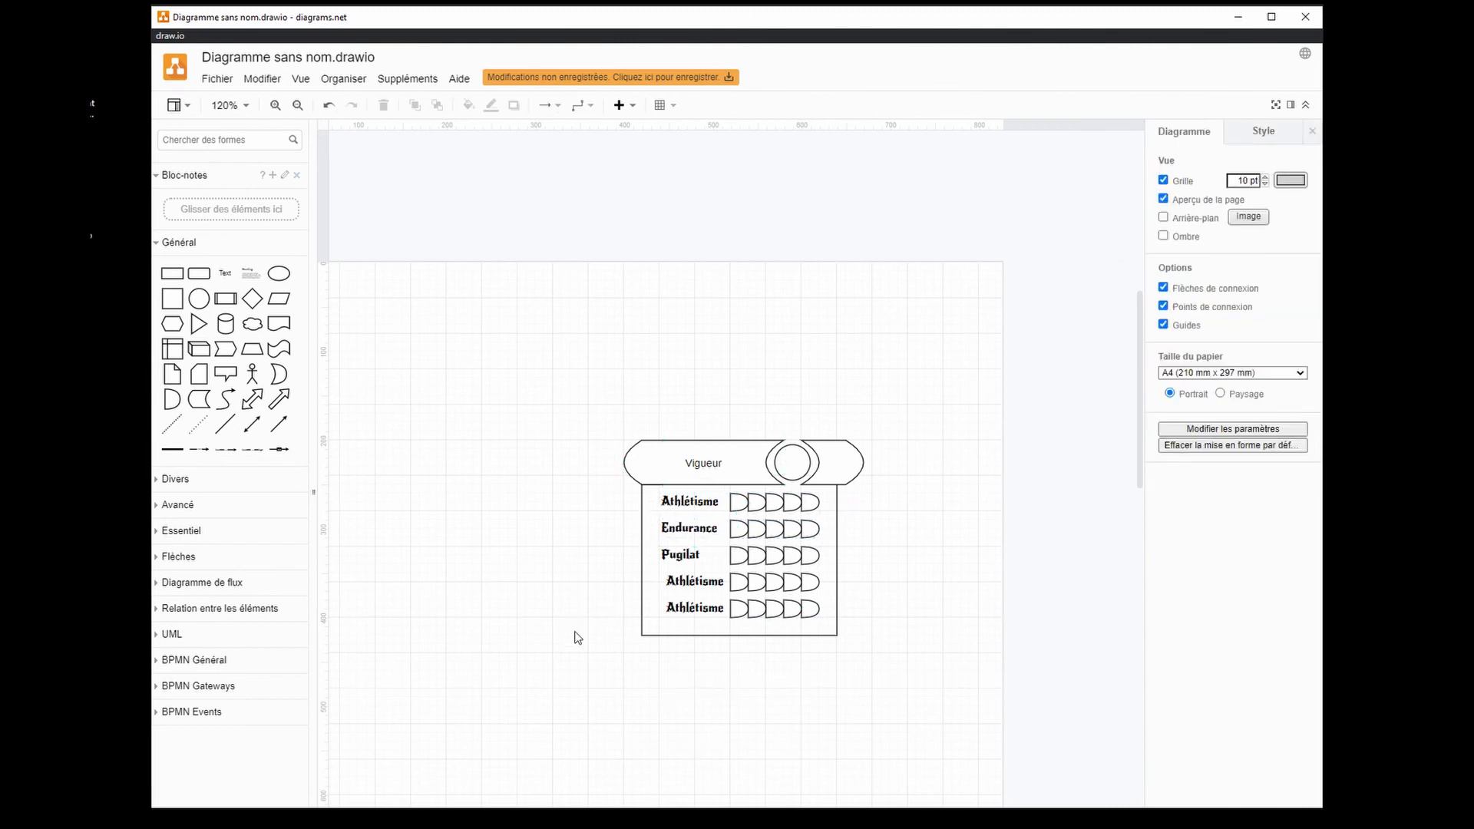
left_click(233, 88)
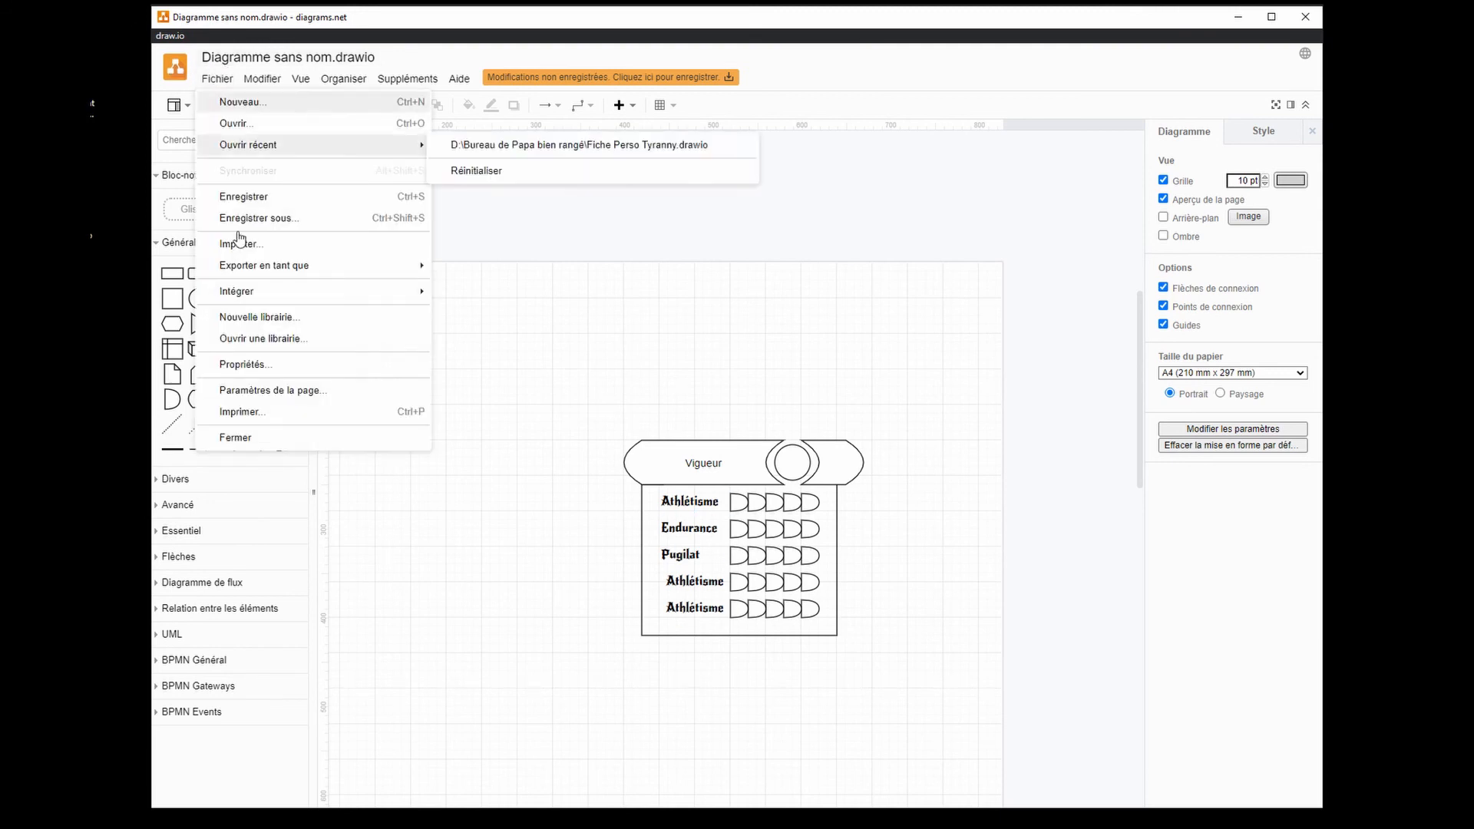
mouse_move(290, 270)
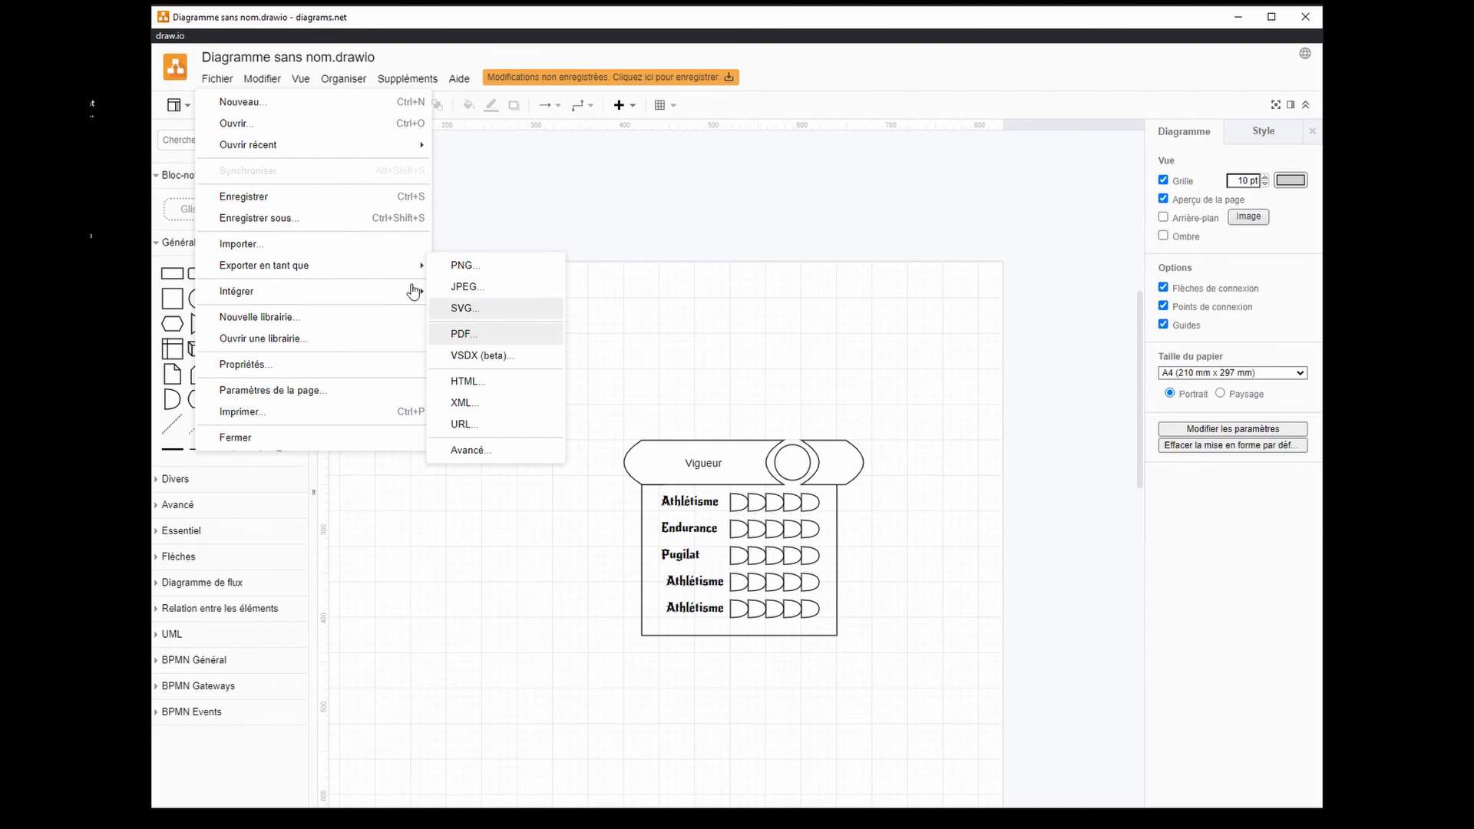
left_click(509, 707)
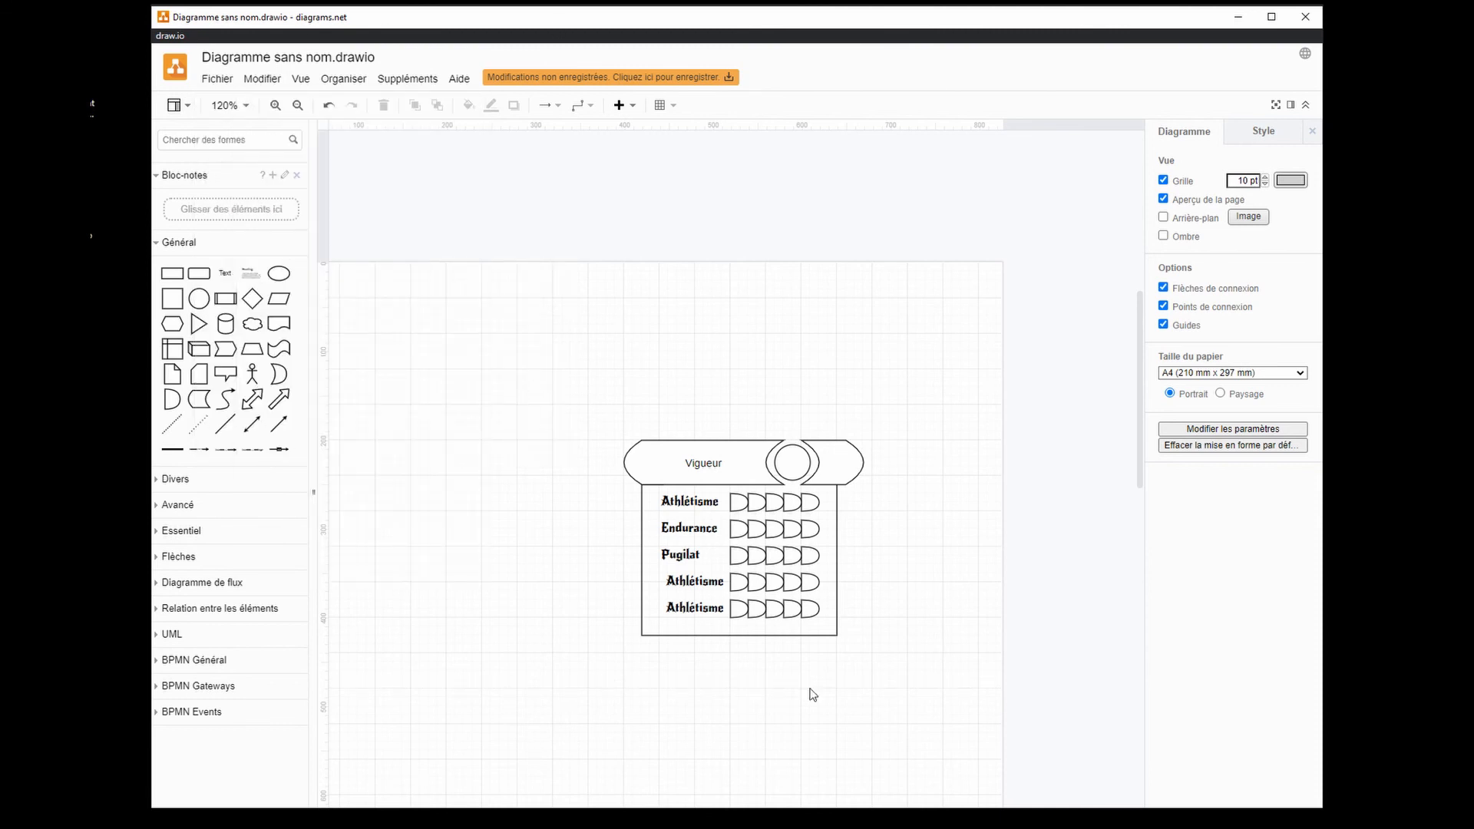
- Move the whole Vigueur block, banner, frame and skill rows, about 310 pt left towards the page's left margin, and minimize the window
left_click_drag(559, 398, 1006, 792)
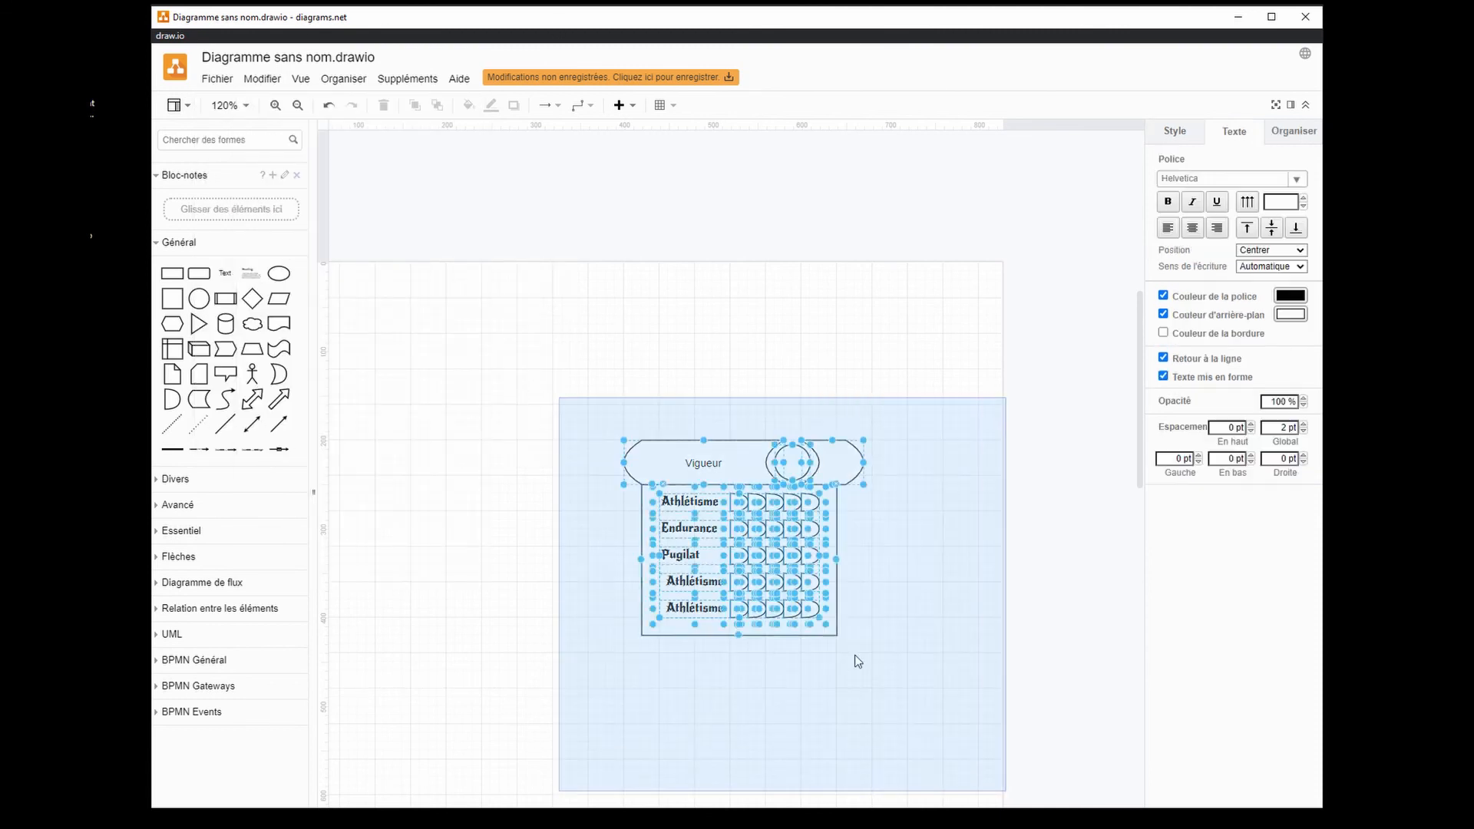
left_click_drag(735, 478, 460, 478)
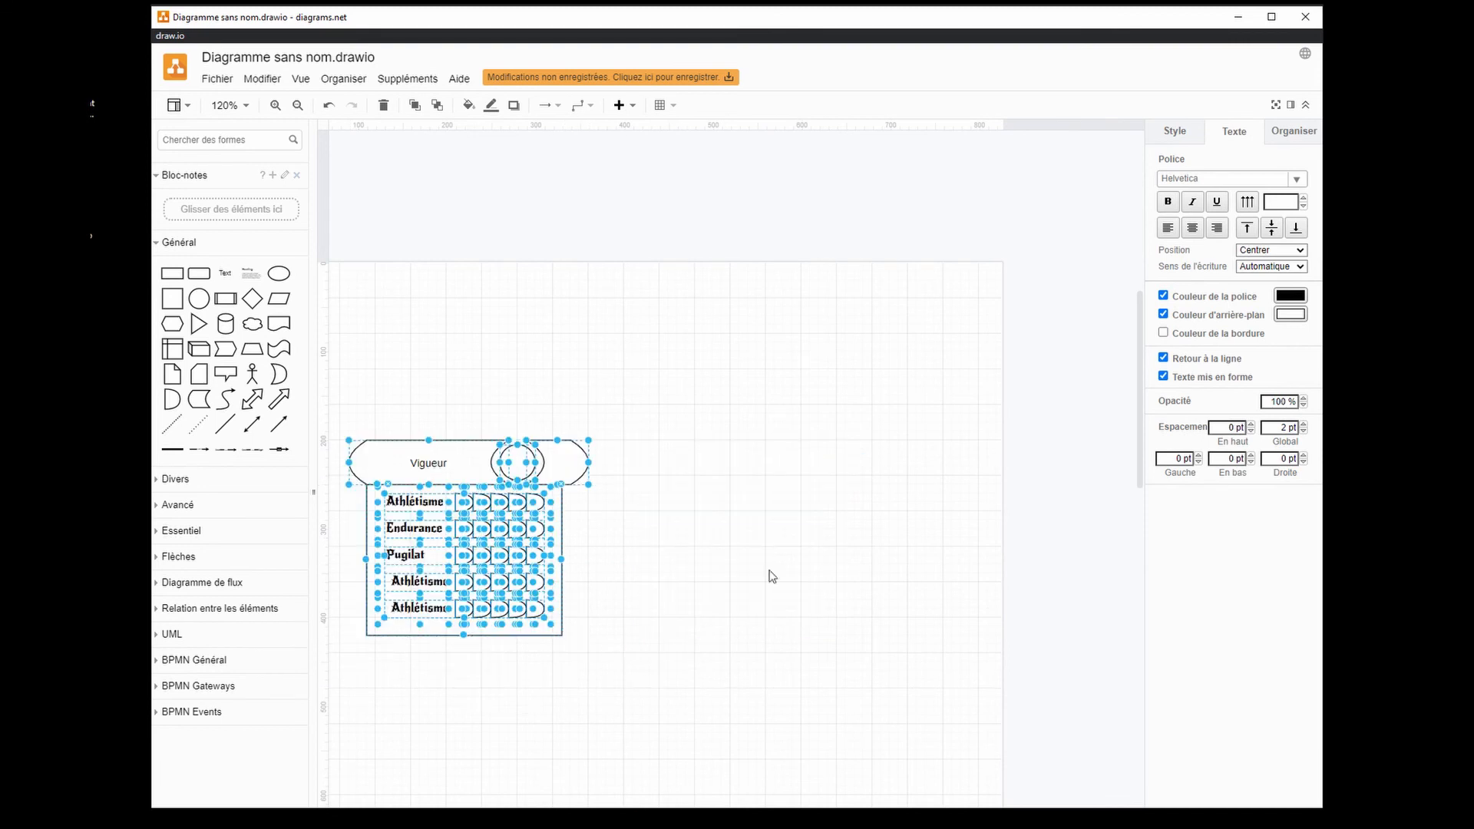
left_click_drag(773, 806, 718, 806)
left_click(789, 656)
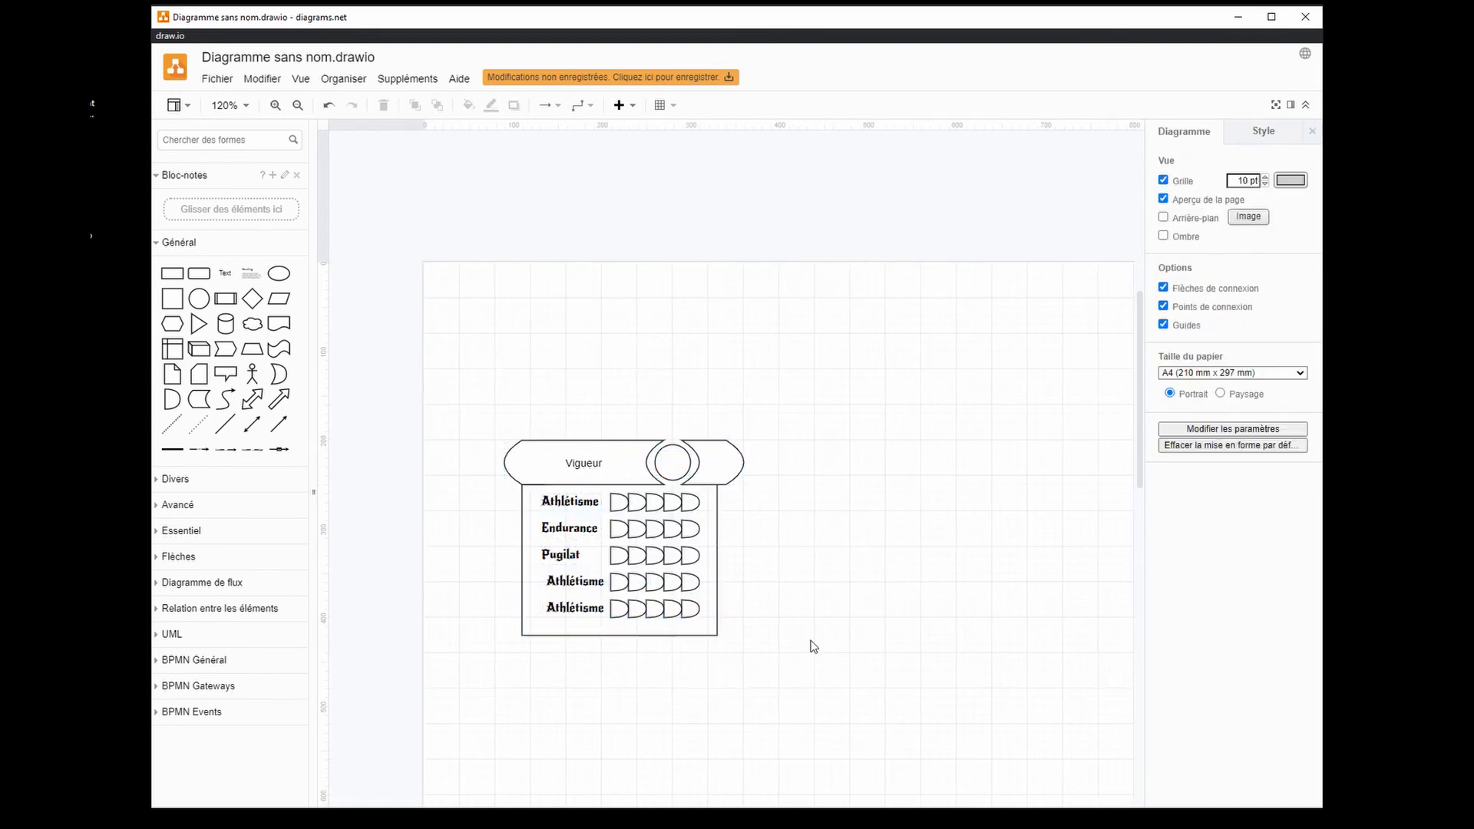
left_click(1237, 17)
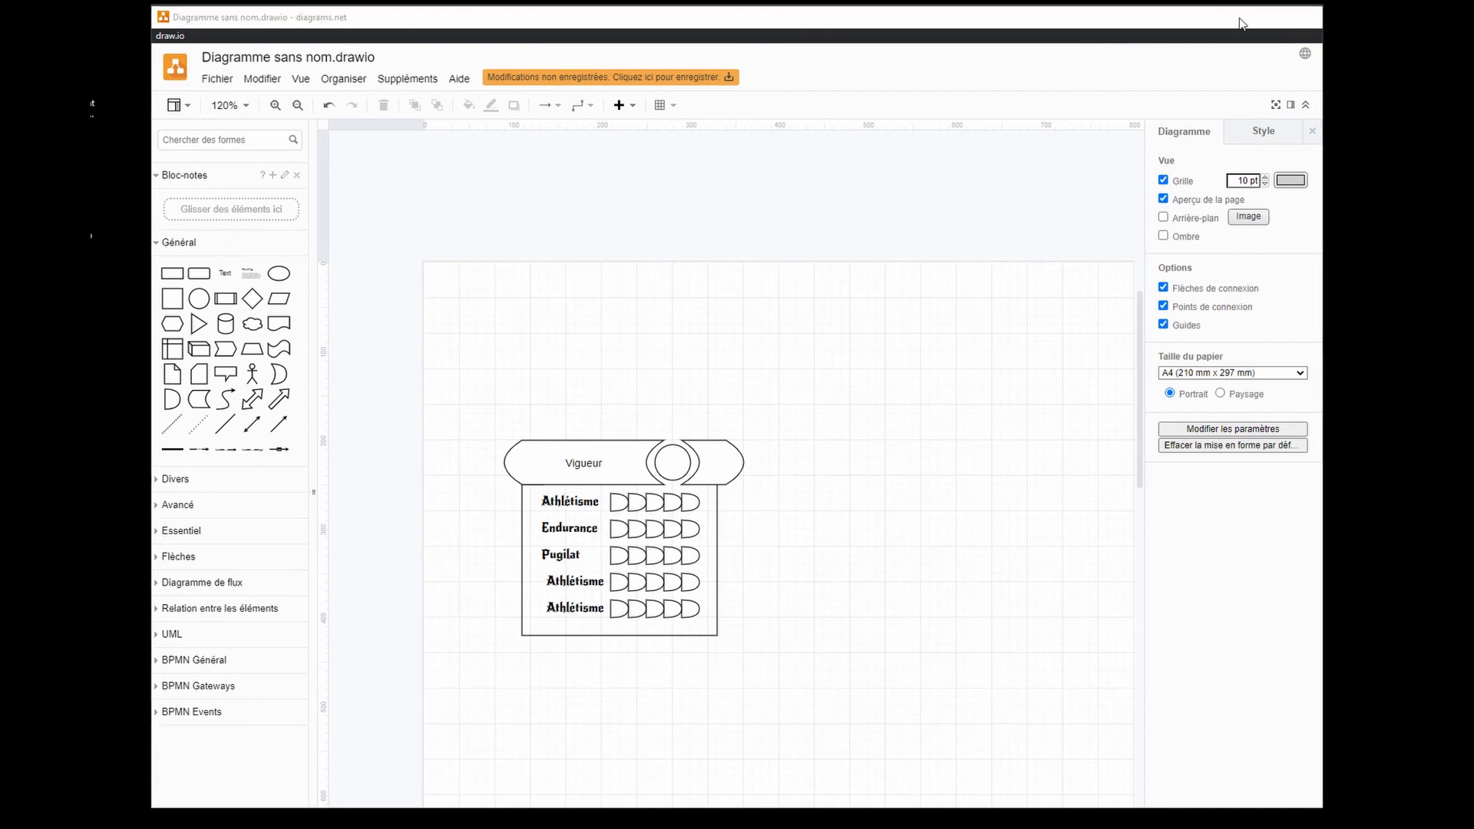